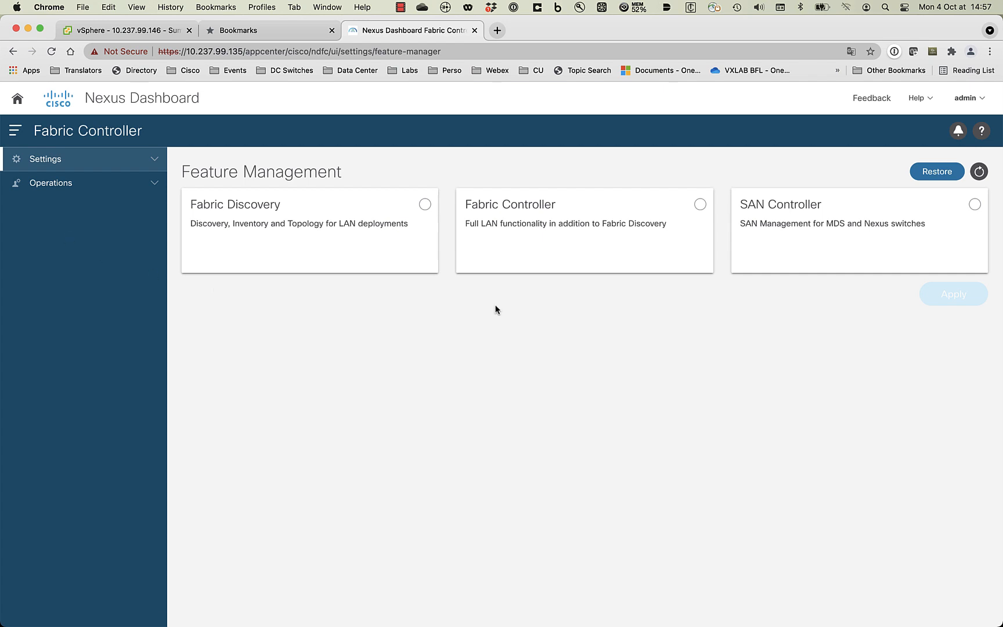
# - Select the Fabric Controller feature set and tick Performance Monitoring and Endpoint Locator
pyautogui.click(700, 204)
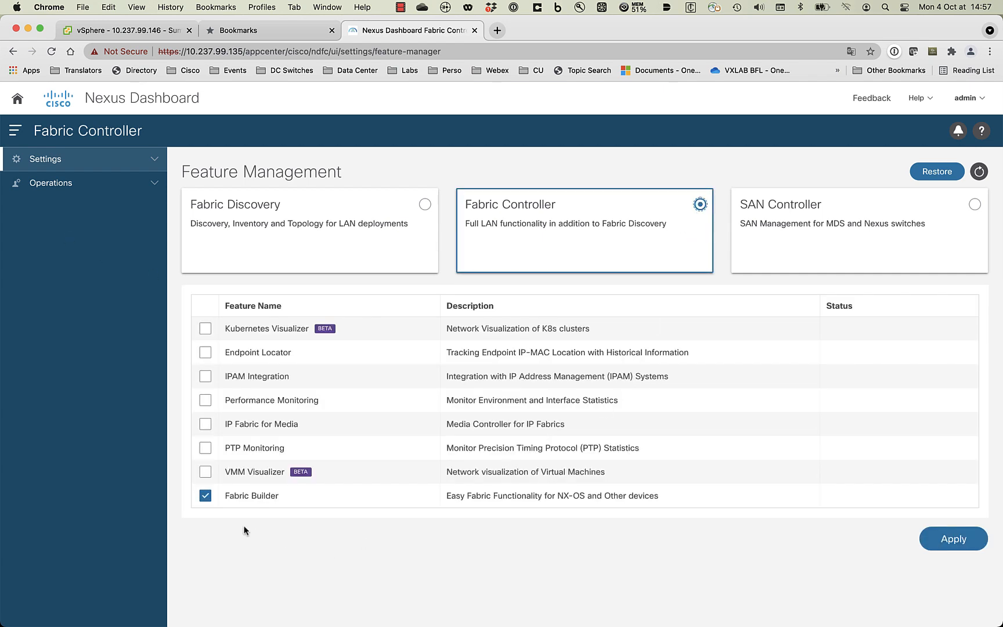
pyautogui.click(205, 400)
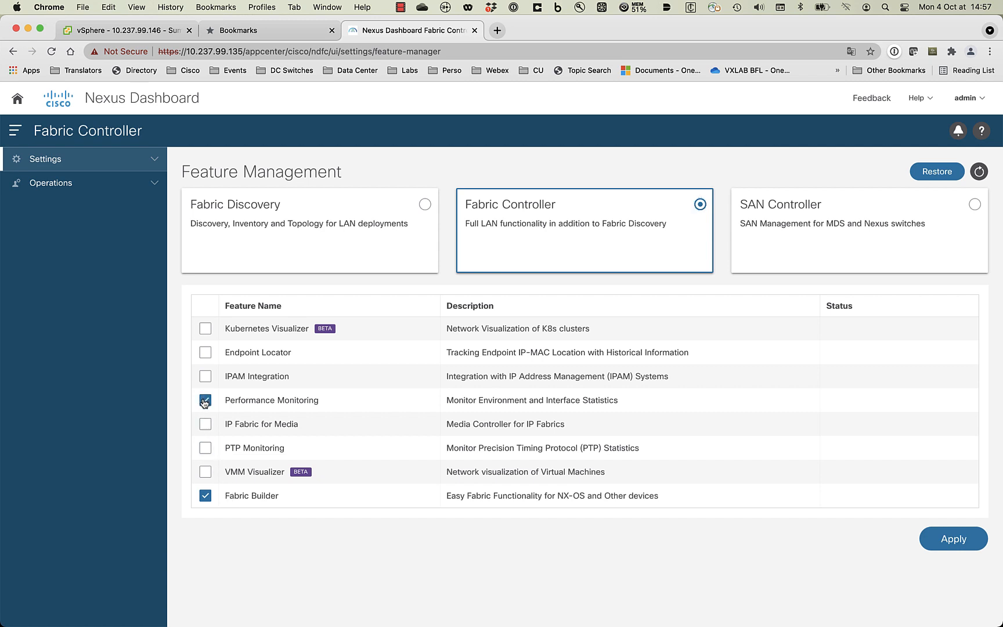
pyautogui.click(205, 352)
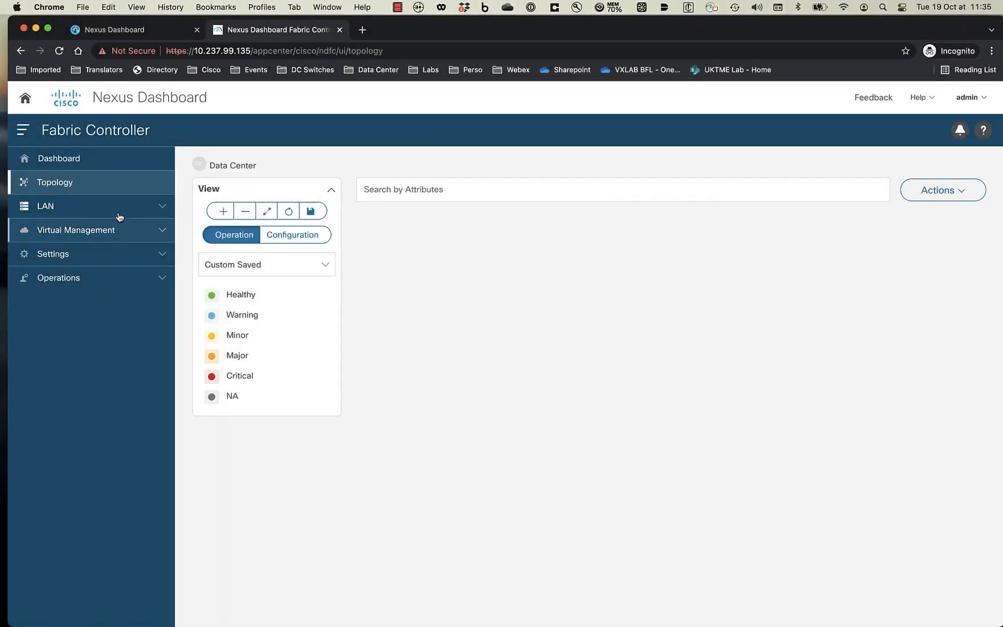
# - Start a new LAN fabric from the Fabrics list and name it Fabric-1
pyautogui.click(116, 208)
pyautogui.click(63, 236)
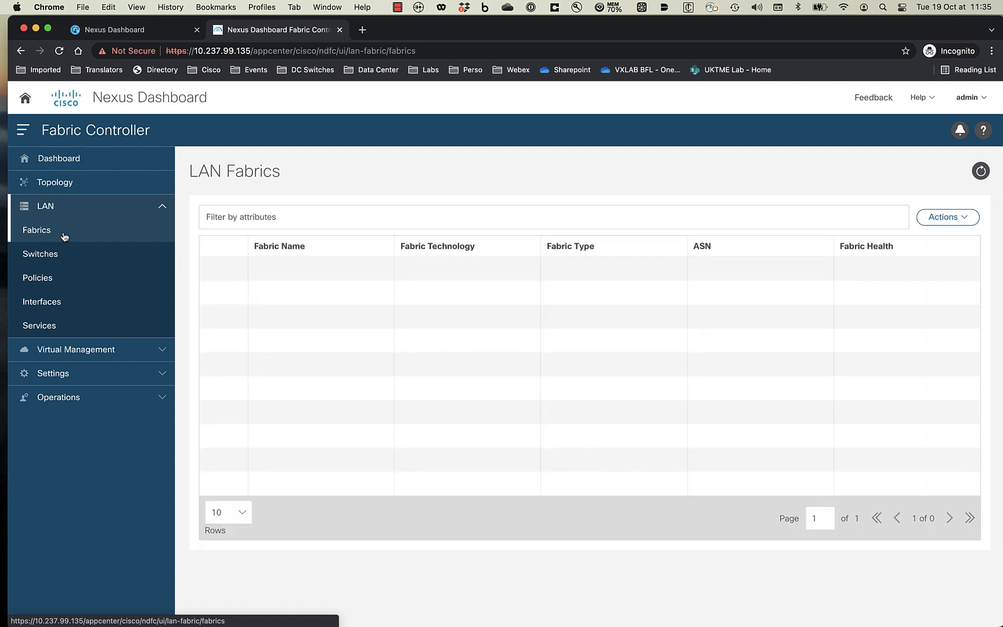
pyautogui.click(959, 221)
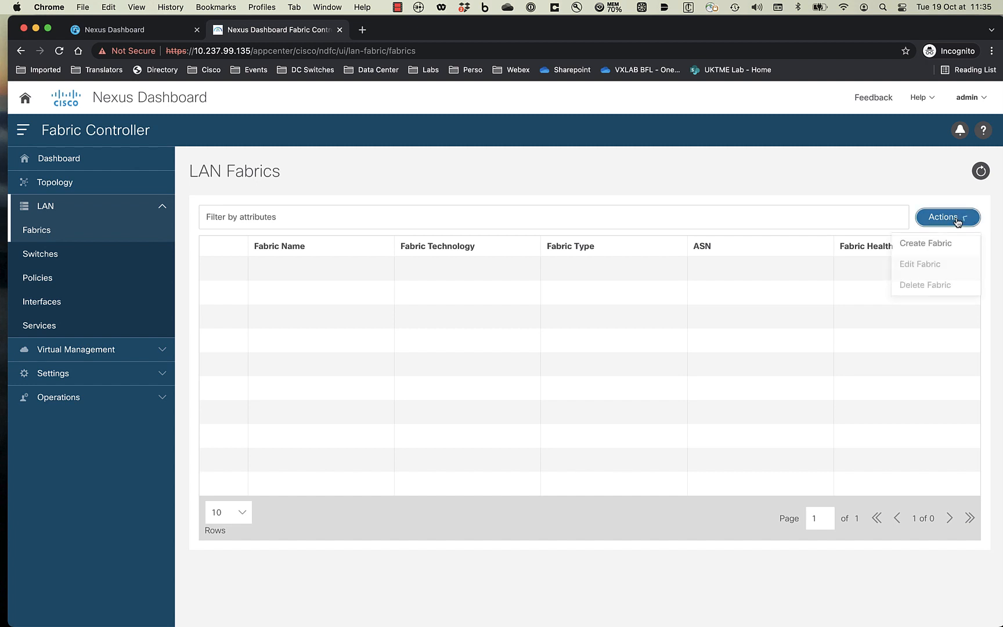
pyautogui.click(921, 245)
pyautogui.click(474, 301)
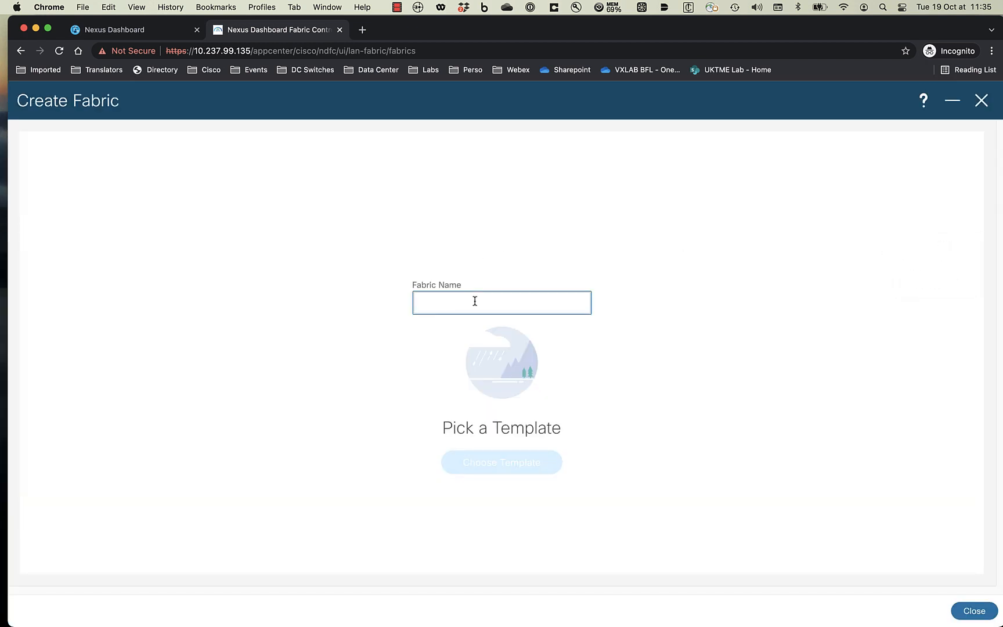
pyautogui.write('Fabric-1')
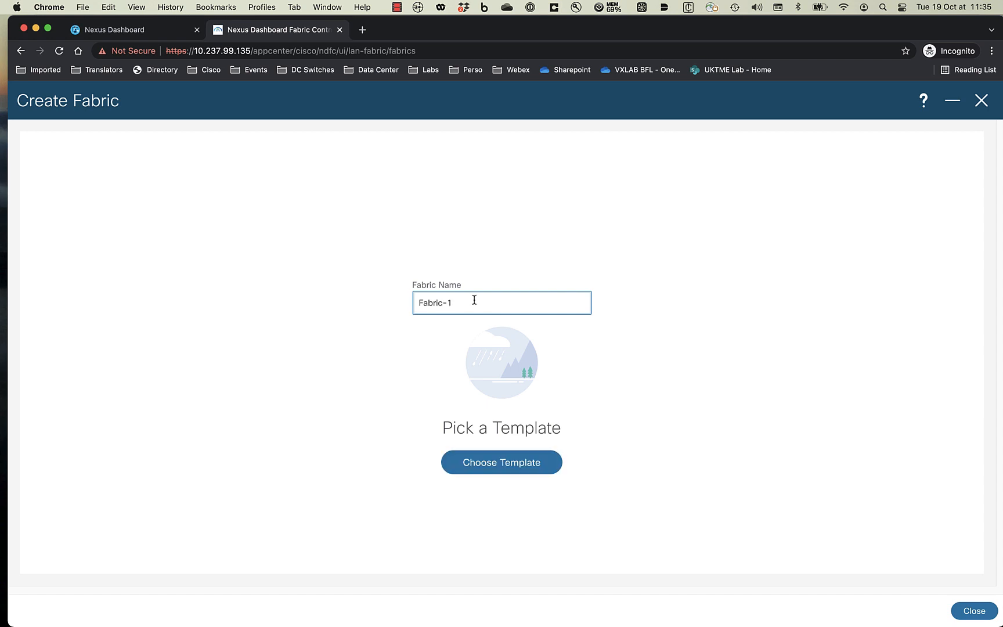
# - Choose the Easy_Fabric template for the new fabric
pyautogui.click(525, 466)
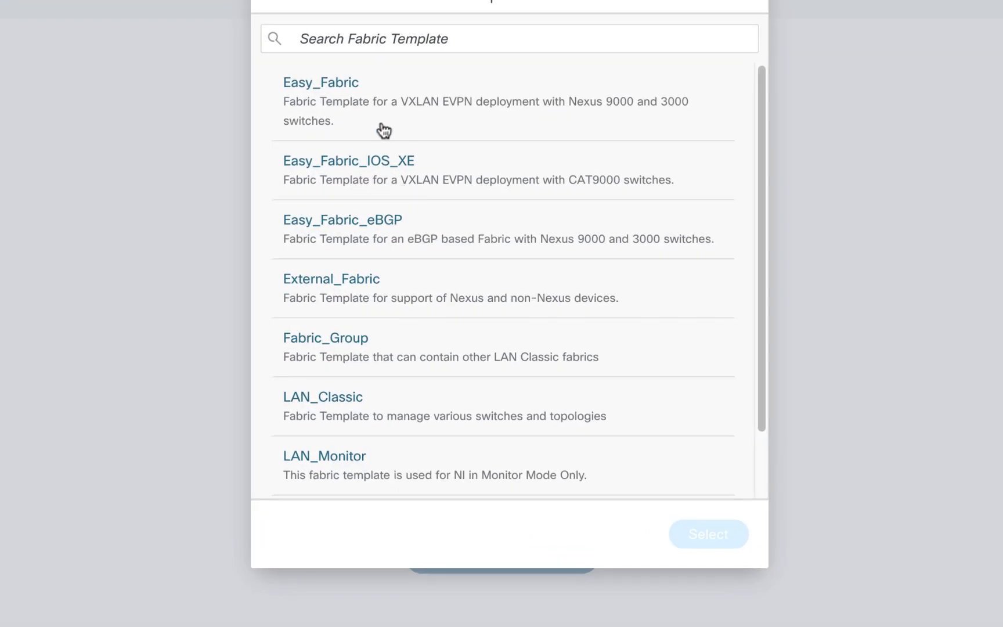
pyautogui.click(354, 104)
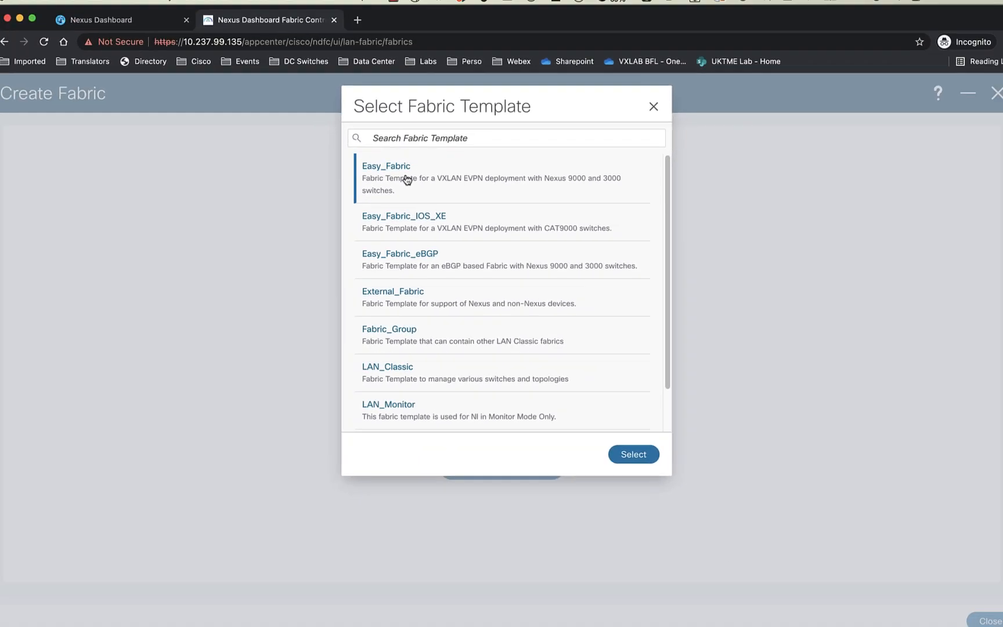
pyautogui.click(407, 180)
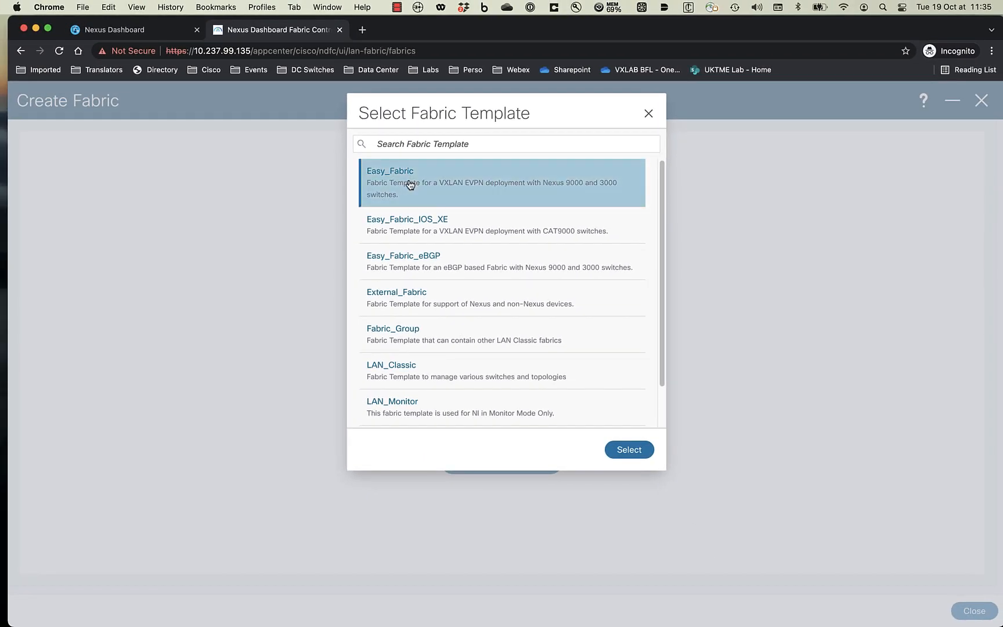
pyautogui.click(626, 458)
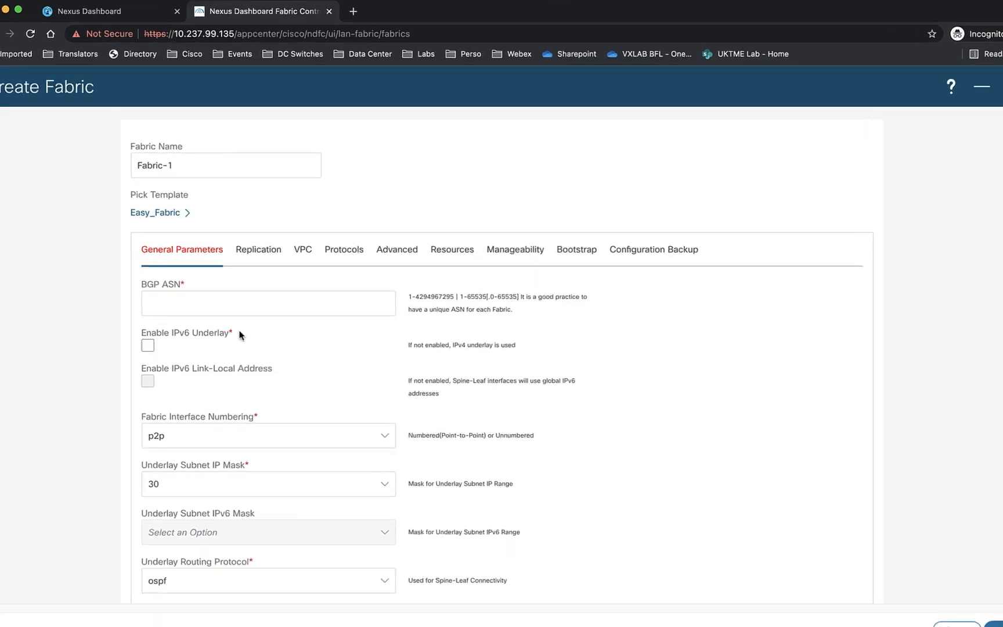
# - Save Fabric-1 with BGP ASN 65511 and underlay ranges 10.12.0.0/22, 10.13.0.0/22, 10.14.0.0/16
pyautogui.click(218, 303)
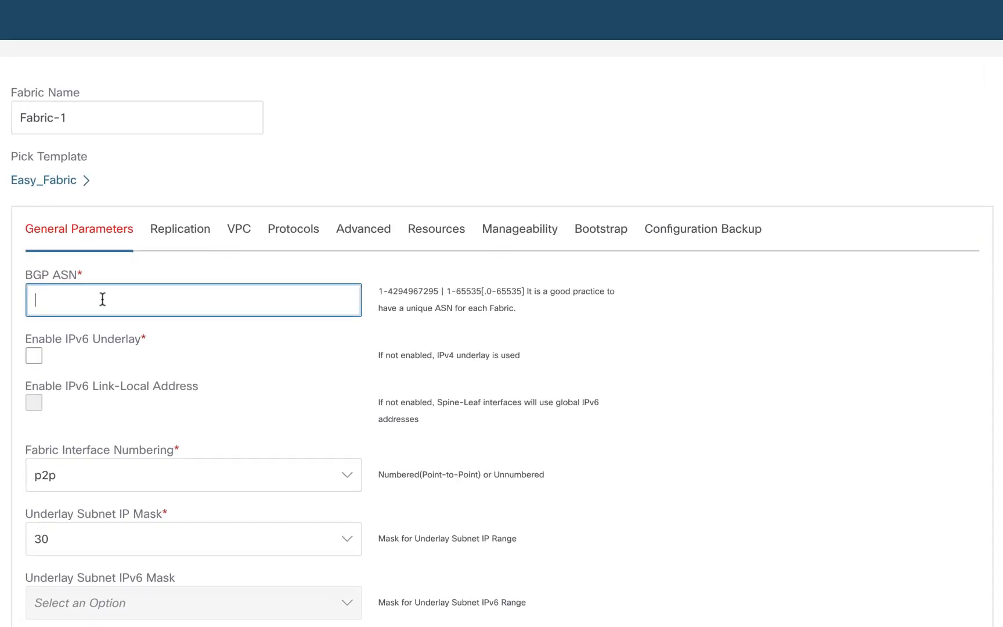
pyautogui.write('65511')
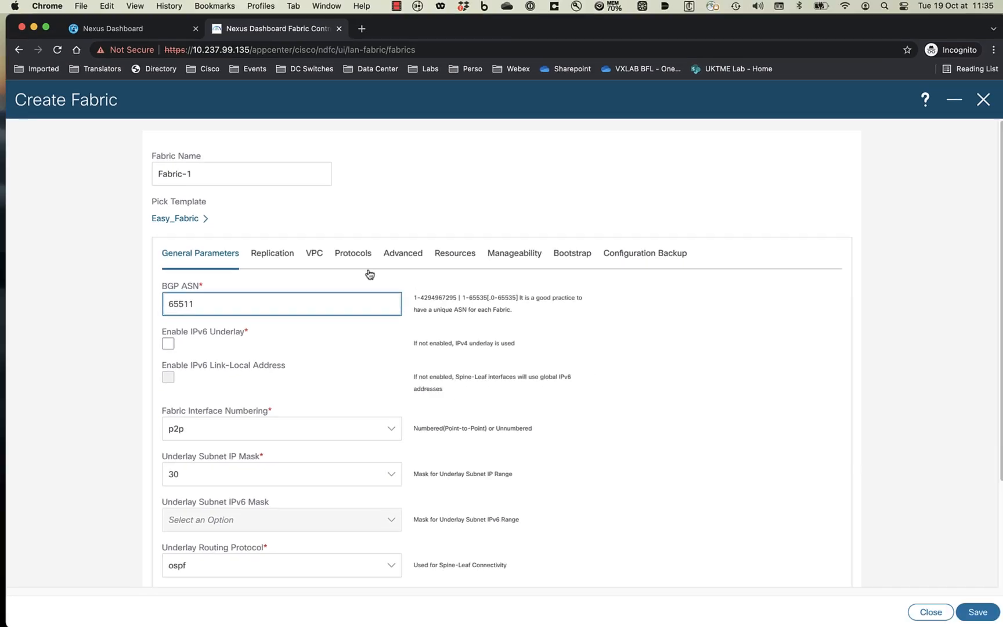
pyautogui.click(439, 256)
pyautogui.click(184, 349)
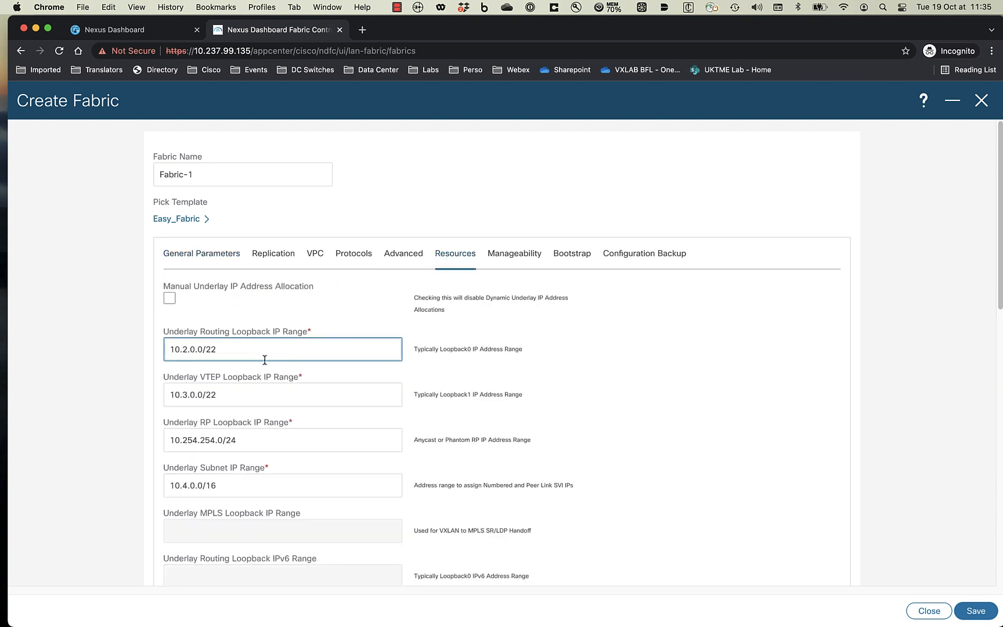
pyautogui.write('1')
pyautogui.click(185, 400)
pyautogui.write('1')
pyautogui.click(205, 486)
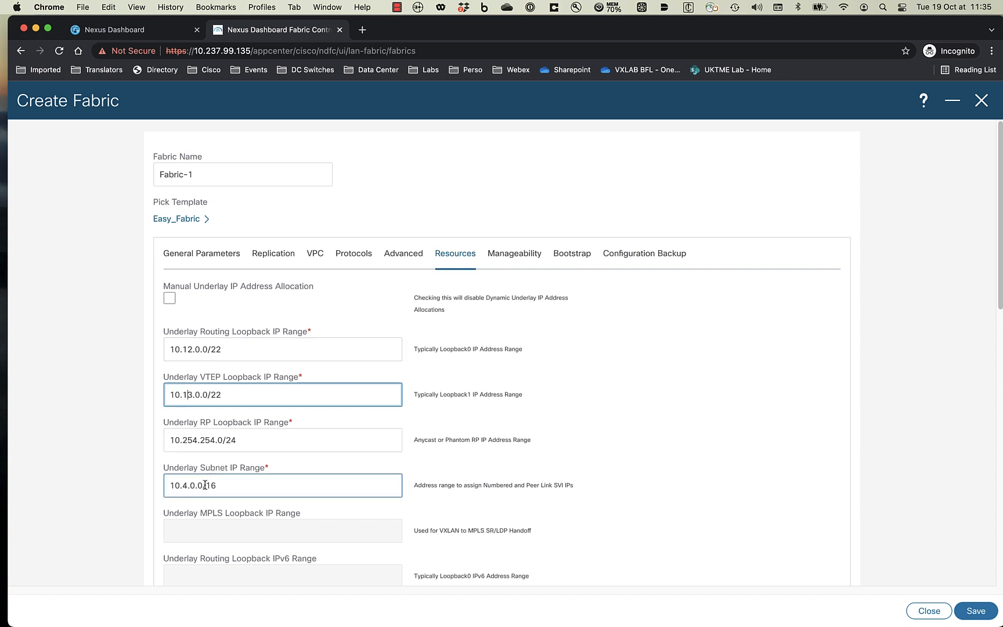
pyautogui.write('1')
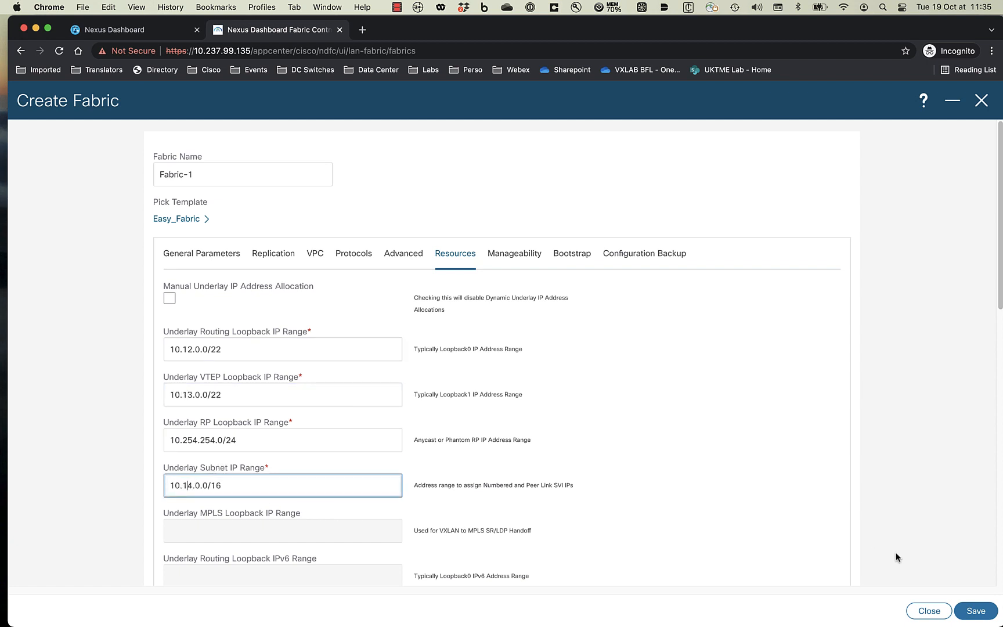
pyautogui.click(976, 610)
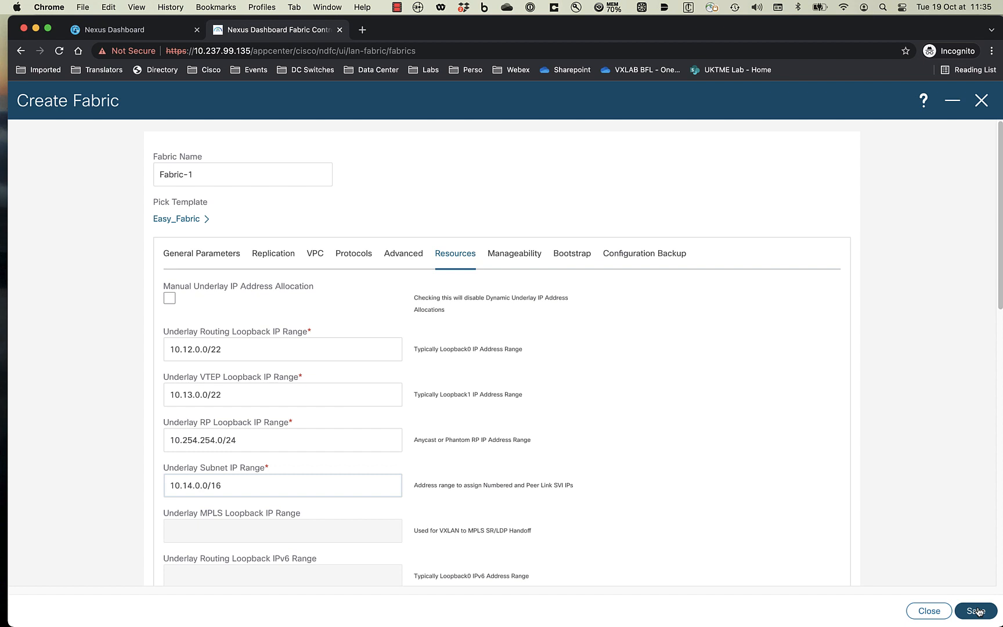
pyautogui.click(977, 610)
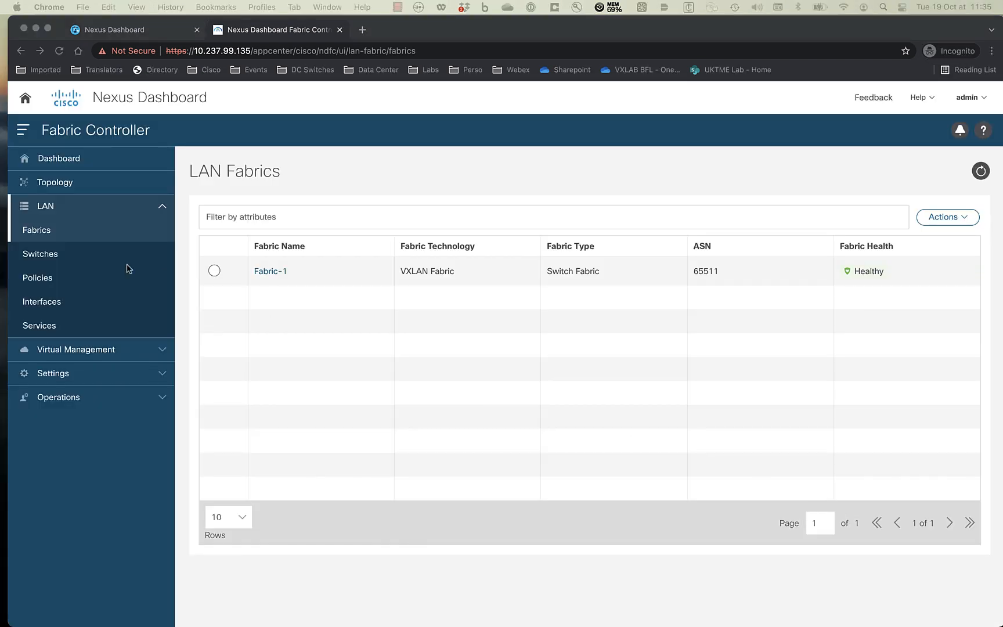
# - Begin adding switches from the Switches inventory with Fabric-1 as the target fabric
pyautogui.click(42, 256)
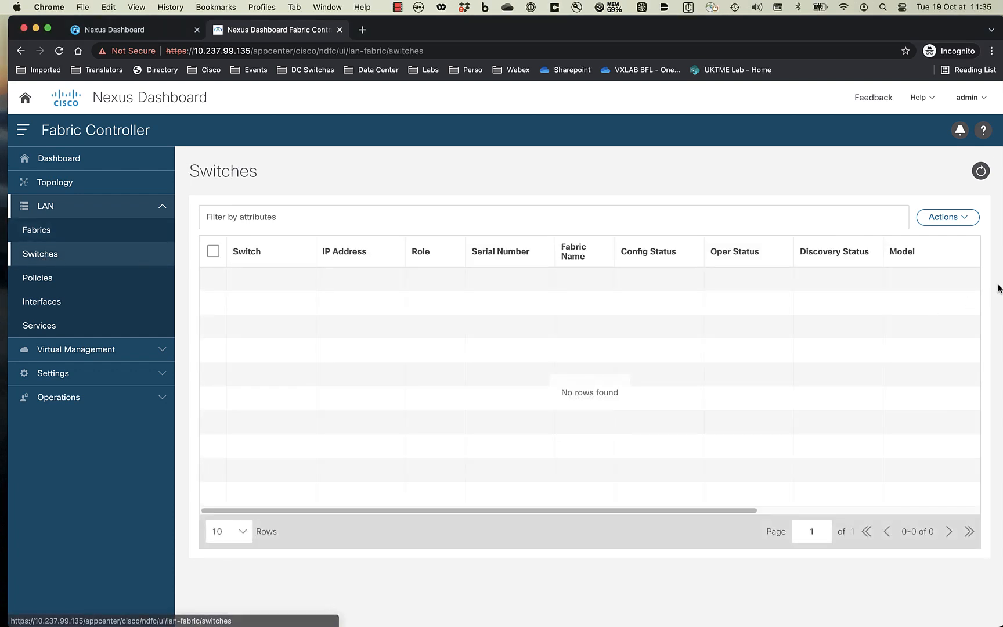
pyautogui.click(937, 217)
pyautogui.click(930, 245)
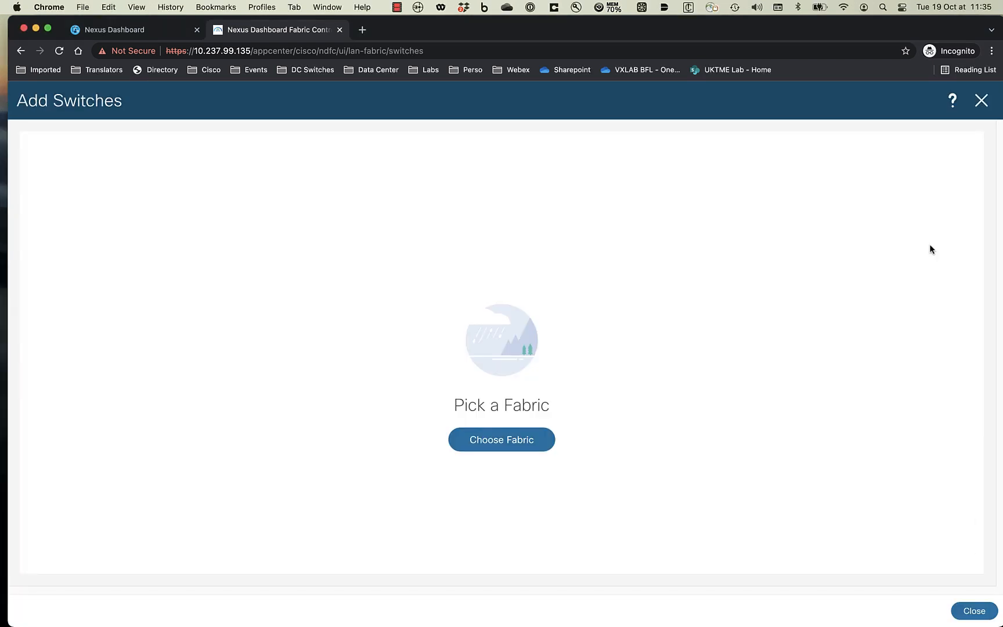
pyautogui.click(511, 440)
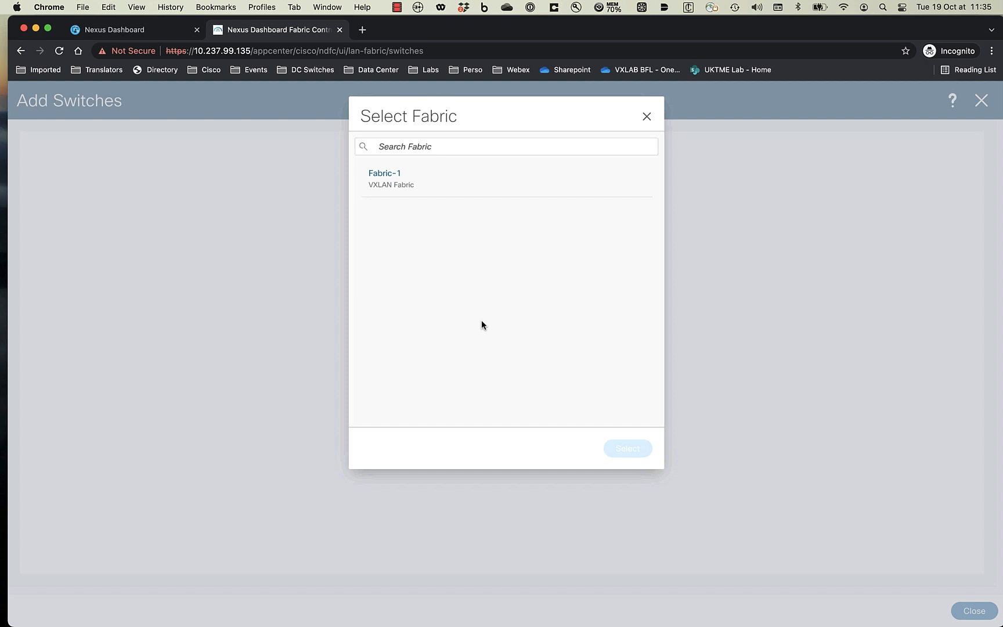
pyautogui.click(415, 185)
pyautogui.click(644, 452)
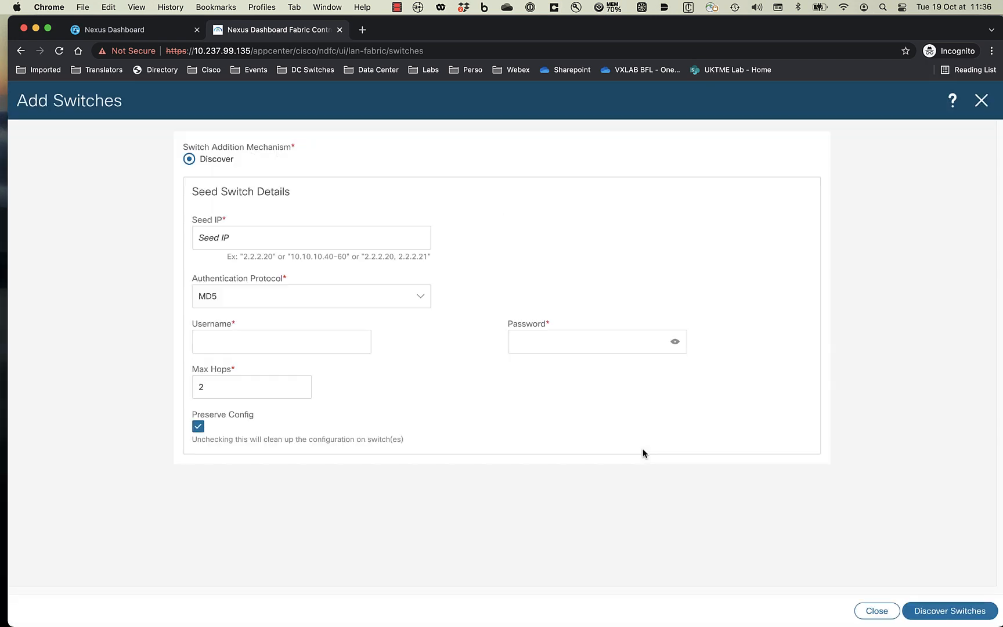
# - Discover switches from seed 10.237.97.196 using admin credentials, with Preserve Config off
pyautogui.click(365, 233)
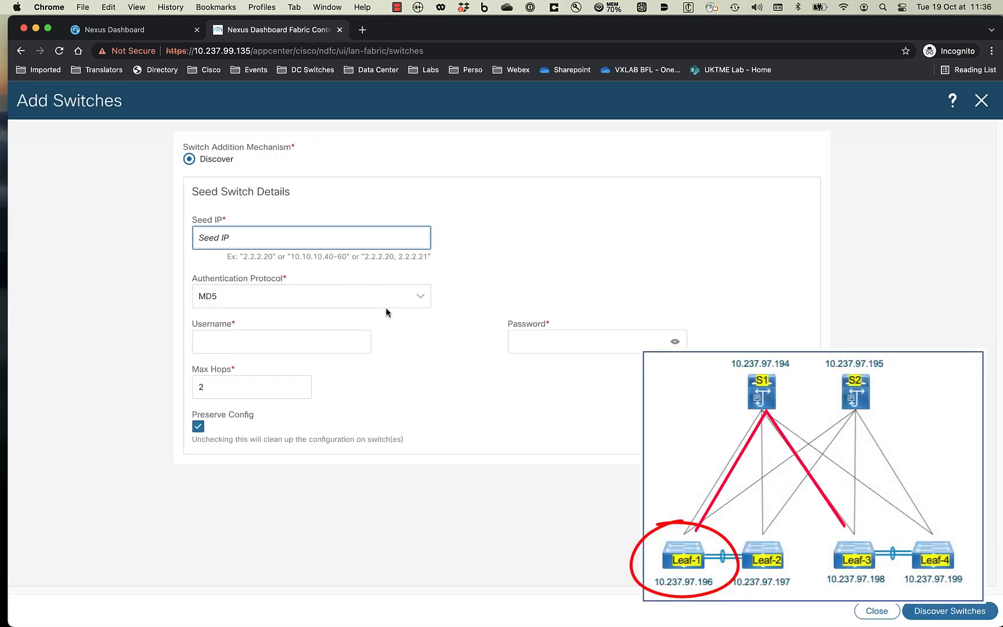
pyautogui.write('10.237.97.196')
pyautogui.click(301, 340)
pyautogui.write('a')
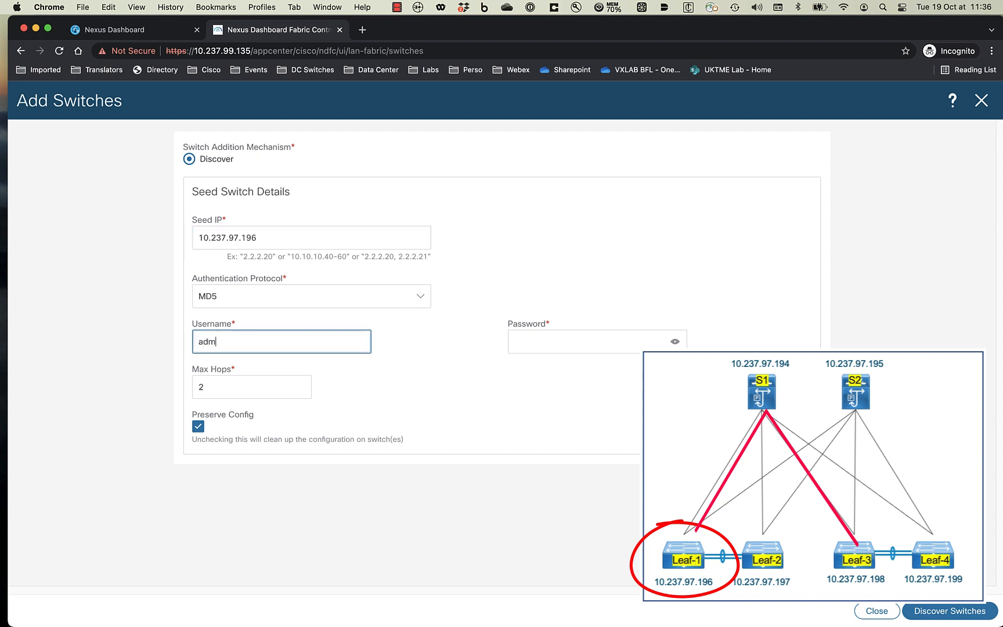
pyautogui.write('dmin')
pyautogui.click(522, 340)
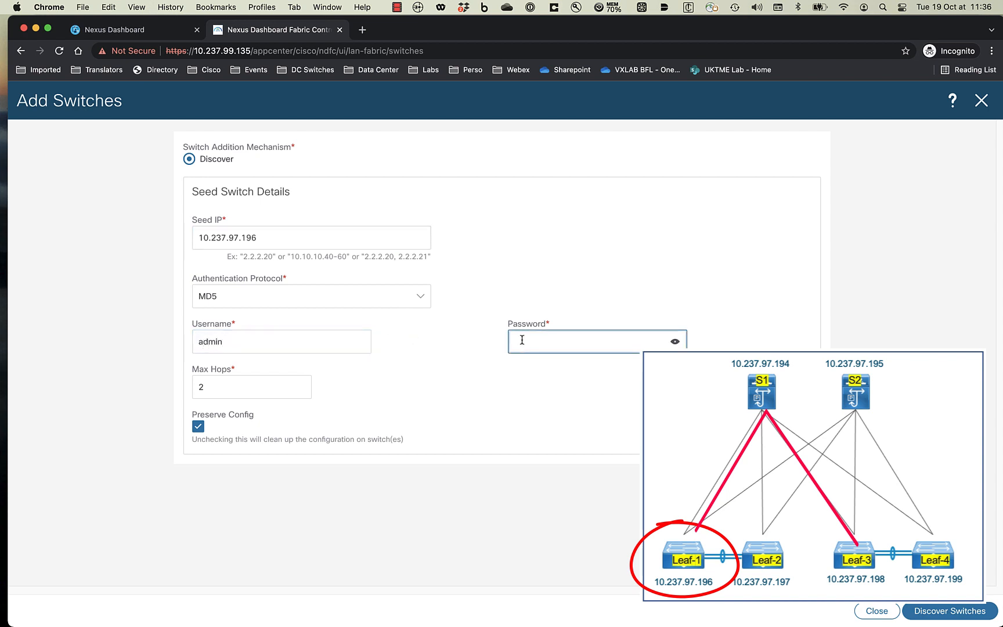
pyautogui.write('•')
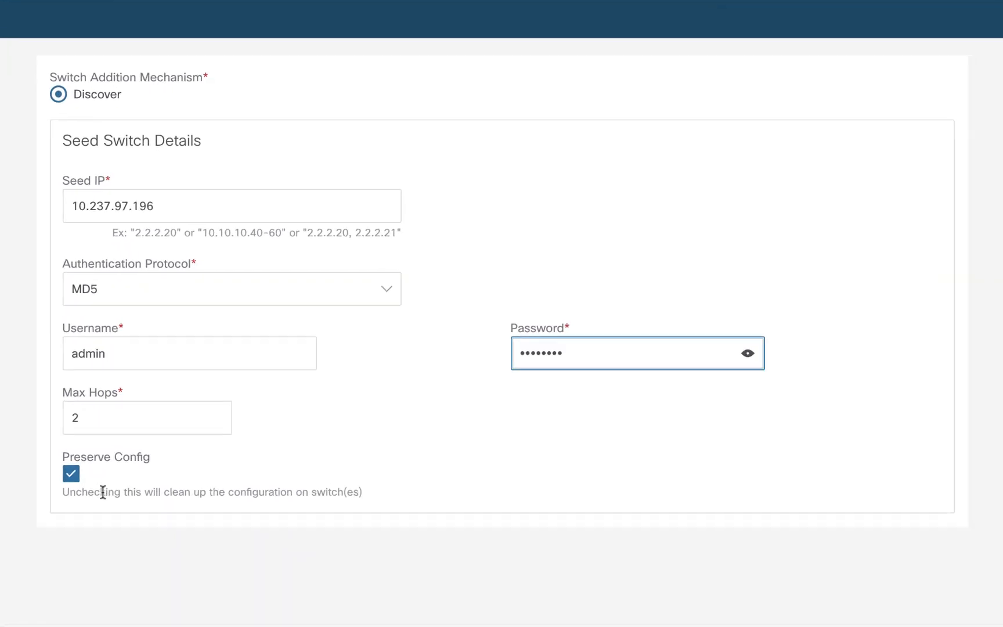
pyautogui.click(62, 477)
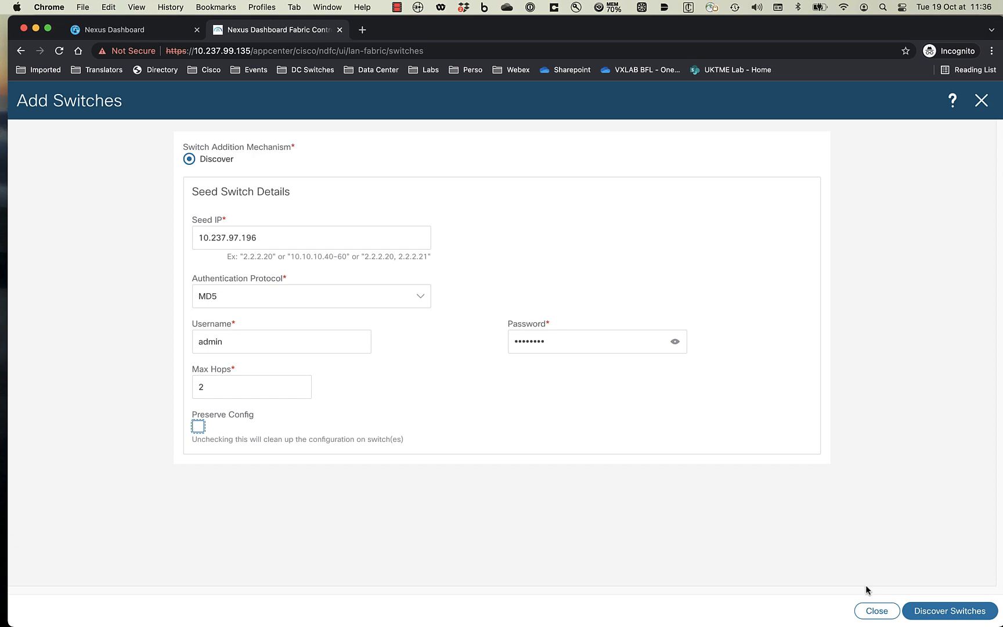
pyautogui.click(935, 612)
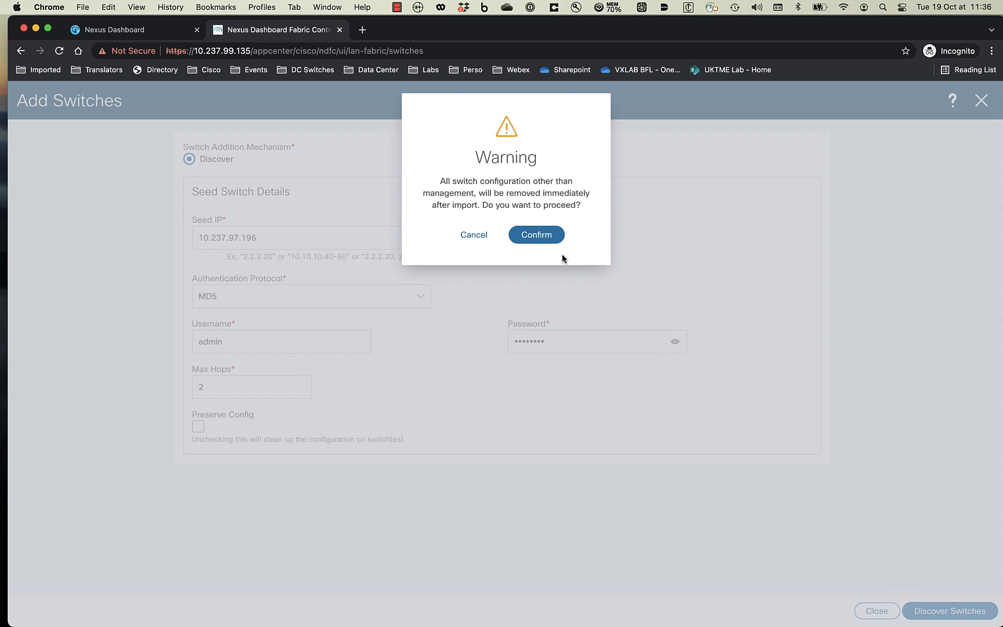
pyautogui.click(537, 235)
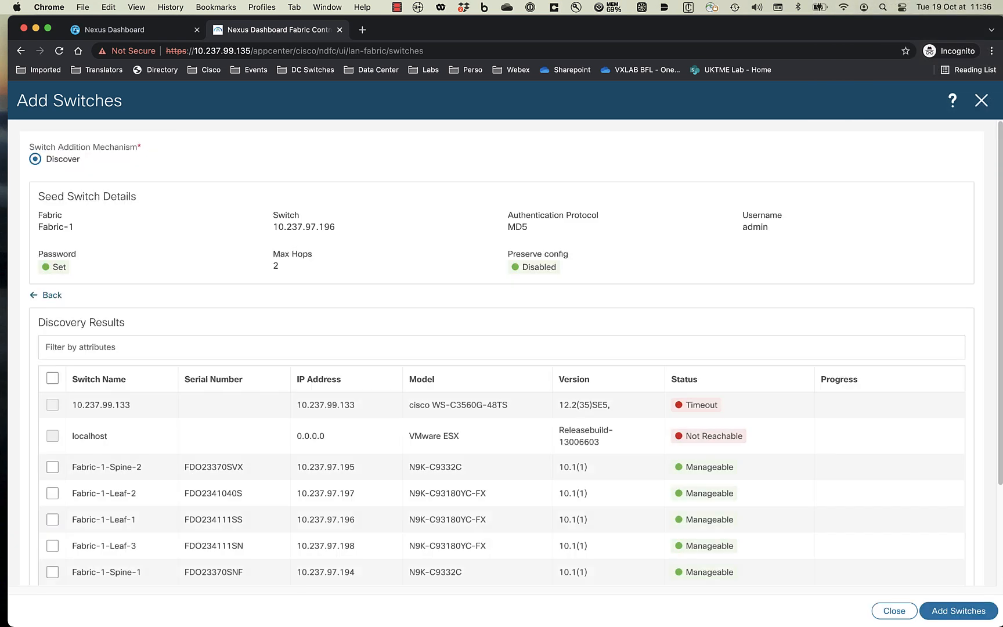
# - Add all manageable discovered switches to Fabric-1, then return to the Topology view
pyautogui.scroll(-2, 298, 497)
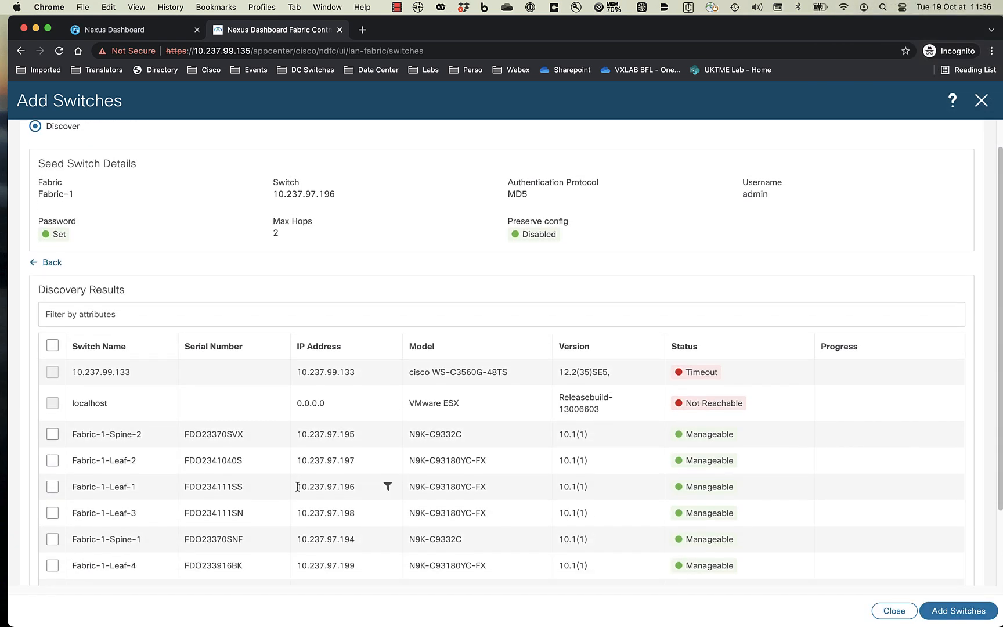
pyautogui.scroll(-1, 298, 486)
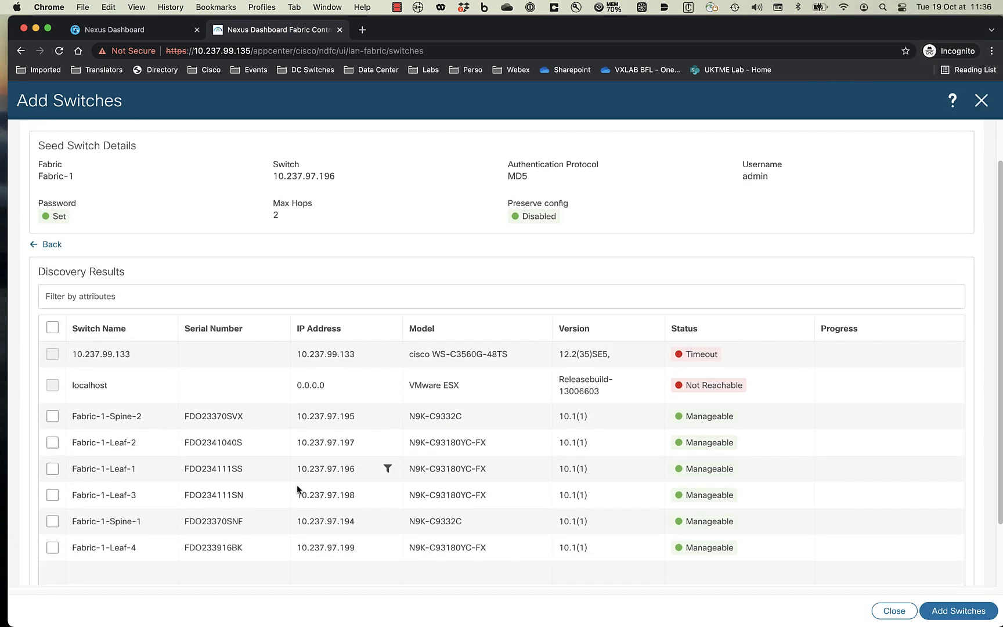
pyautogui.click(52, 325)
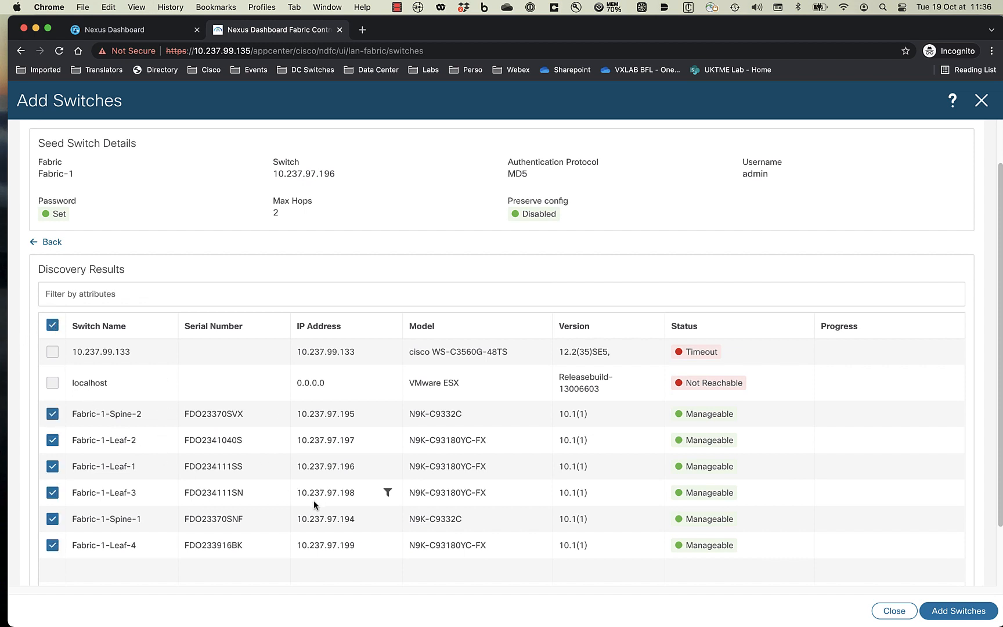
pyautogui.click(972, 603)
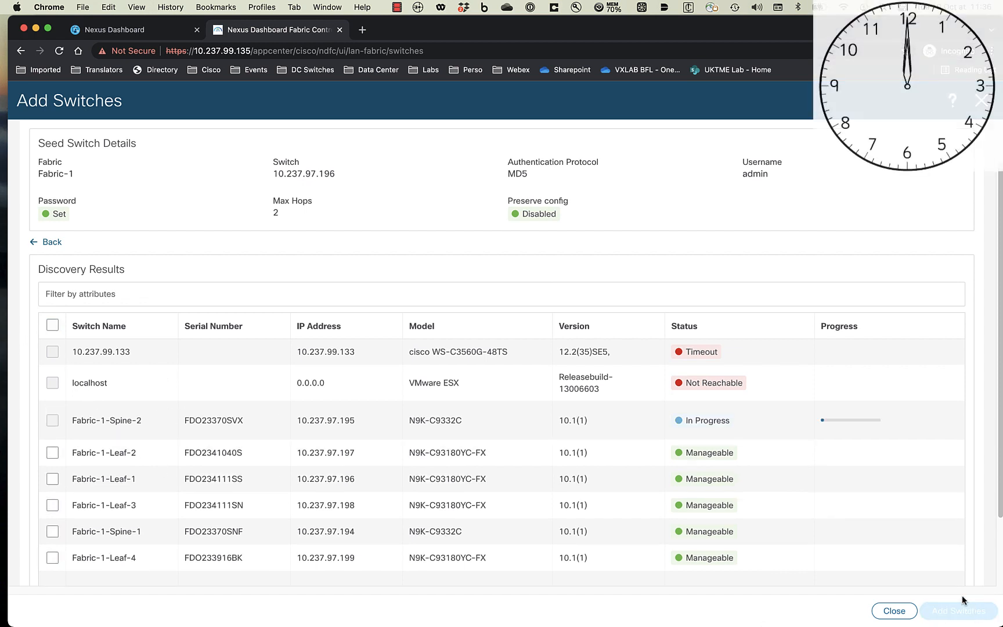
pyautogui.scroll(-2, 959, 569)
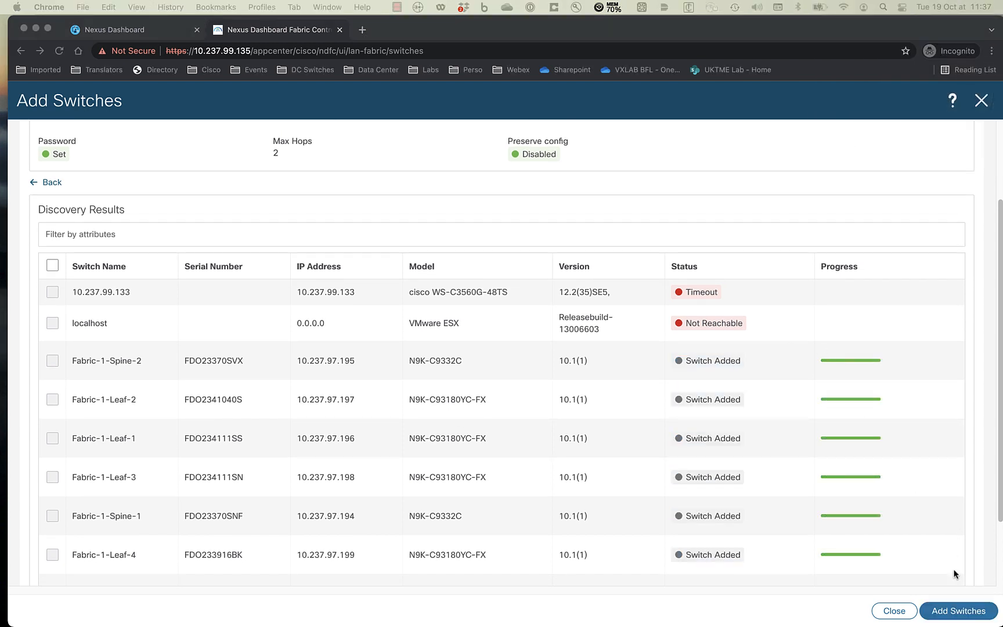
pyautogui.click(901, 616)
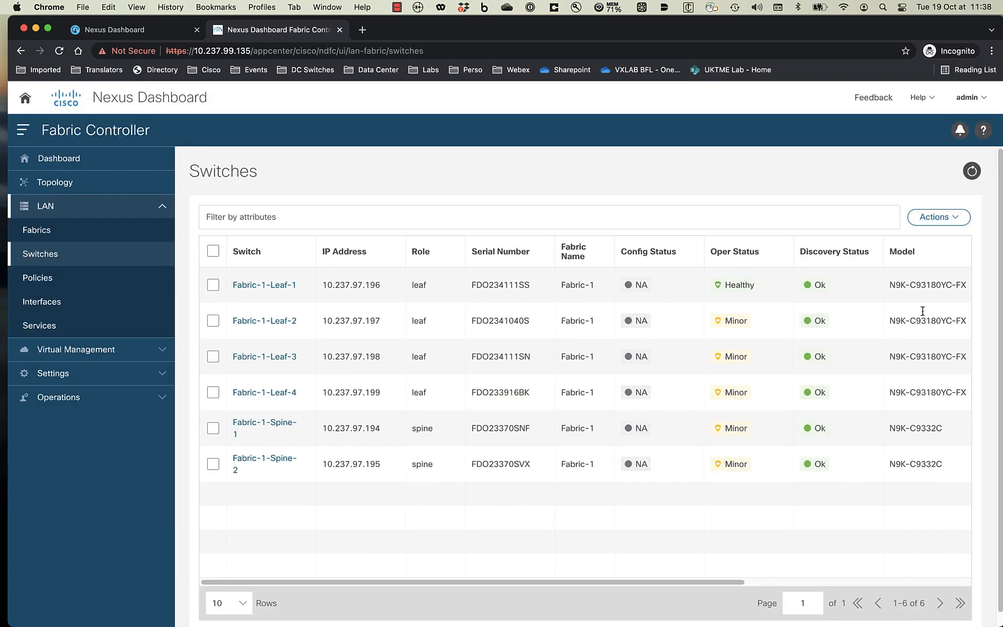
pyautogui.click(69, 180)
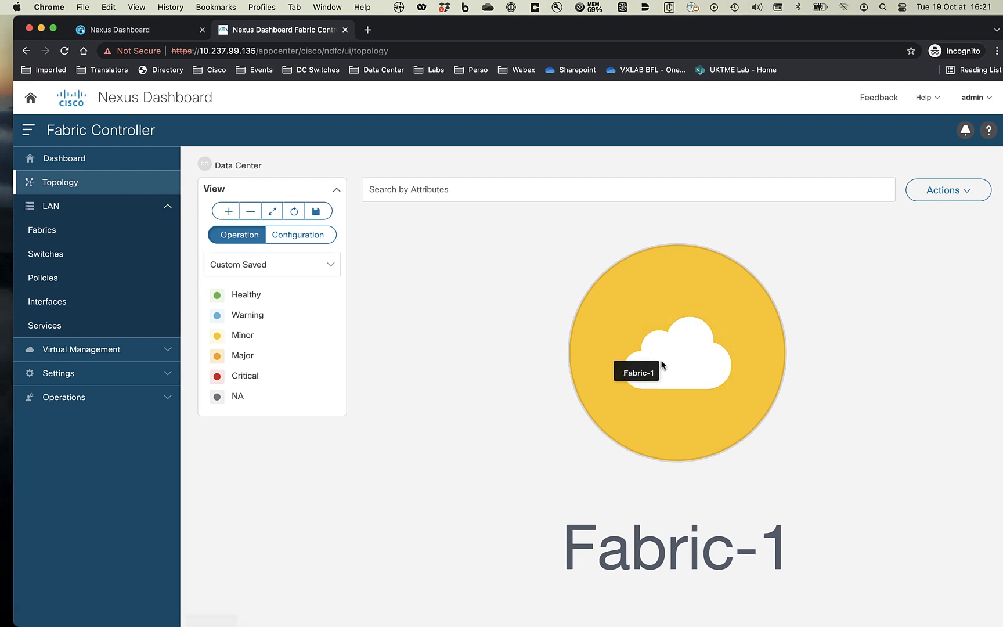
# - In Fabric-1's detailed view switch list, select Fabric-1-Leaf-3 and Fabric-1-Leaf-4
pyautogui.doubleClick(661, 365)
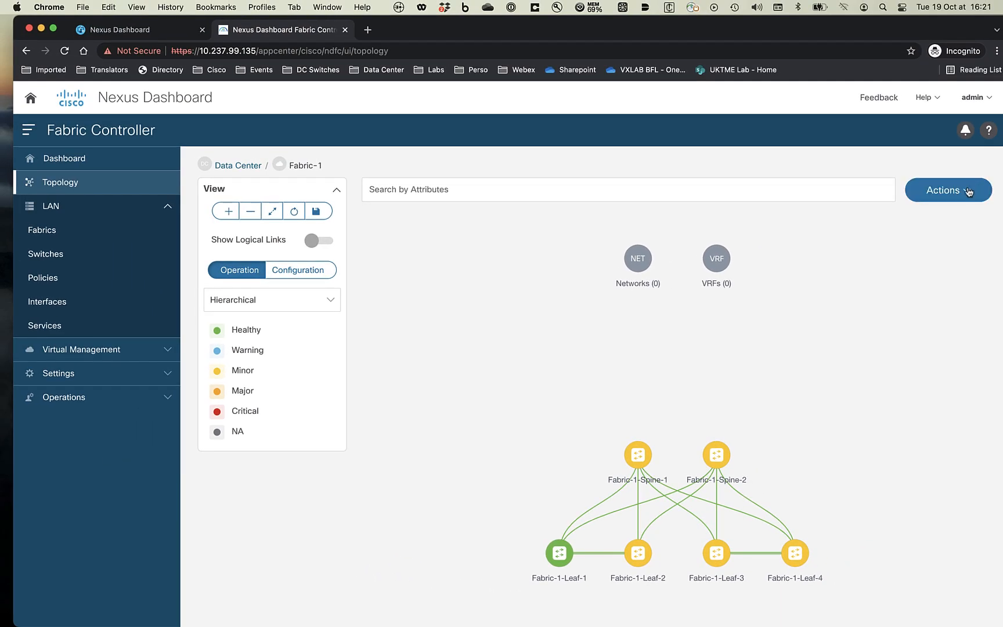
pyautogui.click(968, 191)
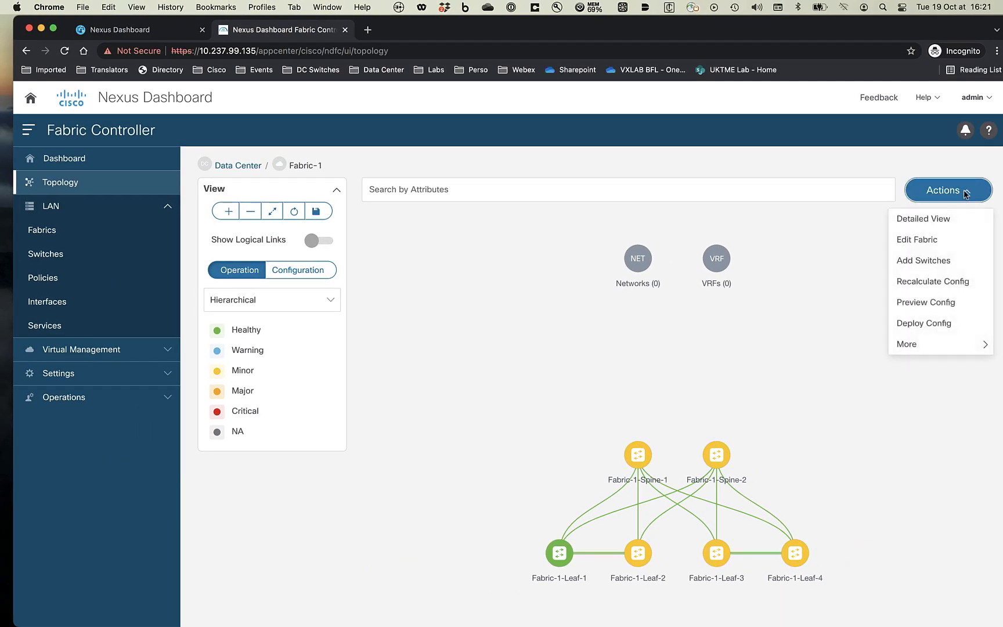
pyautogui.click(938, 220)
pyautogui.click(109, 153)
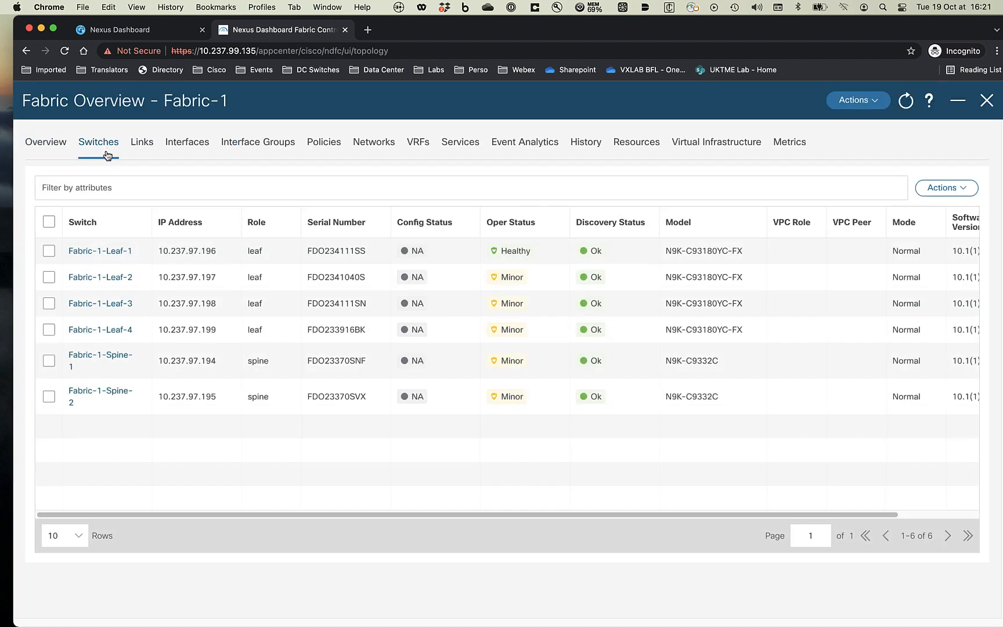
pyautogui.click(48, 303)
pyautogui.click(50, 330)
# - Set the role of Leaf-3 and Leaf-4 to border gateway and acknowledge the warning
pyautogui.click(957, 191)
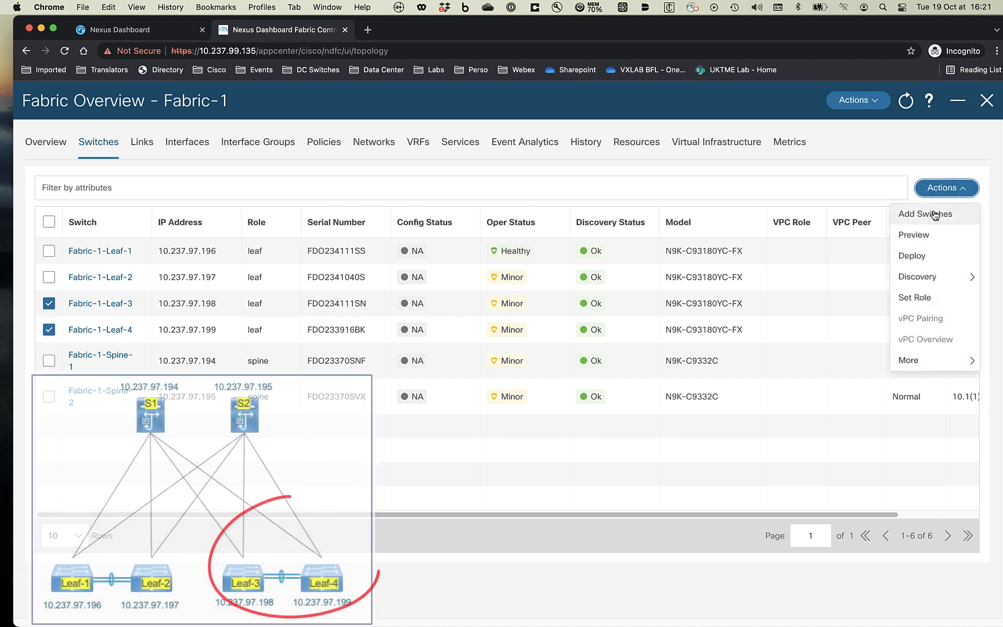
pyautogui.click(925, 300)
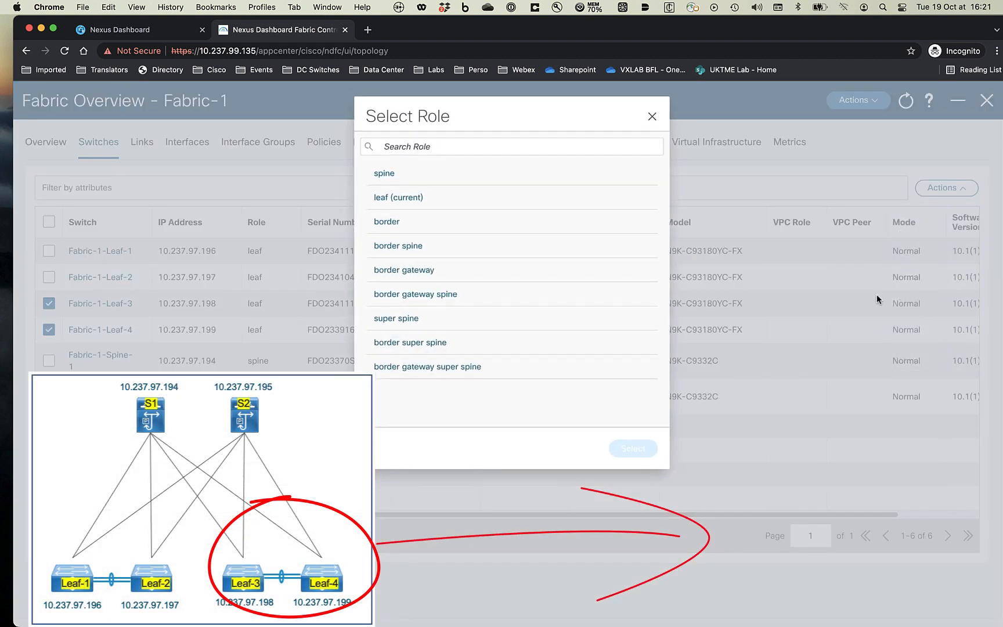
pyautogui.click(429, 271)
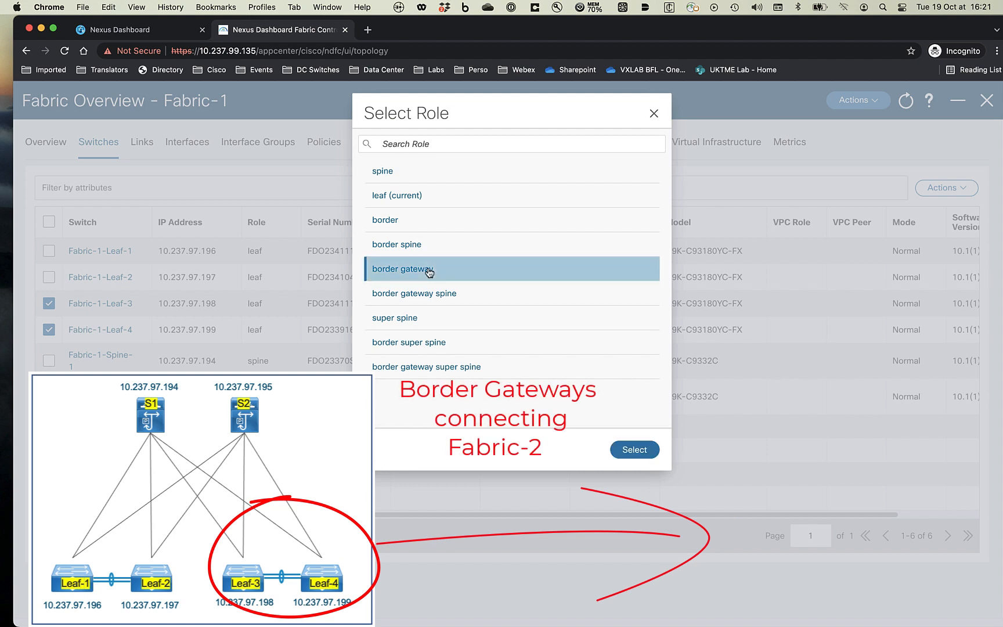
pyautogui.click(645, 455)
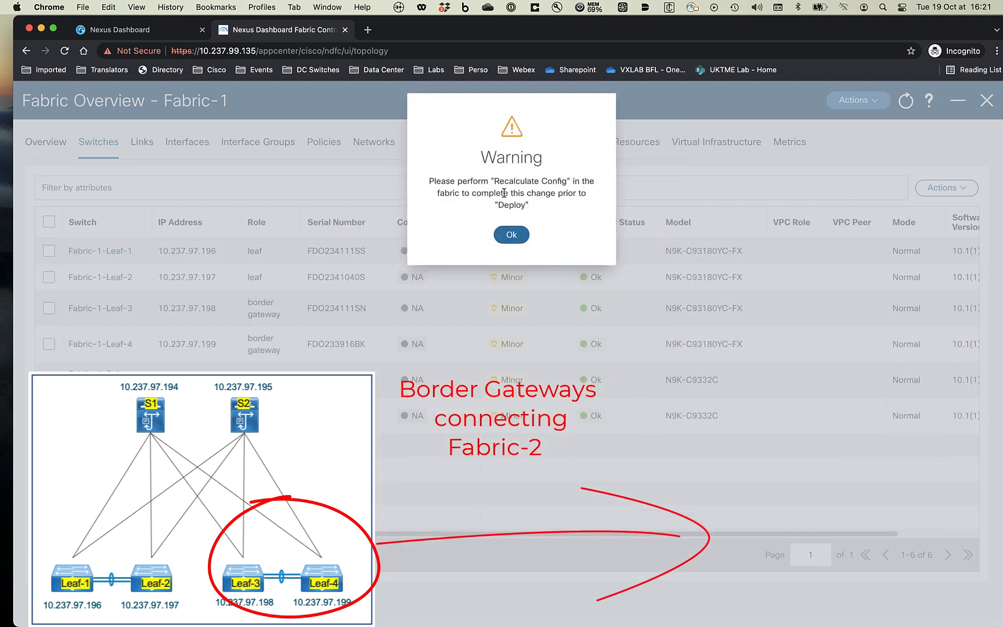
pyautogui.click(513, 235)
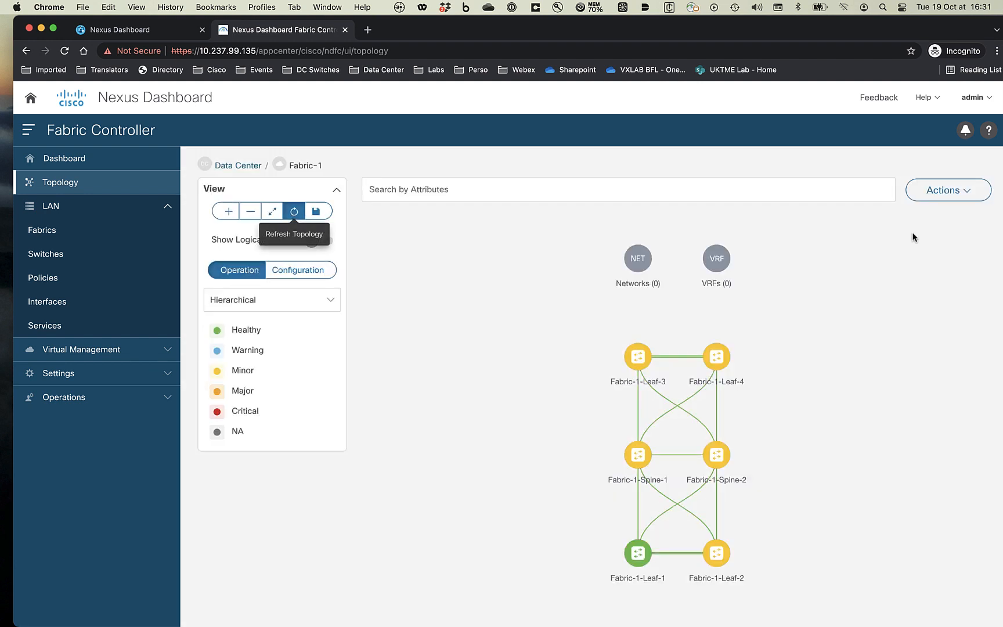
# - Recalculate Fabric-1's config and deploy it to all six switches
pyautogui.click(945, 191)
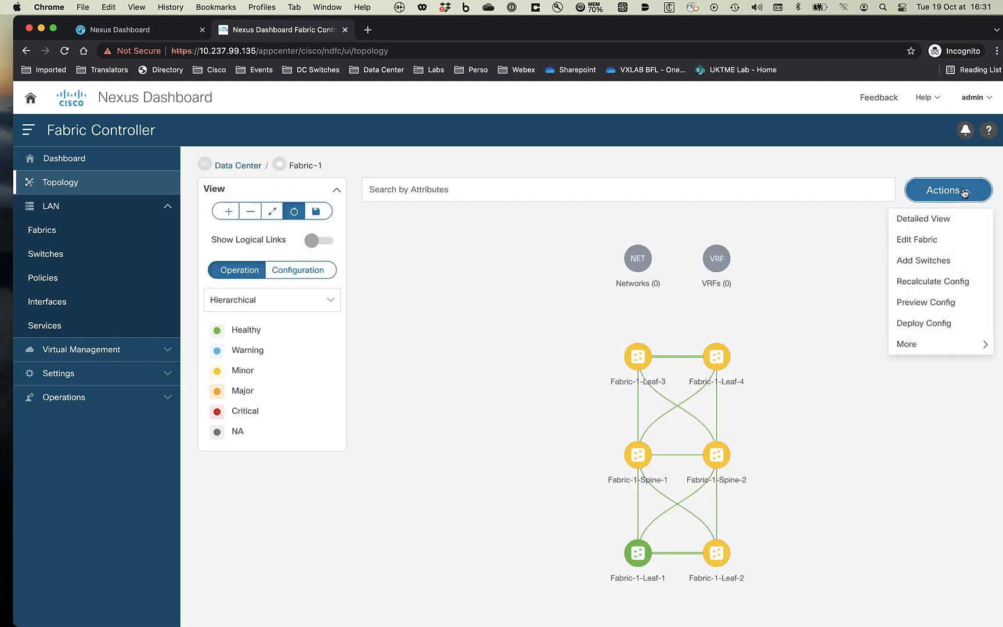
pyautogui.click(936, 282)
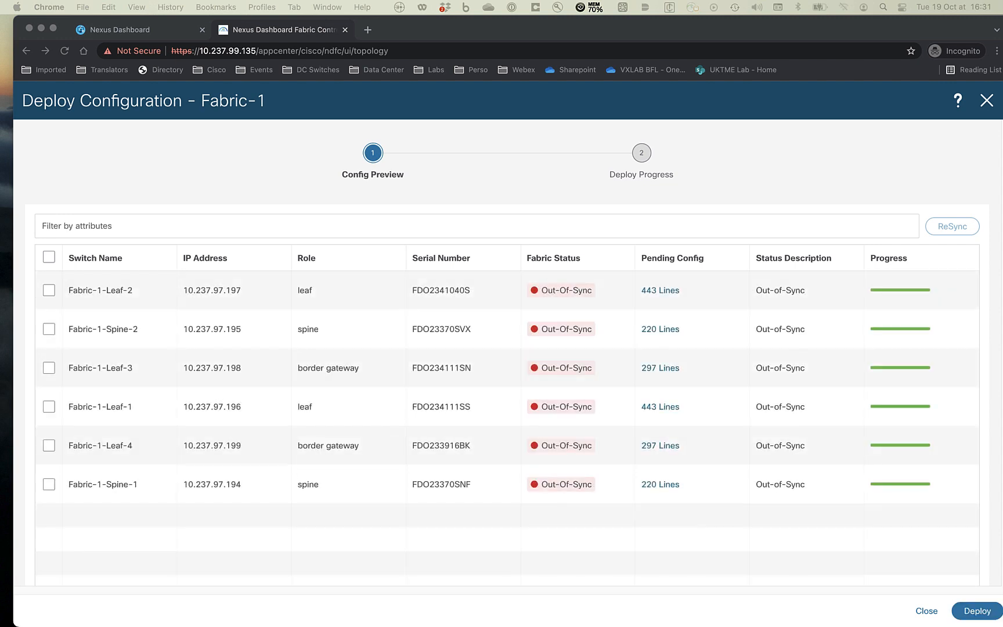
pyautogui.click(975, 610)
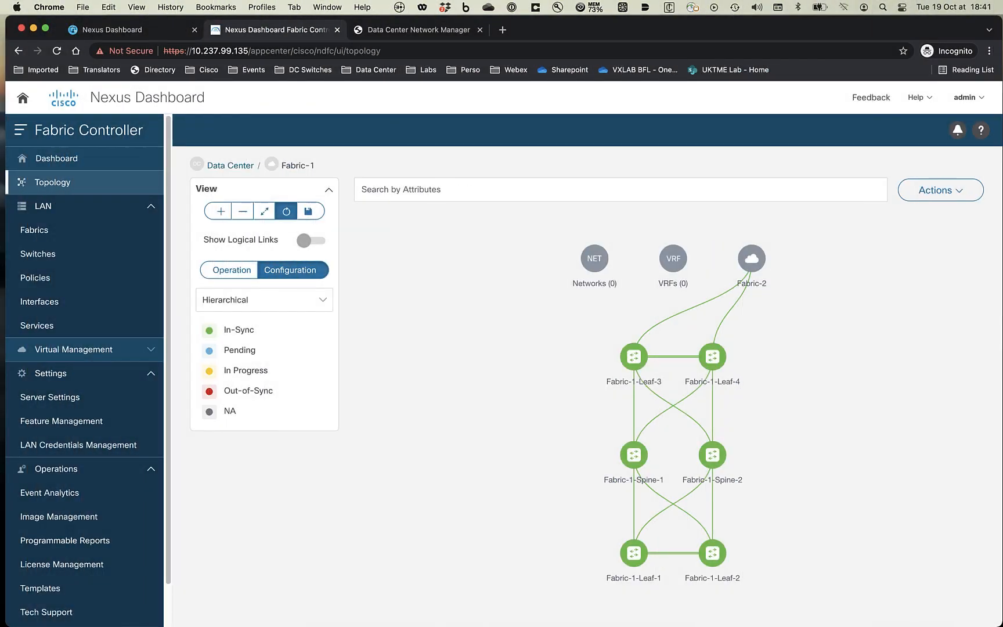
# - Pair Fabric-1-Leaf-1 with Fabric-1-Leaf-2 as vPC peers
pyautogui.rightClick(627, 551)
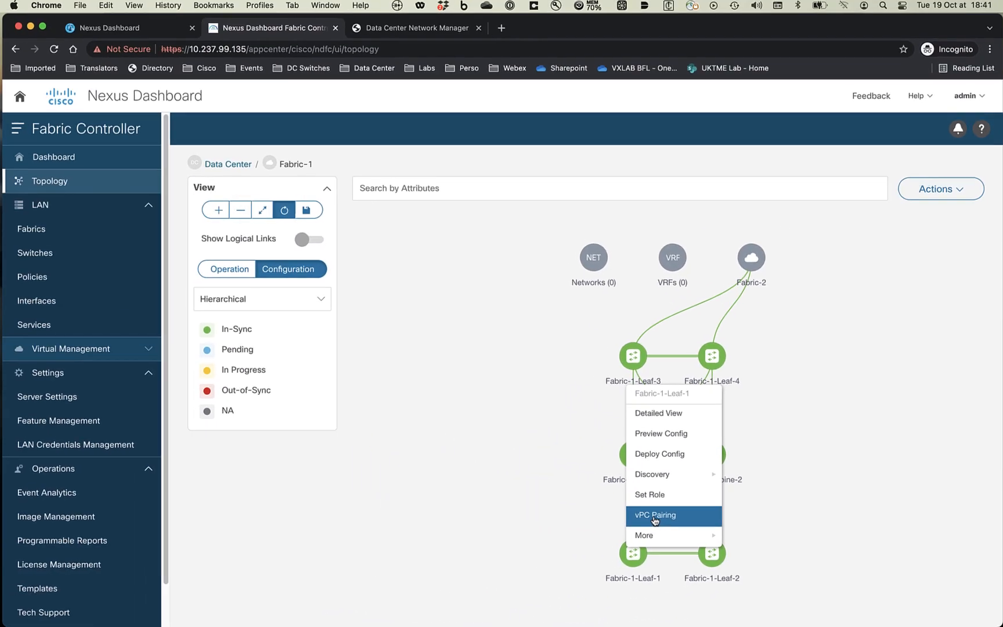
pyautogui.click(354, 490)
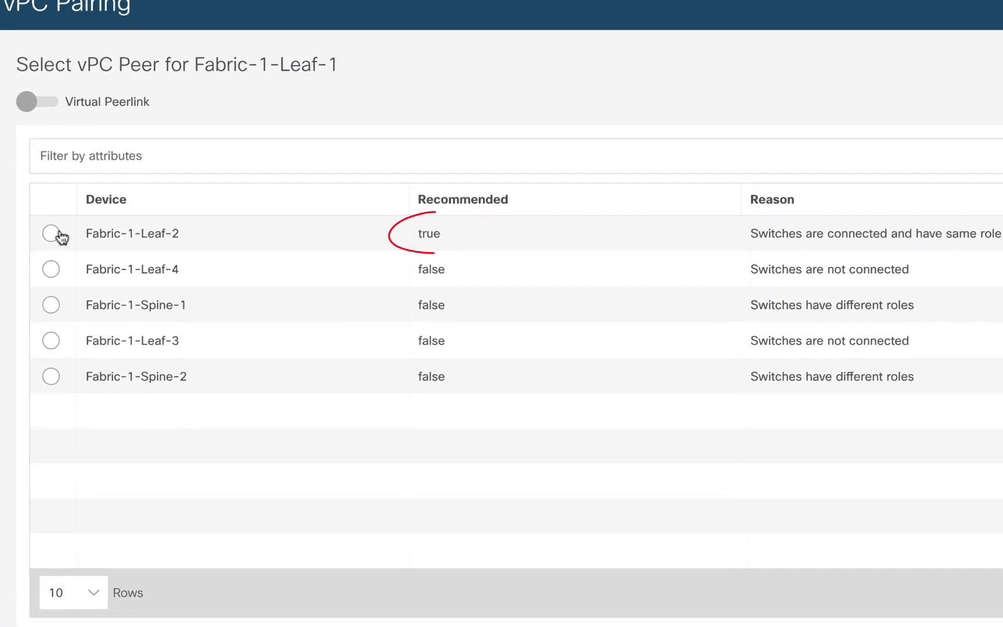
pyautogui.click(51, 233)
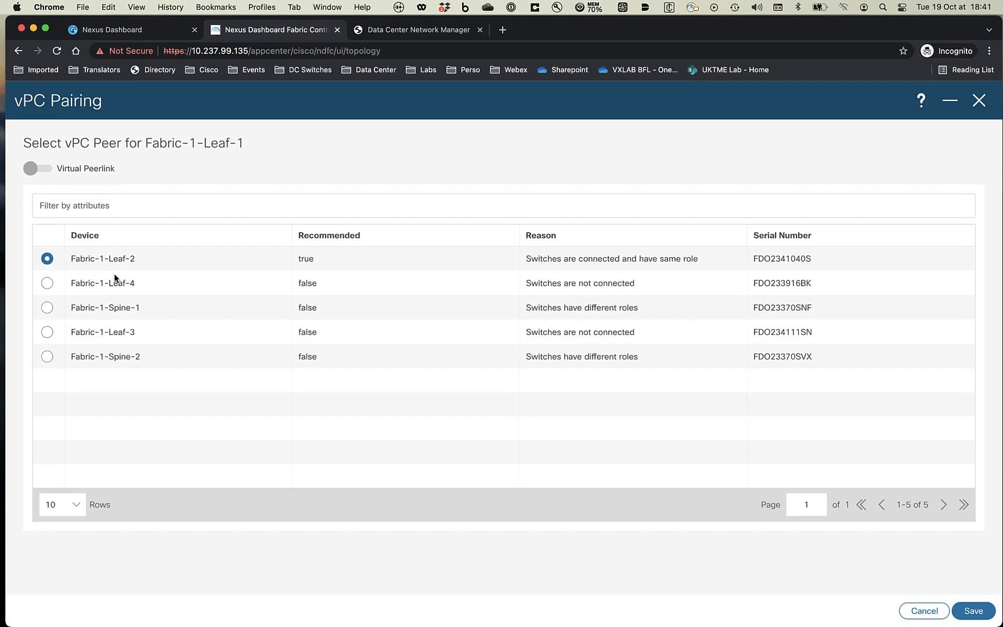
pyautogui.click(958, 612)
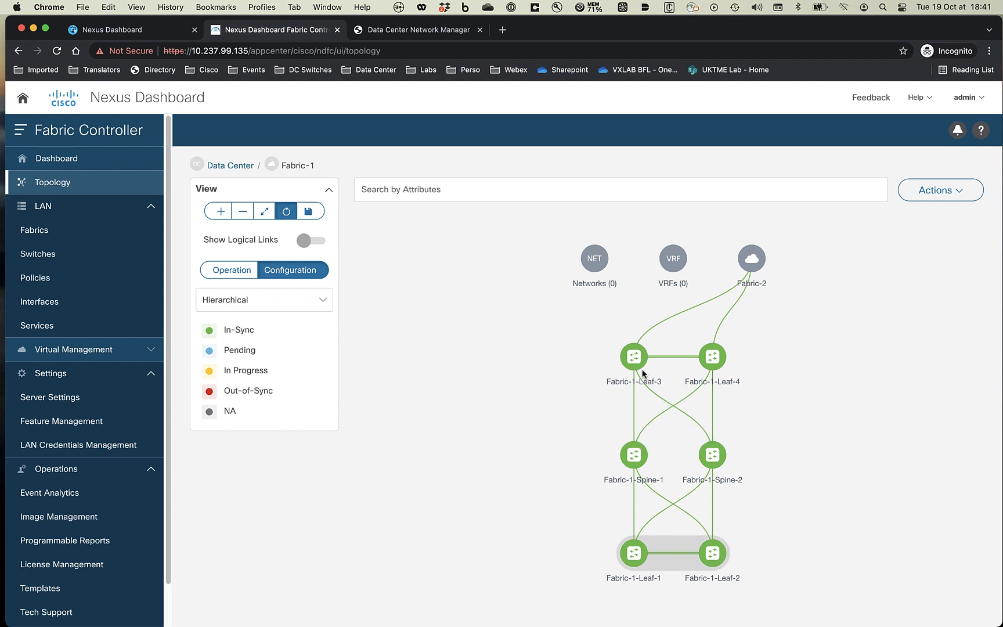
# - Pair Fabric-1-Leaf-3 with Fabric-1-Leaf-4 as vPC peers
pyautogui.rightClick(638, 368)
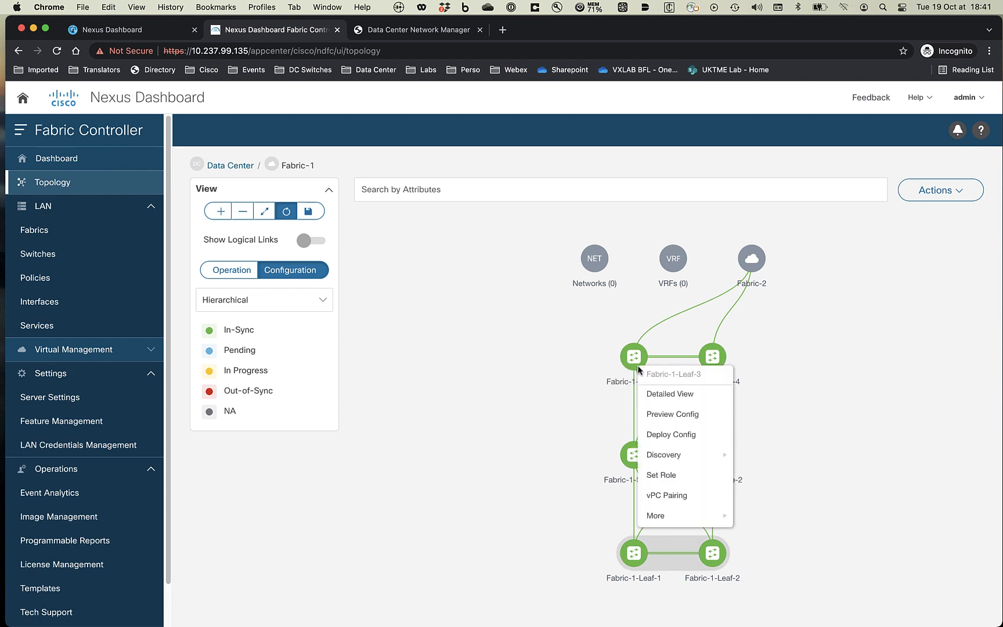
pyautogui.click(682, 494)
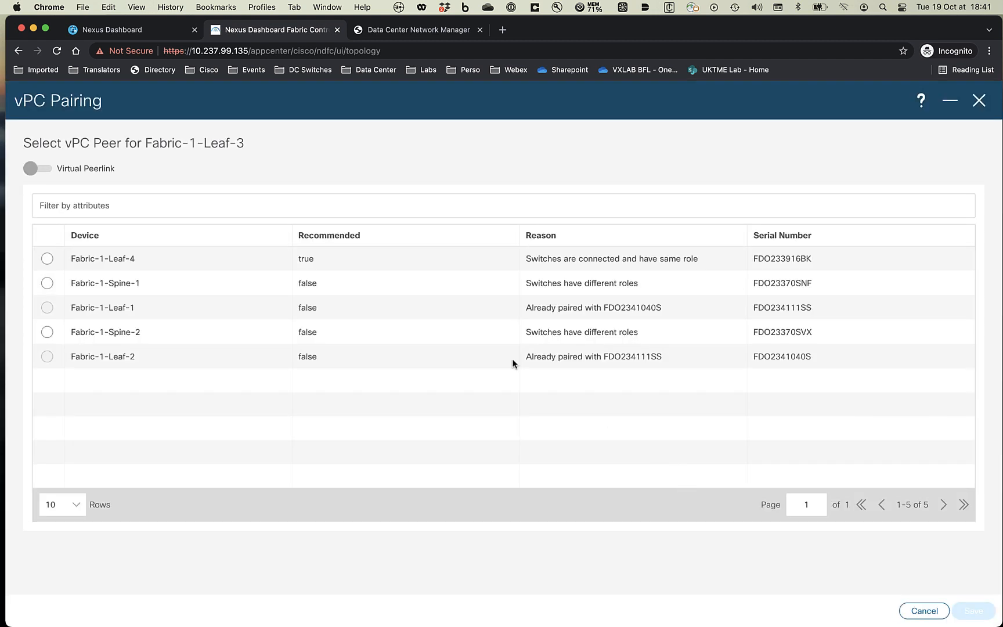
pyautogui.click(47, 258)
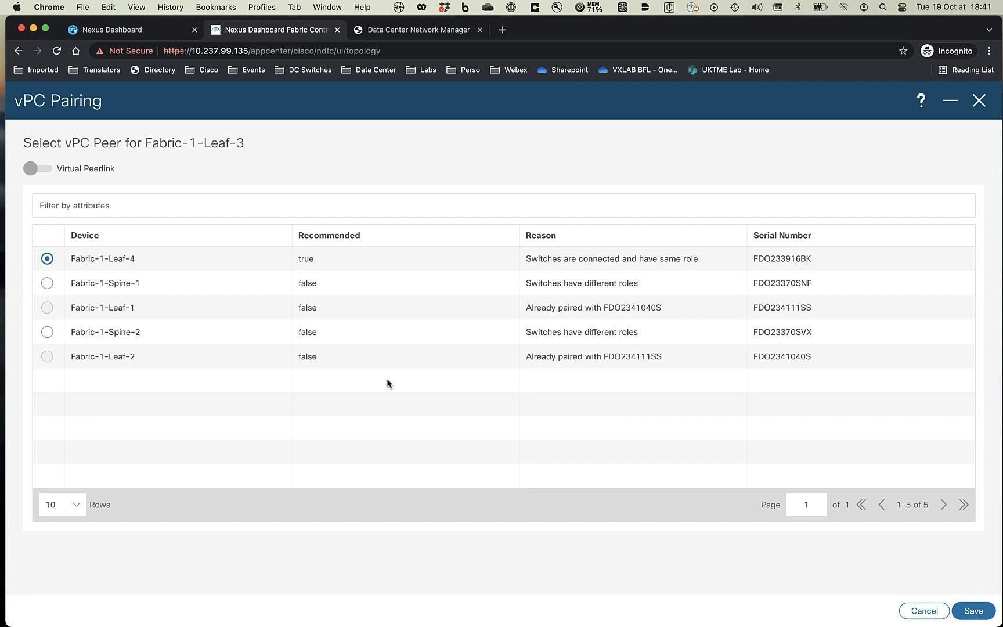
pyautogui.click(975, 614)
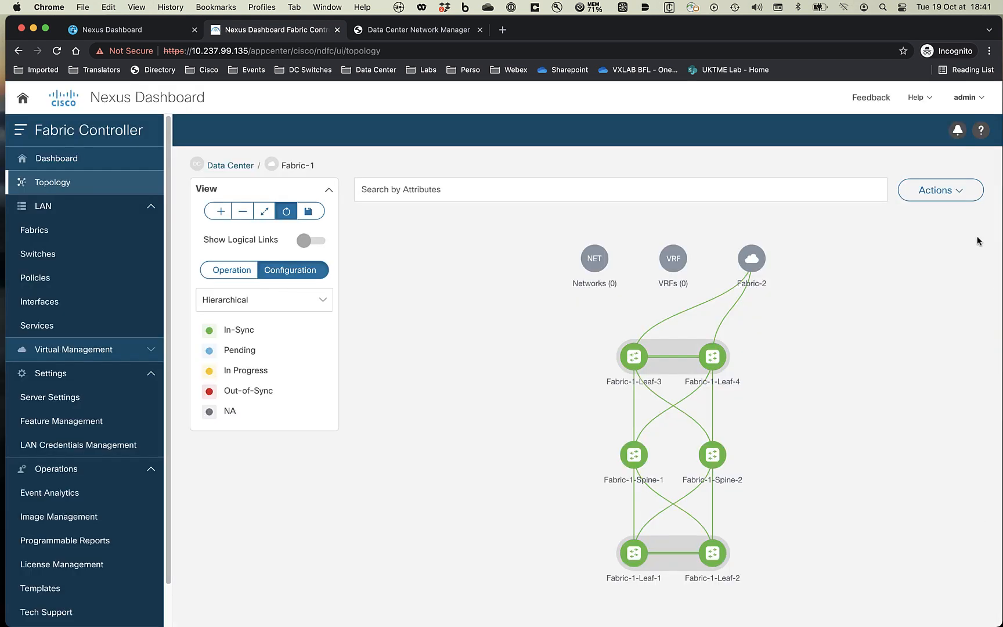
pyautogui.click(940, 190)
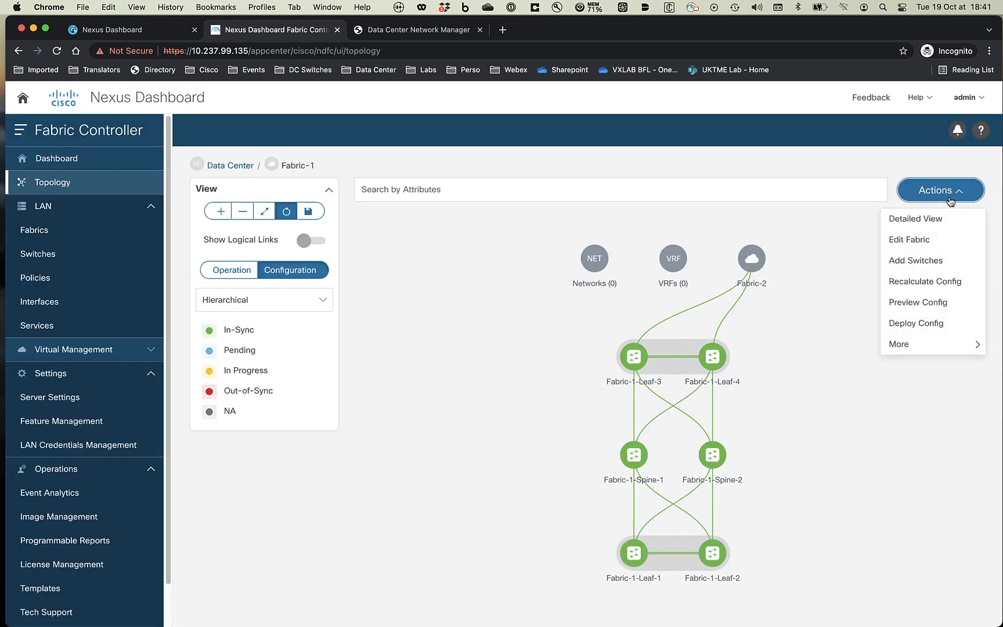
# - Recalculate and deploy the vPC pairing config, closing the results once all succeed
pyautogui.click(914, 282)
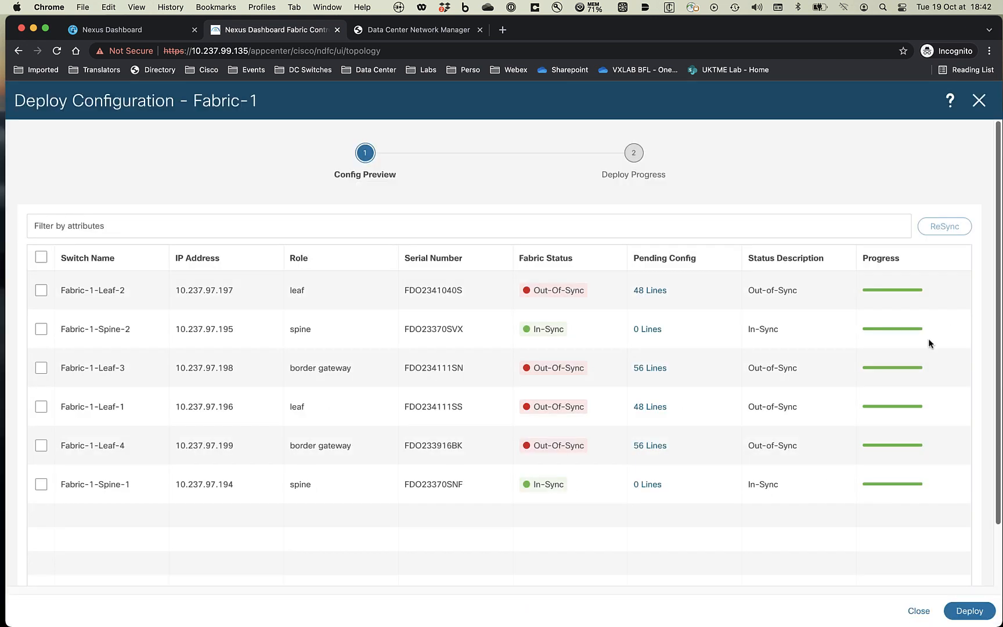
pyautogui.click(969, 612)
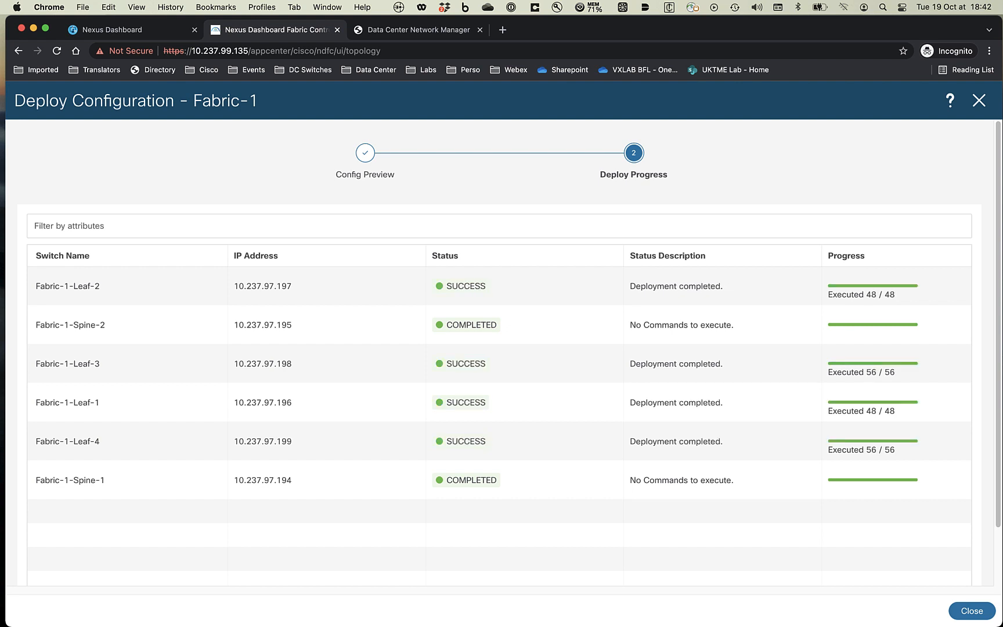
pyautogui.click(965, 613)
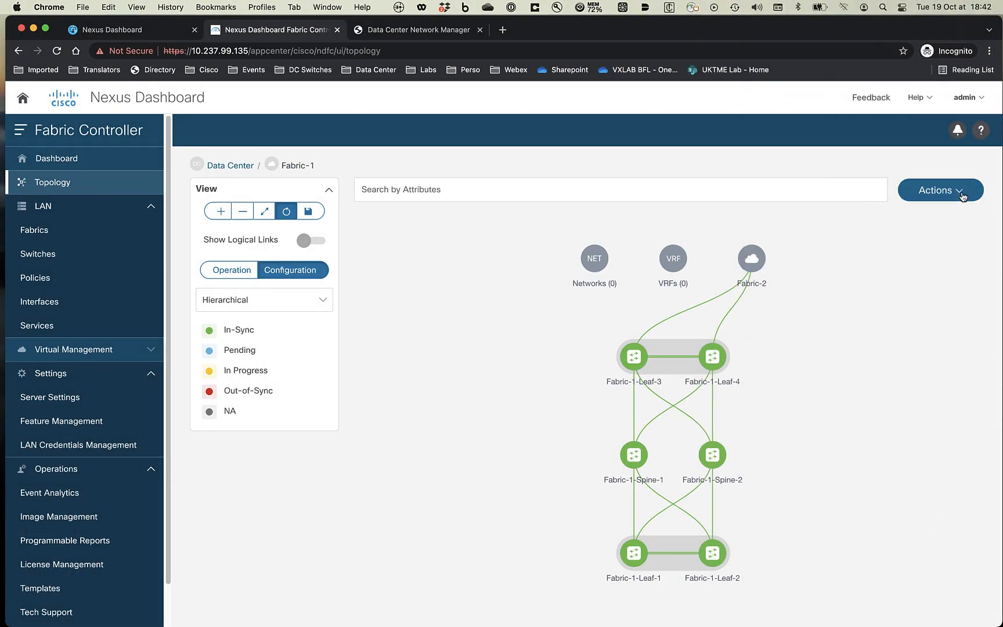
# - Go to Fabric-1's detailed overview and show its interfaces
pyautogui.click(958, 192)
pyautogui.click(933, 222)
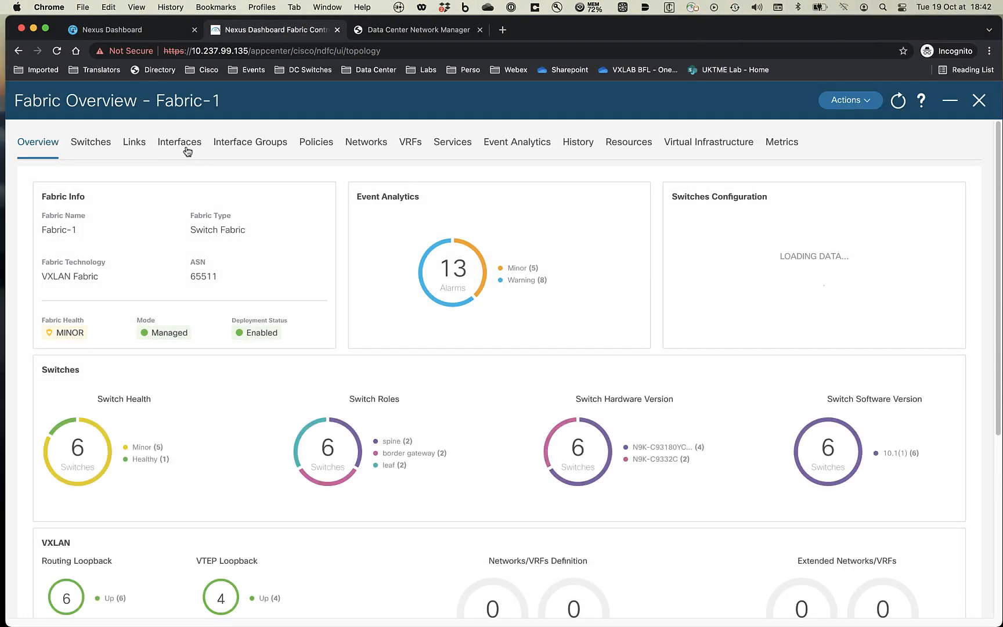
pyautogui.click(184, 145)
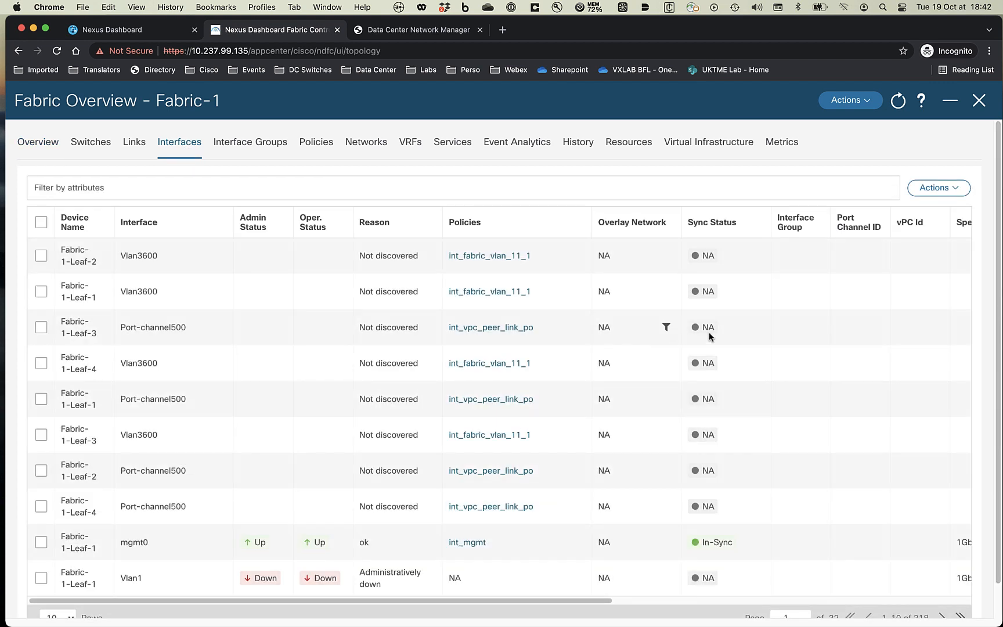
# - Create vPC 17 on the Leaf-1/Leaf-2 pair with config mirroring and member e1/17
pyautogui.click(943, 192)
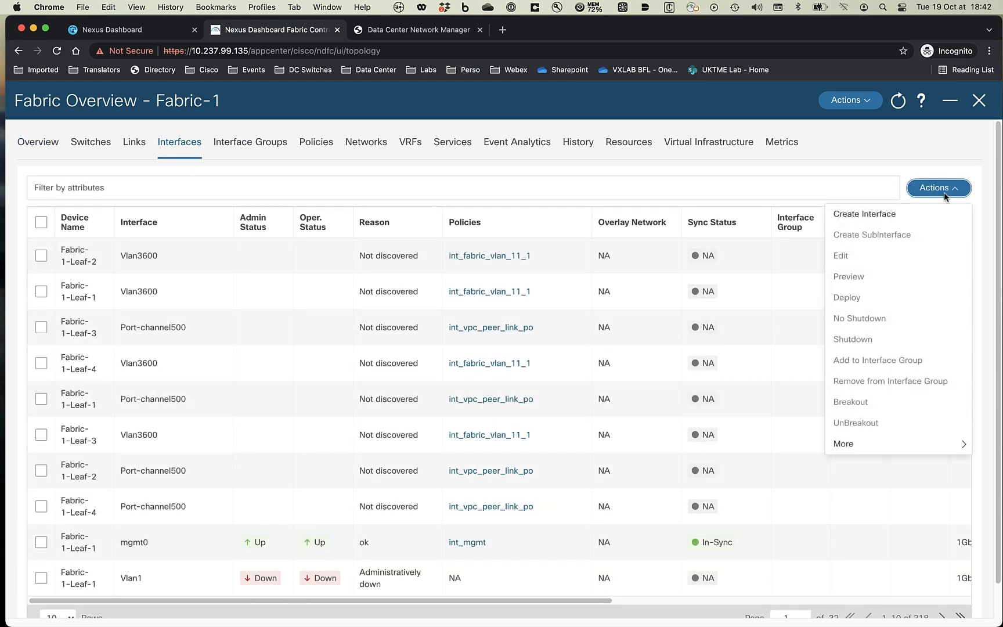
pyautogui.click(859, 216)
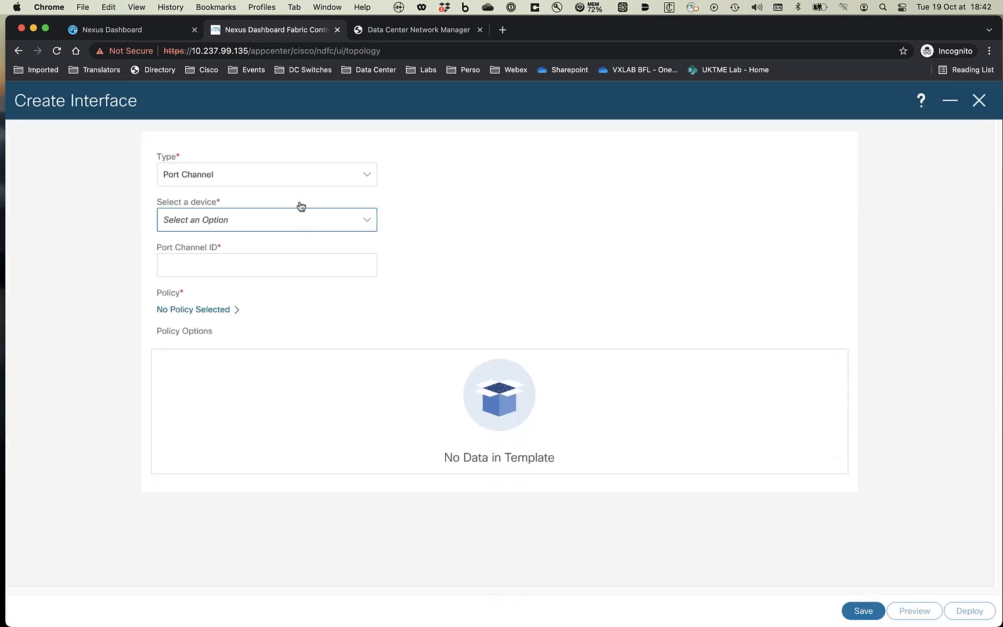
pyautogui.click(293, 183)
pyautogui.click(219, 222)
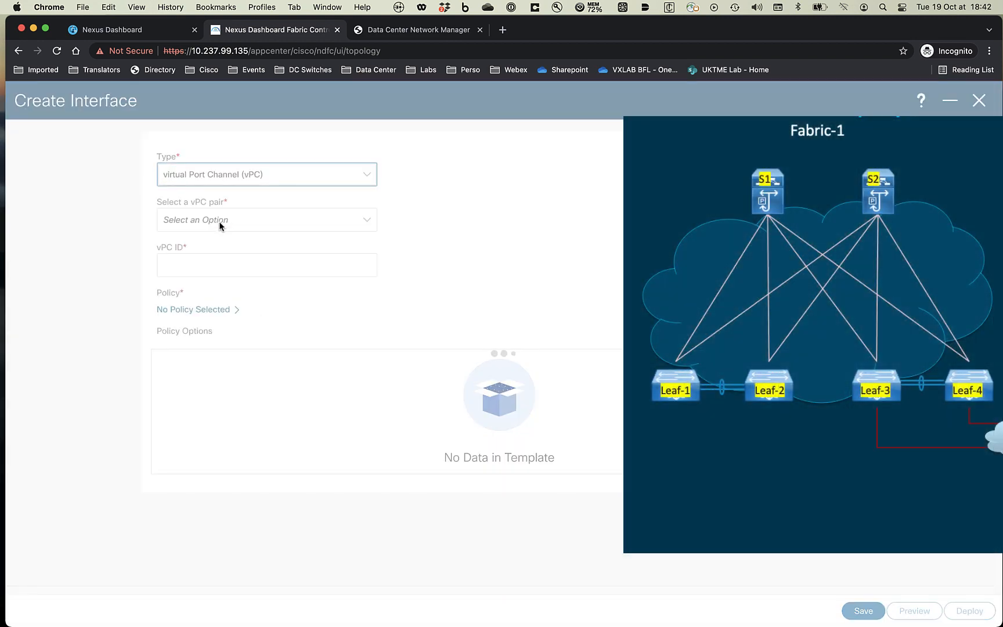
pyautogui.click(231, 228)
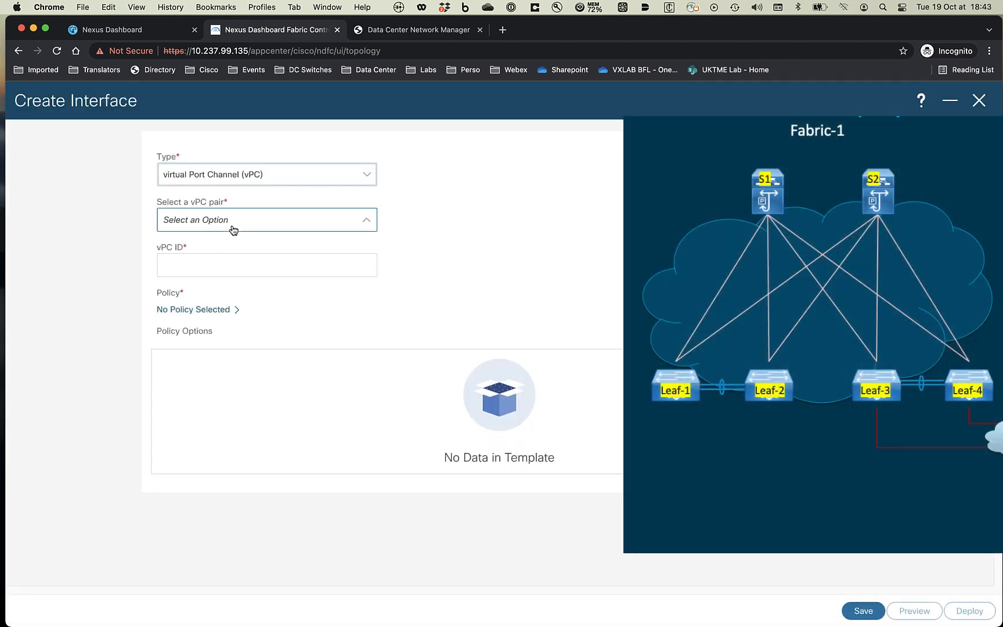
pyautogui.click(238, 249)
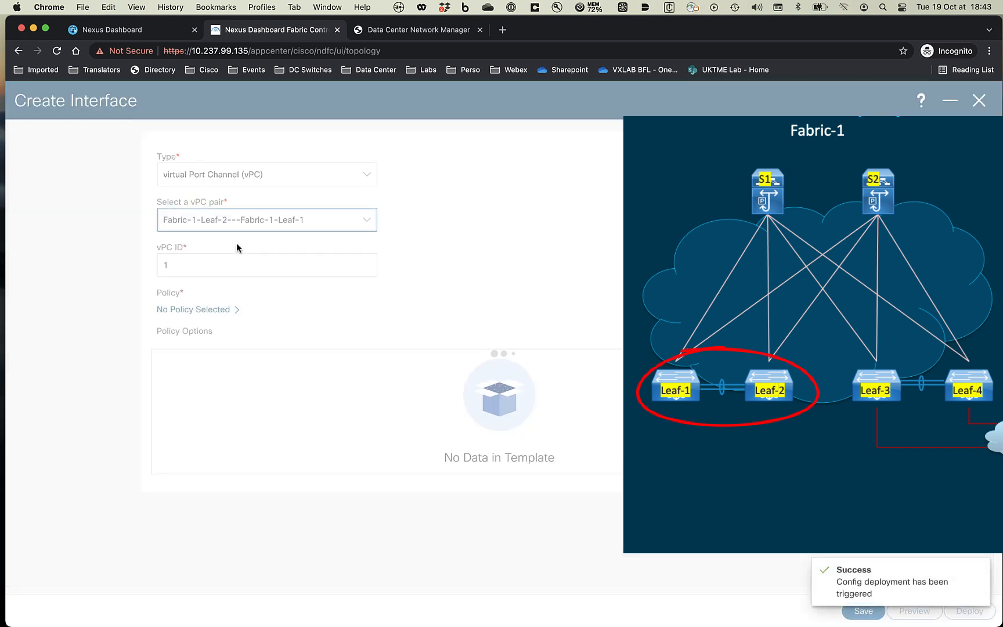
pyautogui.click(219, 263)
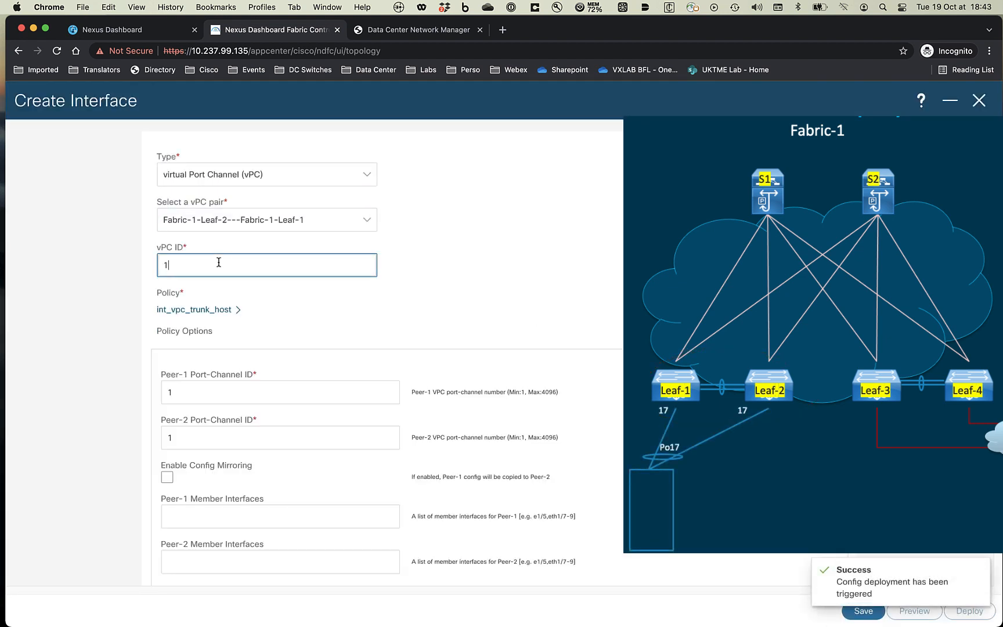
pyautogui.write('7')
pyautogui.click(169, 478)
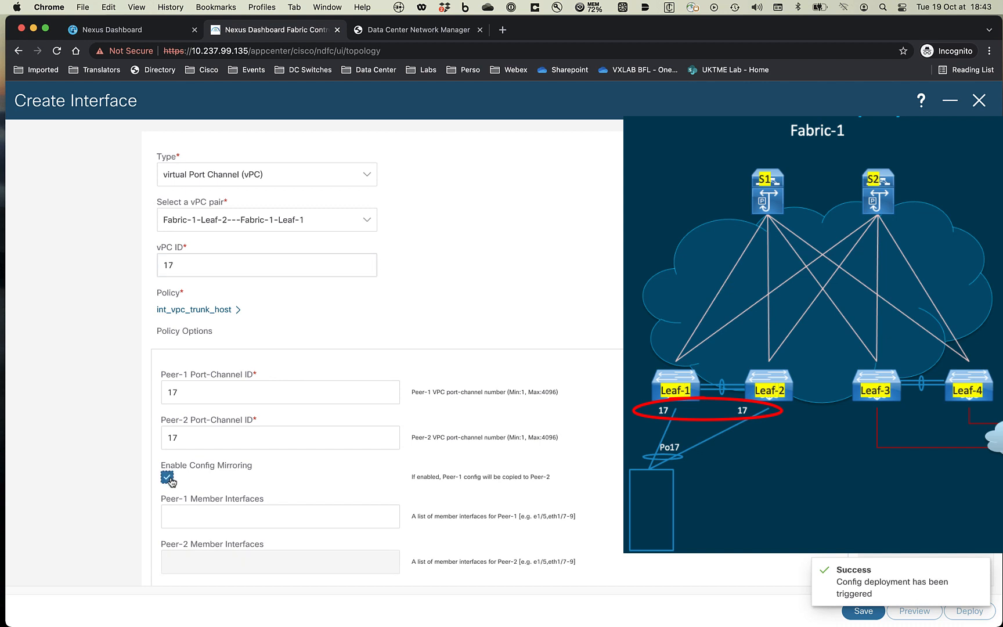
pyautogui.click(197, 517)
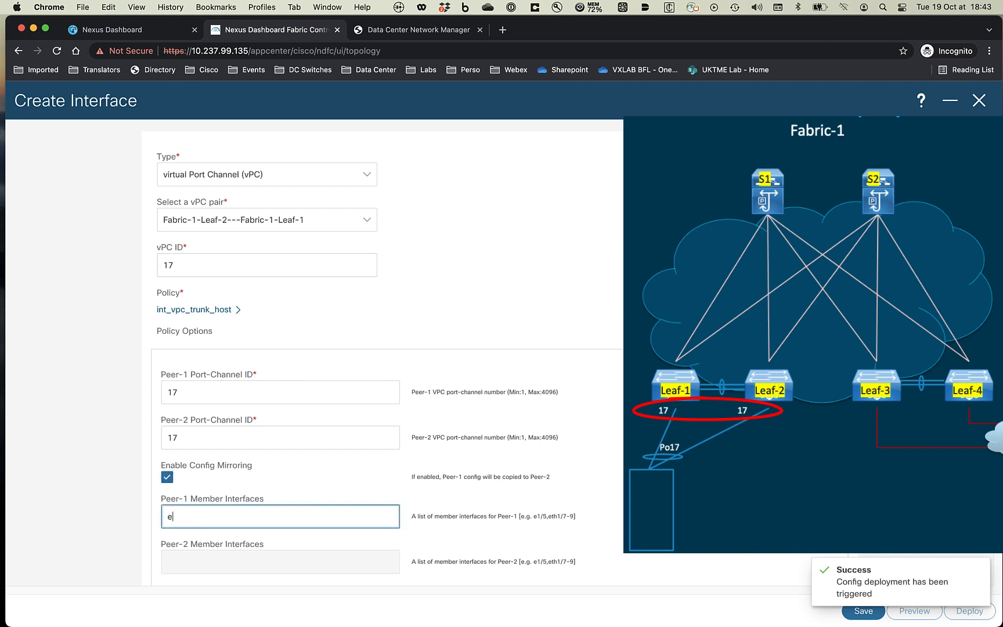
pyautogui.click(862, 612)
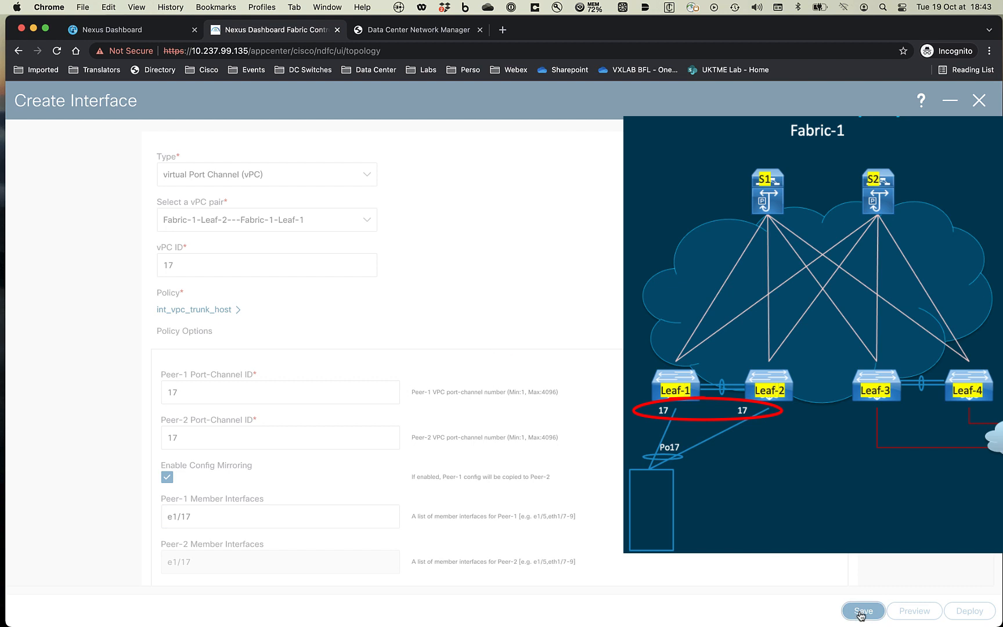
# - Create vPC 18 on the same pair with member interface e1/18
pyautogui.click(177, 266)
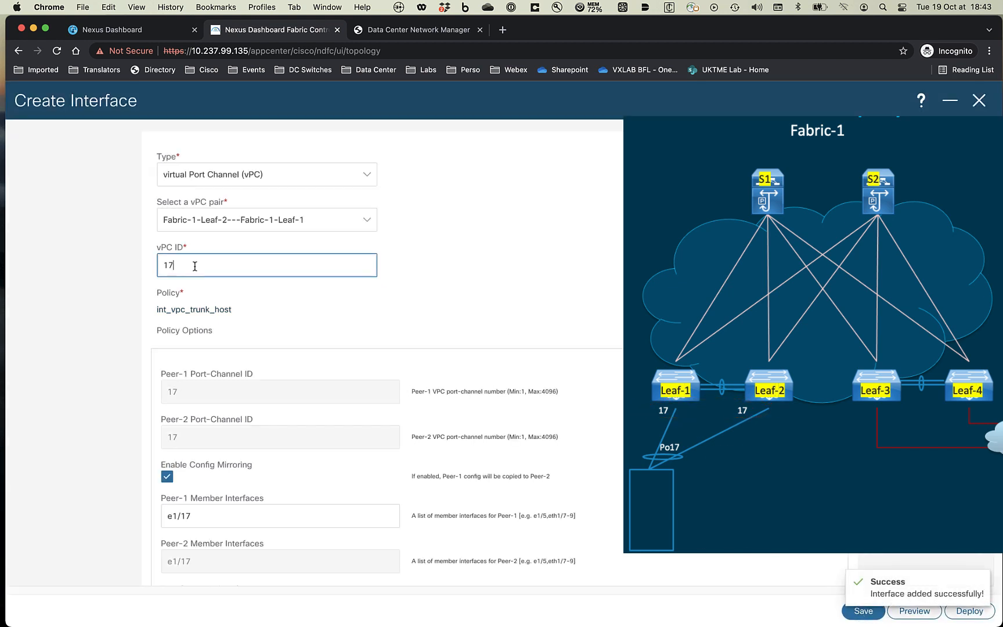
pyautogui.press('BackSpace')
pyautogui.write('8')
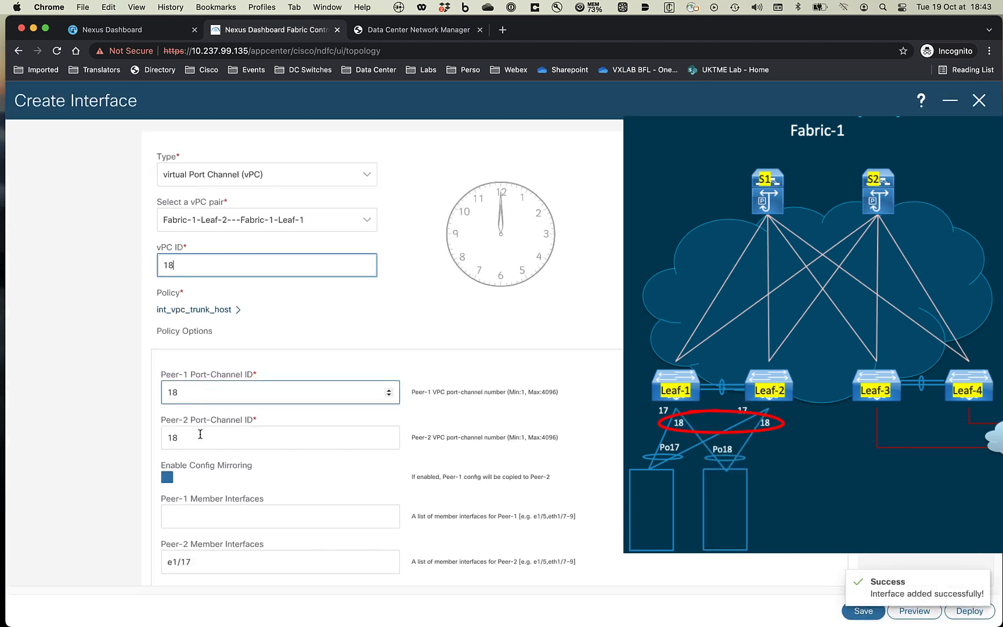
pyautogui.click(175, 512)
pyautogui.write('e1/18')
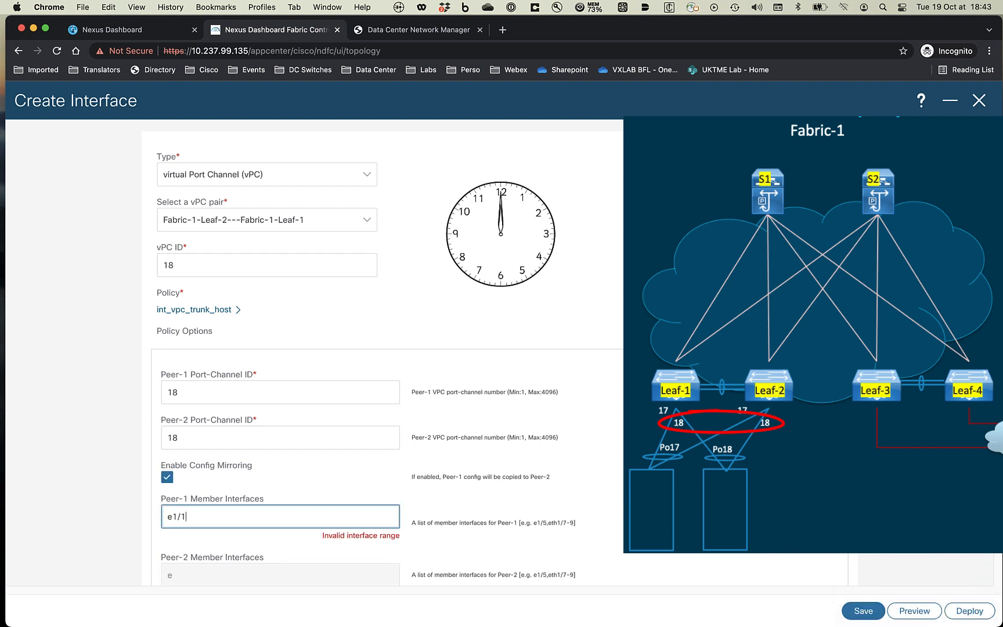
pyautogui.click(861, 607)
# - Create vPC 19 with member interface e1/19, then close the interface form
pyautogui.click(177, 265)
pyautogui.press('BackSpace')
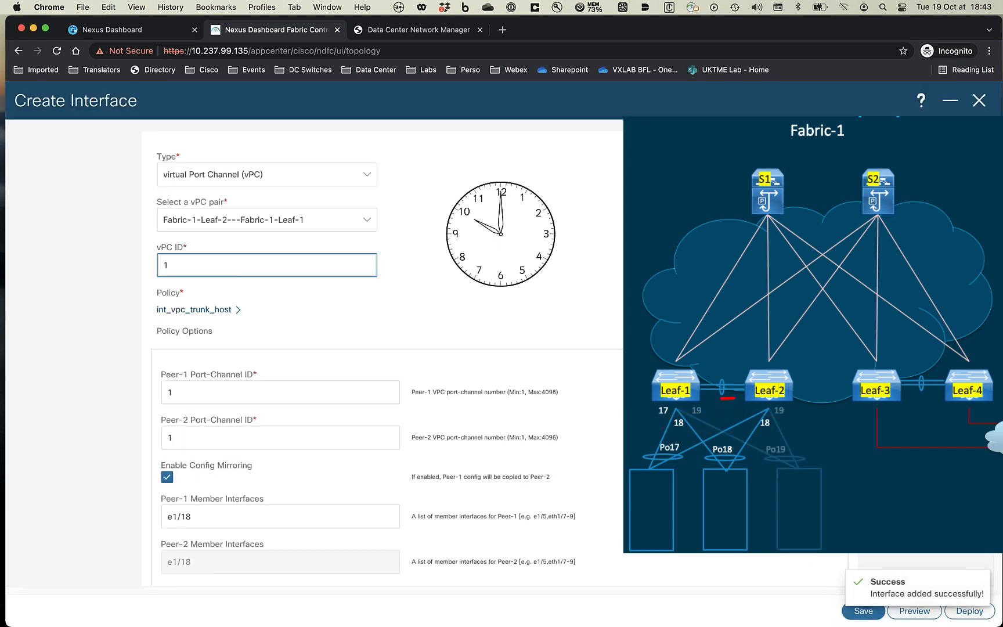
pyautogui.write('9')
pyautogui.click(198, 514)
pyautogui.write('e1/19')
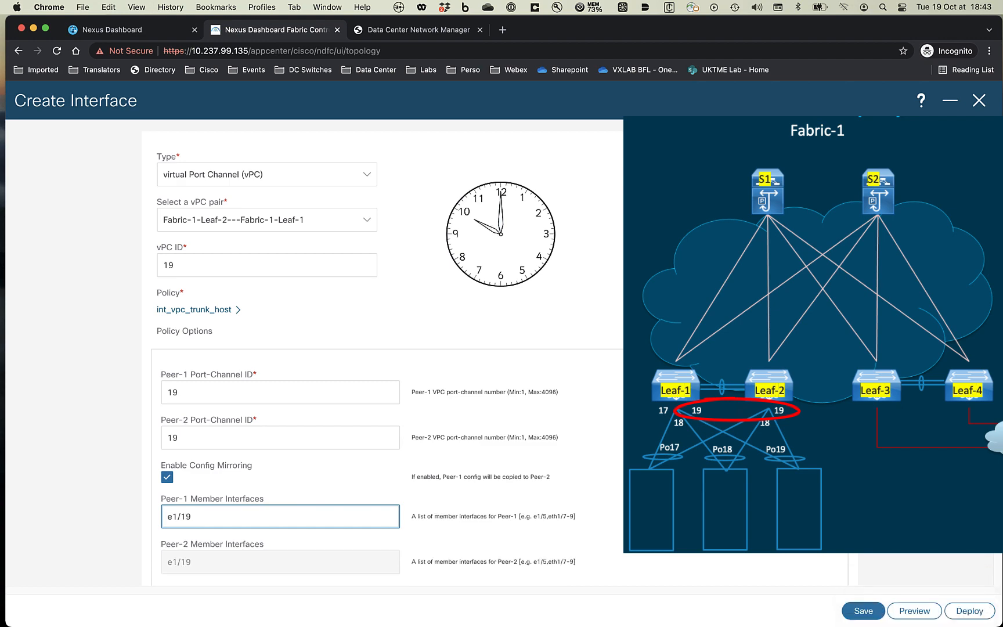
pyautogui.click(863, 610)
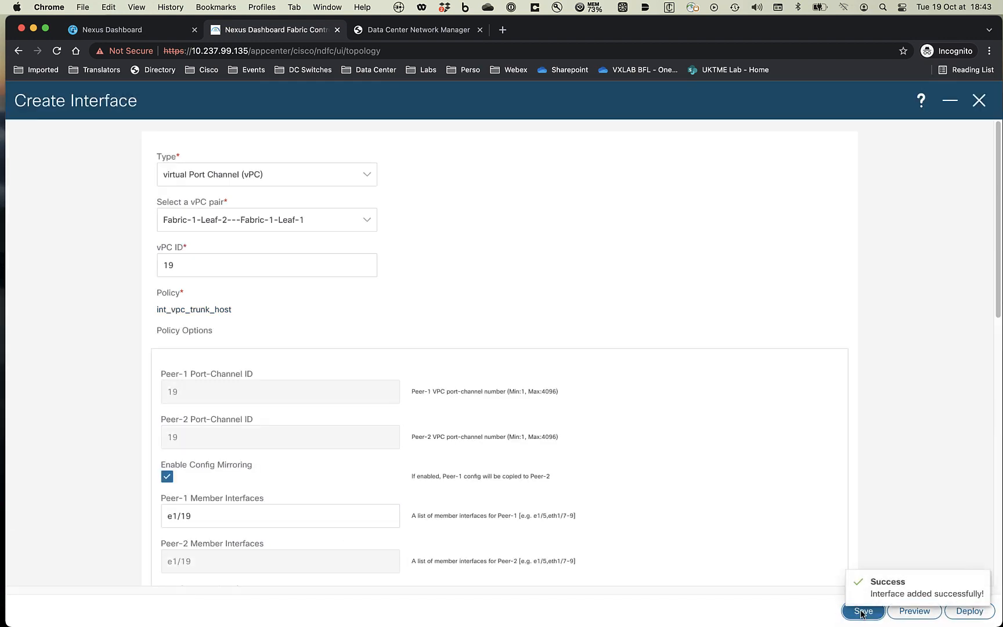
pyautogui.click(978, 101)
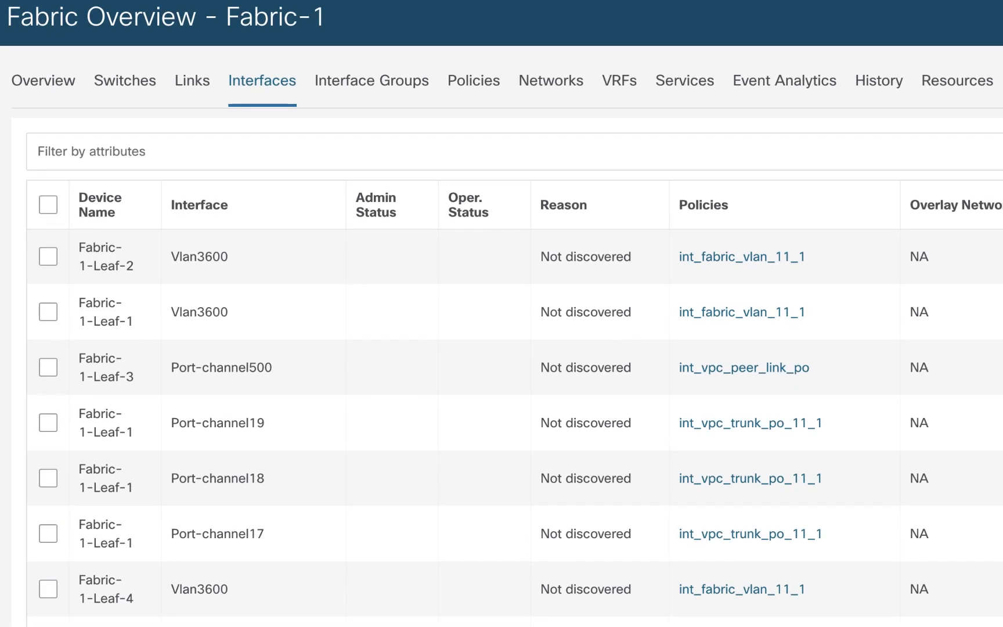
# - Filter Fabric-1's interfaces to Interface contains 'vpc' and preview the recalculated deployment
pyautogui.click(172, 152)
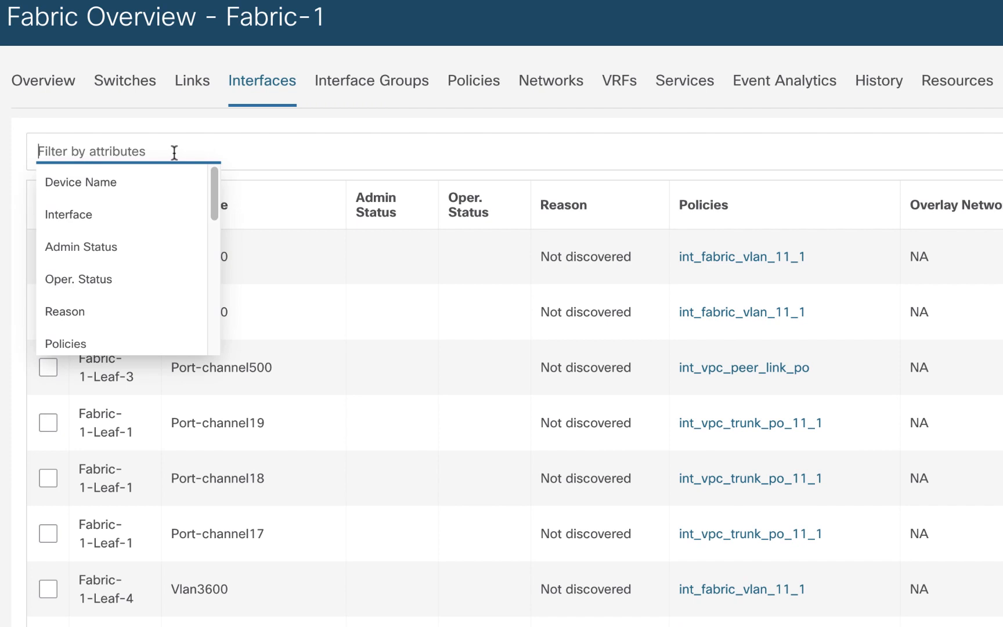
pyautogui.click(106, 220)
pyautogui.click(122, 250)
pyautogui.write('vpc')
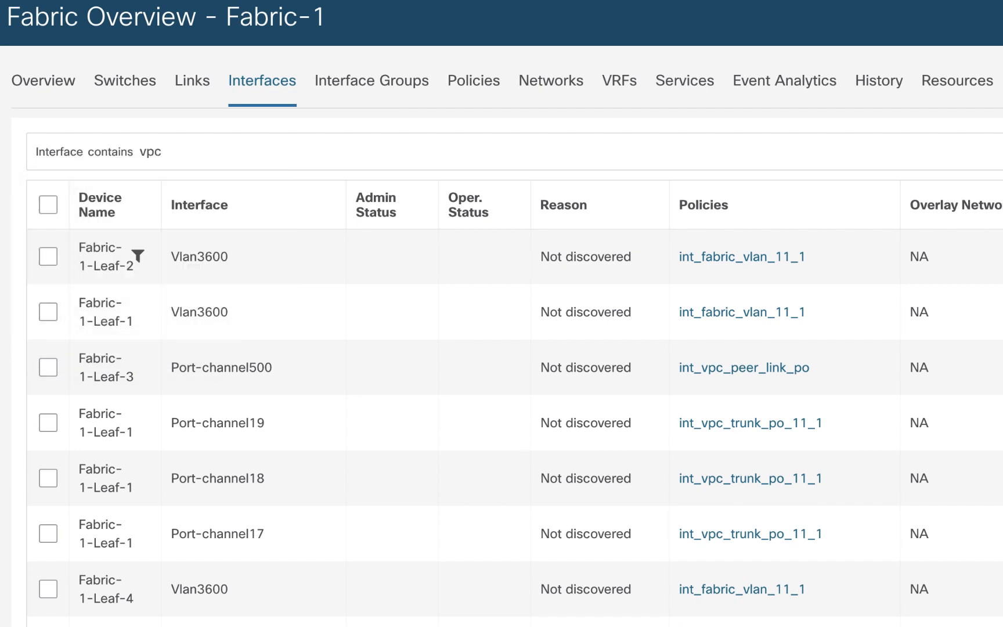
pyautogui.press('Return')
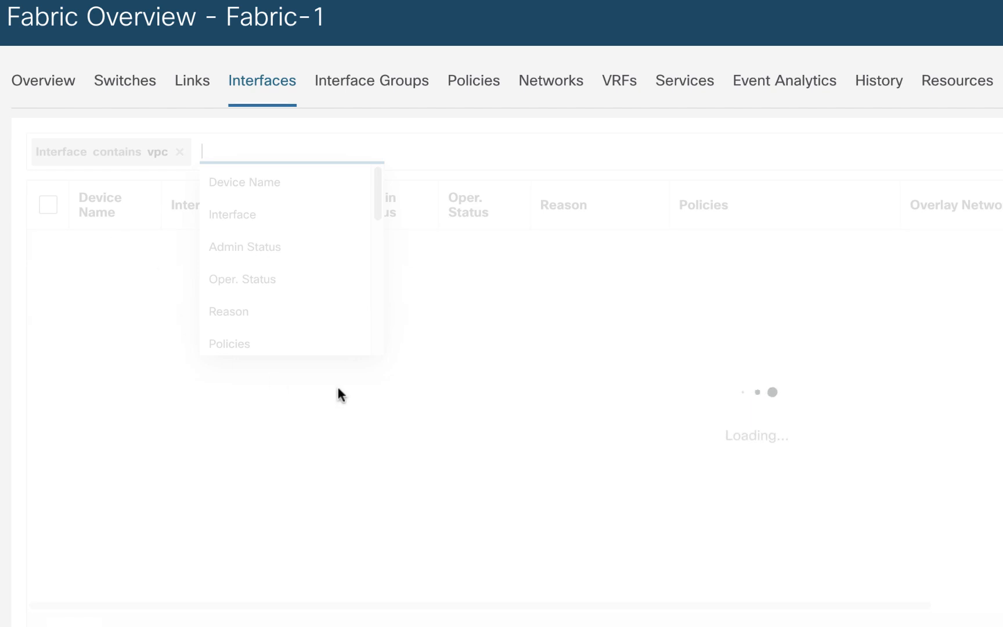
pyautogui.press('Escape')
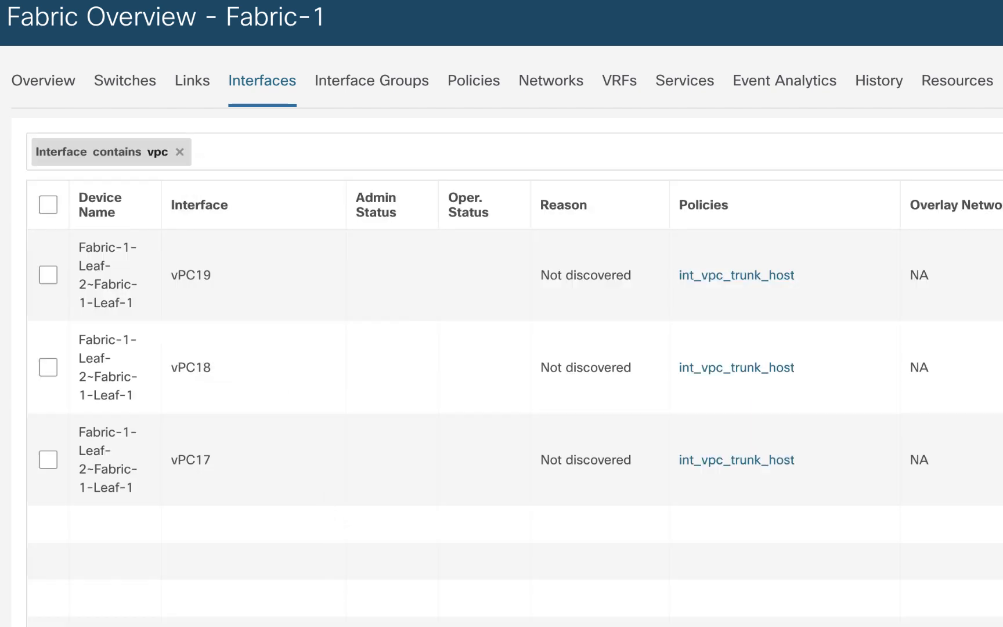
pyautogui.click(853, 170)
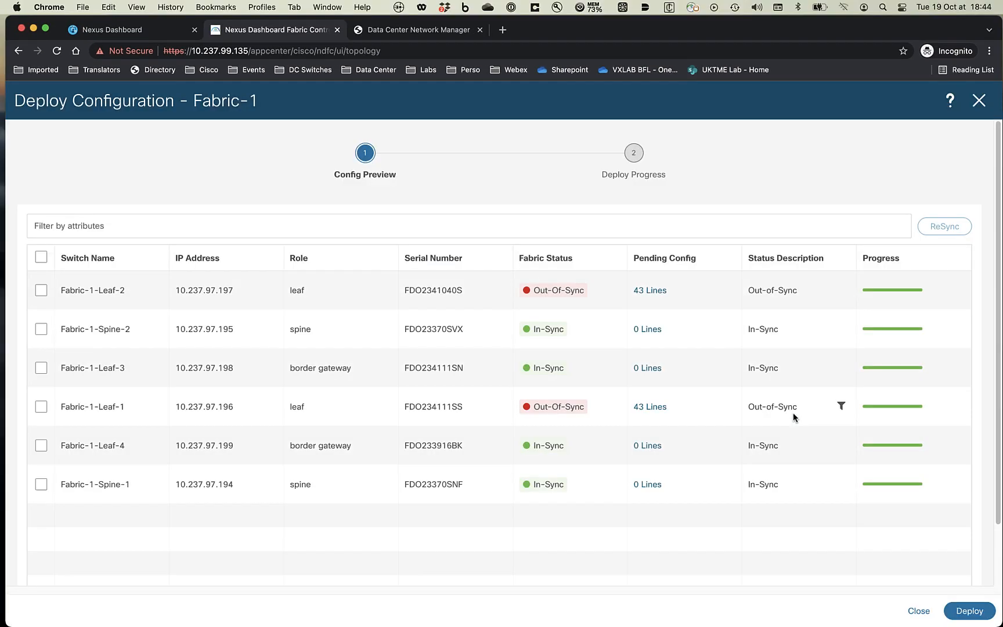
# - Deploy the 43 pending vPC configuration lines to Leaf-1 and Leaf-2
pyautogui.click(968, 611)
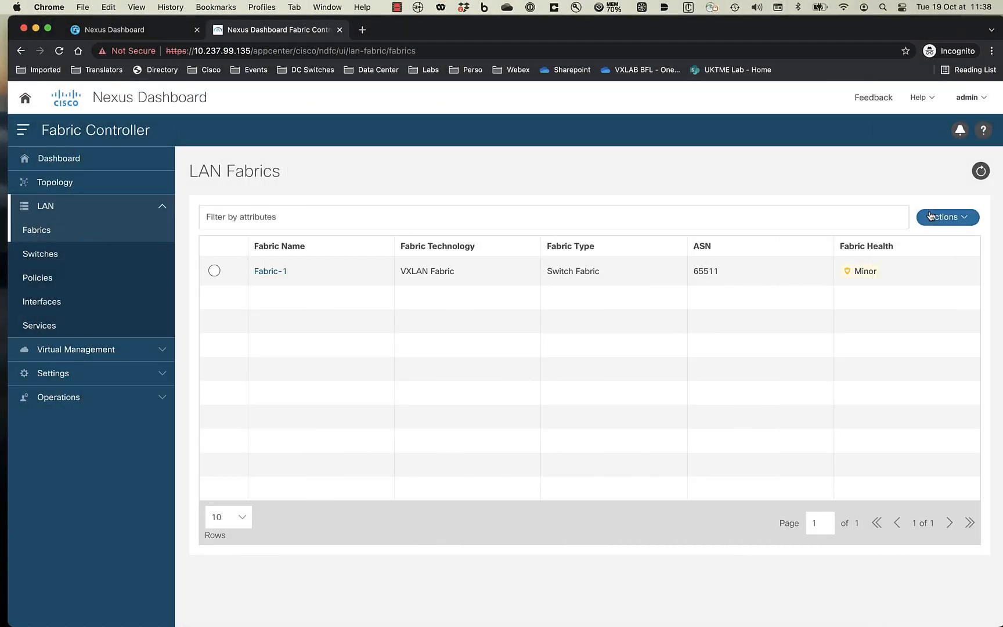
# - Create a fabric named Fabric-2 using the Easy_Fabric template with BGP ASN 65512
pyautogui.click(932, 217)
pyautogui.click(927, 244)
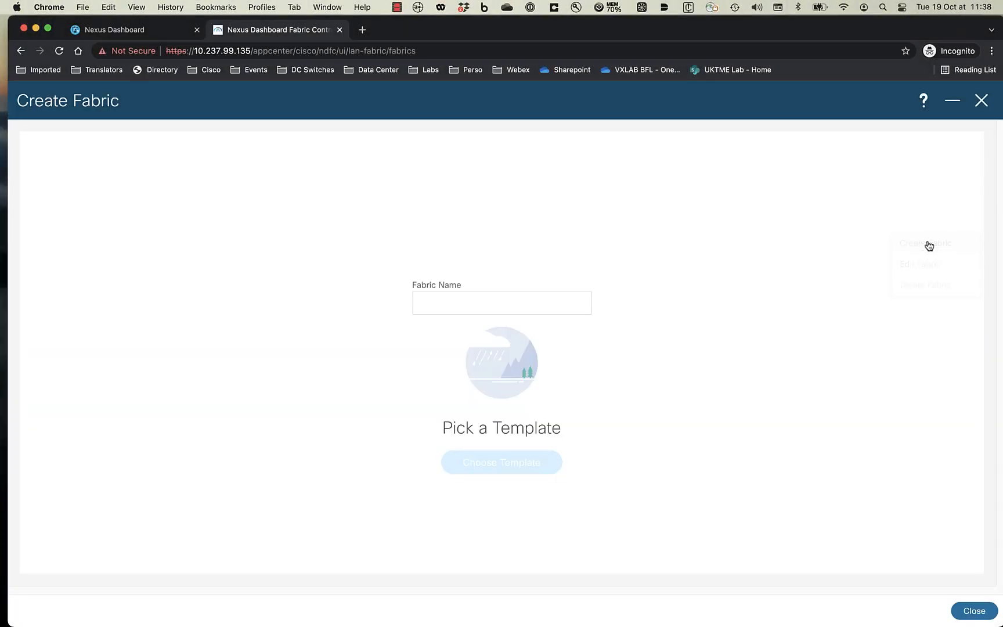
pyautogui.click(511, 297)
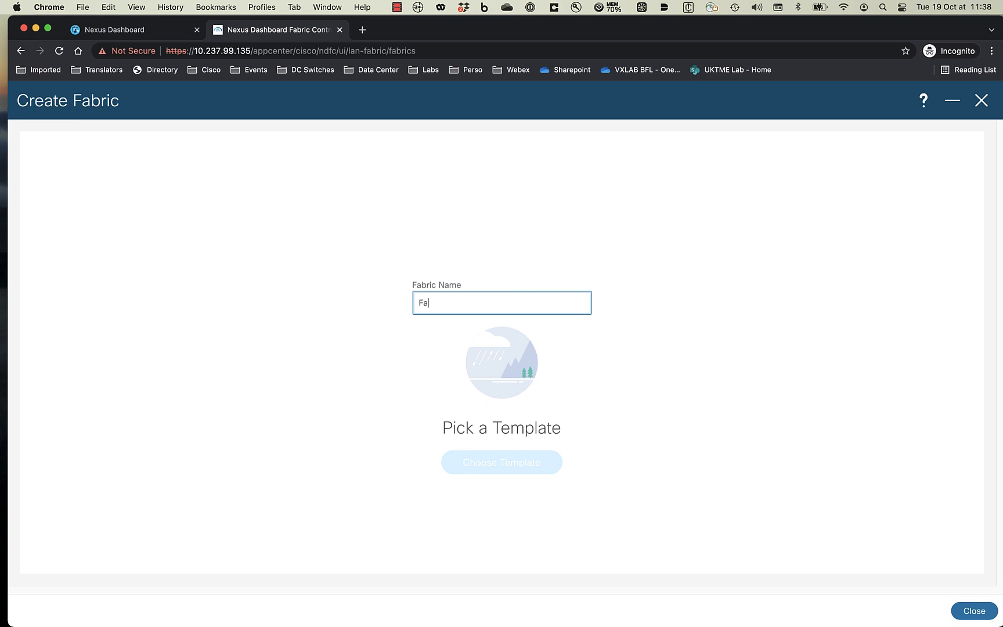
pyautogui.write('Fabric-2')
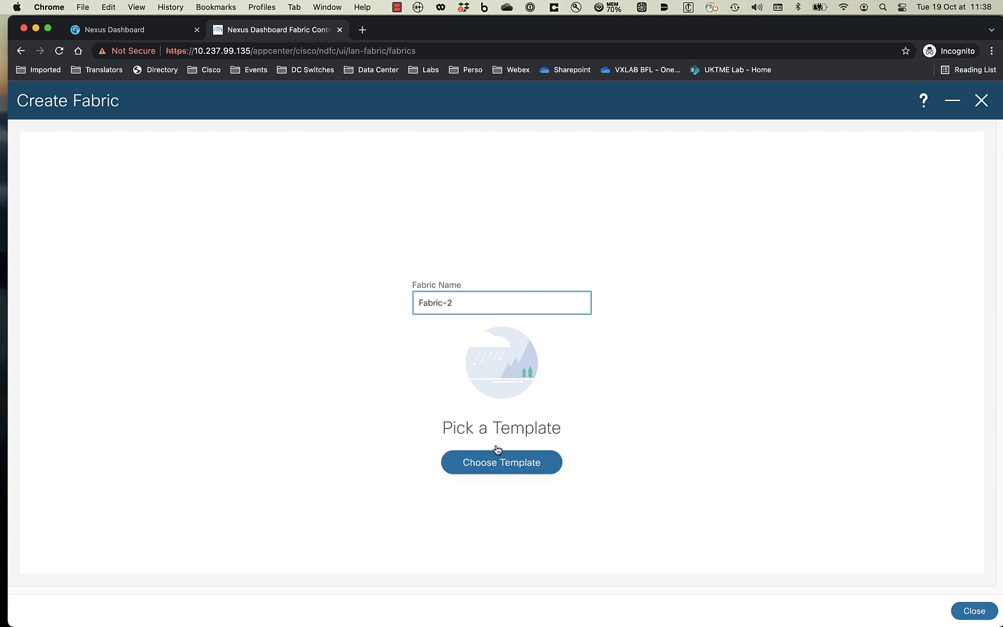
pyautogui.click(519, 462)
pyautogui.click(405, 184)
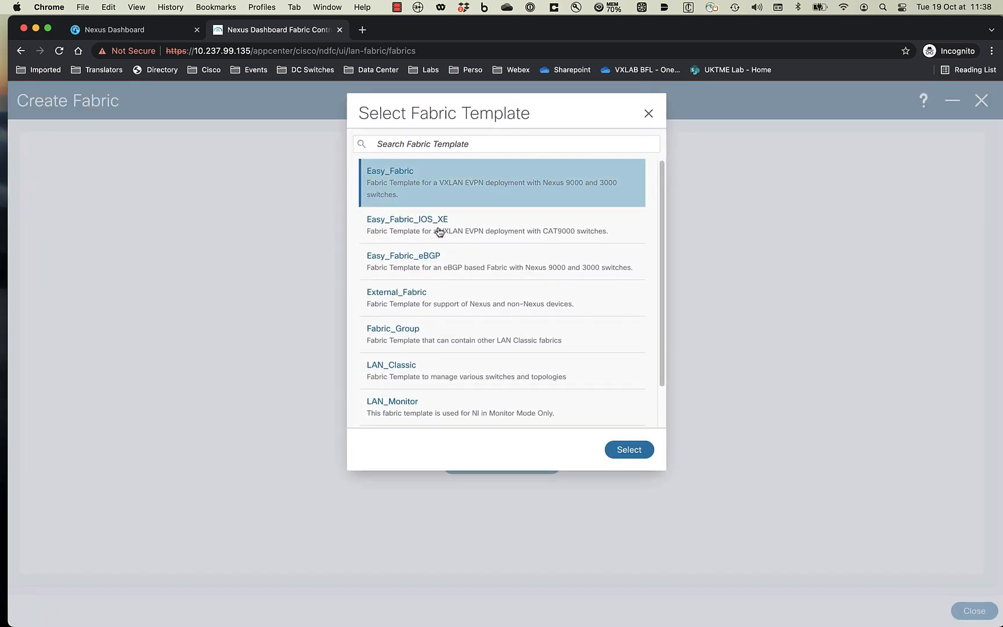
pyautogui.click(629, 457)
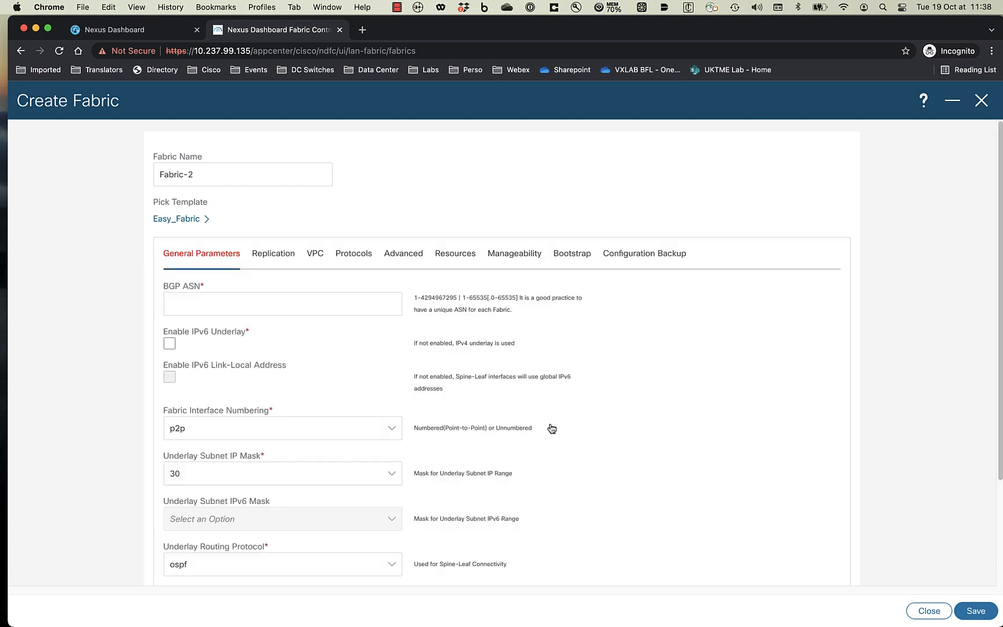
pyautogui.click(226, 305)
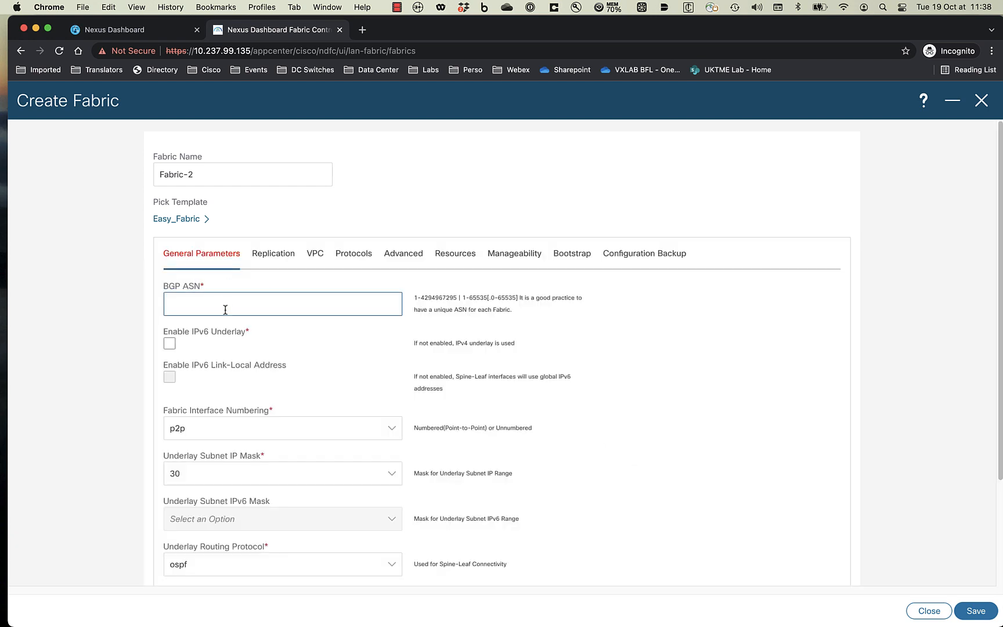
pyautogui.write('65512')
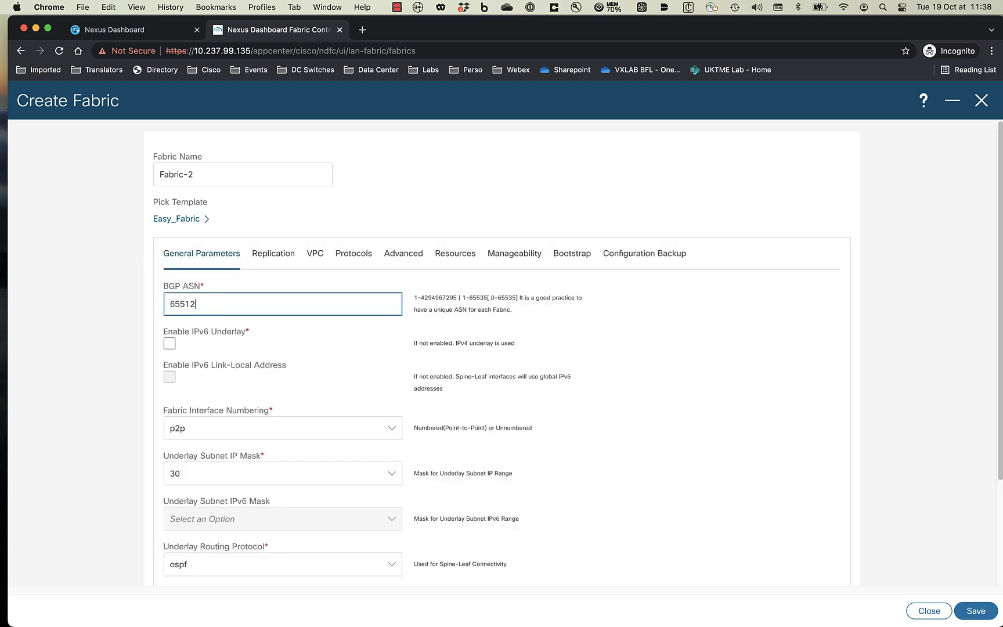
# - Set Fabric-2's underlay loopback, VTEP and subnet ranges to 10.22/10.23/10.24, then save
pyautogui.click(470, 255)
pyautogui.click(181, 349)
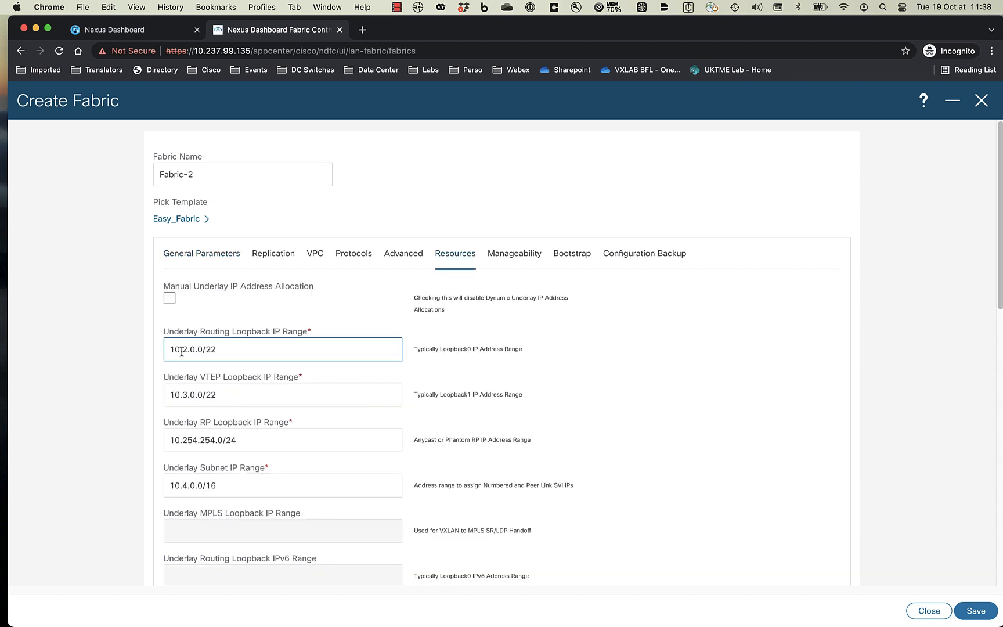
pyautogui.write('2')
pyautogui.click(181, 395)
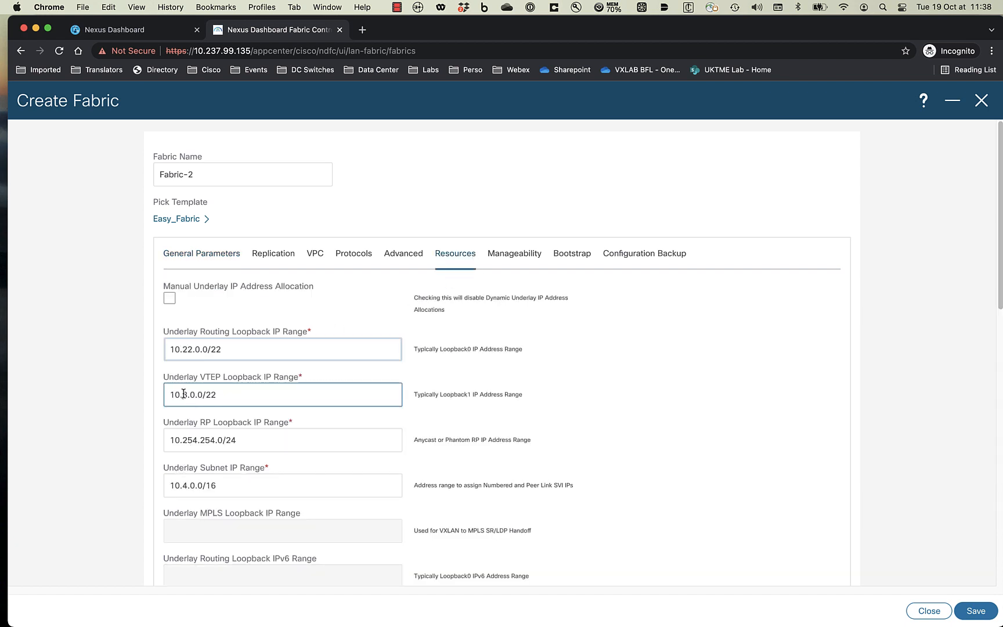
pyautogui.write('2')
pyautogui.click(180, 485)
pyautogui.write('2')
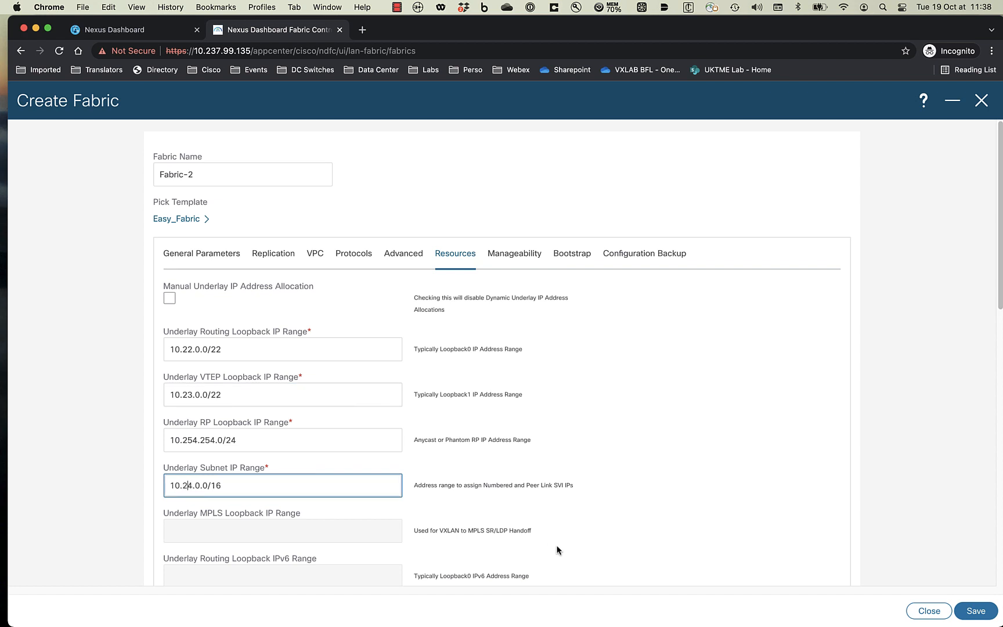
pyautogui.click(973, 615)
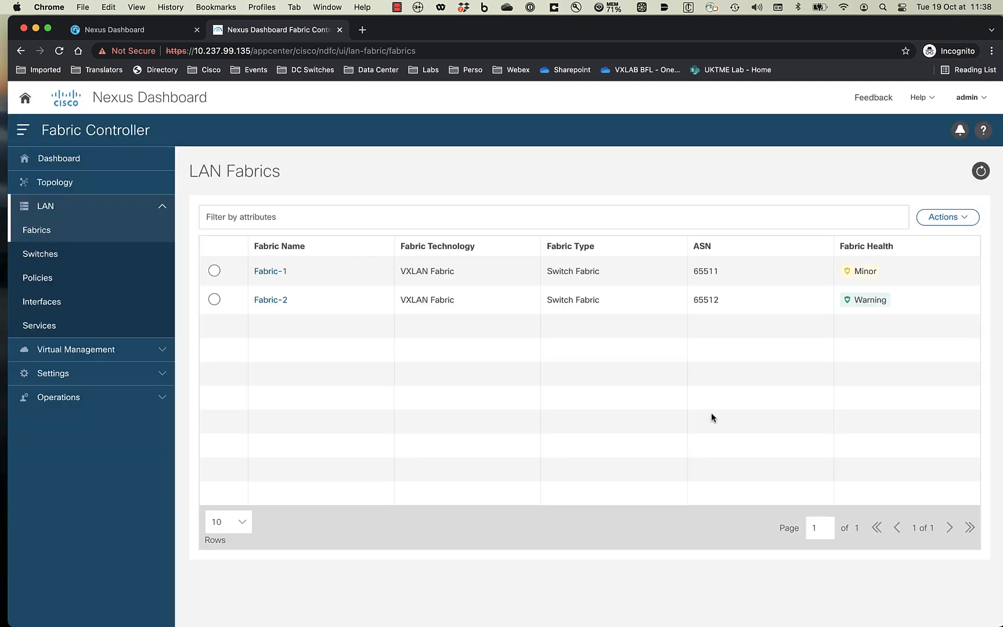
# - Start adding switches from the Switches page with Fabric-2 as the target fabric
pyautogui.click(64, 257)
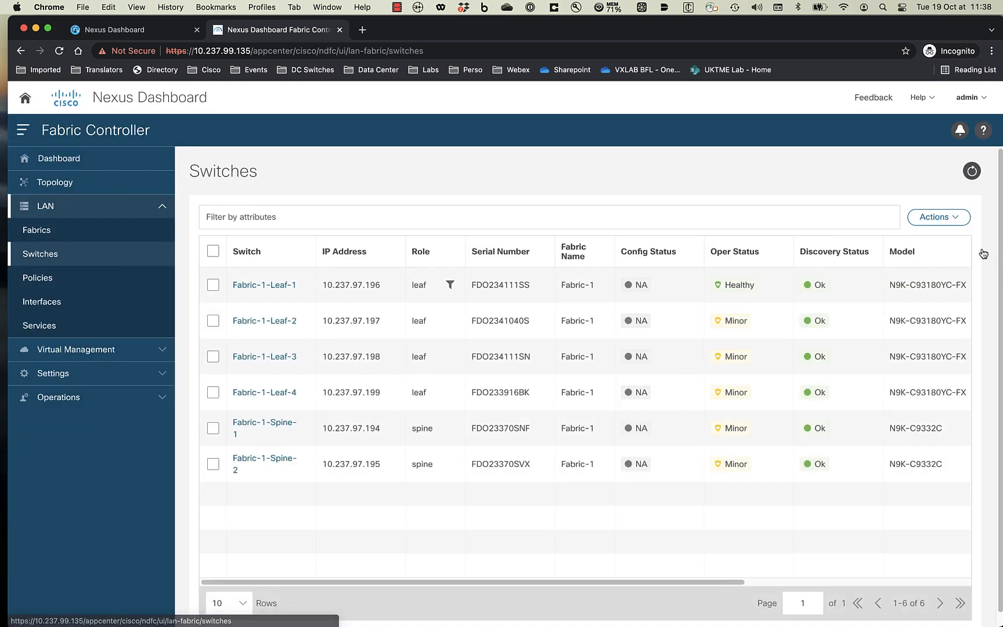
pyautogui.click(939, 217)
pyautogui.click(915, 243)
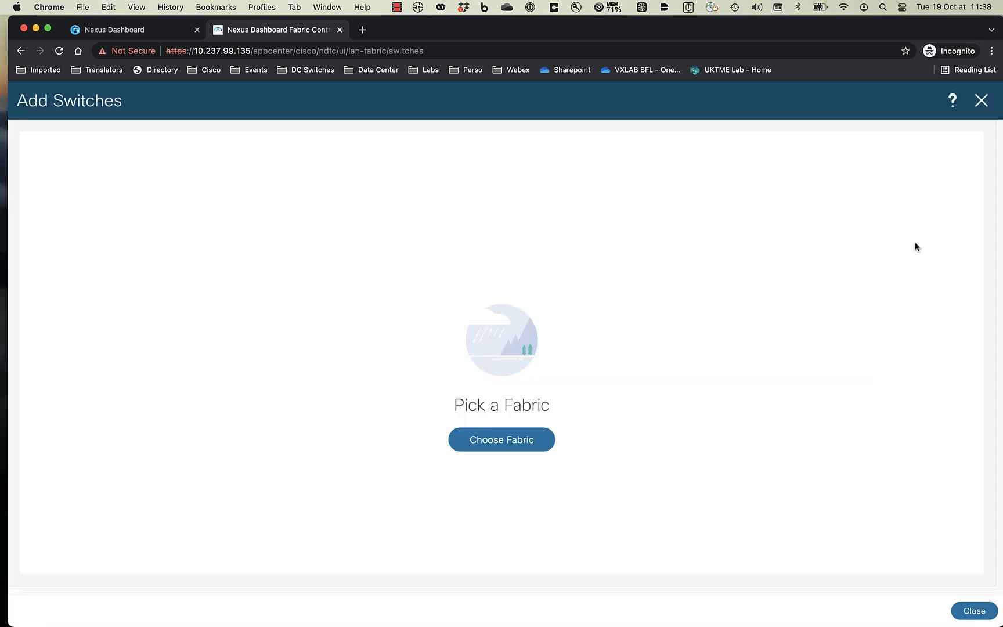
pyautogui.click(514, 444)
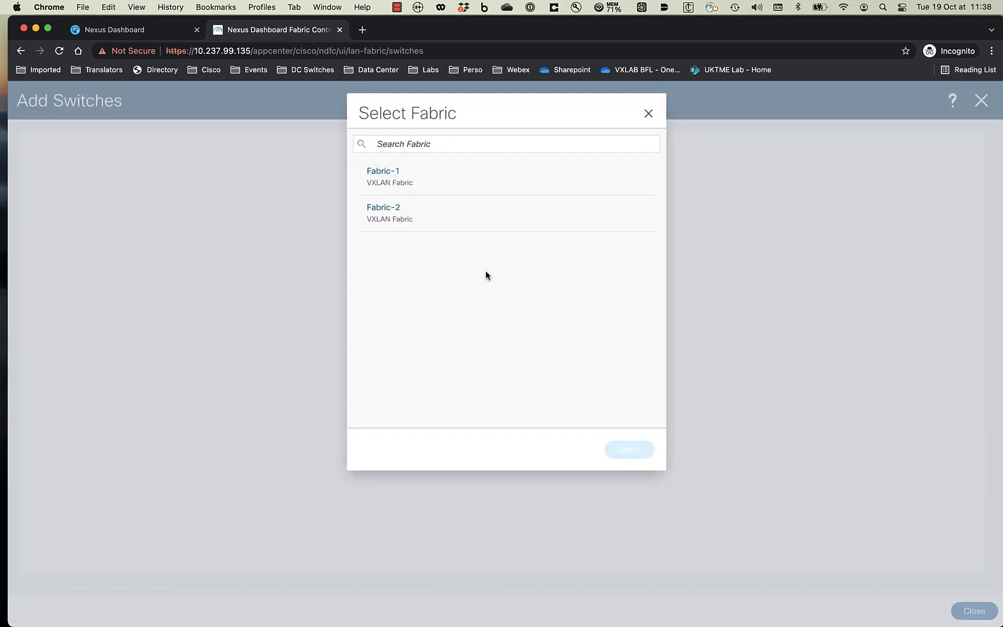
pyautogui.click(414, 223)
pyautogui.click(635, 452)
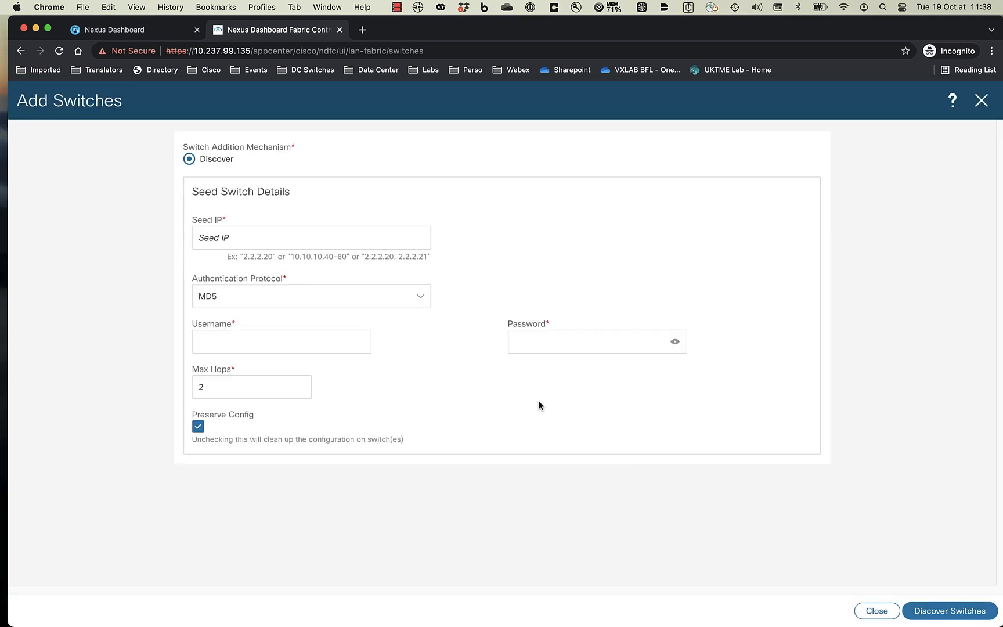
# - Discover from seed 10.237.97.212 as admin with Preserve Config disabled, accepting the wipe
pyautogui.click(316, 239)
pyautogui.write('10.237.97.212')
pyautogui.click(265, 347)
pyautogui.write('admin')
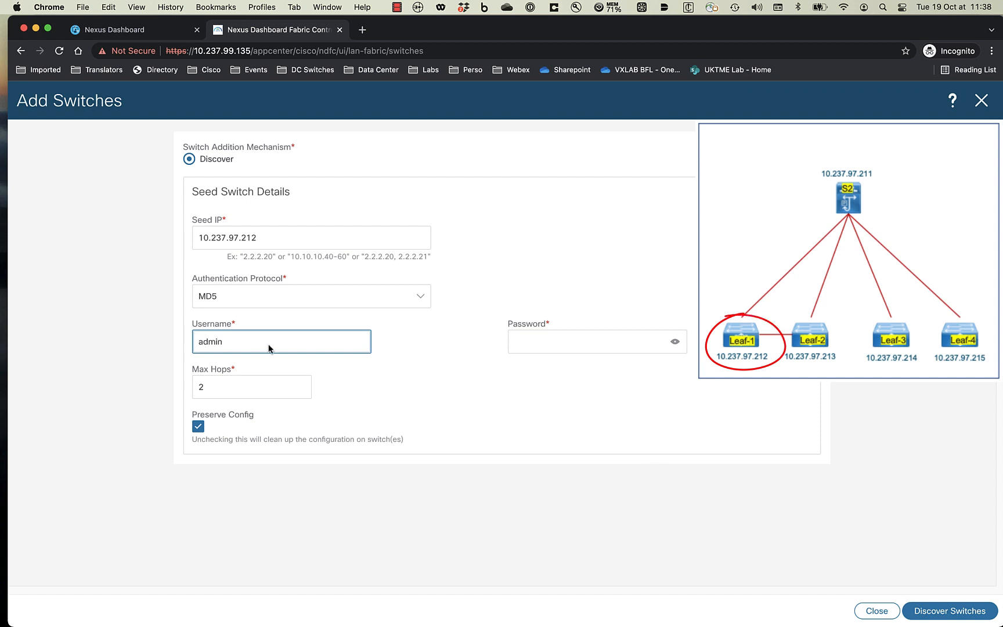
pyautogui.press('Tab')
pyautogui.write('C')
pyautogui.click(198, 426)
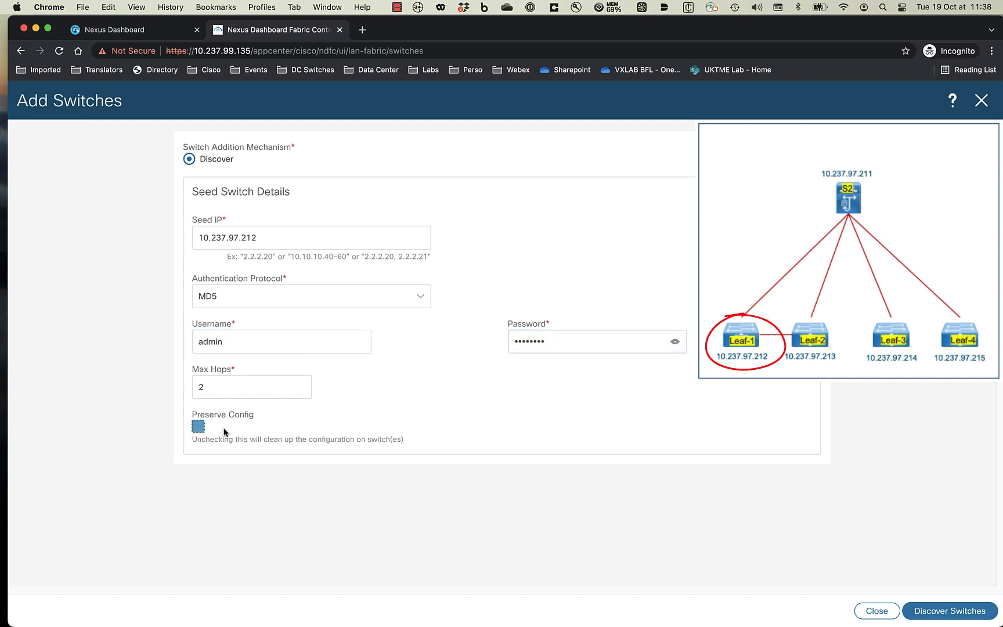
pyautogui.click(941, 613)
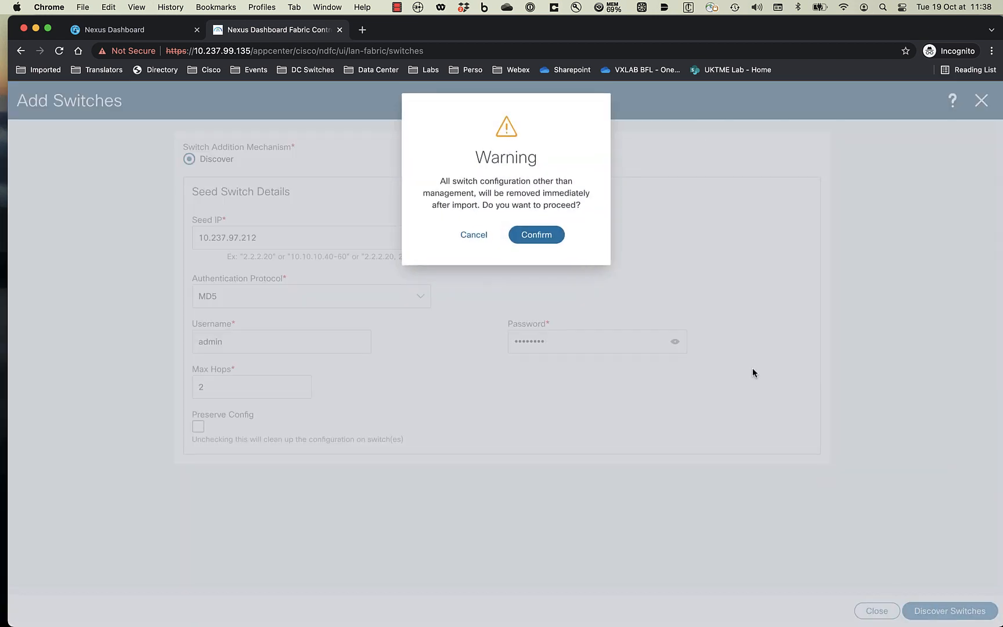
pyautogui.click(538, 233)
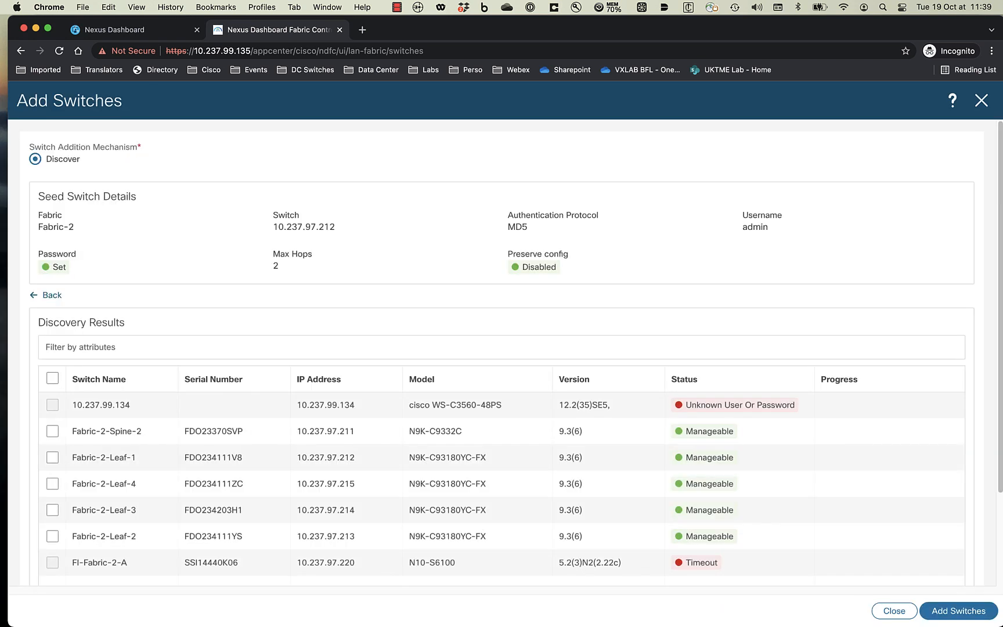
# - Add all five discovered switches to Fabric-2 and close the window
pyautogui.click(52, 378)
pyautogui.click(957, 608)
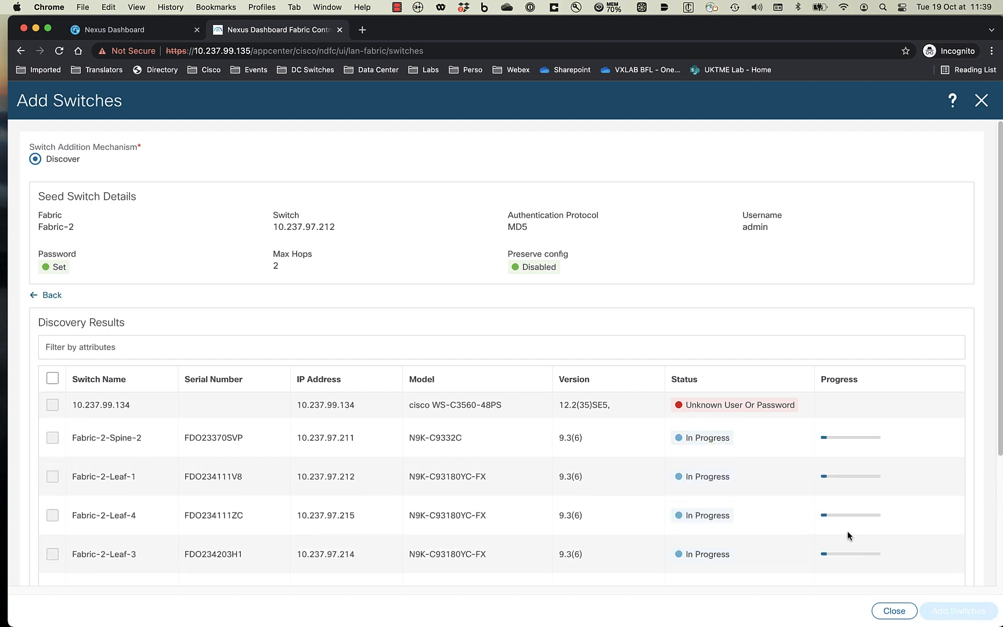
pyautogui.scroll(-2, 848, 532)
pyautogui.scroll(-2, 988, 557)
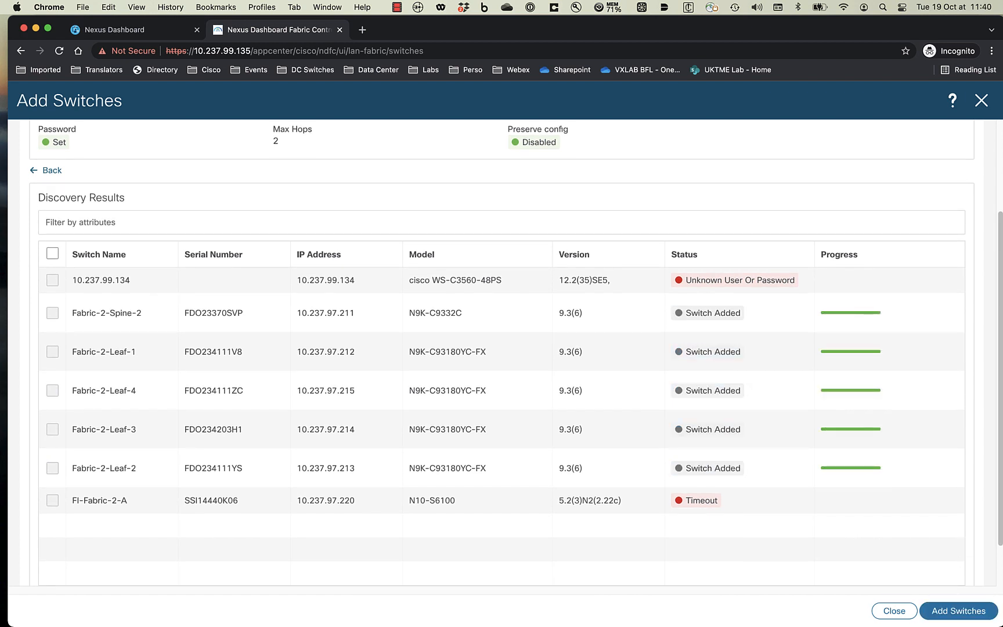
pyautogui.click(888, 611)
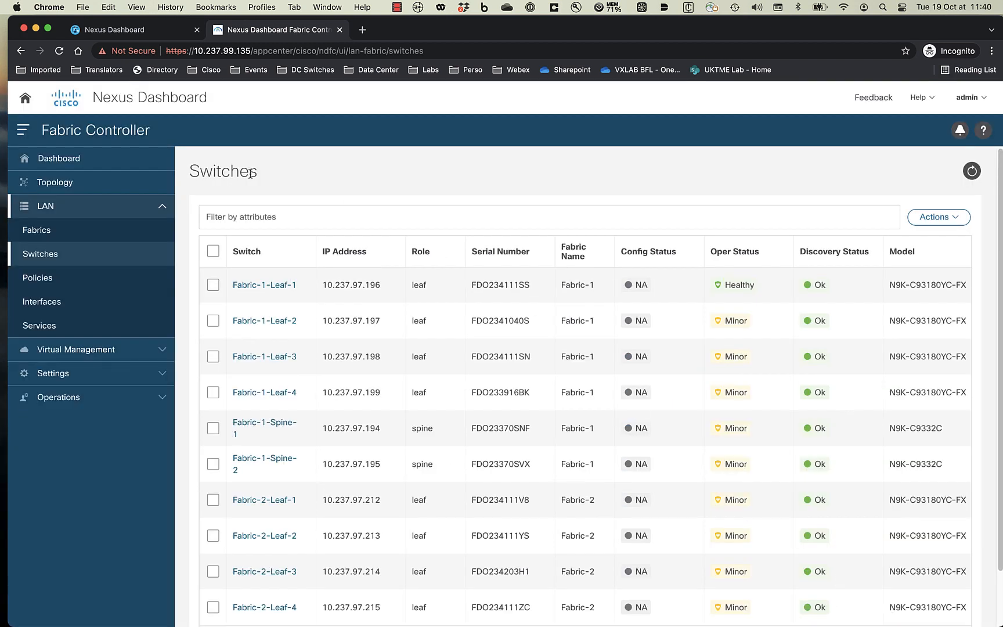
# - Drill into Fabric-2 from the topology and show its switch list
pyautogui.click(45, 185)
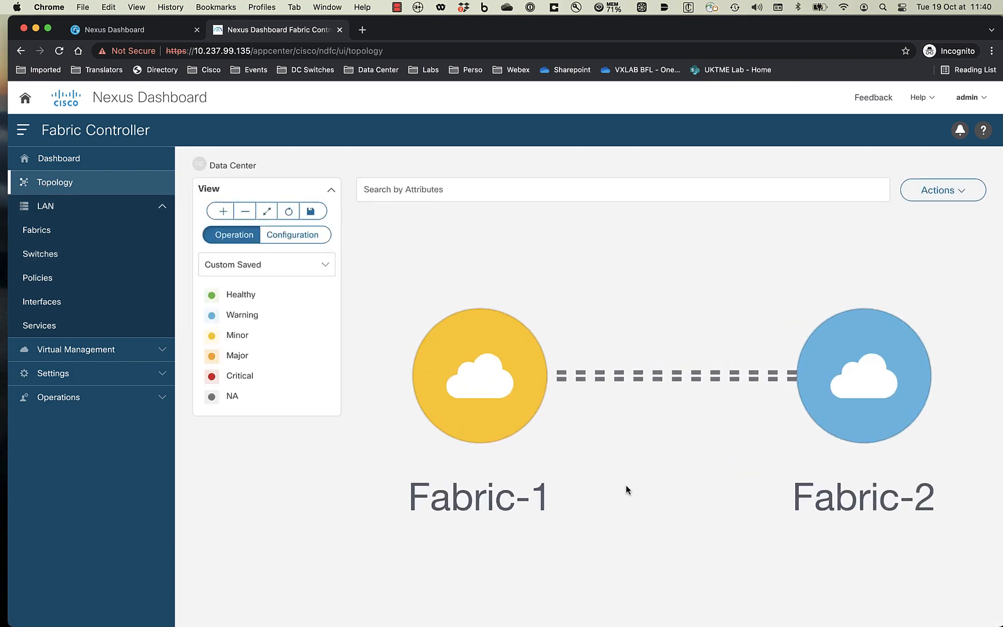
pyautogui.doubleClick(831, 402)
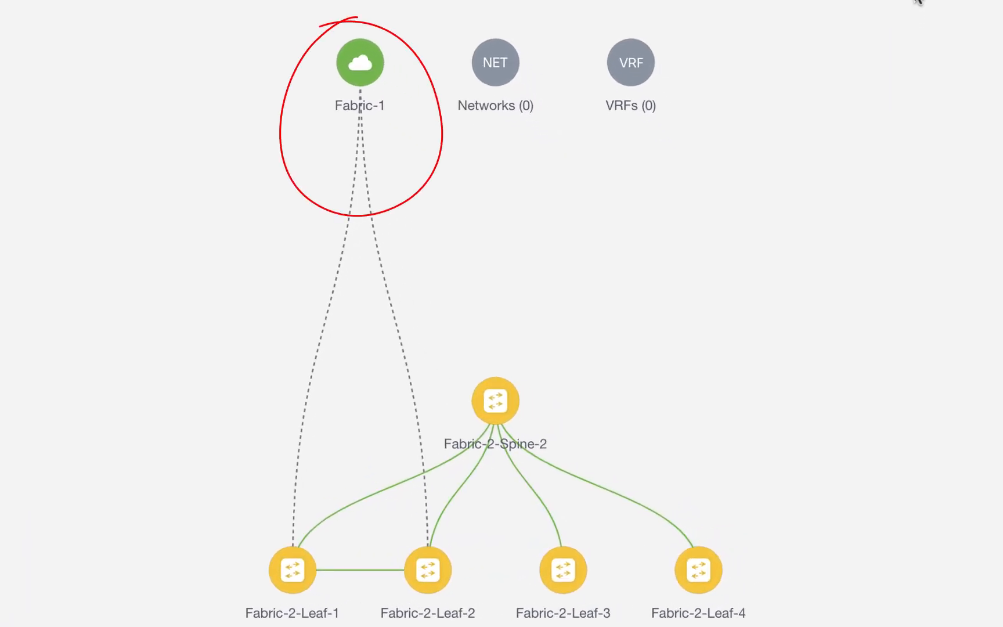
pyautogui.click(944, 37)
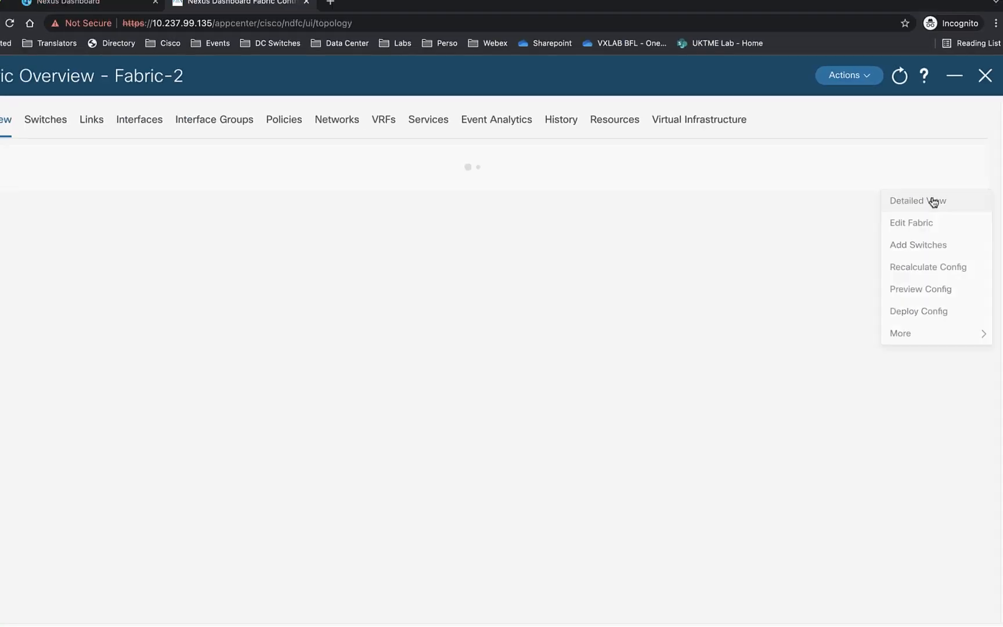
pyautogui.click(93, 147)
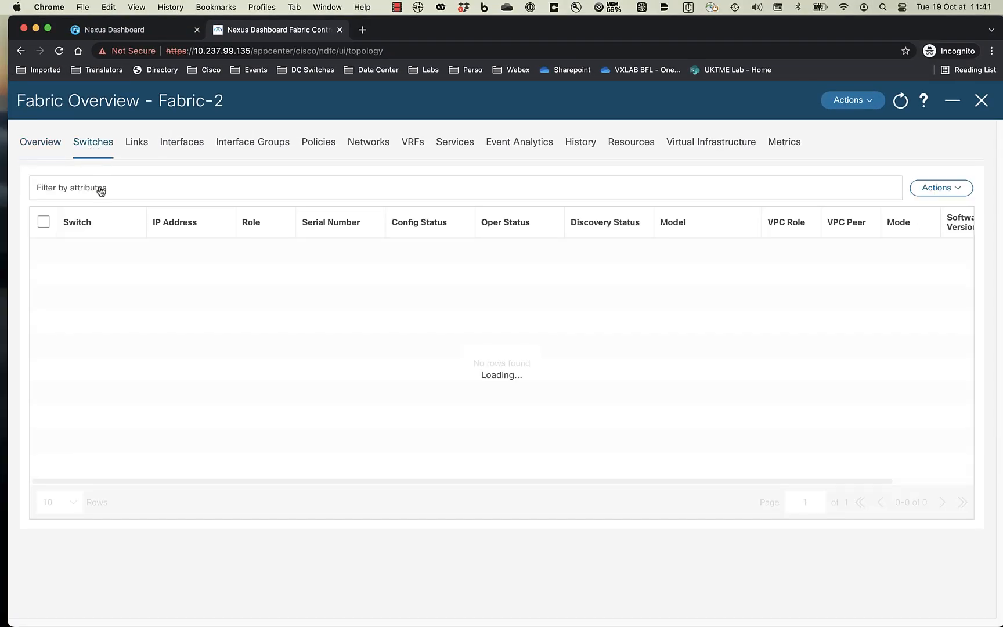
# - Assign the border gateway role to Fabric-2-Leaf-1 and Fabric-2-Leaf-2
pyautogui.click(44, 256)
pyautogui.click(42, 292)
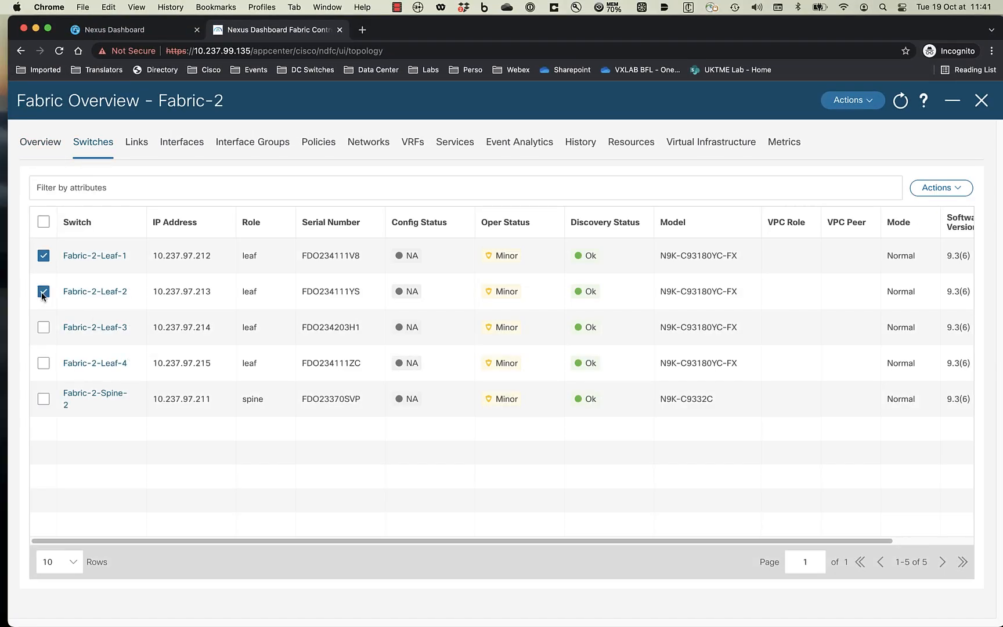
pyautogui.click(951, 189)
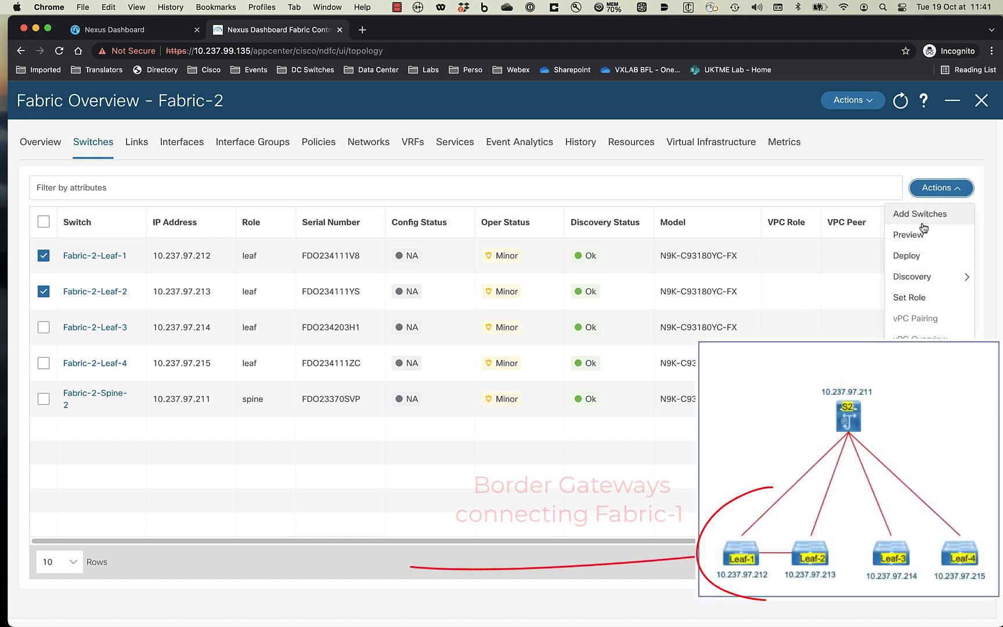
pyautogui.click(909, 298)
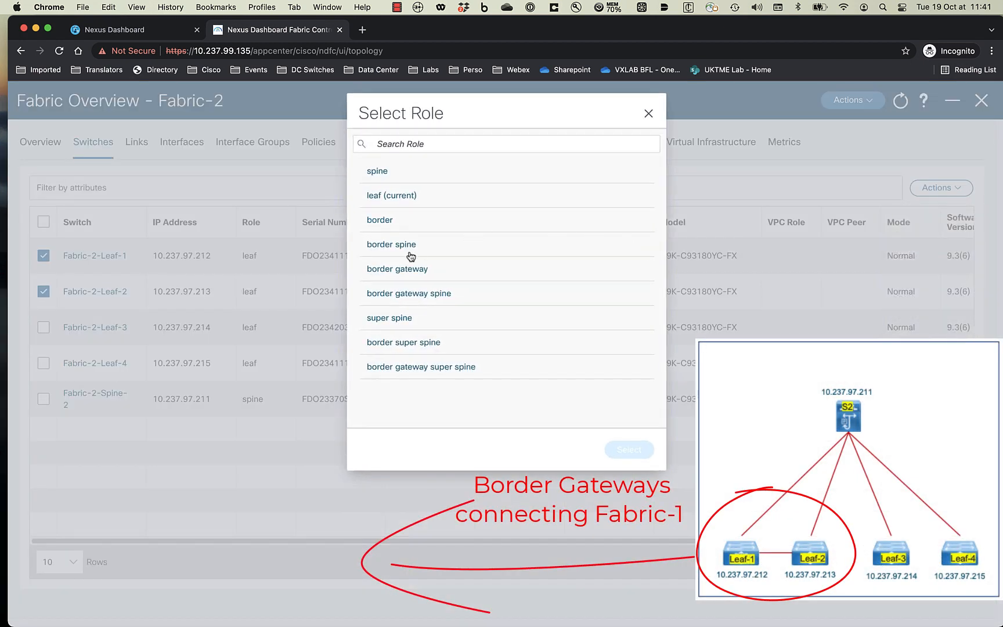
pyautogui.click(401, 268)
pyautogui.click(633, 448)
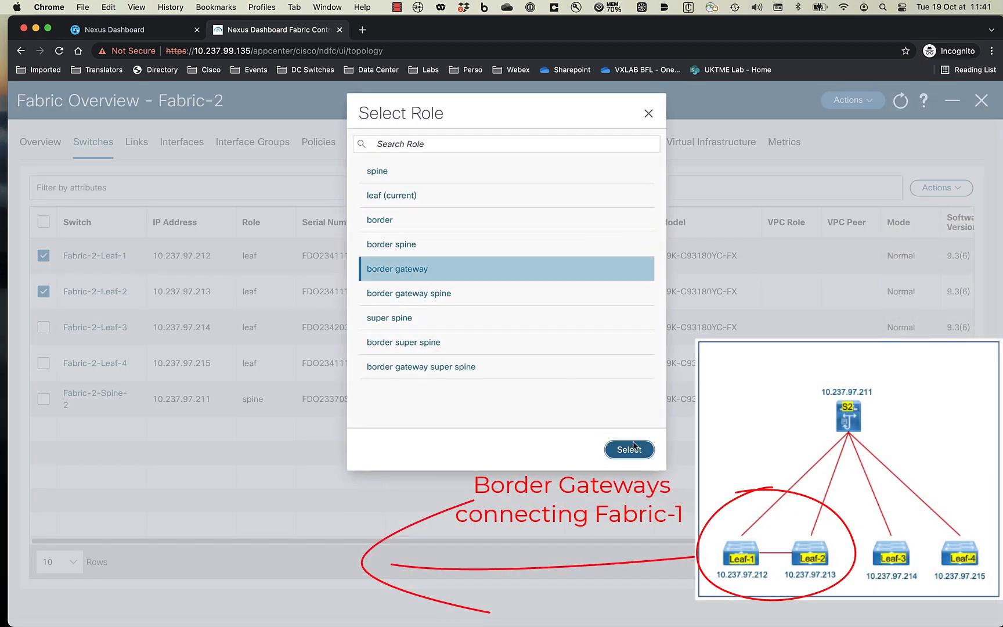
pyautogui.click(509, 234)
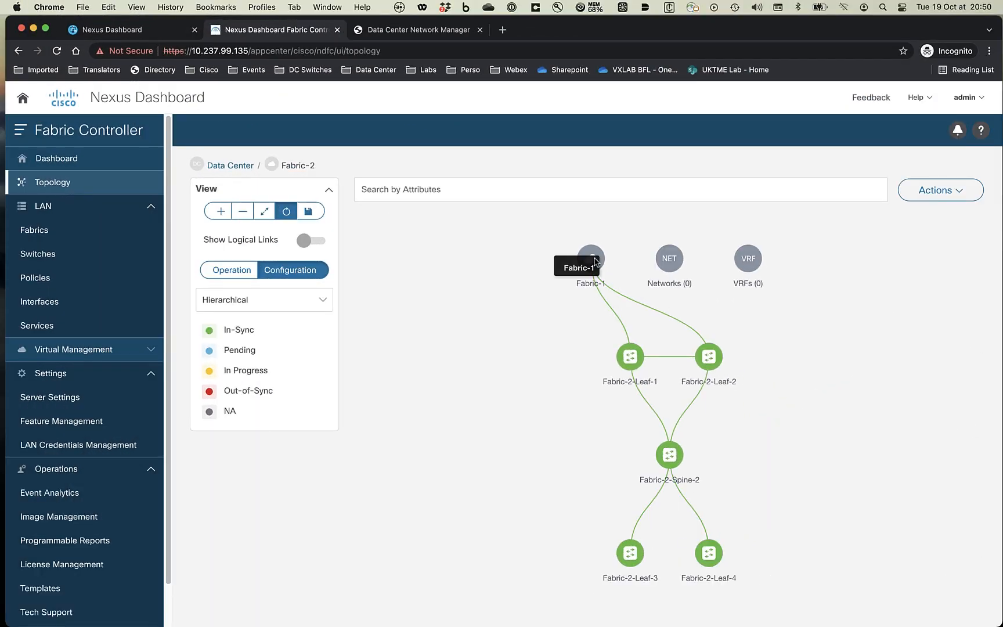
# - Show logical links in Fabric-1's topology, then inspect Fabric-2's topology links
pyautogui.doubleClick(591, 259)
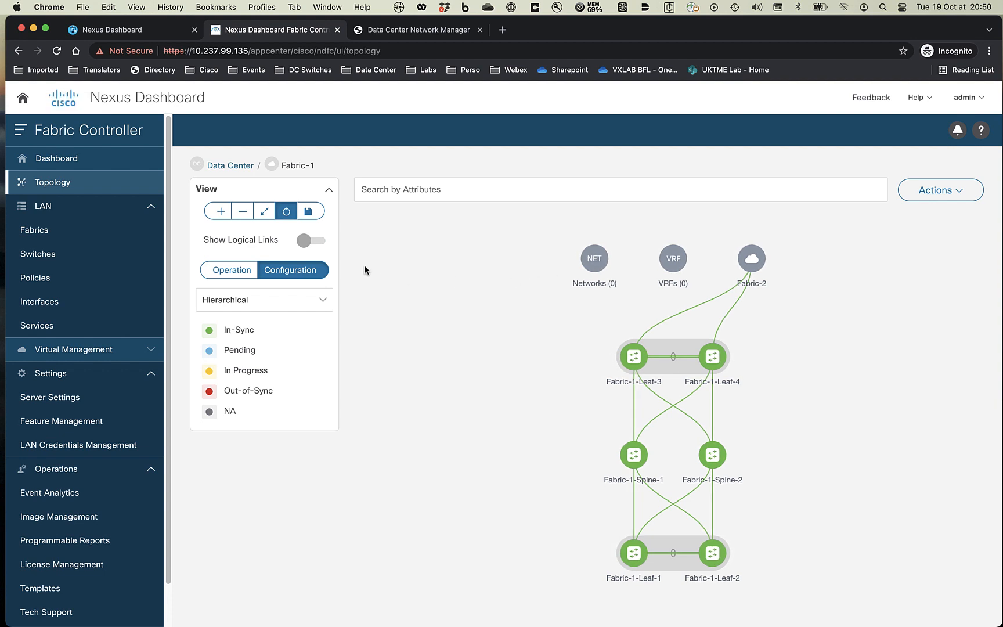
pyautogui.click(320, 245)
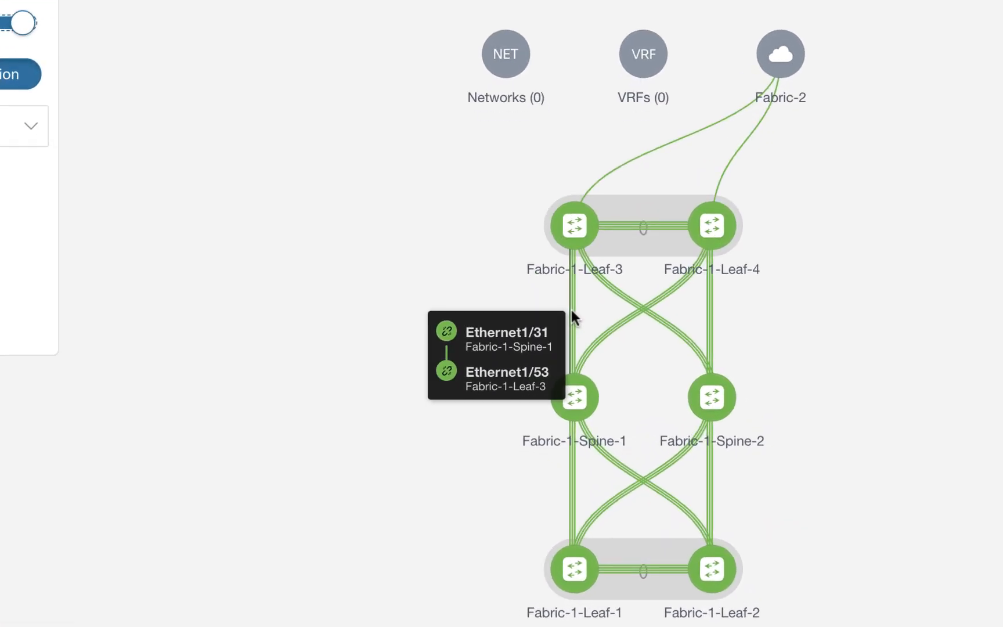
pyautogui.moveTo(631, 405)
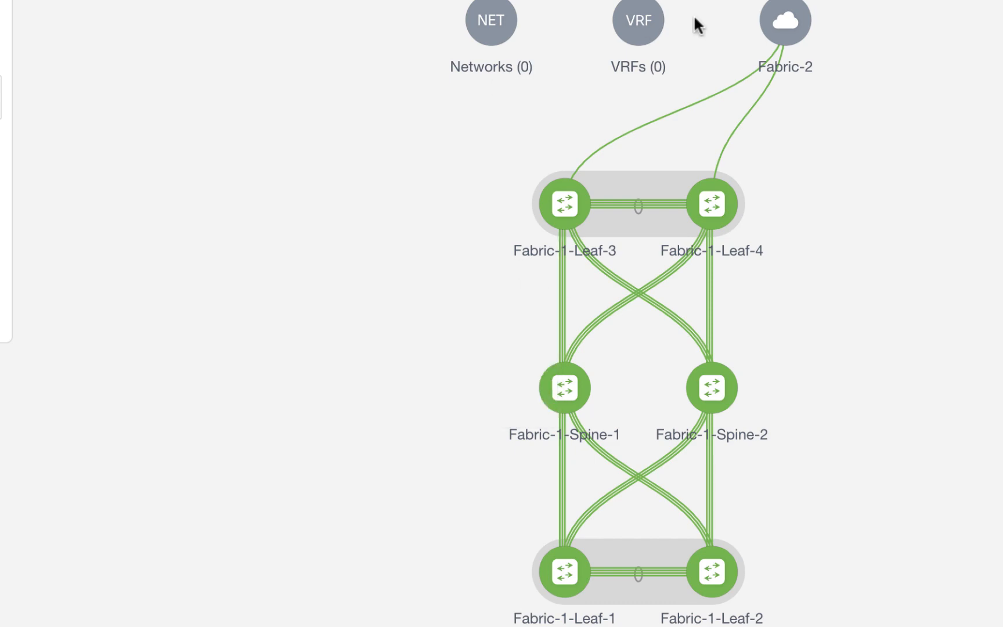
pyautogui.doubleClick(776, 26)
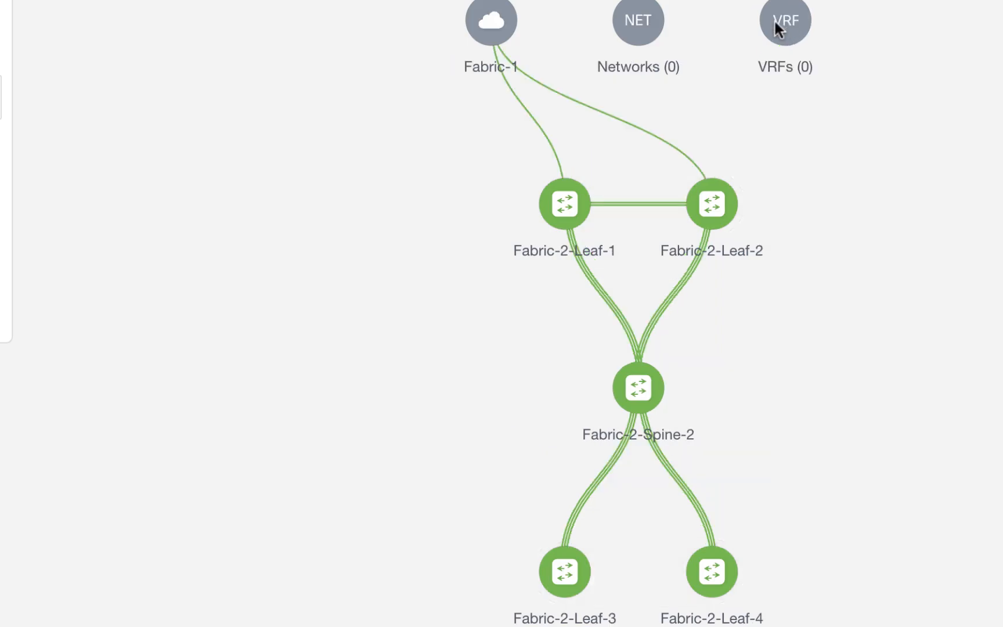
pyautogui.moveTo(673, 301)
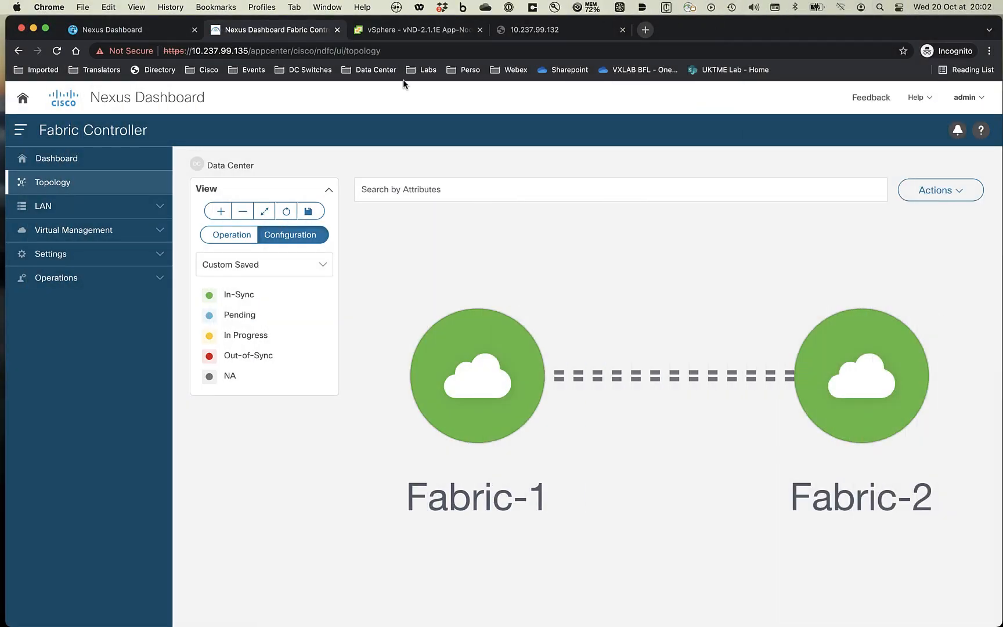
# - Create a new fabric named MSD using the MSD_Fabric template
pyautogui.click(154, 206)
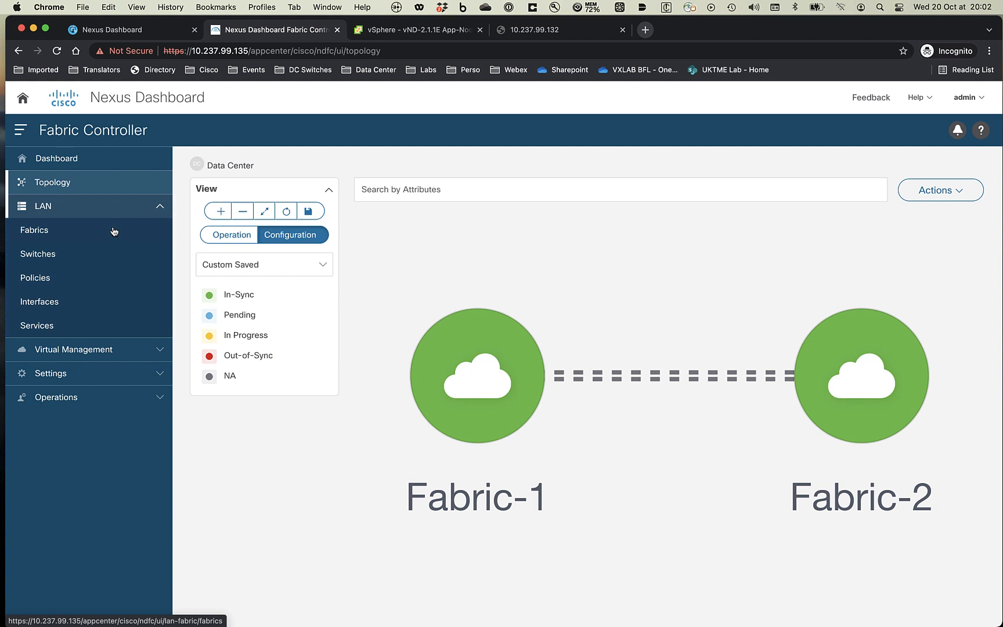
pyautogui.click(71, 234)
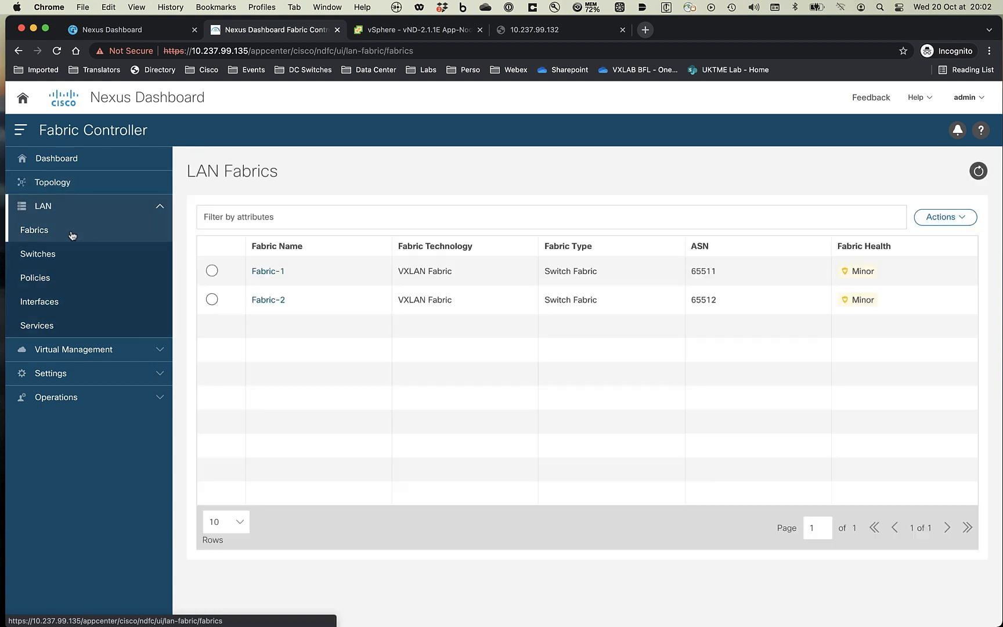
pyautogui.click(924, 223)
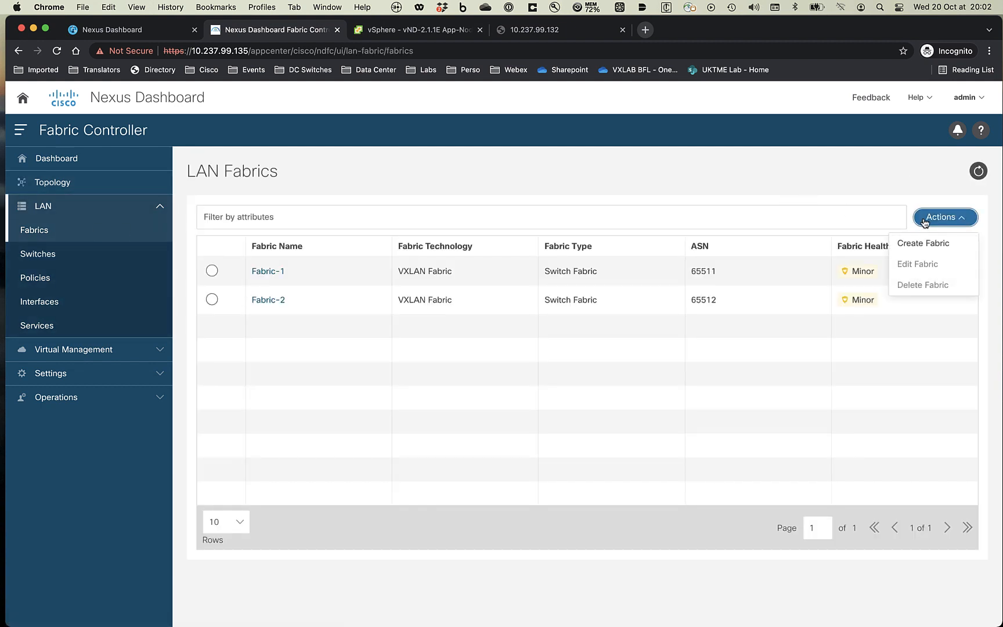
pyautogui.click(922, 243)
pyautogui.click(521, 298)
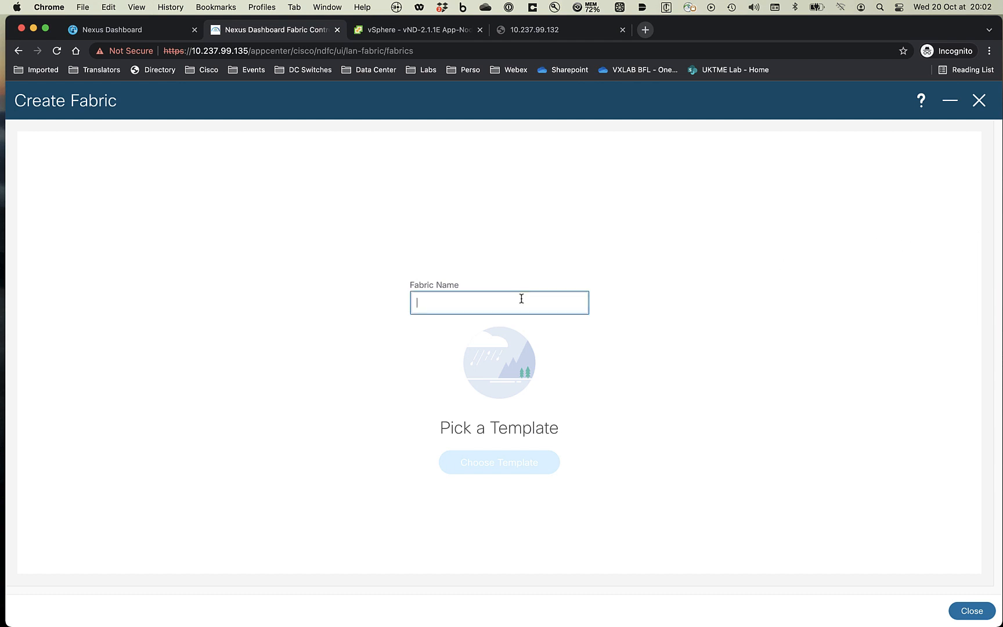
pyautogui.write('MSD')
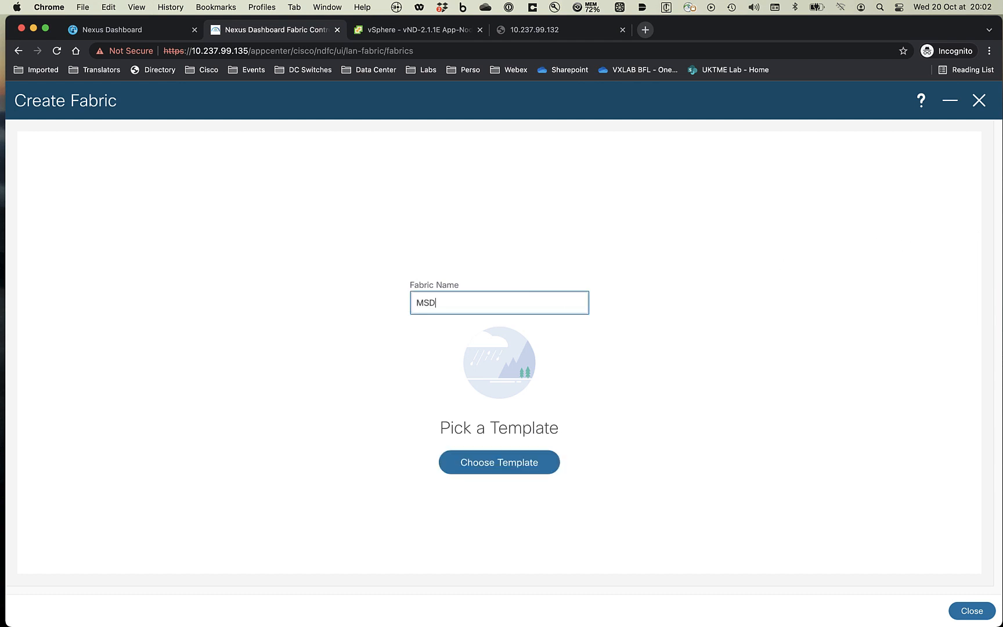
pyautogui.click(512, 452)
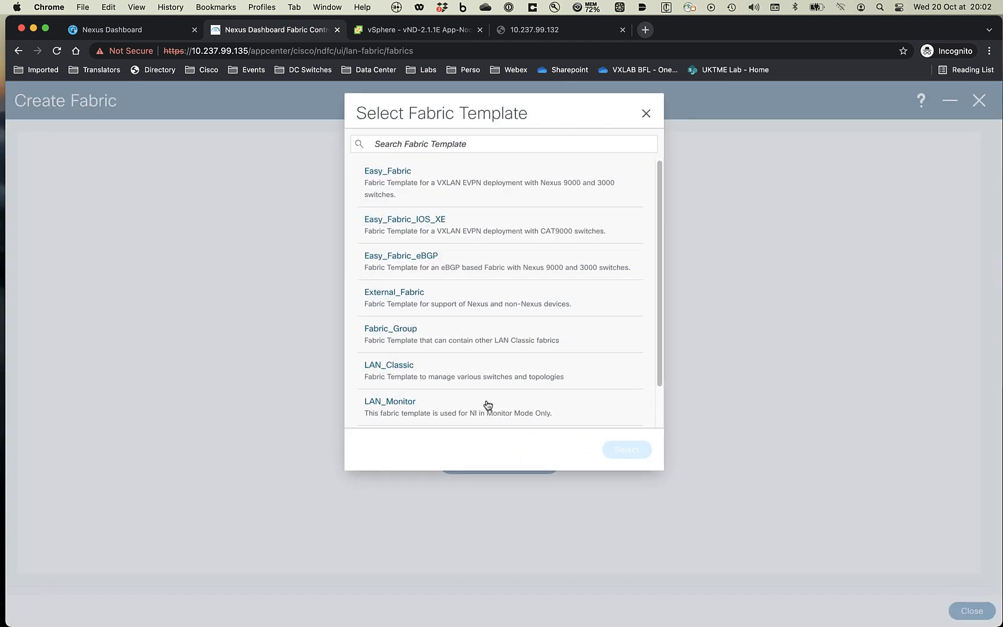
pyautogui.scroll(-2, 469, 358)
pyautogui.click(425, 410)
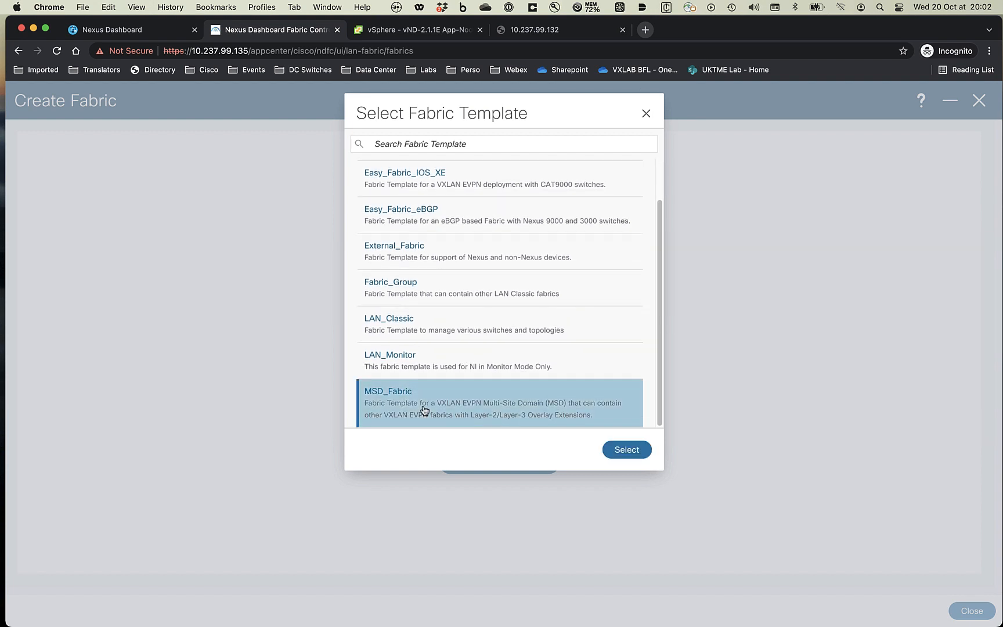
pyautogui.click(613, 449)
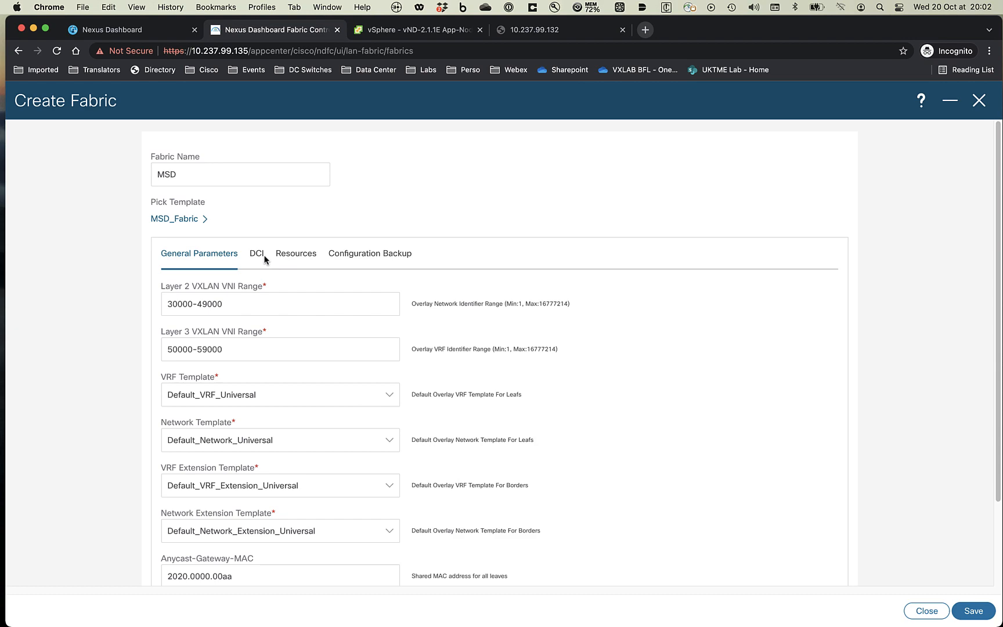
# - Set MSD's DCI overlay deployment to Direct_To_BGWS with underlay IFC auto deployment
pyautogui.click(263, 255)
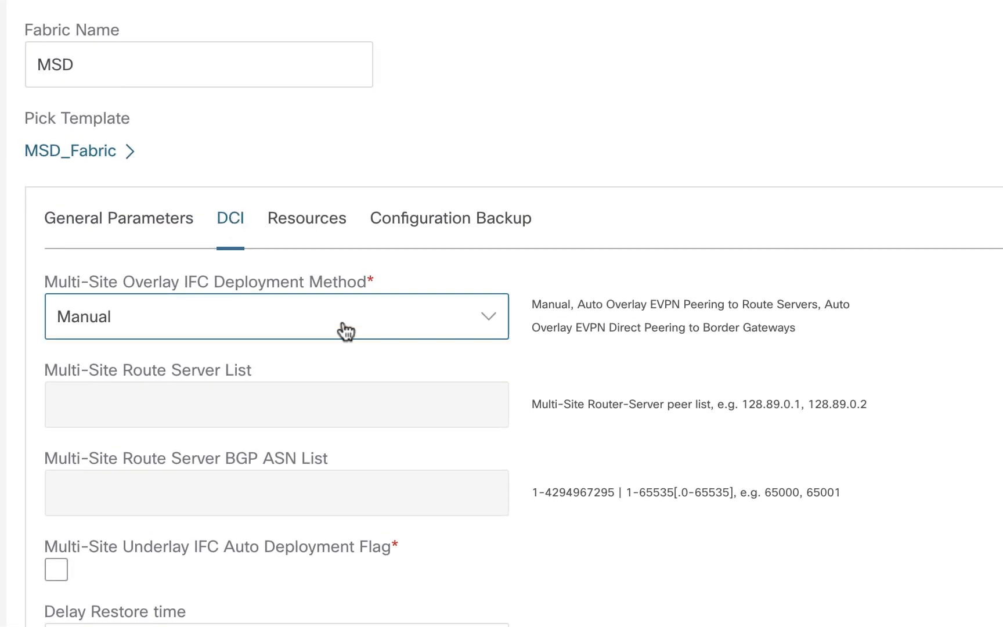
pyautogui.click(346, 331)
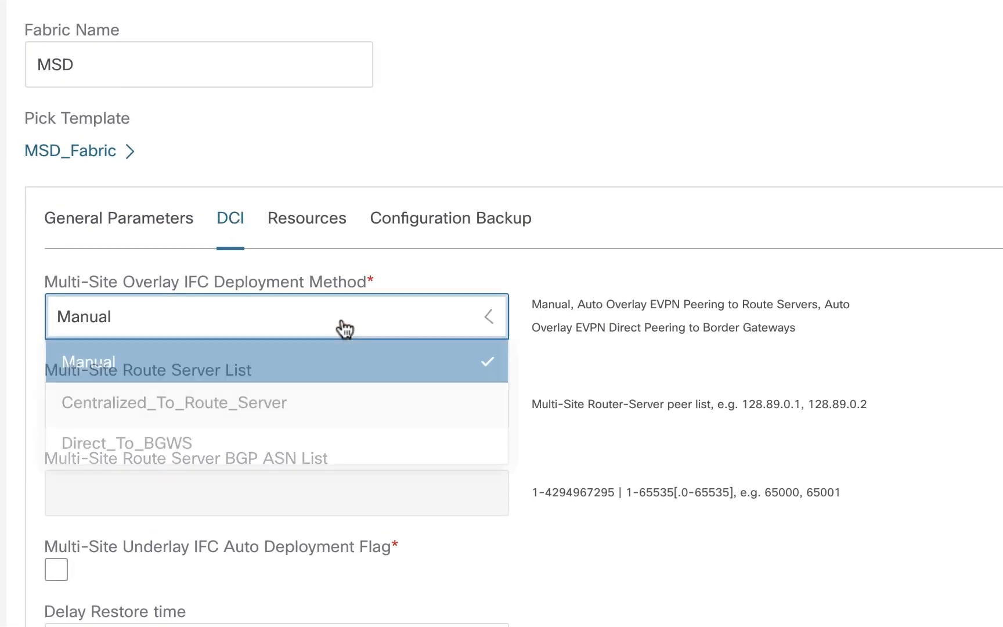
pyautogui.click(200, 442)
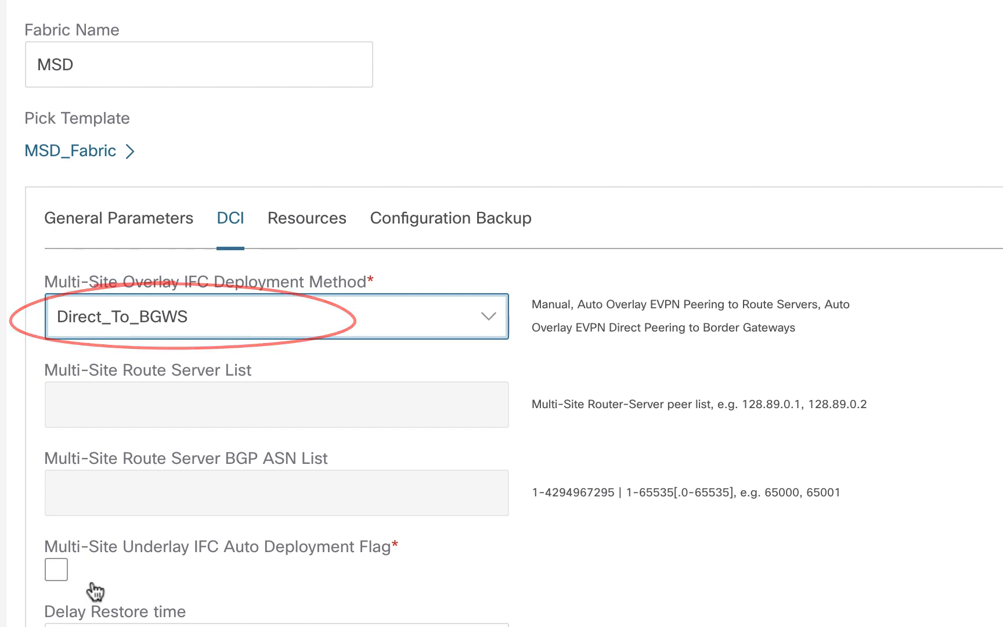
pyautogui.click(57, 569)
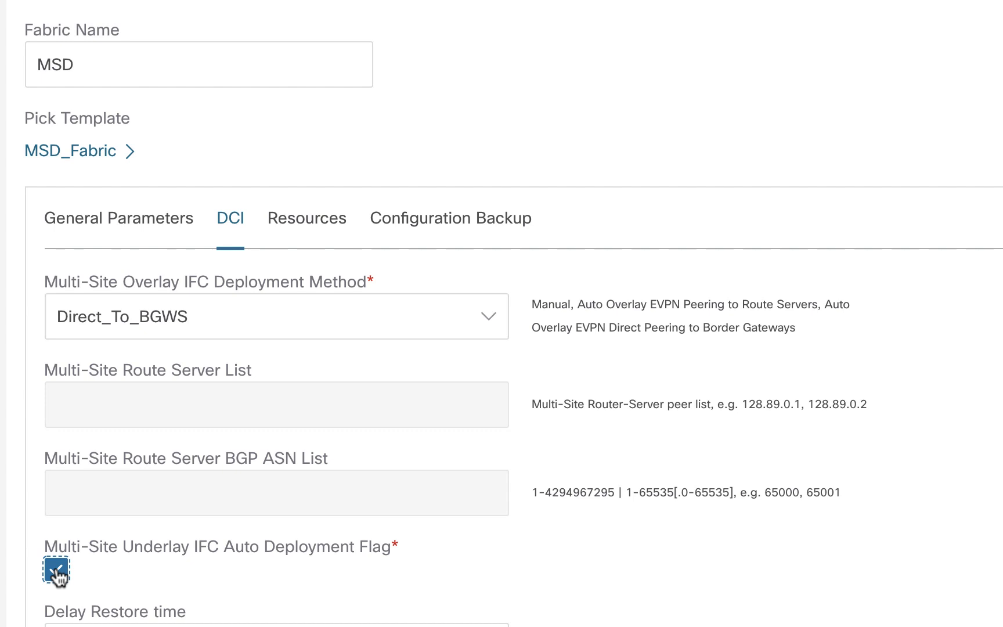
# - Change MSD's loopback and DCI subnet ranges to 10.100.0.0/24 and 10.100.1.0/24
pyautogui.click(278, 217)
pyautogui.click(87, 317)
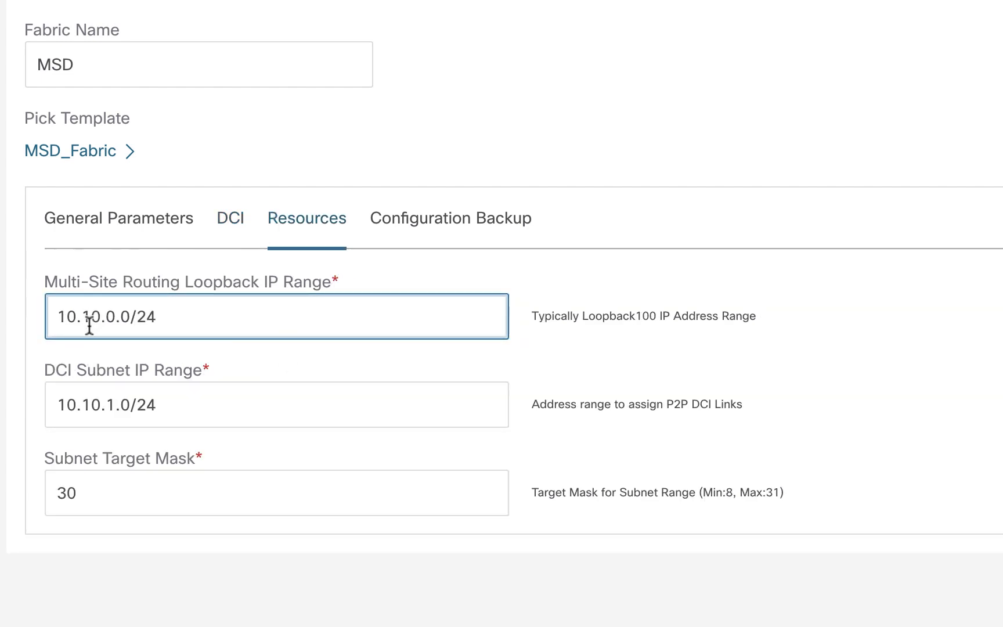
pyautogui.write('0')
pyautogui.click(84, 406)
pyautogui.click(93, 406)
pyautogui.write('0')
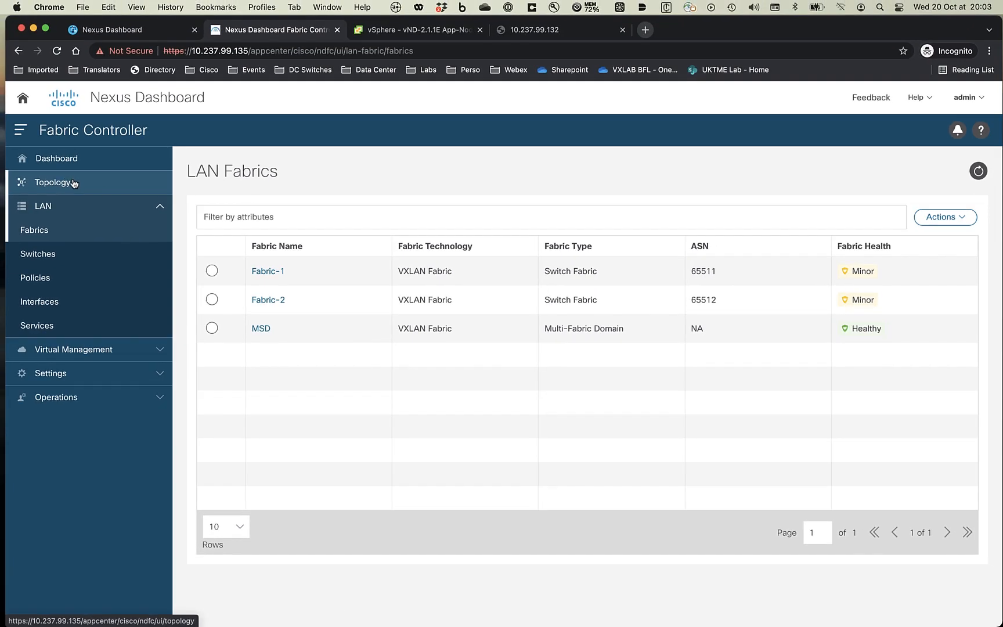
# - Open the MSD fabric's detailed overview on its Child Fabrics list
pyautogui.click(74, 183)
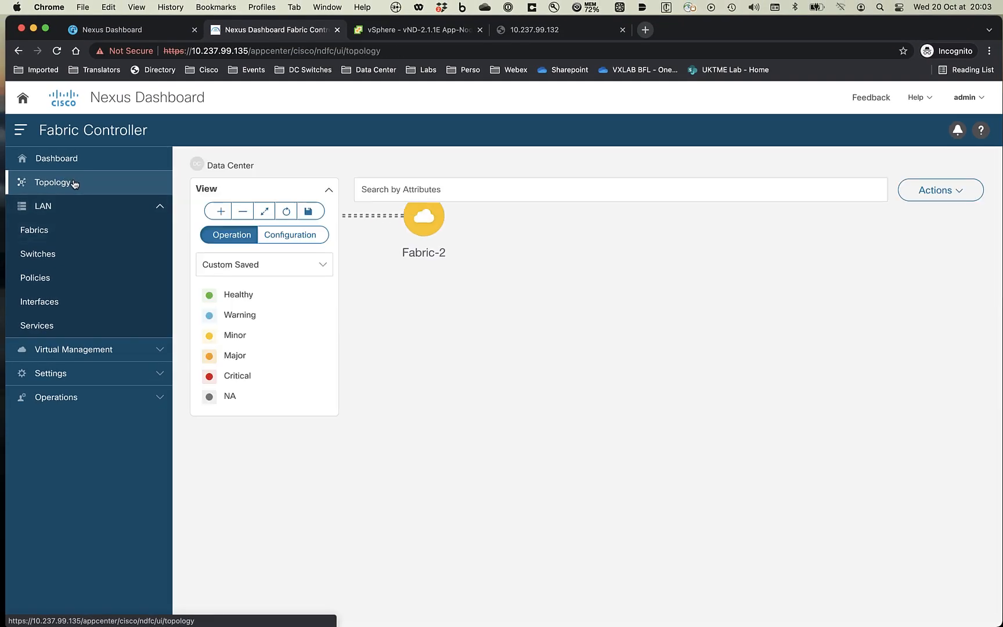
pyautogui.doubleClick(455, 503)
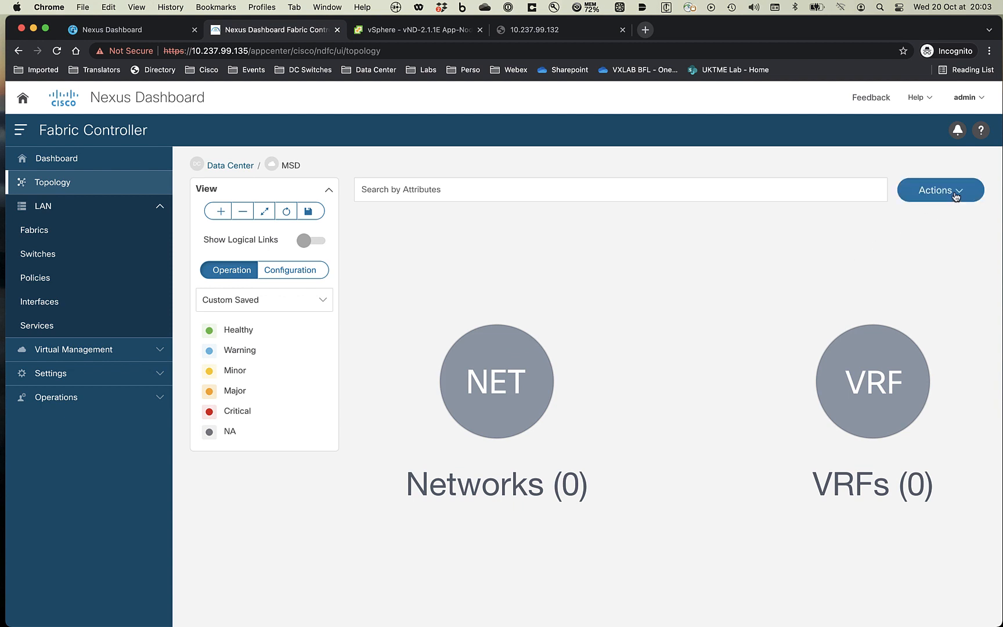
pyautogui.click(953, 192)
pyautogui.click(923, 222)
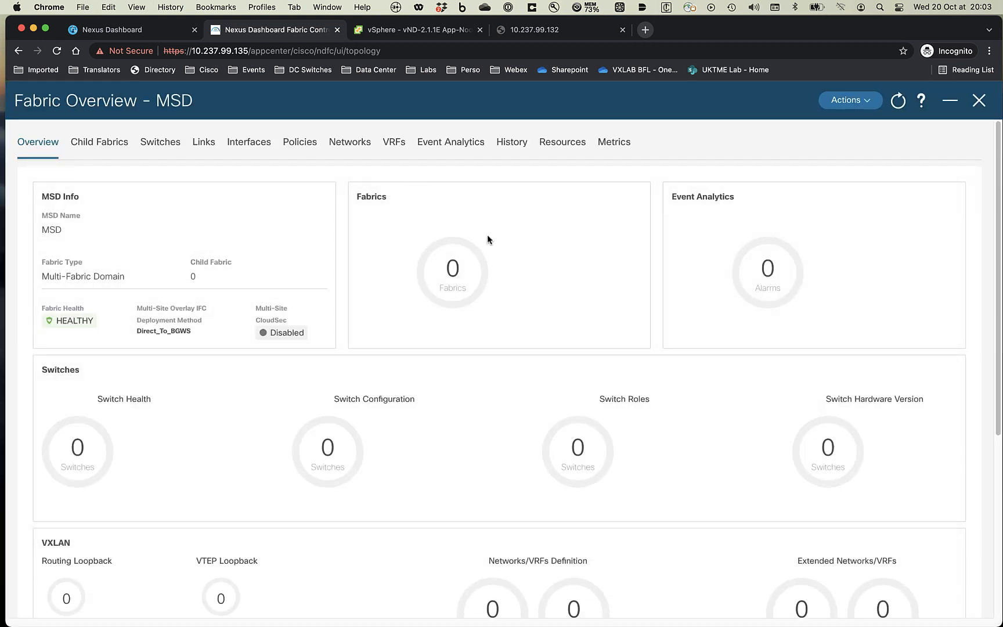
pyautogui.click(105, 147)
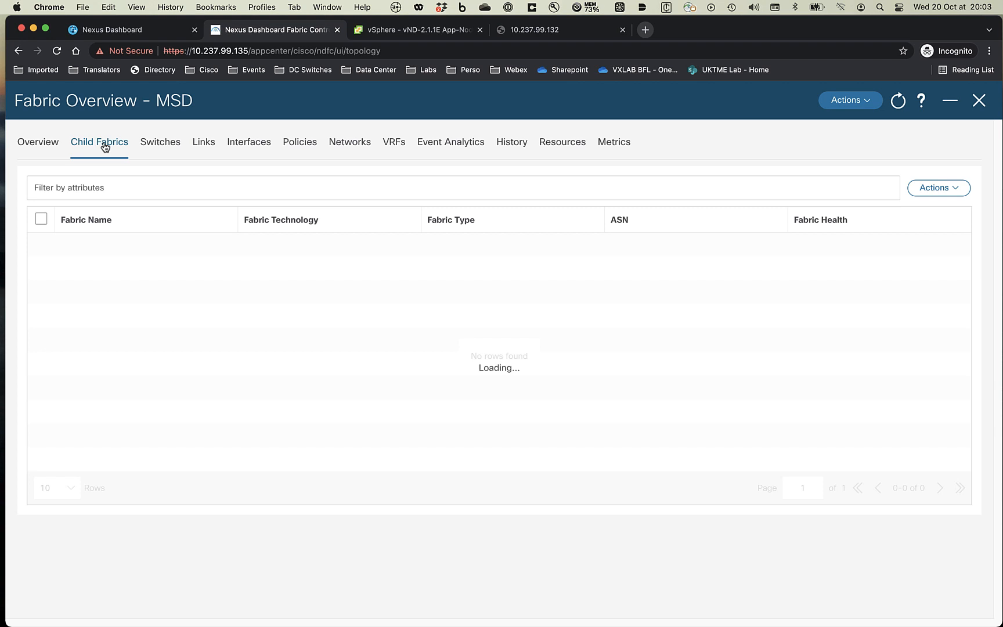
# - Move Fabric-1 and then Fabric-2 into the MSD fabric
pyautogui.click(937, 191)
pyautogui.click(854, 214)
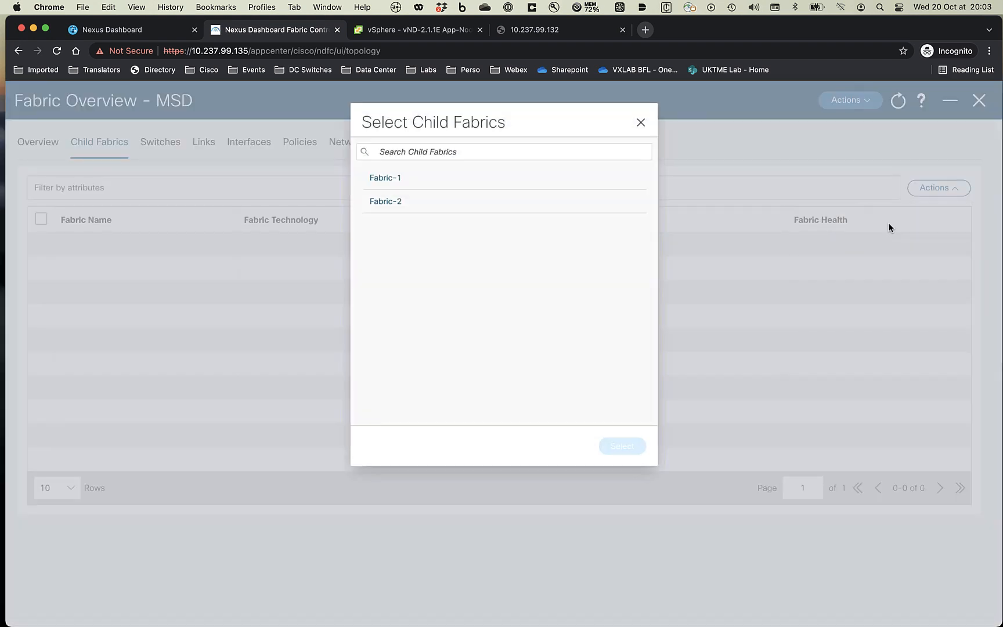
pyautogui.click(387, 170)
pyautogui.click(632, 449)
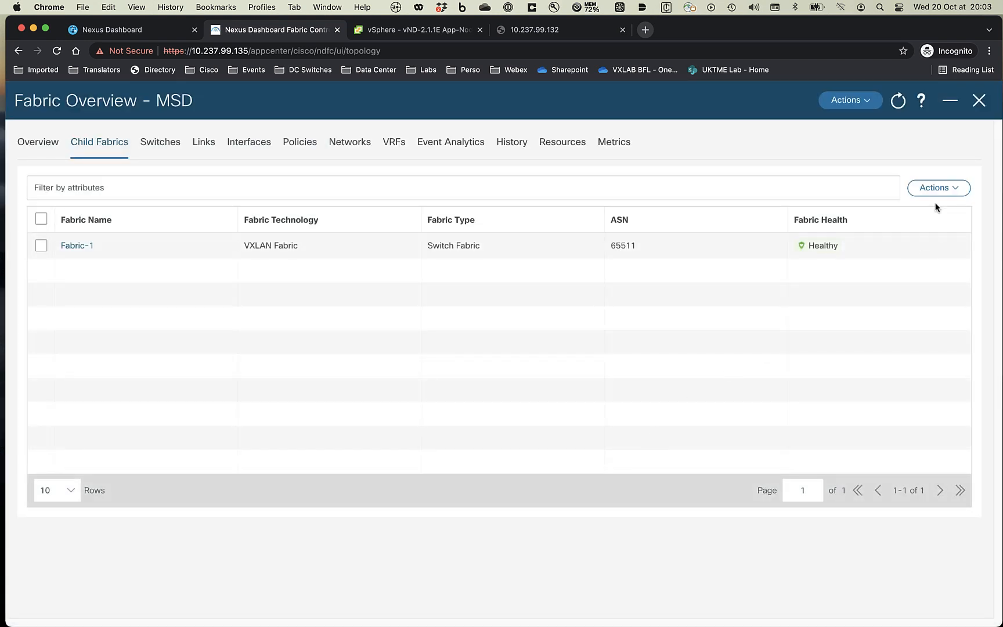
pyautogui.click(937, 191)
pyautogui.click(923, 213)
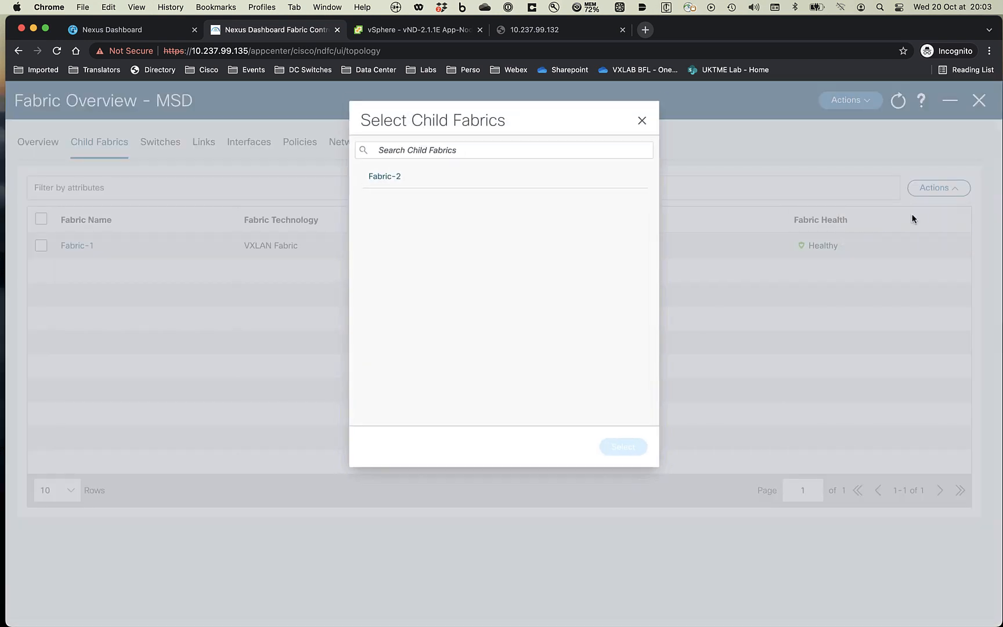
pyautogui.click(396, 171)
pyautogui.click(623, 447)
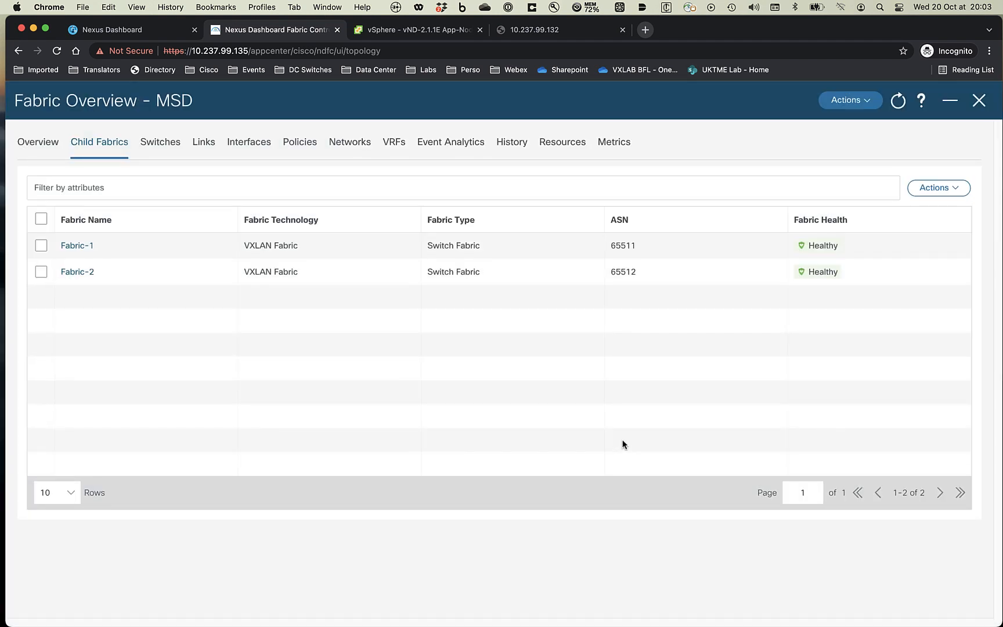
pyautogui.click(865, 105)
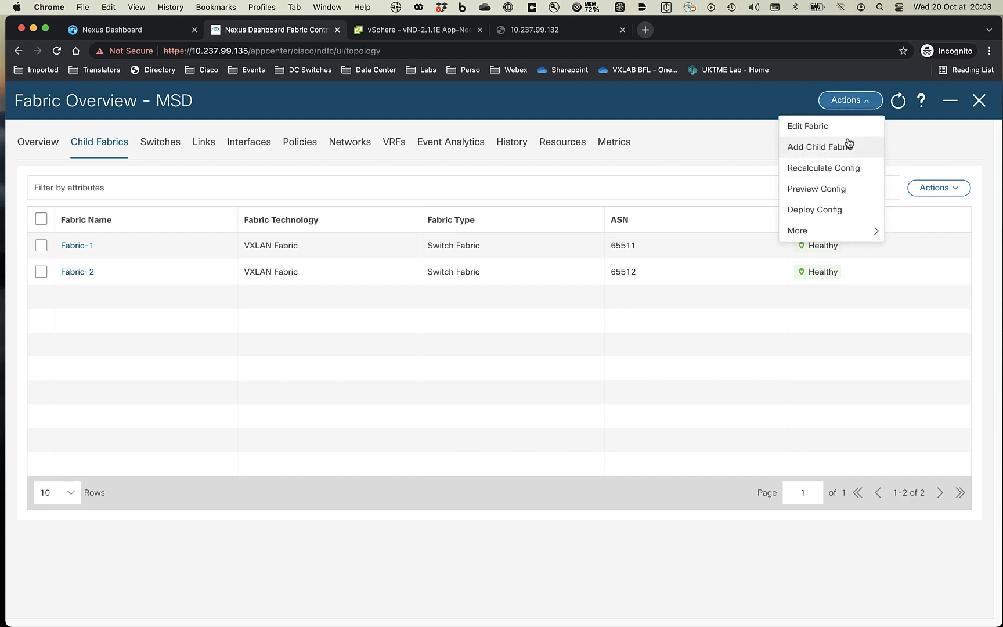
# - Recalculate MSD's config and review Fabric-1-Leaf-4's pending lines, including the DCI link IP
pyautogui.click(846, 174)
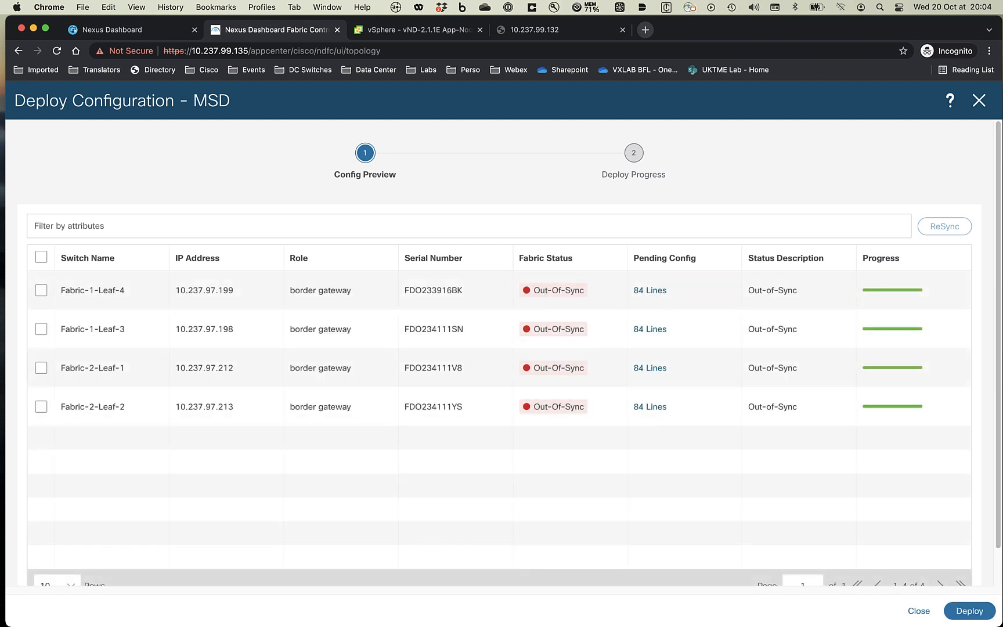
pyautogui.click(647, 297)
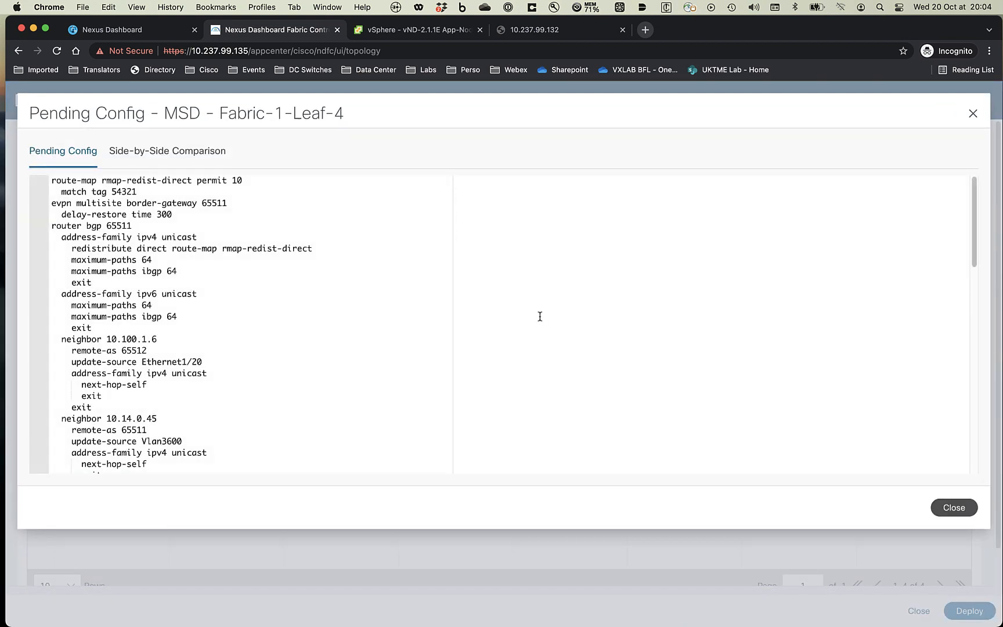
pyautogui.scroll(-5, 230, 284)
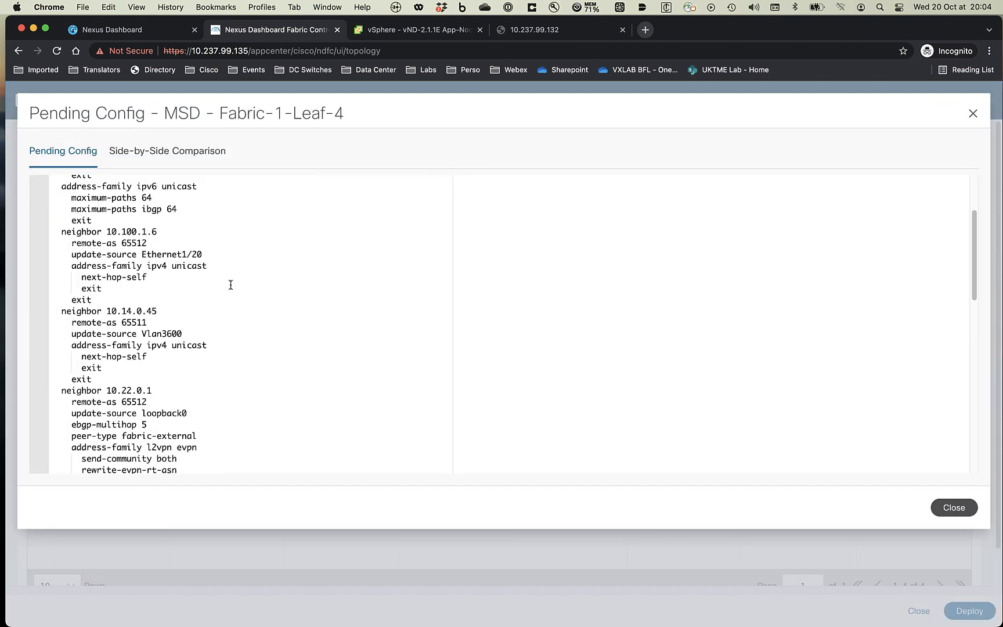
pyautogui.scroll(-5, 230, 284)
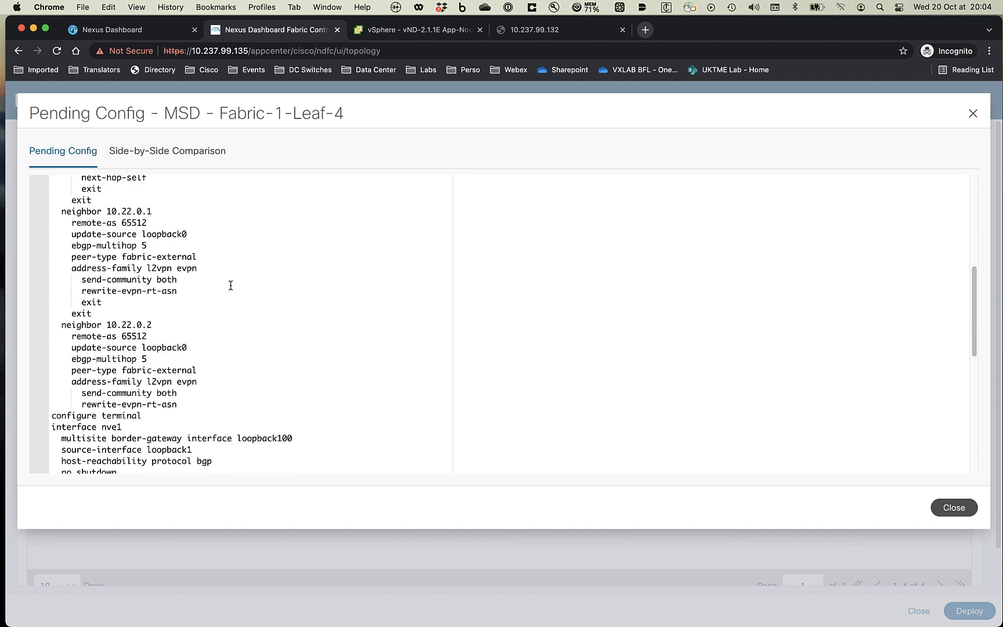
pyautogui.scroll(-5, 230, 285)
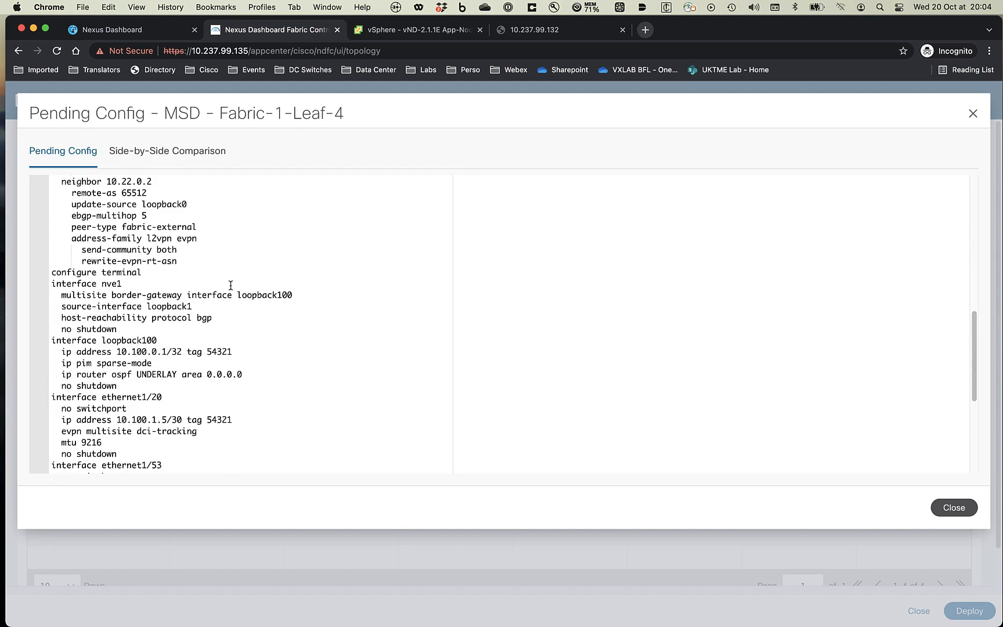
pyautogui.scroll(-1, 230, 285)
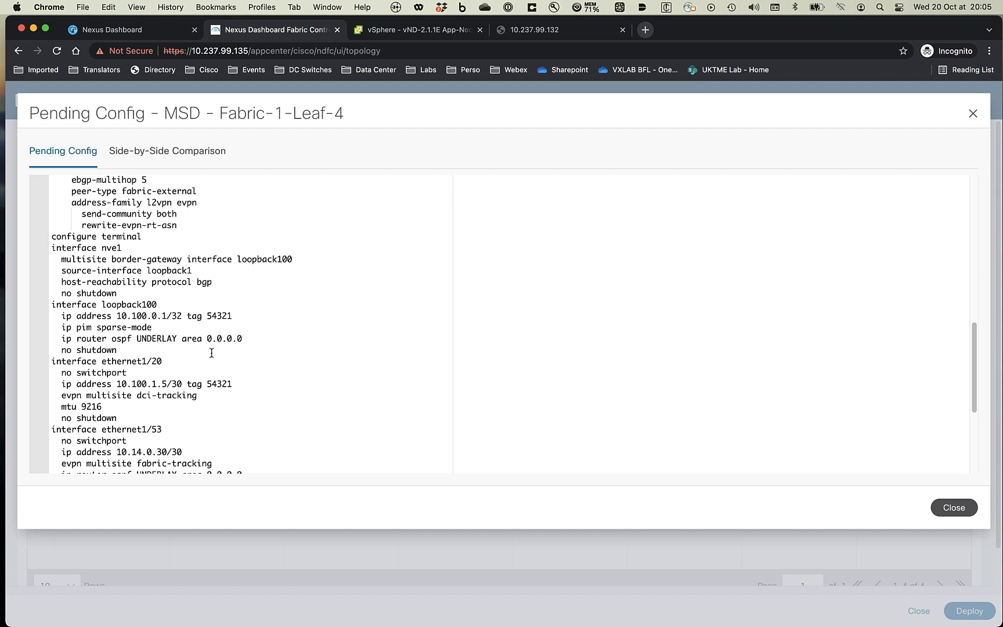
pyautogui.moveTo(170, 365); pyautogui.dragTo(42, 365)
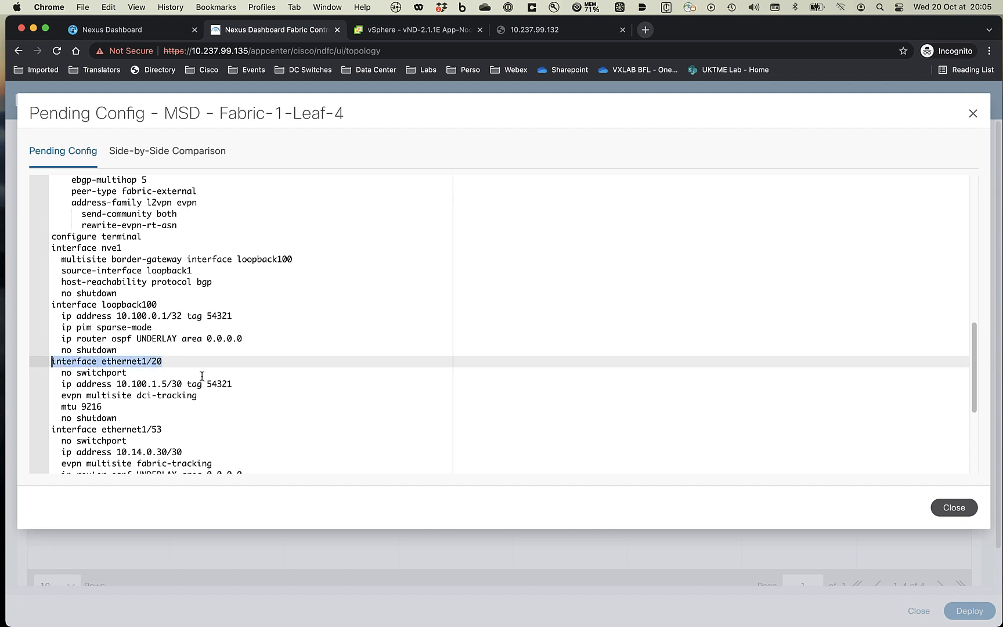
pyautogui.moveTo(192, 384); pyautogui.dragTo(126, 384)
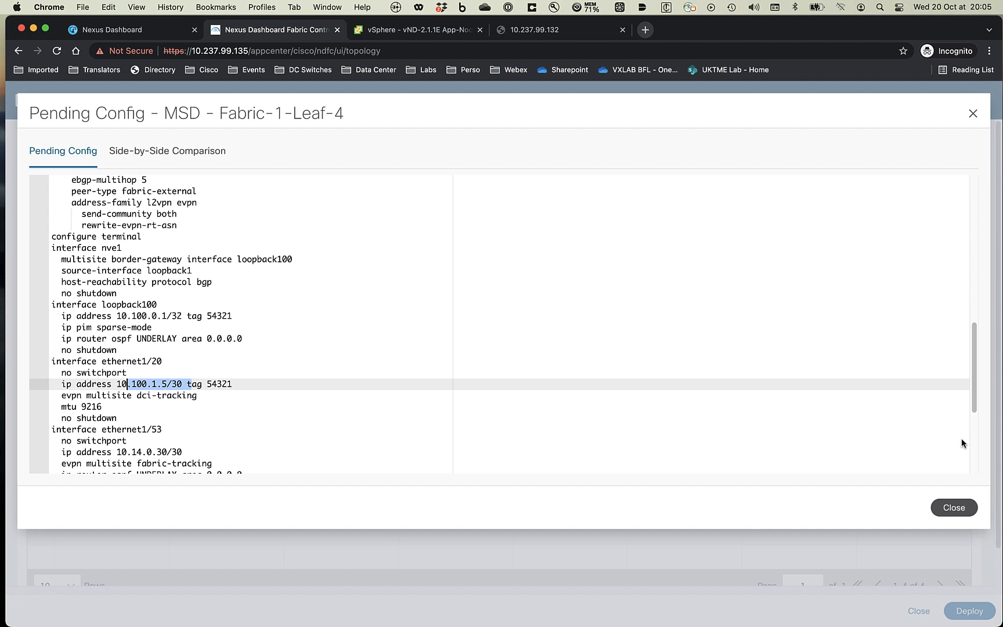
pyautogui.click(945, 469)
pyautogui.click(946, 507)
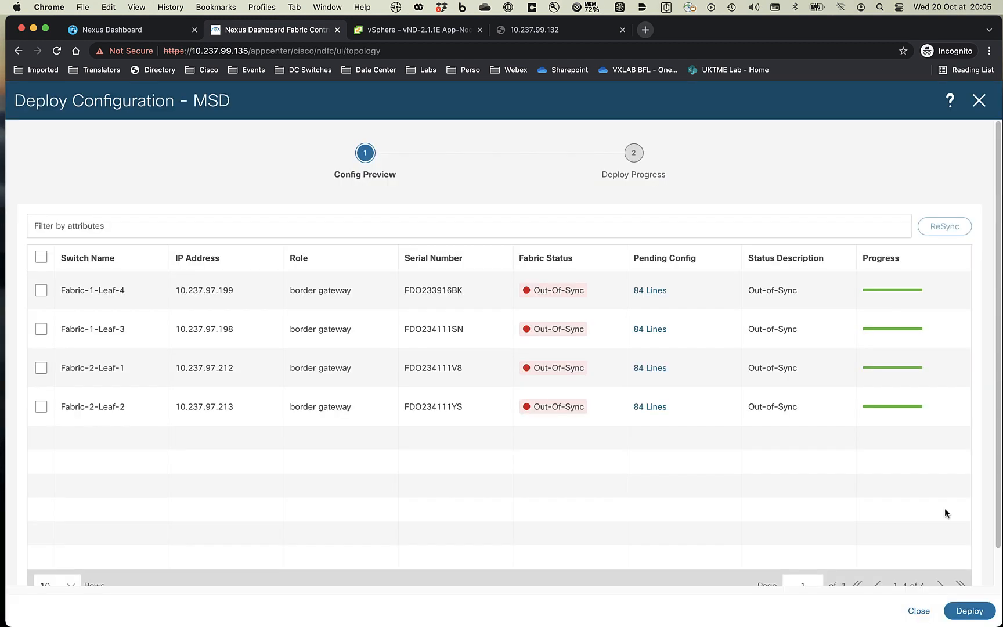
# - Deploy the 84-line multi-site configuration and close the summary and MSD overview
pyautogui.click(981, 613)
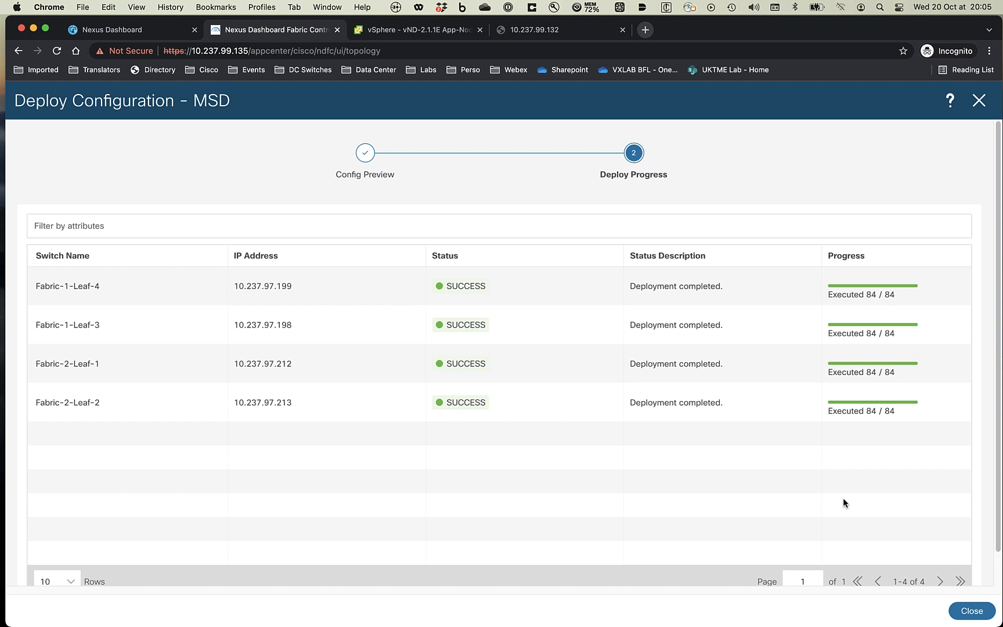
pyautogui.click(965, 610)
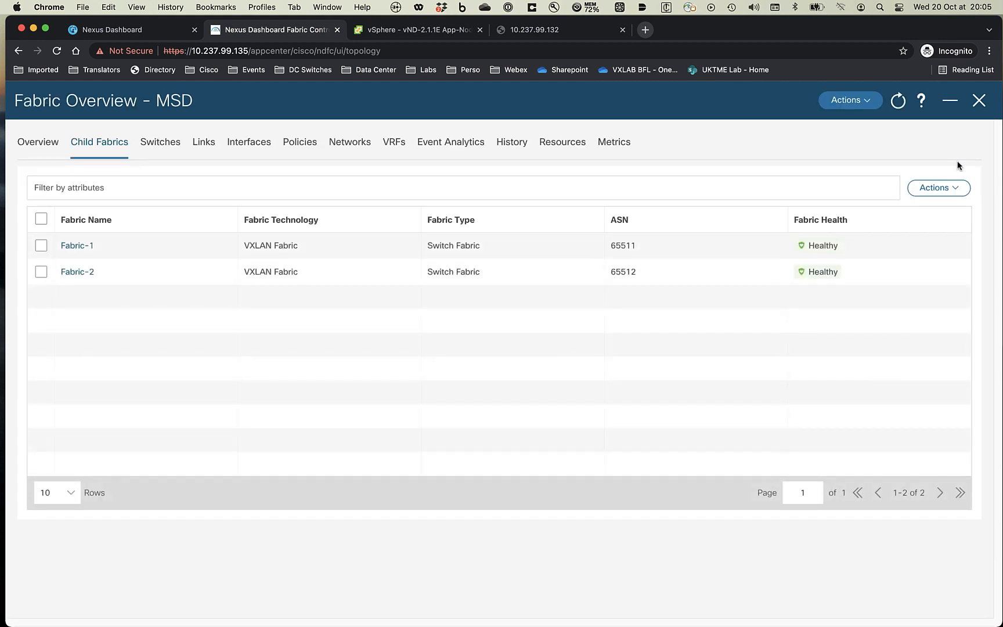
pyautogui.click(979, 100)
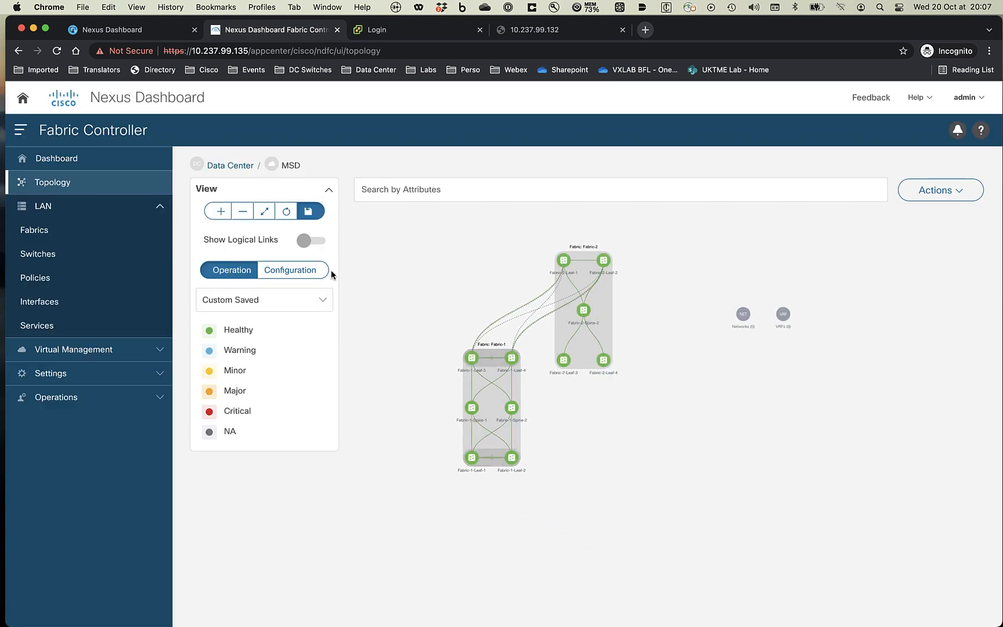
# - Save the topology layout and open Fabric-2's topology inside the MSD fabric
pyautogui.click(309, 213)
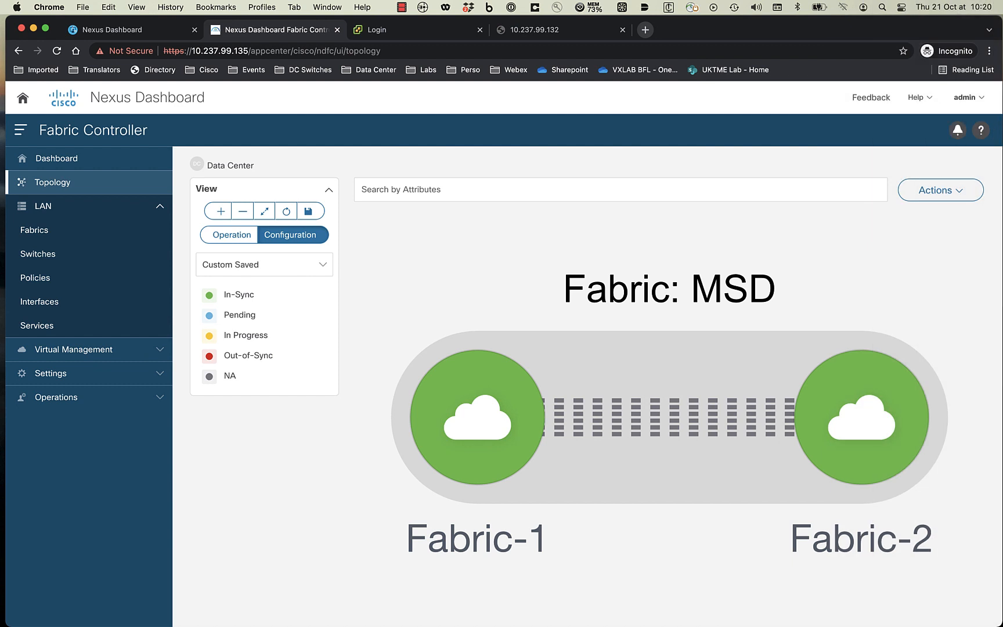
pyautogui.doubleClick(863, 383)
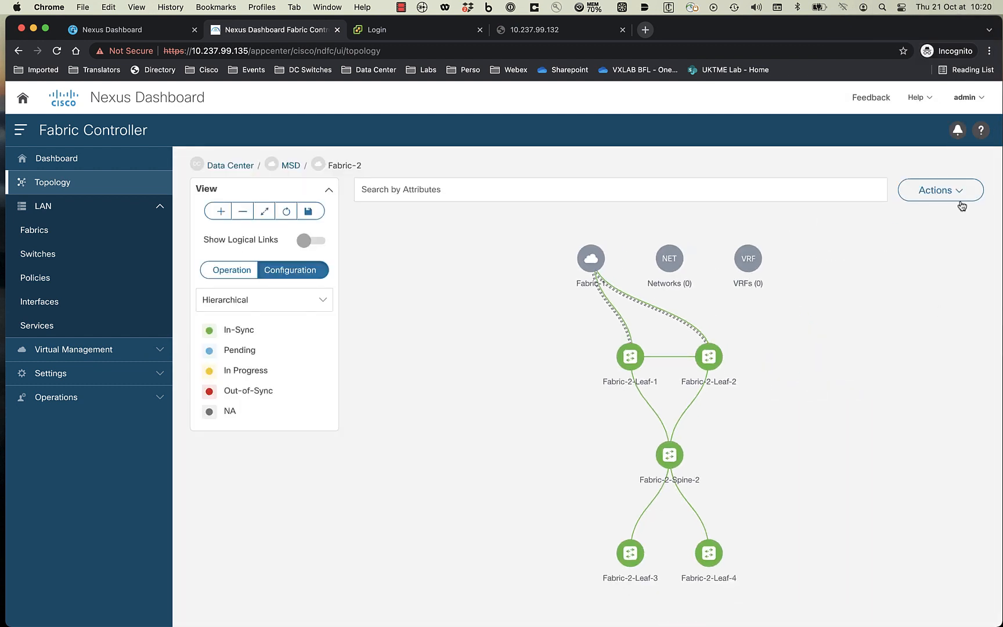
pyautogui.click(951, 192)
# - Create and save a Fabric-2 interface group named Web-App-Tenant-1
pyautogui.click(923, 219)
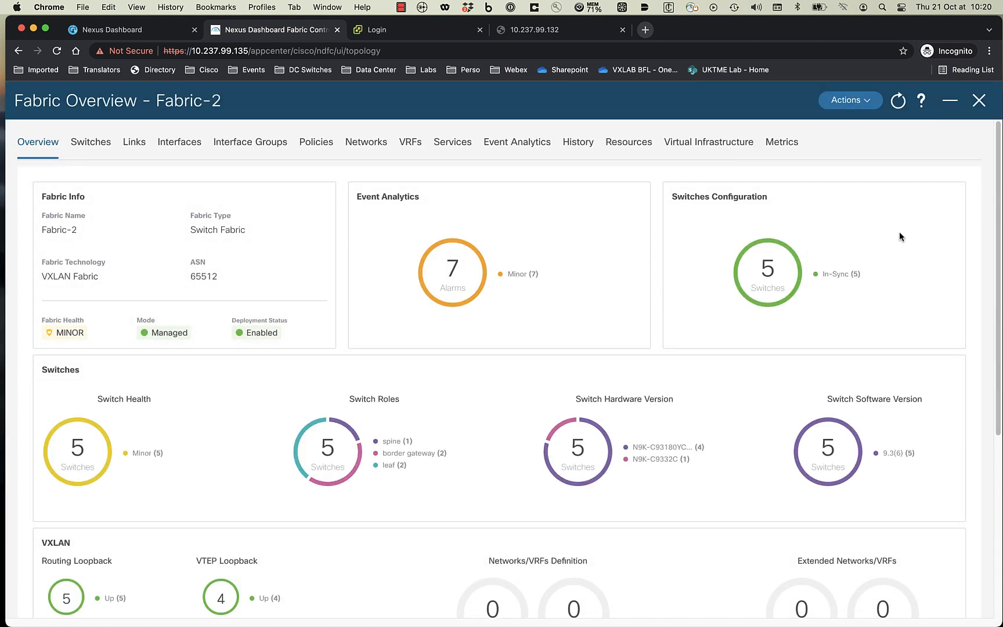
pyautogui.click(260, 144)
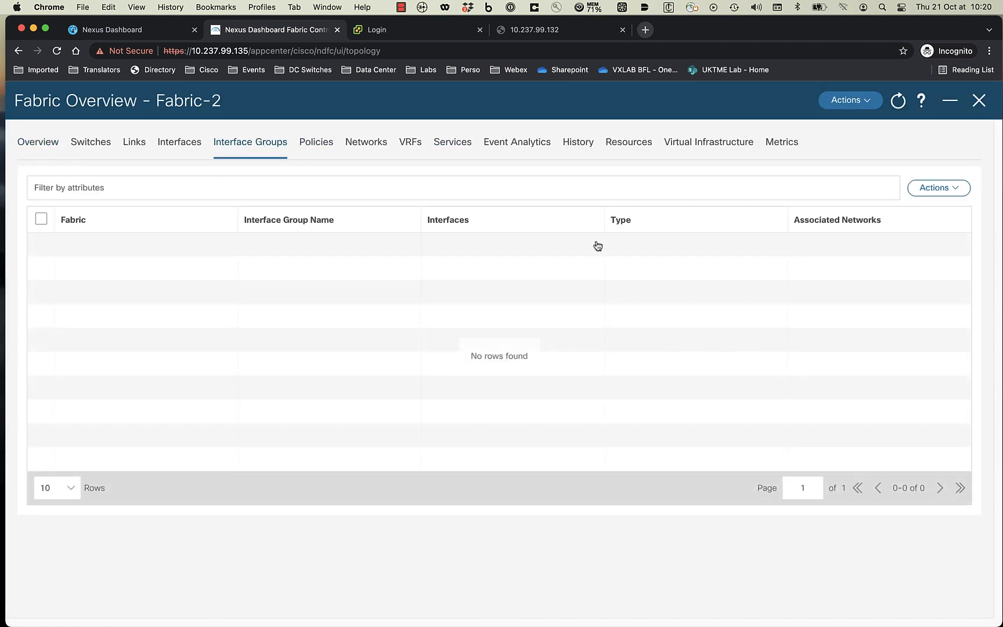
pyautogui.click(931, 191)
pyautogui.click(923, 219)
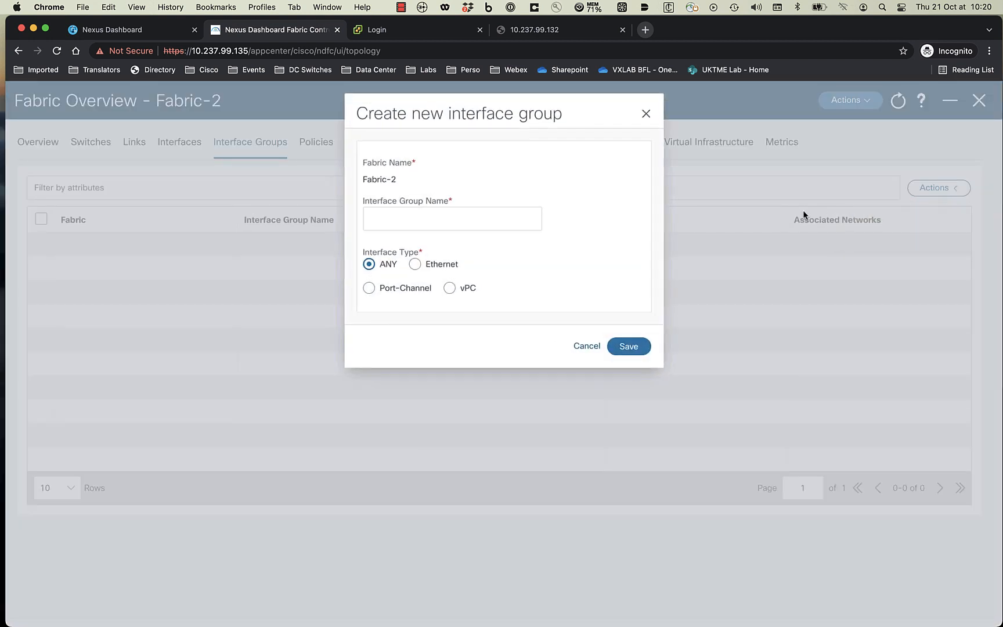
pyautogui.click(487, 221)
pyautogui.write('We')
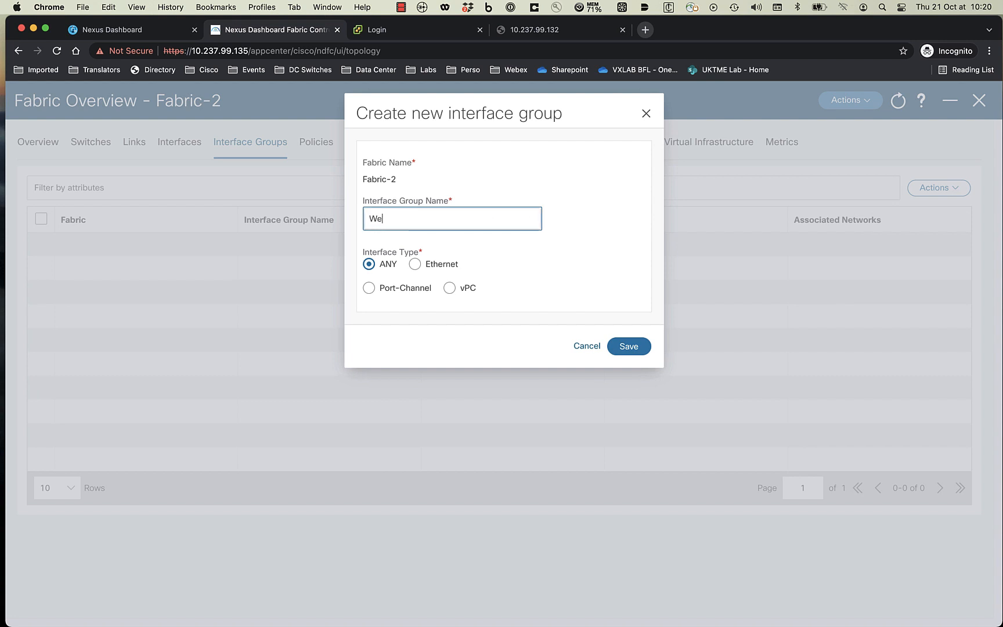
pyautogui.write('b-App-Tenant-1')
pyautogui.click(631, 354)
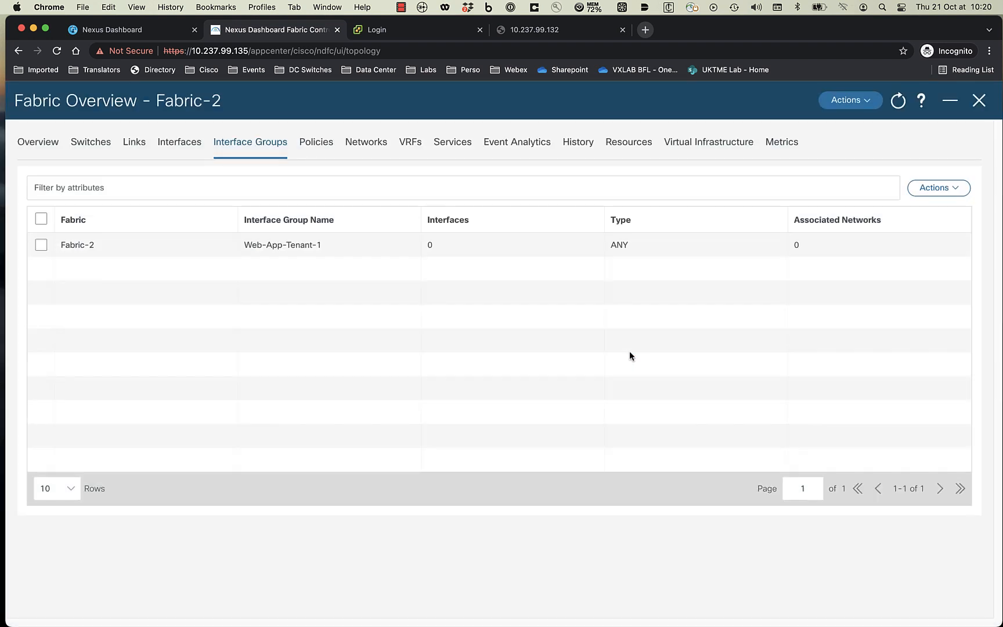
# - Filter Fabric-2's interfaces to 'Interface contains 1/1' and Oper. Status equal to Up
pyautogui.click(179, 142)
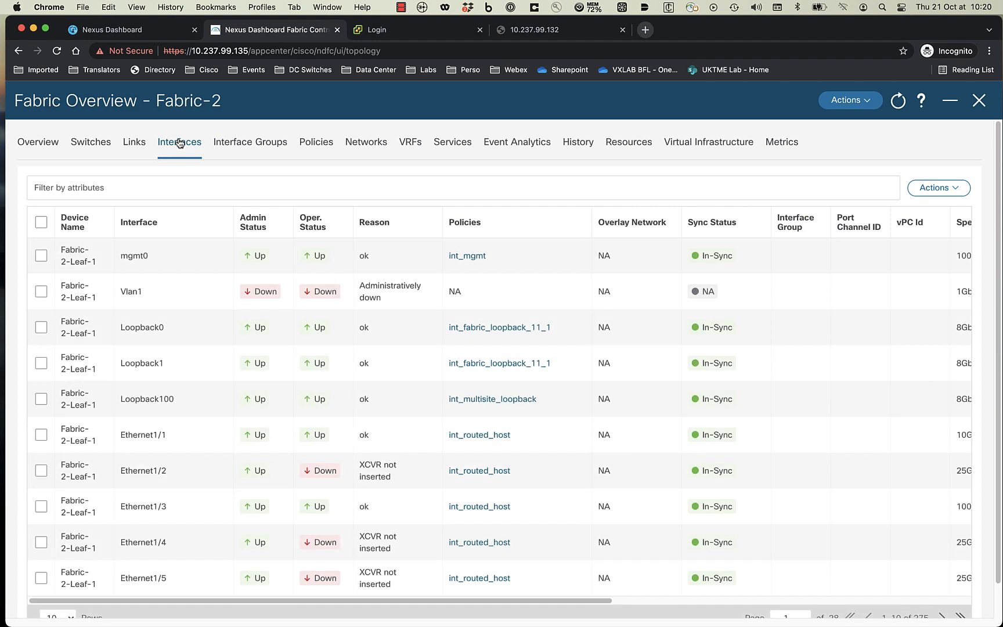
pyautogui.click(169, 186)
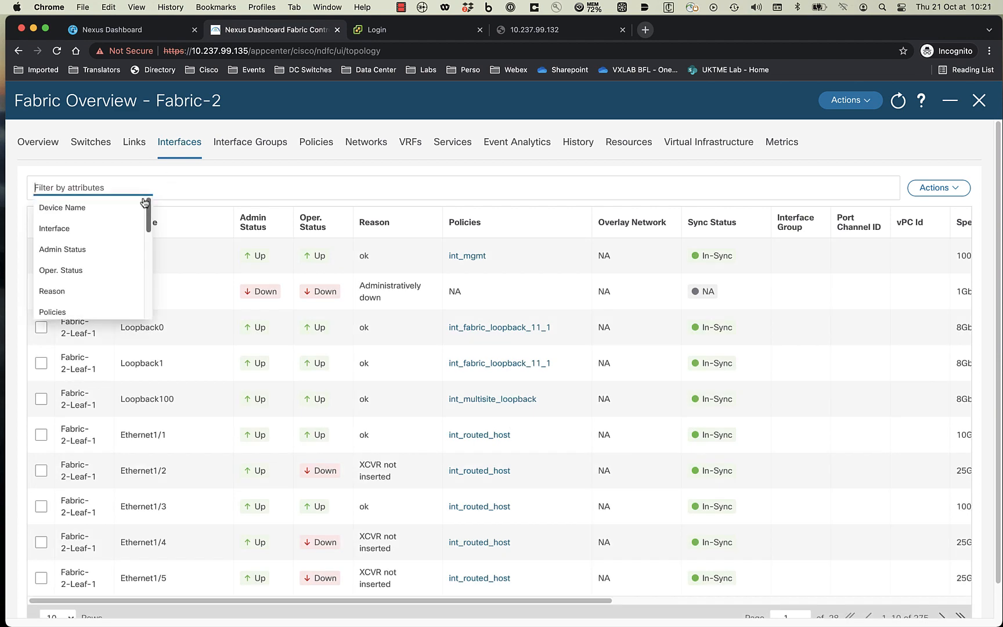
pyautogui.click(106, 231)
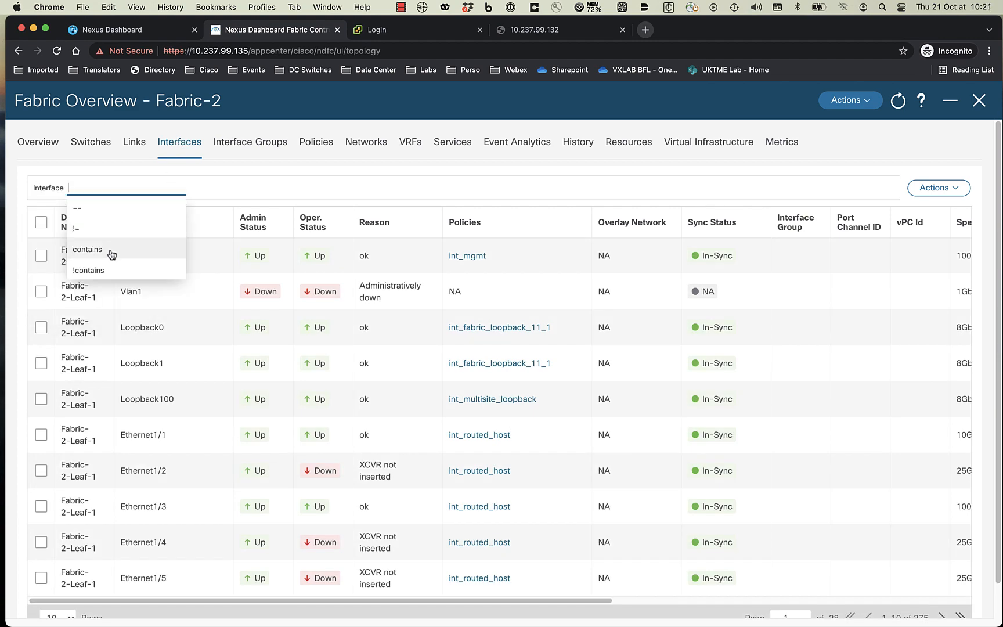
pyautogui.click(112, 254)
pyautogui.write('1/1')
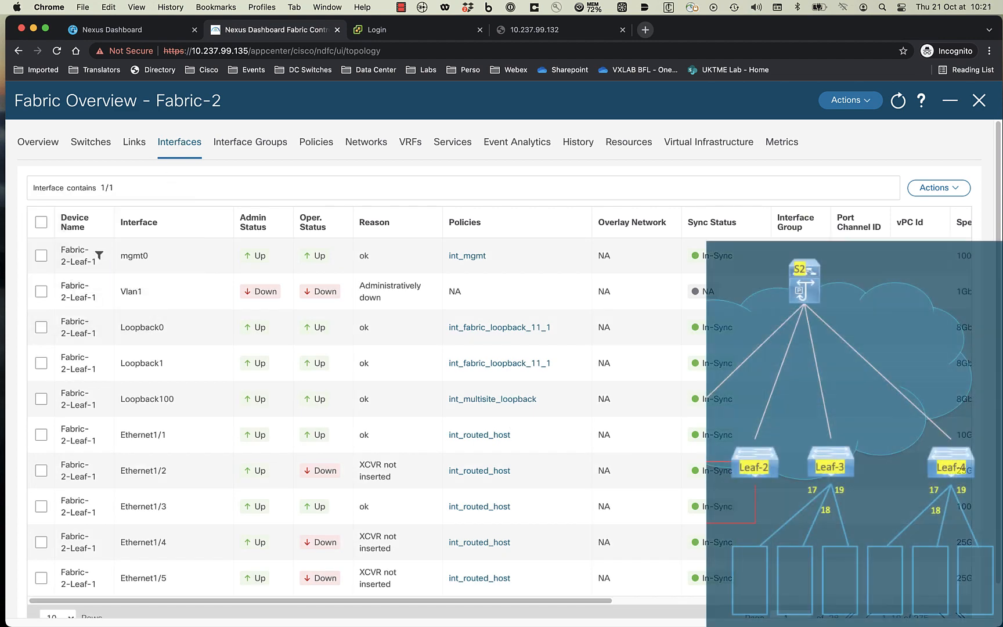
pyautogui.press('Return')
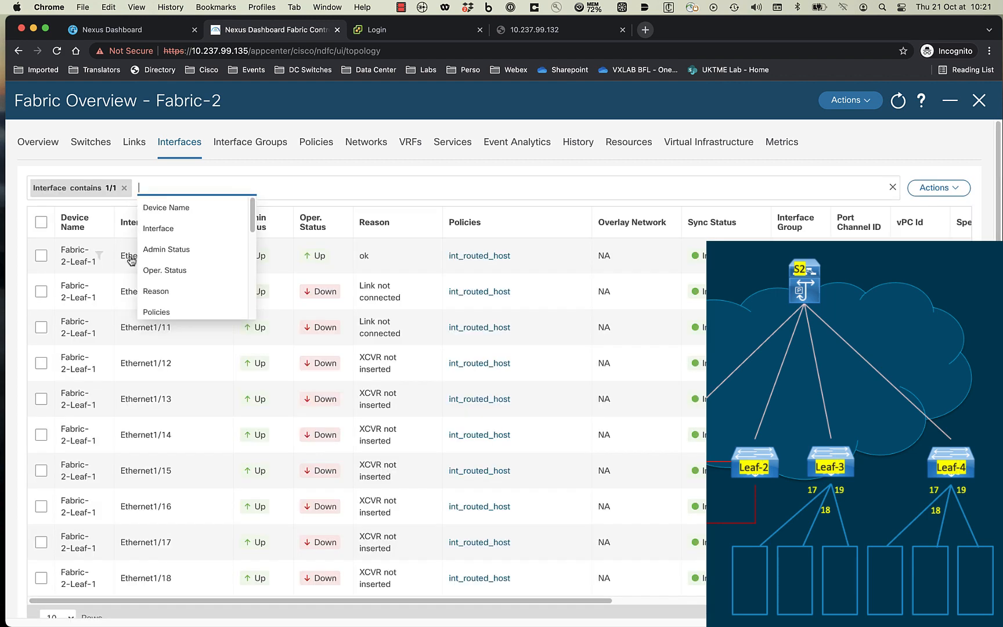
pyautogui.click(170, 268)
pyautogui.click(206, 209)
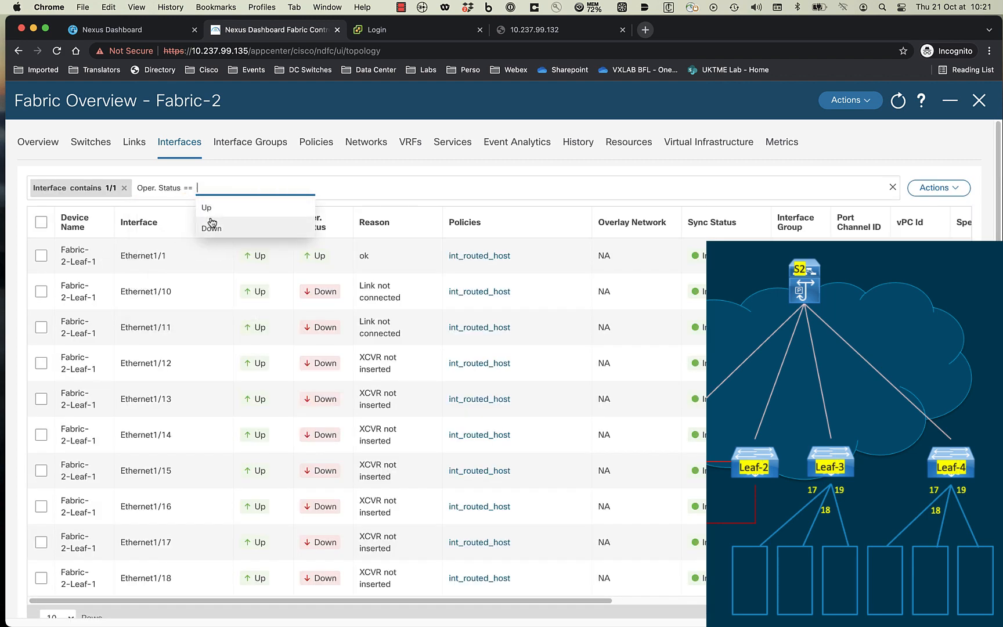
pyautogui.click(216, 211)
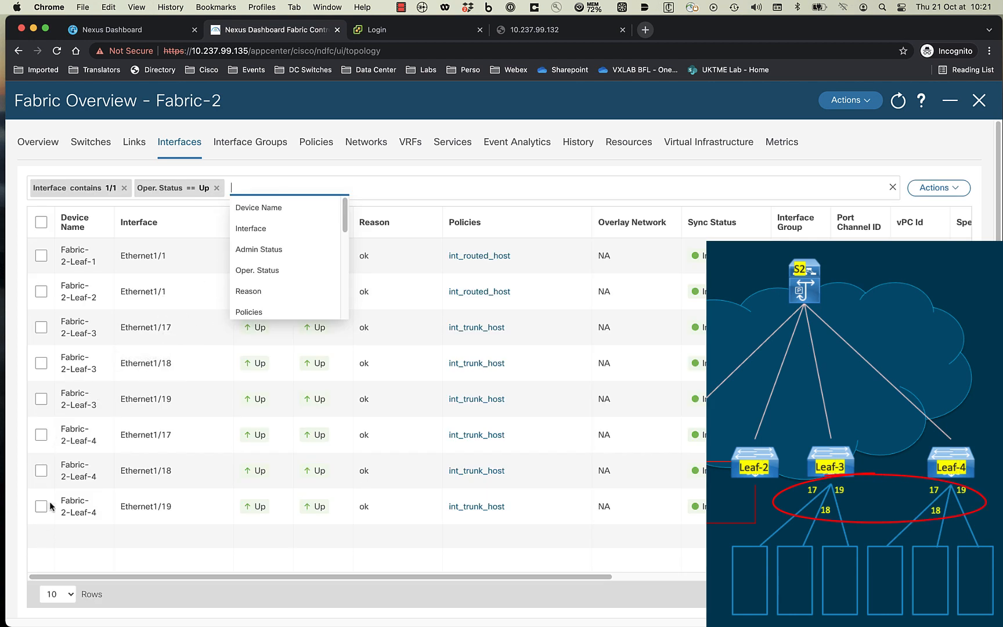
# - Select Leaf-3 Ethernet1/17, 1/18, 1/19 and Leaf-4 Ethernet1/17
pyautogui.click(42, 327)
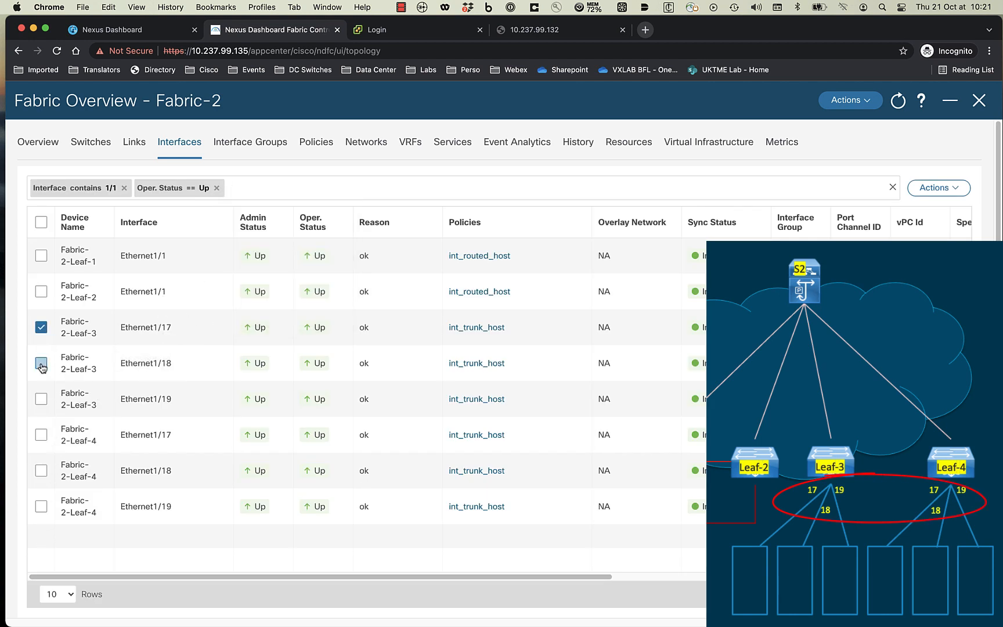
pyautogui.click(41, 364)
pyautogui.click(41, 400)
pyautogui.click(41, 434)
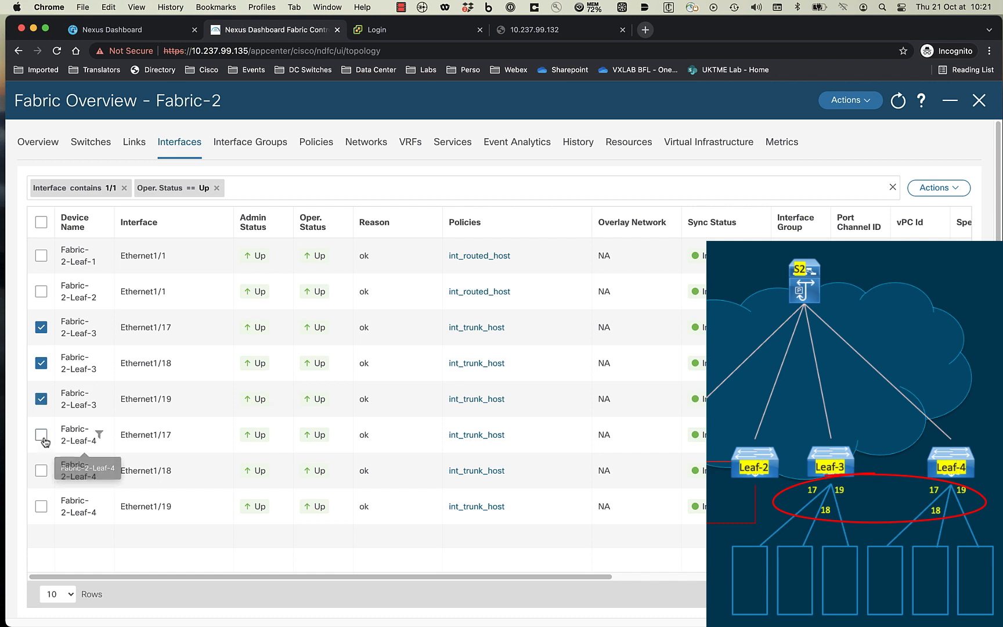
# - Add Leaf-3 and Leaf-4 Ethernet1/17–1/19 to Web-App-Tenant-1, then close the Fabric-2 overview
pyautogui.click(46, 470)
pyautogui.click(42, 506)
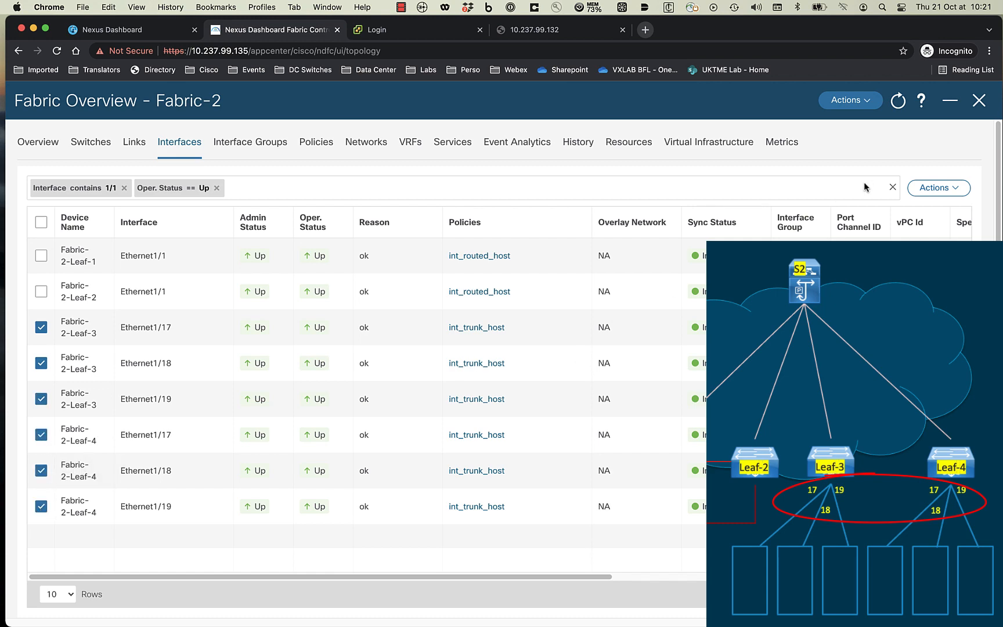
pyautogui.click(946, 188)
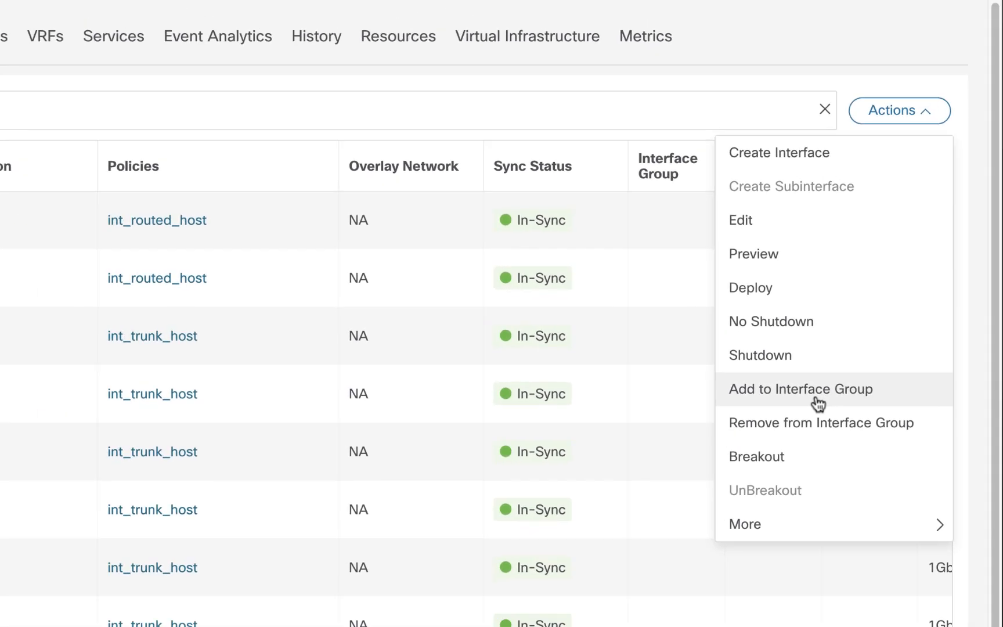
pyautogui.click(818, 389)
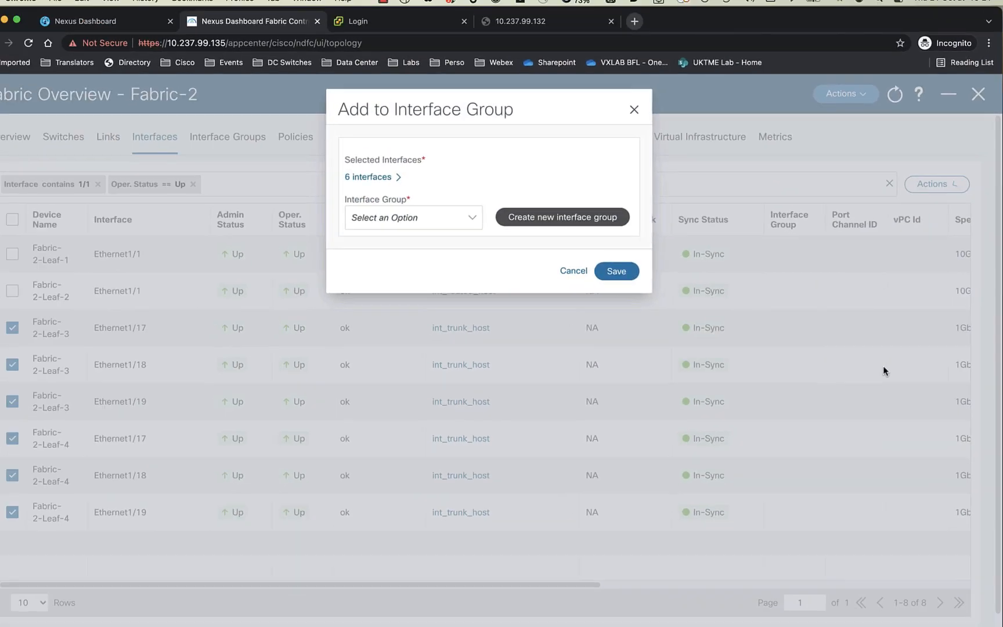
pyautogui.click(460, 226)
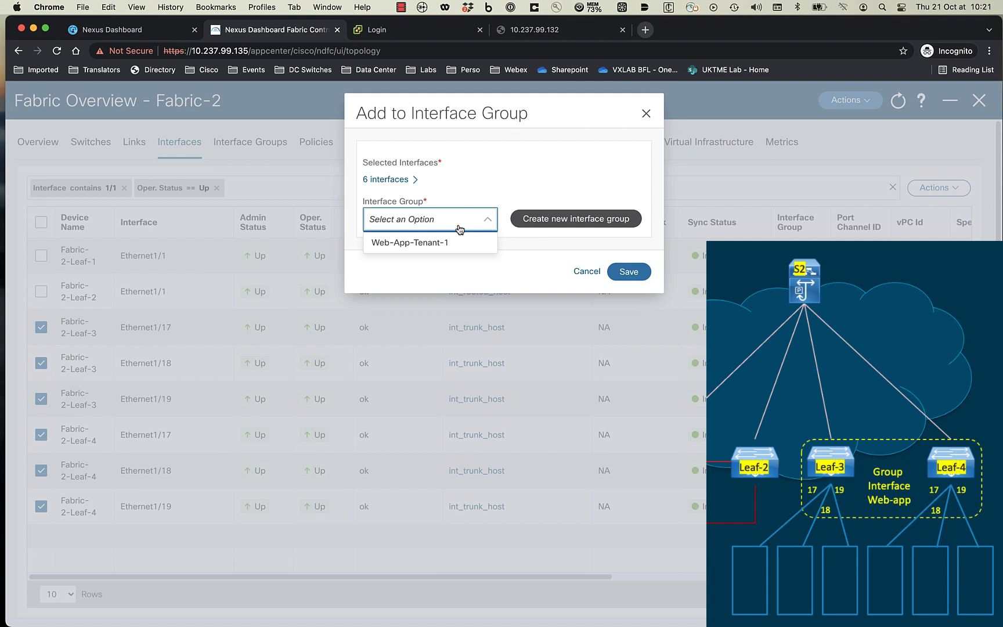
pyautogui.click(410, 243)
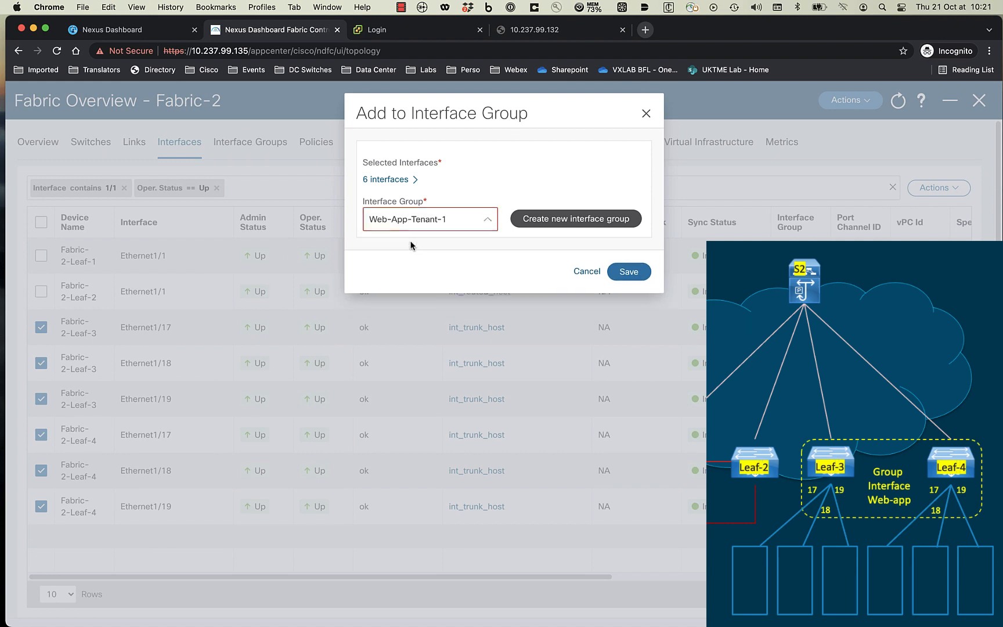
pyautogui.click(628, 273)
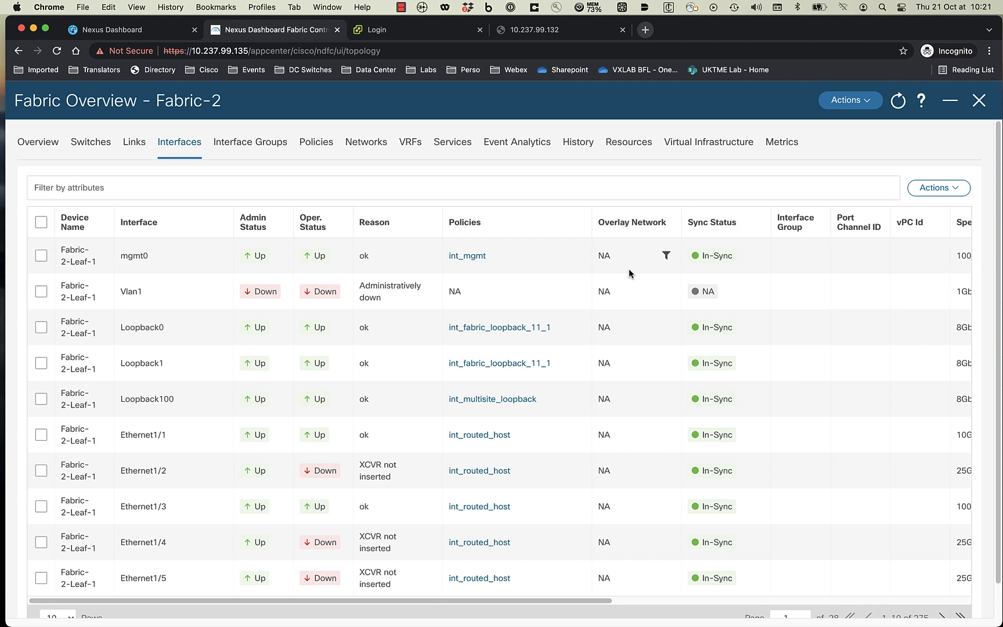
pyautogui.click(978, 100)
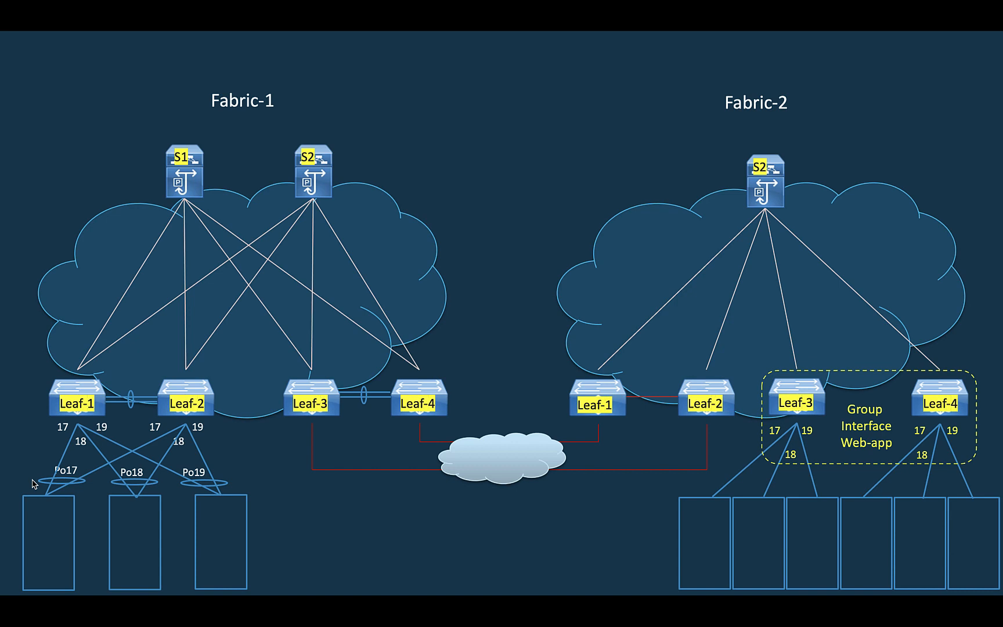
# - Advance the design diagram to reveal the VLAN 2100 and VLAN 2101 VMs
pyautogui.click(33, 484)
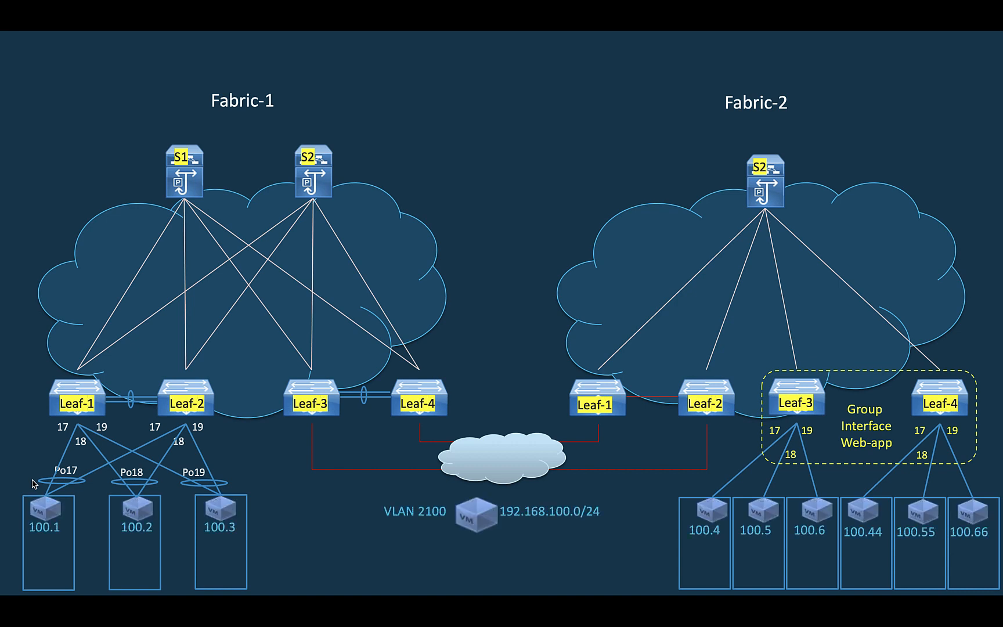
pyautogui.click(33, 483)
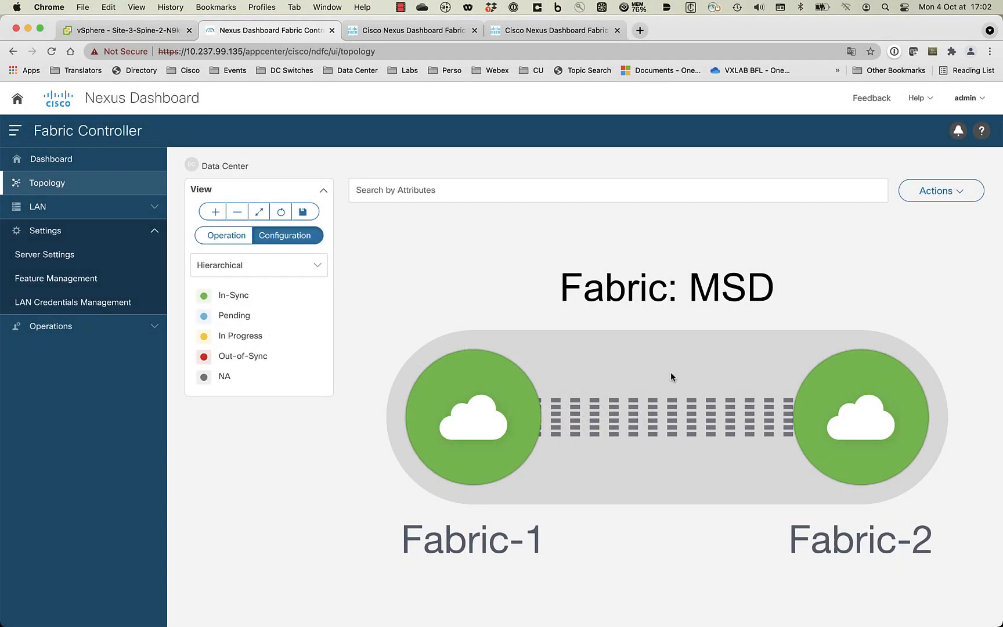
# - Open the MSD fabric's detailed view on its Networks list
pyautogui.doubleClick(742, 368)
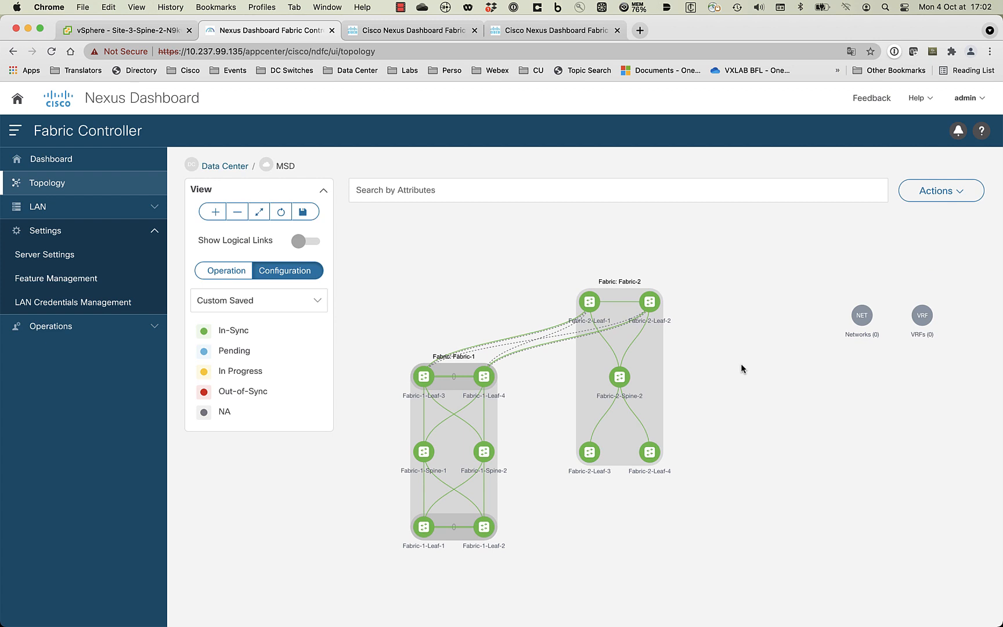
pyautogui.click(943, 195)
pyautogui.click(928, 220)
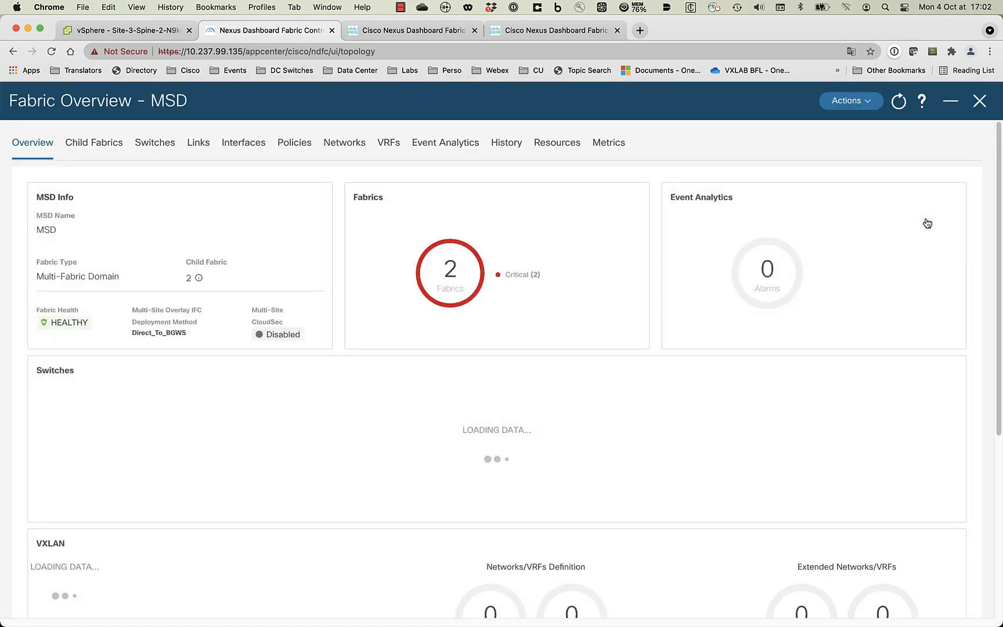
pyautogui.click(356, 150)
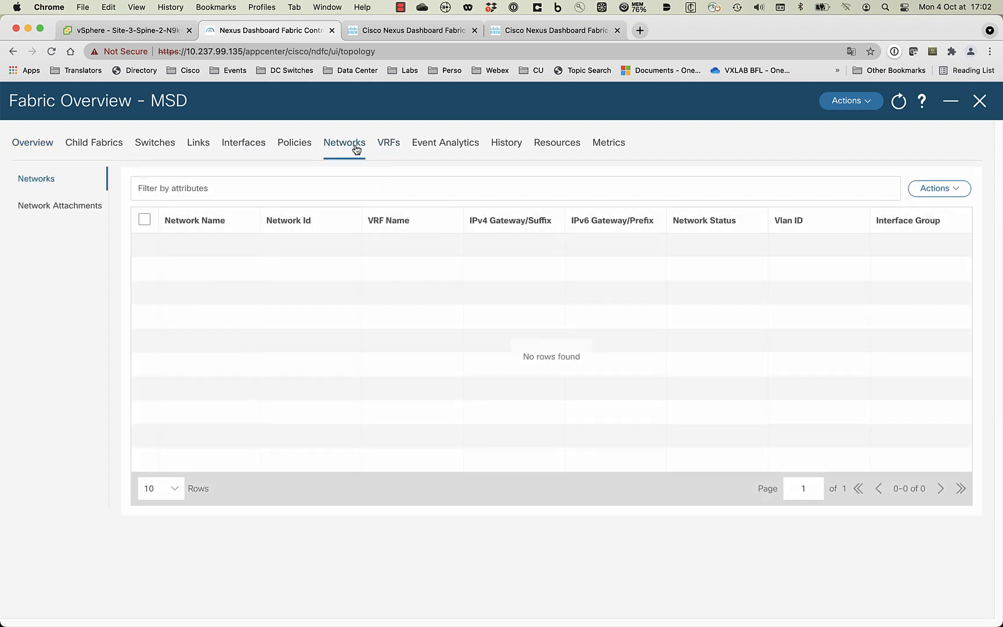
# - Start a new network named Web-Tenant-1 and begin creating a new VRF for it
pyautogui.click(939, 188)
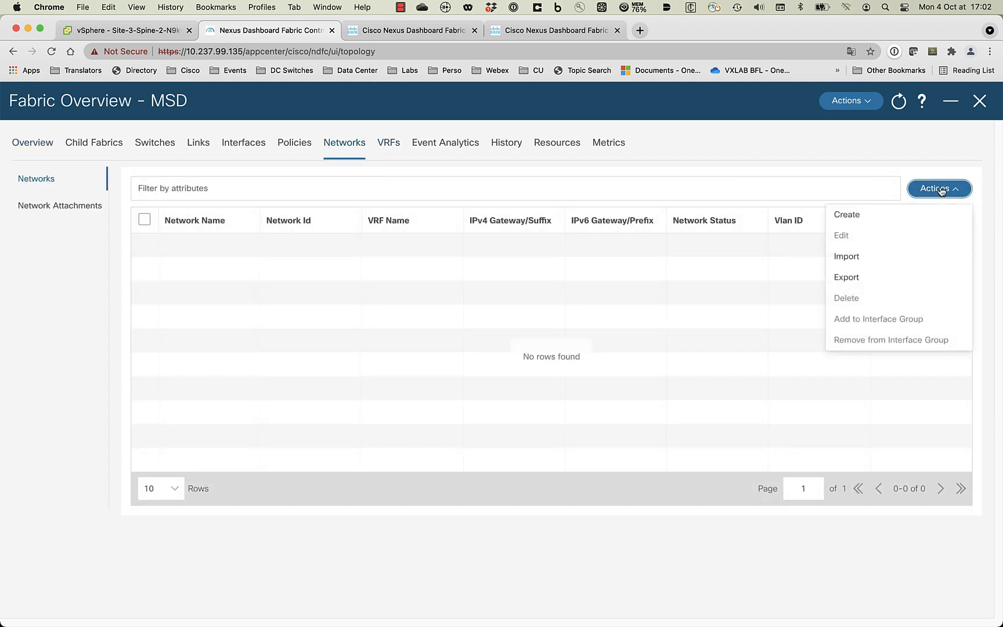
pyautogui.click(858, 215)
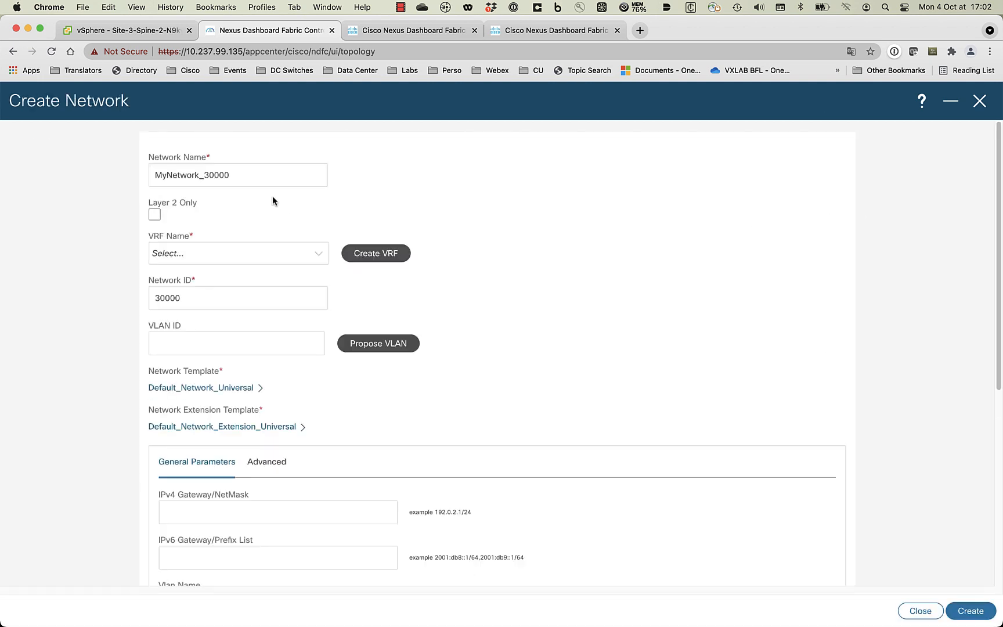
pyautogui.moveTo(232, 174); pyautogui.dragTo(166, 178)
pyautogui.write('We')
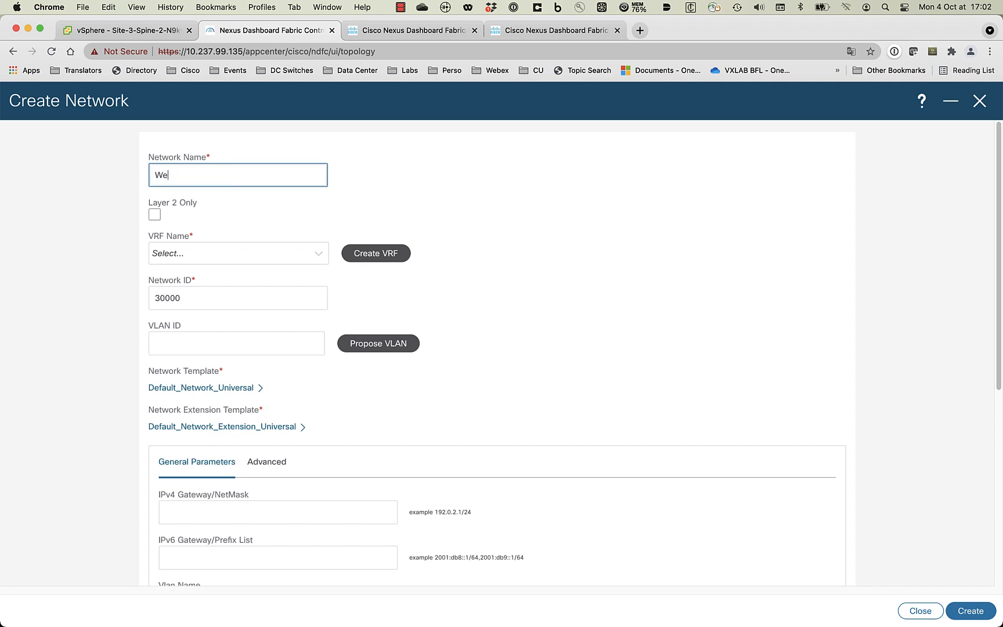
pyautogui.write('b-Tenant-1')
pyautogui.click(198, 259)
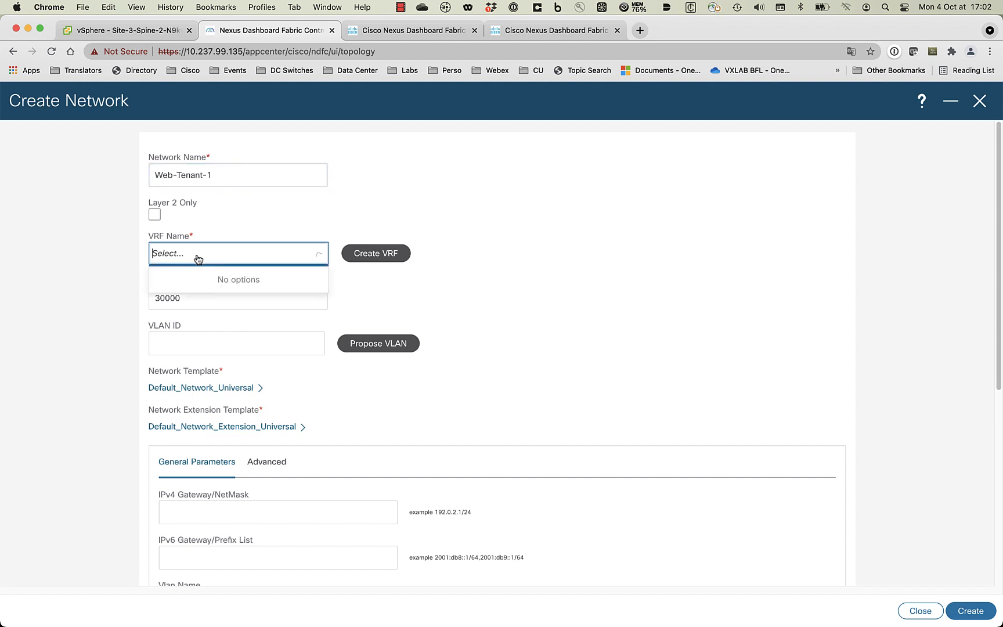
pyautogui.click(366, 259)
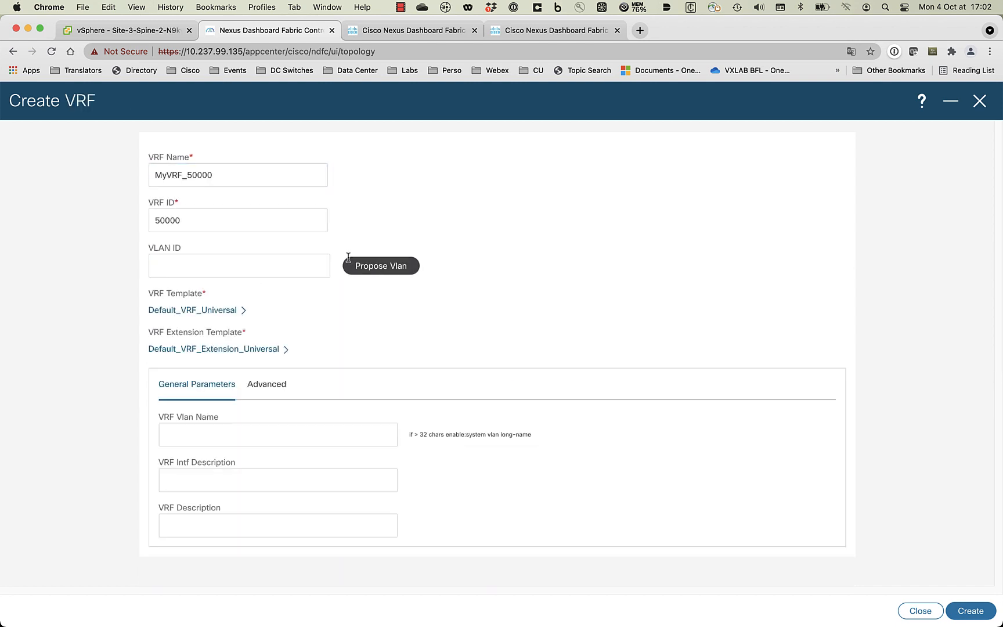
# - Create the VRF named Tenant-1 for the network
pyautogui.click(225, 177)
pyautogui.press('super+a')
pyautogui.write('Tenant-1')
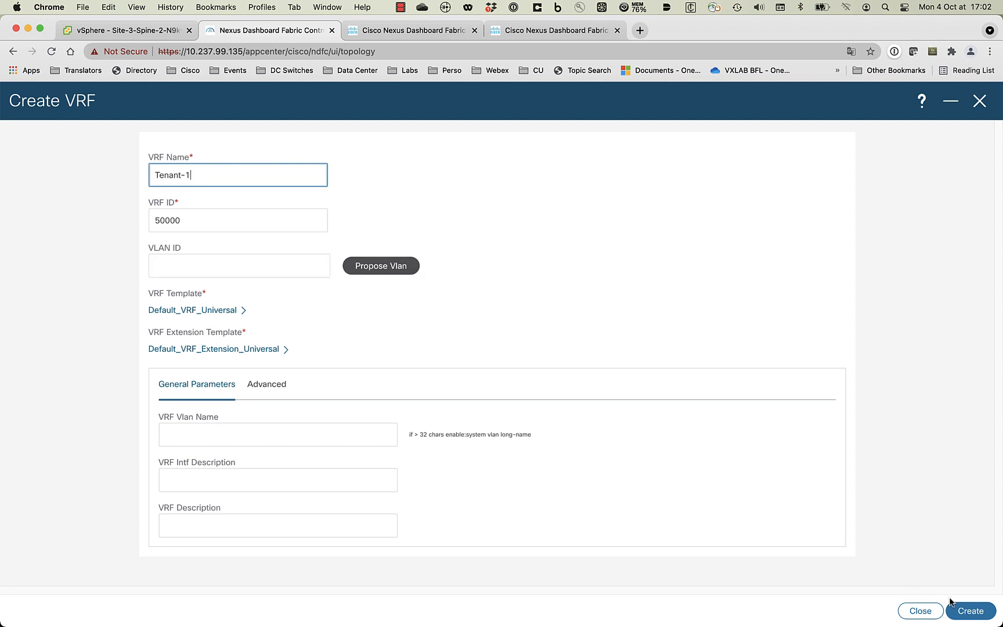
pyautogui.click(968, 611)
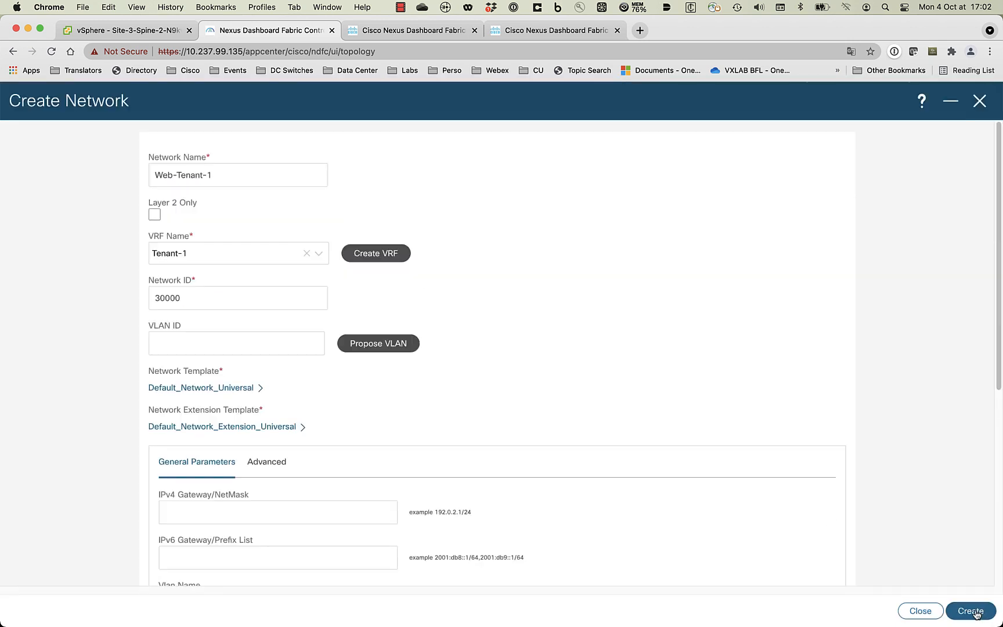
# - Give Web-Tenant-1 VLAN 2100 and gateway 192.168.100.254/24, and create it
pyautogui.click(234, 344)
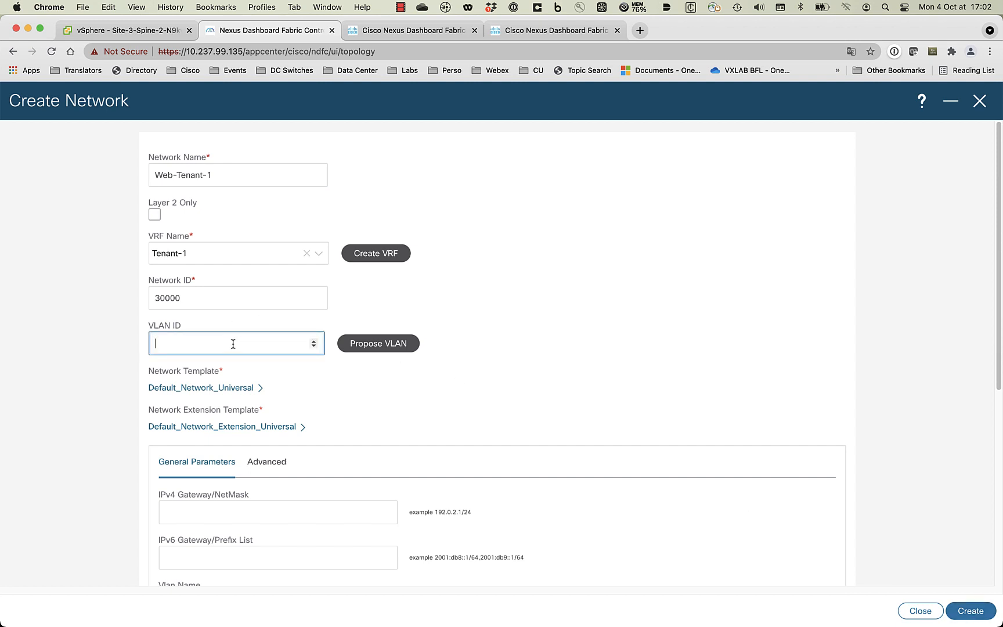
pyautogui.write('2100')
pyautogui.click(323, 514)
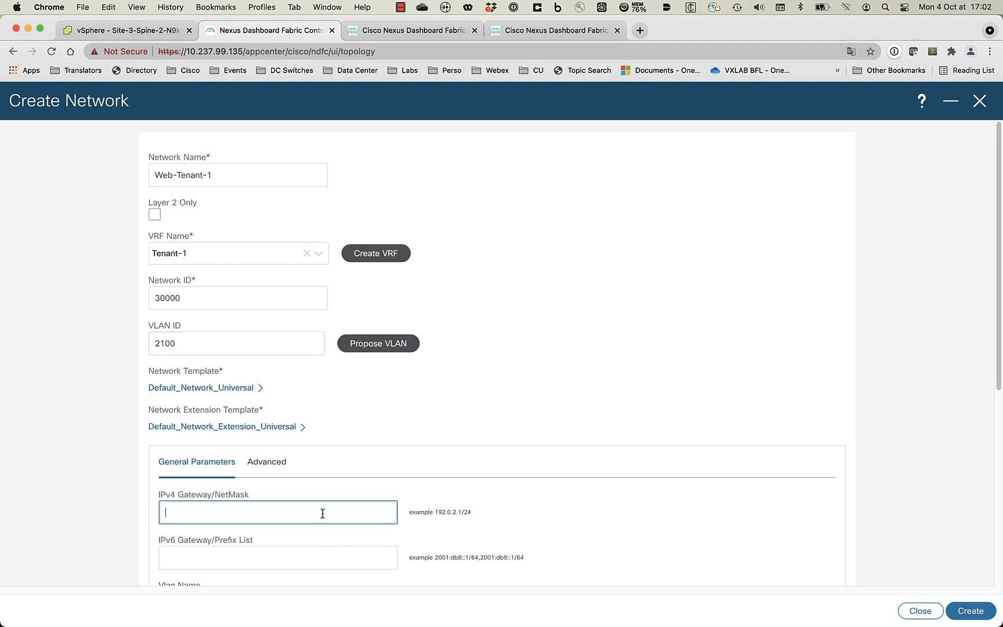
pyautogui.write('192.168.100.254/24')
pyautogui.click(970, 607)
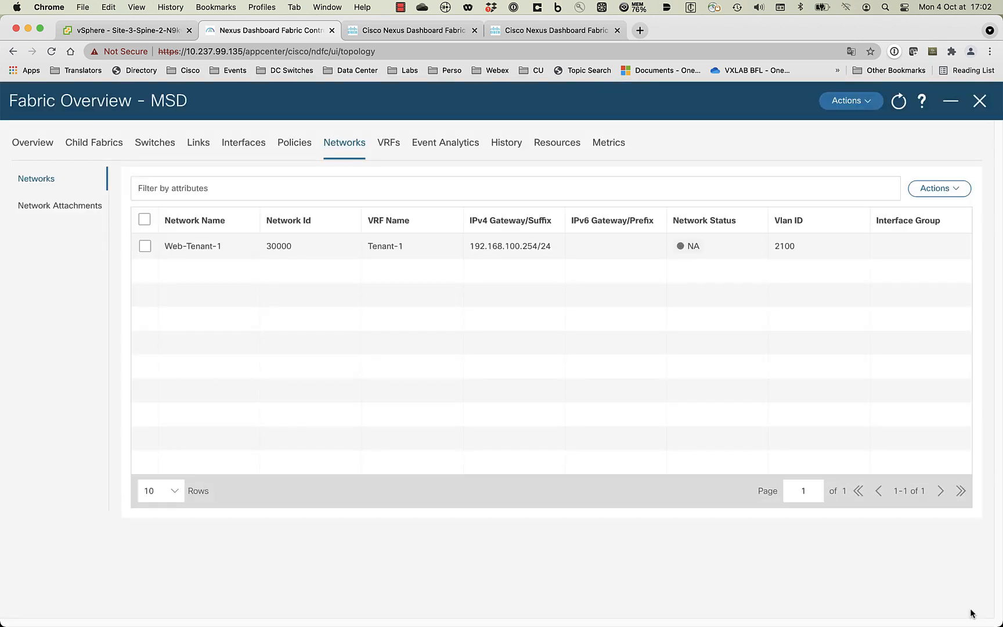
# - Create network App-Tenant-1 with VLAN 2101 and gateway 192.168.101.254/24
pyautogui.click(940, 189)
pyautogui.click(847, 214)
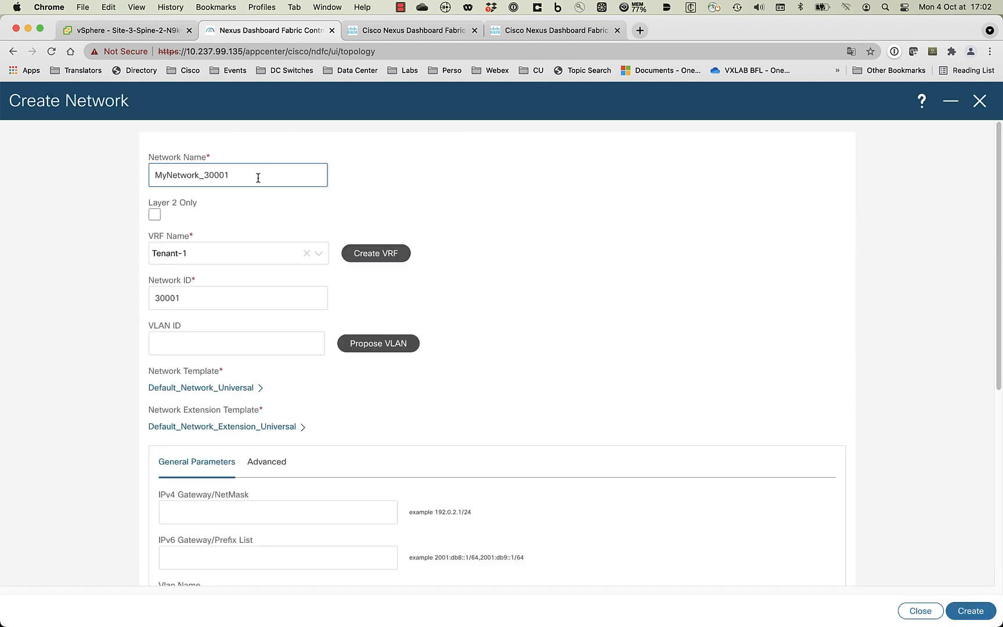
pyautogui.moveTo(257, 175); pyautogui.dragTo(148, 177)
pyautogui.write('App-Tenant-1')
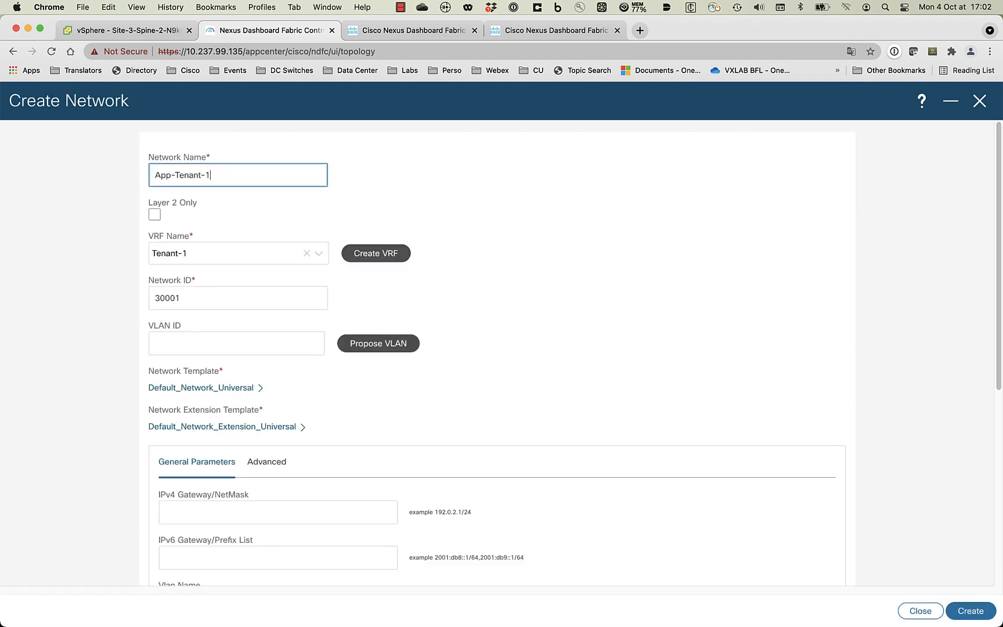
pyautogui.click(230, 343)
pyautogui.write('21')
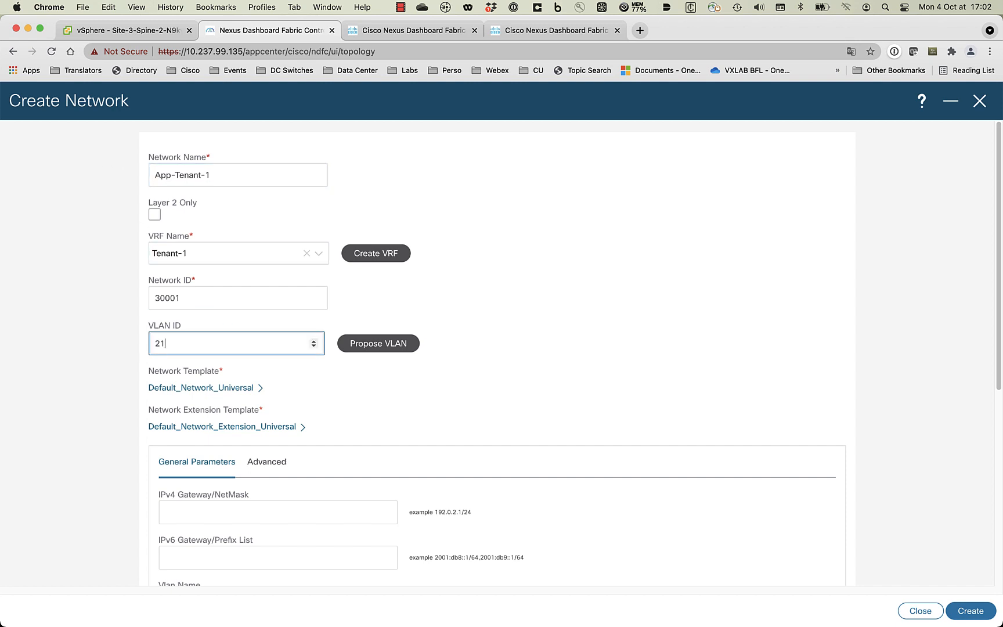
pyautogui.write('01')
pyautogui.click(283, 513)
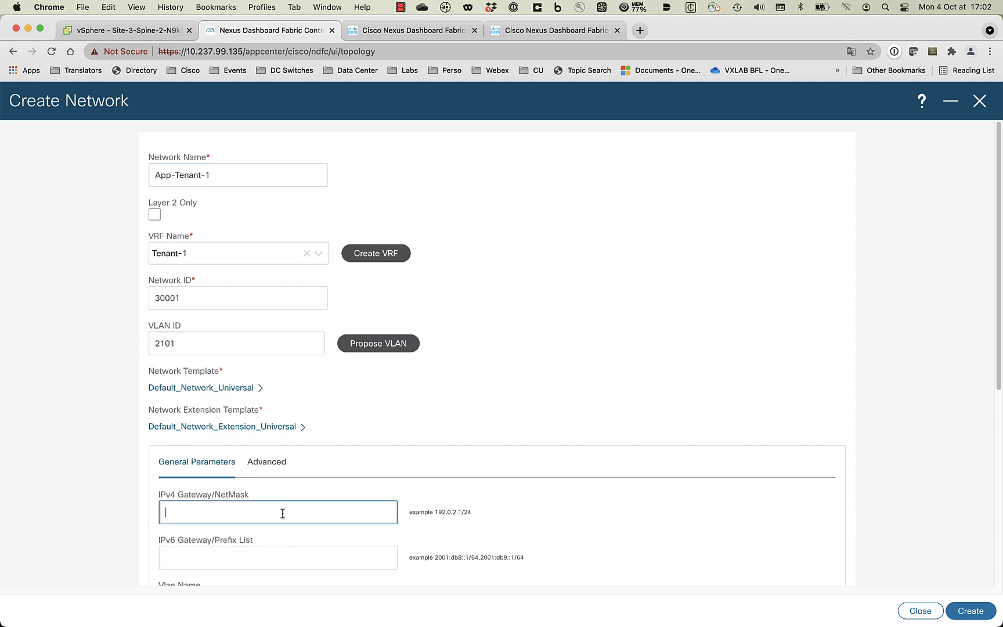
pyautogui.write('192.168.101.254/24')
pyautogui.click(969, 612)
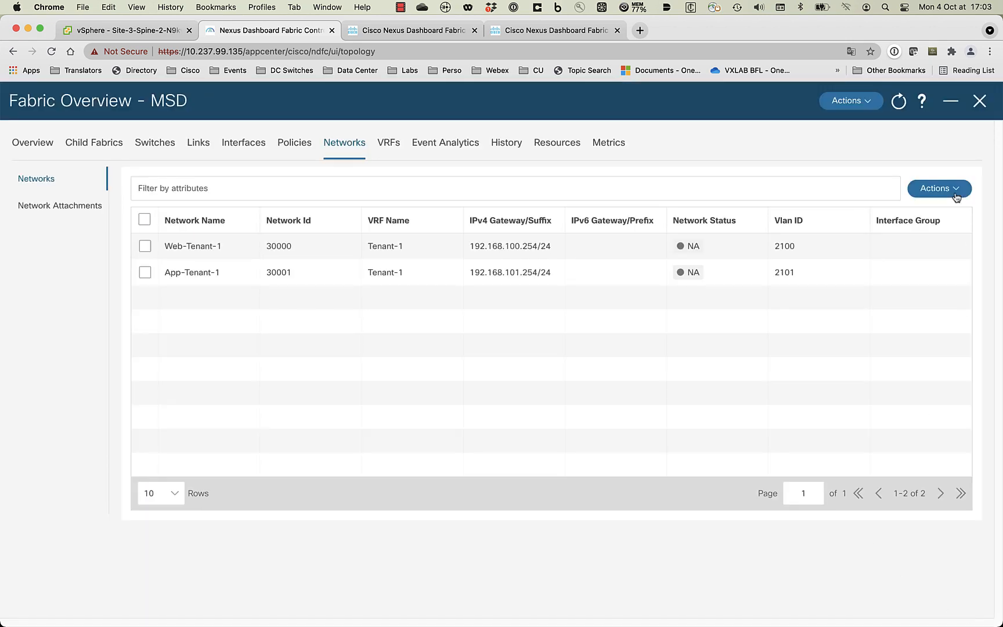
pyautogui.click(955, 195)
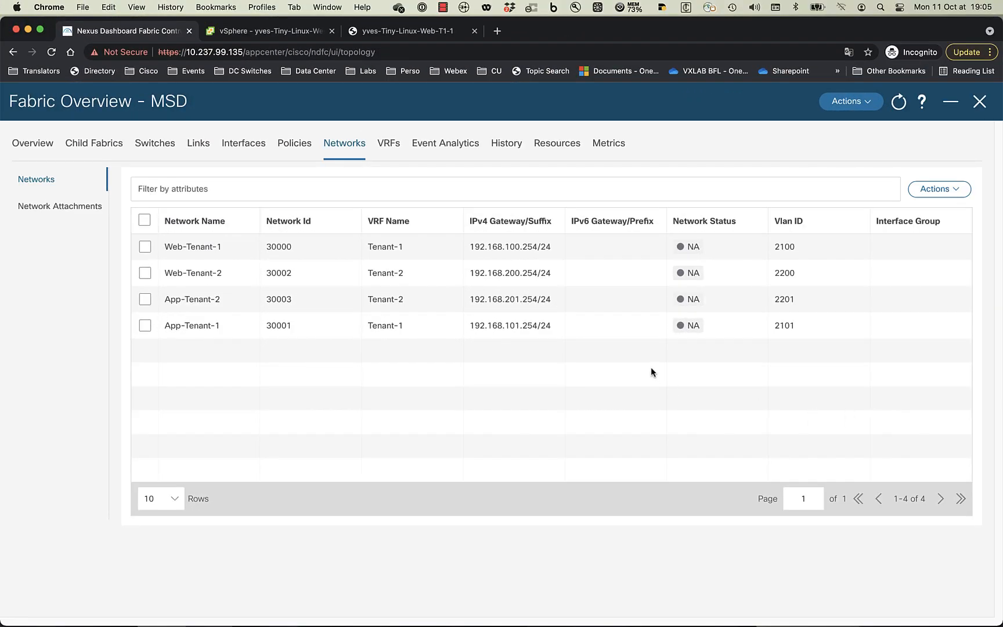
# - Switch to the web VM's console browser tab
pyautogui.click(428, 33)
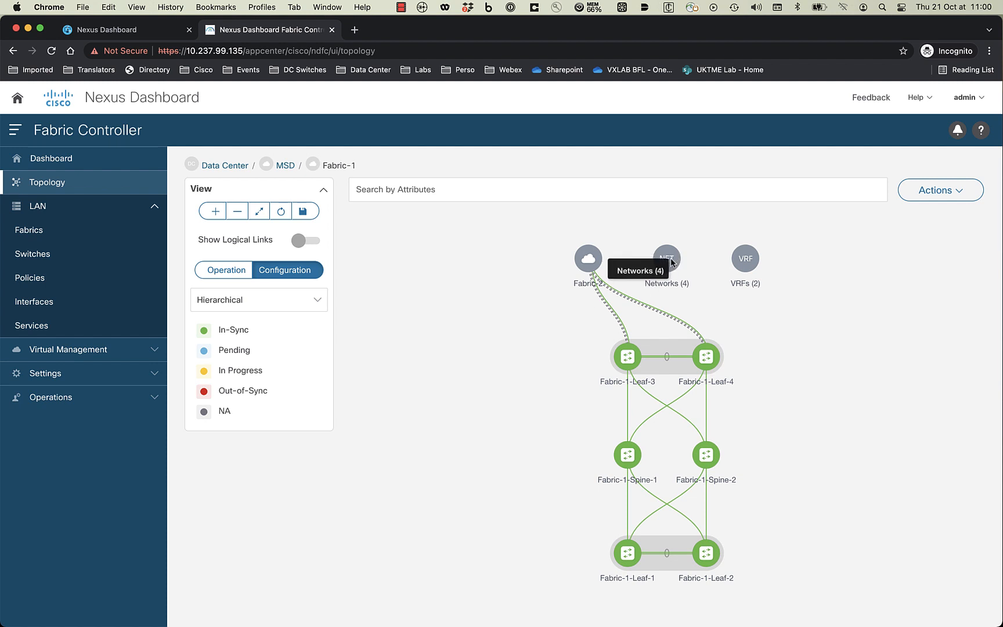
# - Attach Web-Tenant-1 to Fabric-1-Leaf-1 and Leaf-2 on Port-channels 17–19, and save
pyautogui.doubleClick(671, 260)
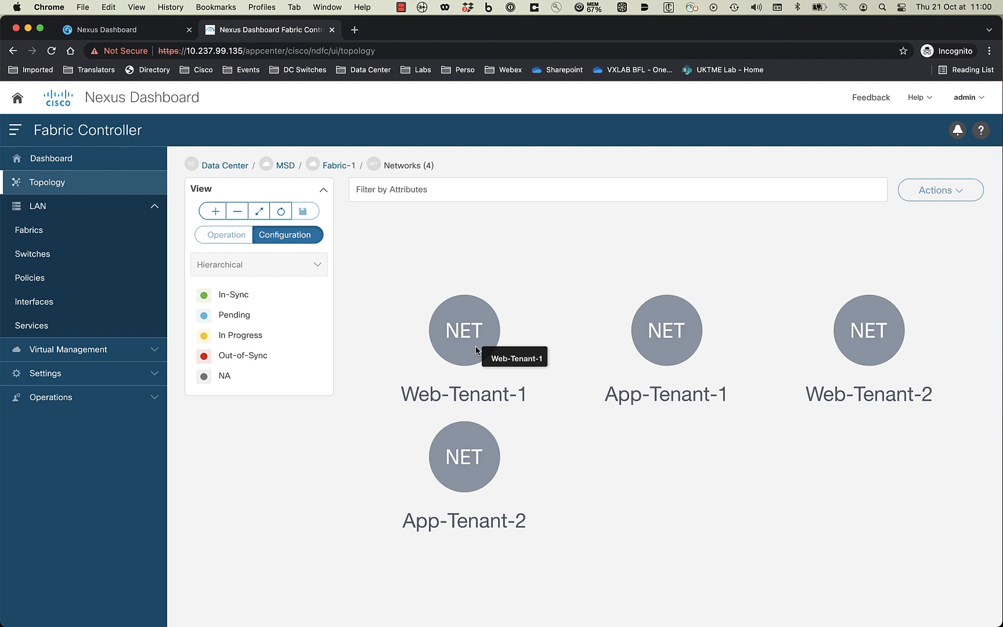
pyautogui.doubleClick(473, 323)
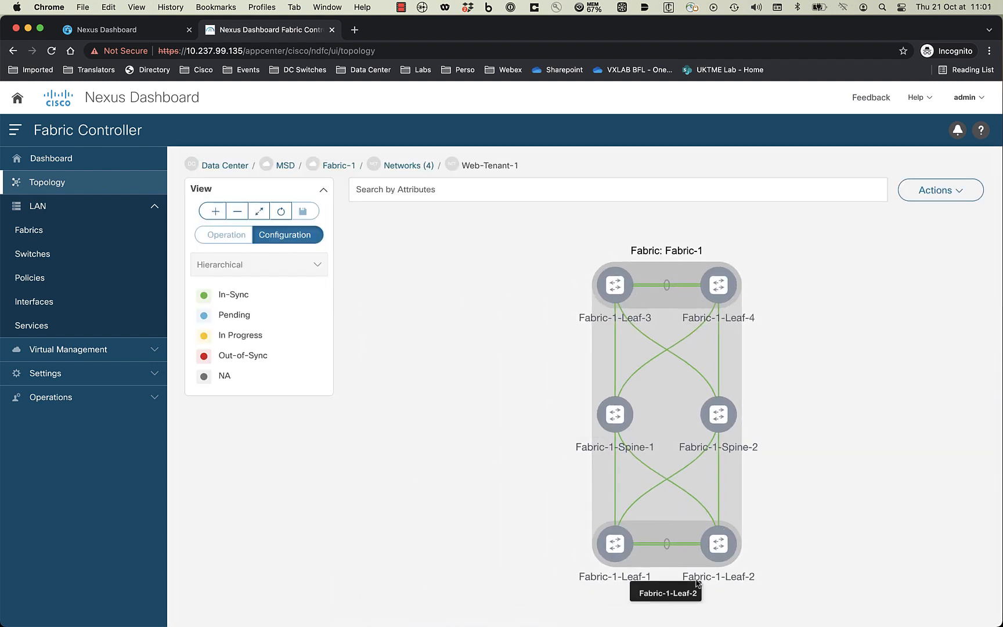
pyautogui.rightClick(624, 552)
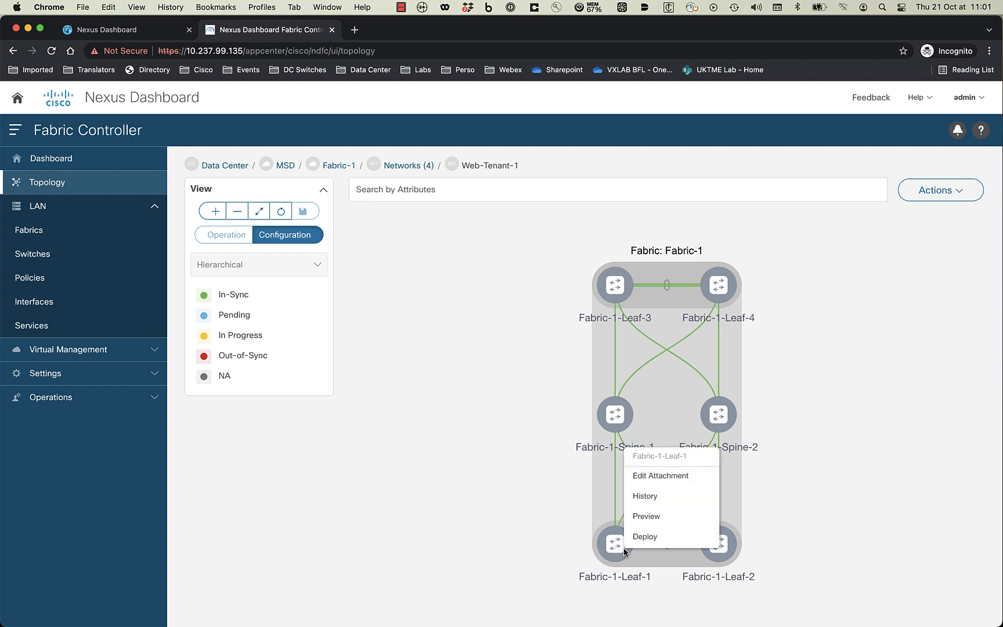
pyautogui.click(688, 477)
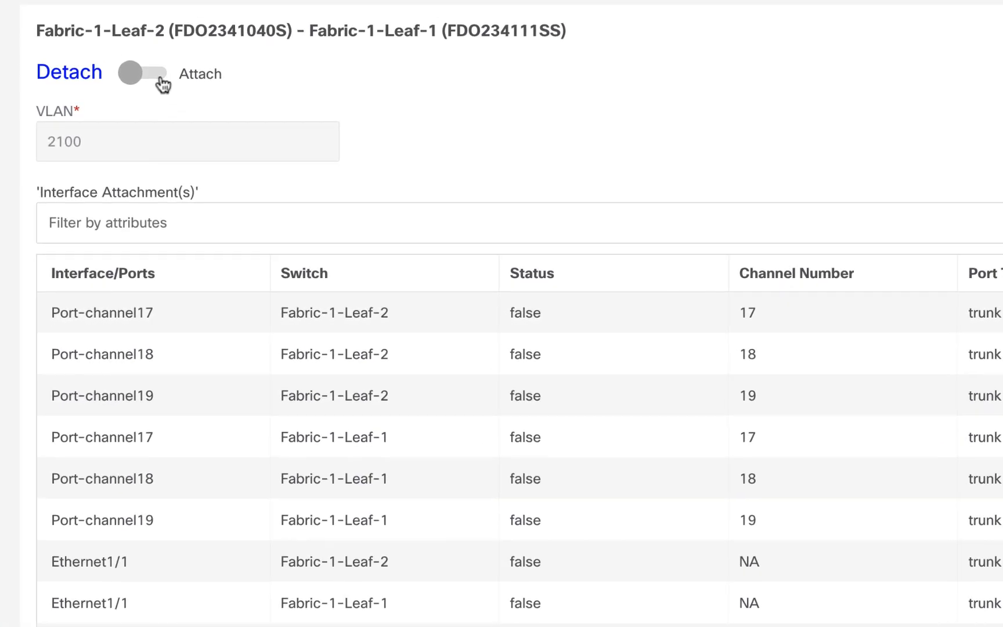
pyautogui.click(160, 82)
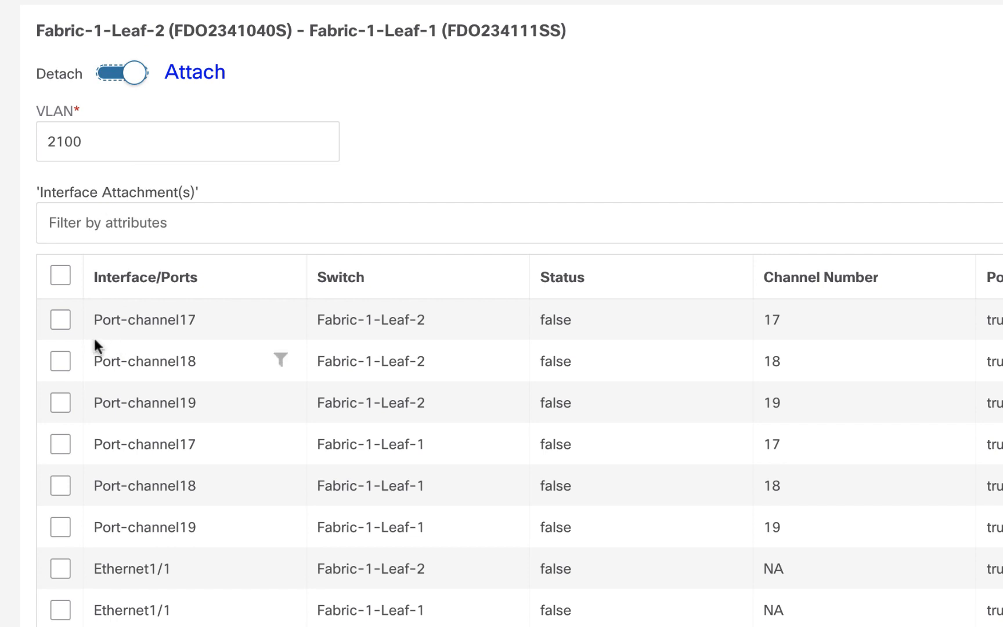
pyautogui.click(61, 321)
pyautogui.click(61, 363)
pyautogui.click(61, 403)
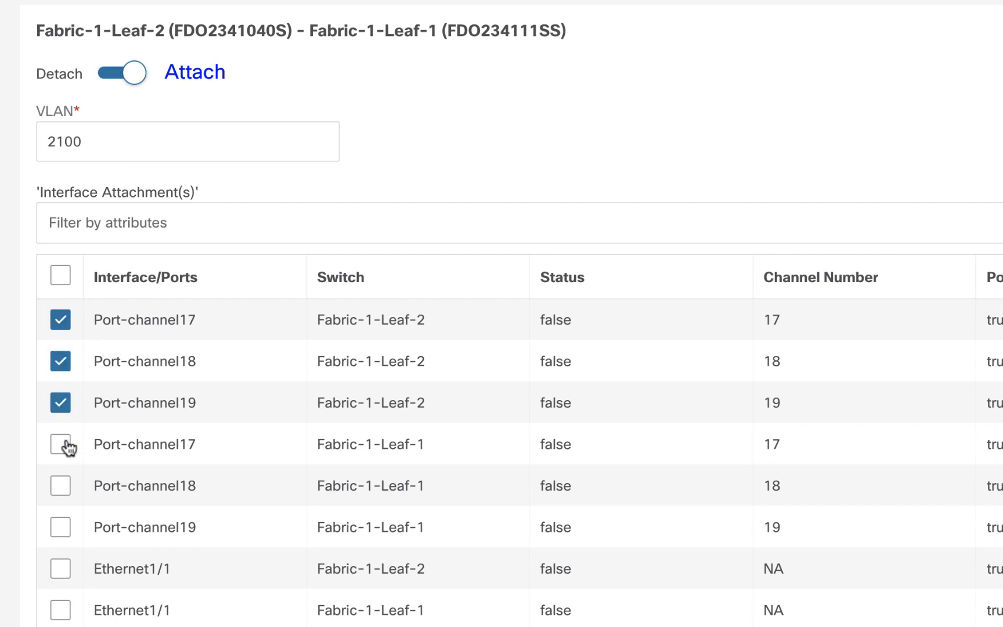
pyautogui.click(64, 446)
pyautogui.click(62, 488)
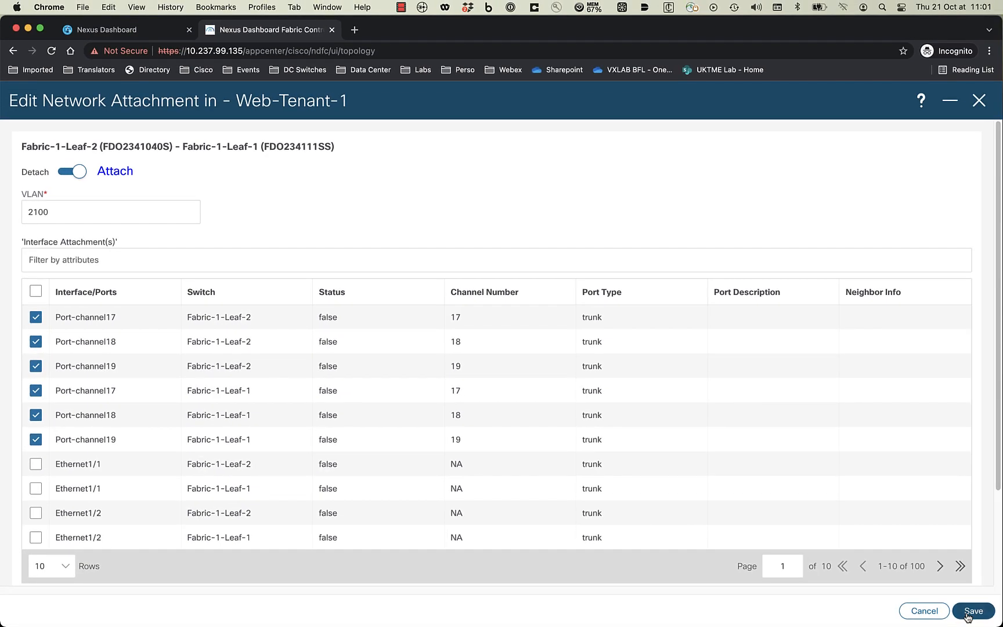
pyautogui.click(969, 612)
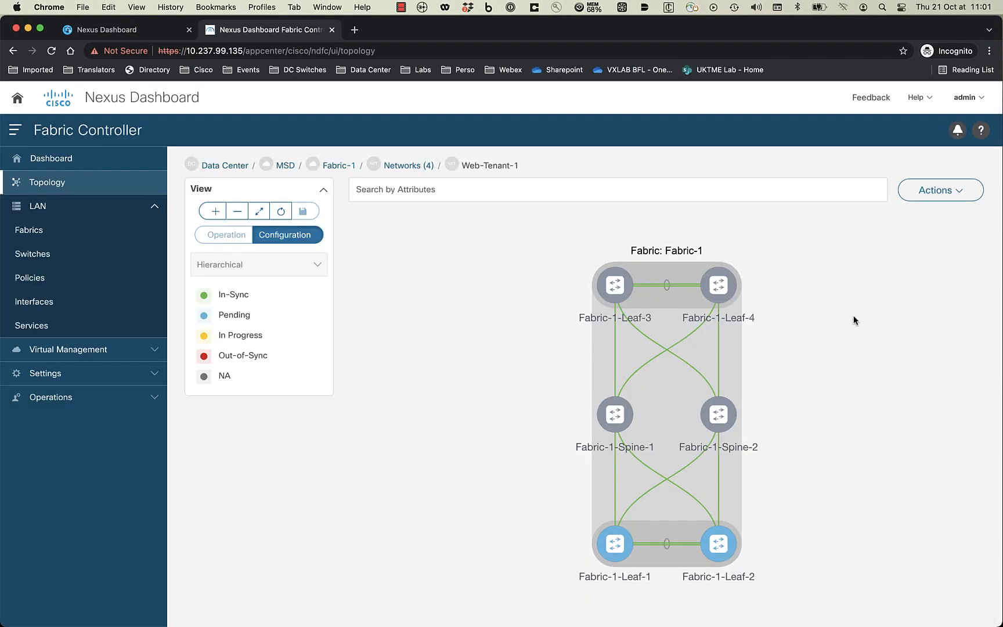
# - Open App-Tenant-1's attachment editor for Fabric-1-Leaf-1 and Leaf-2
pyautogui.click(416, 166)
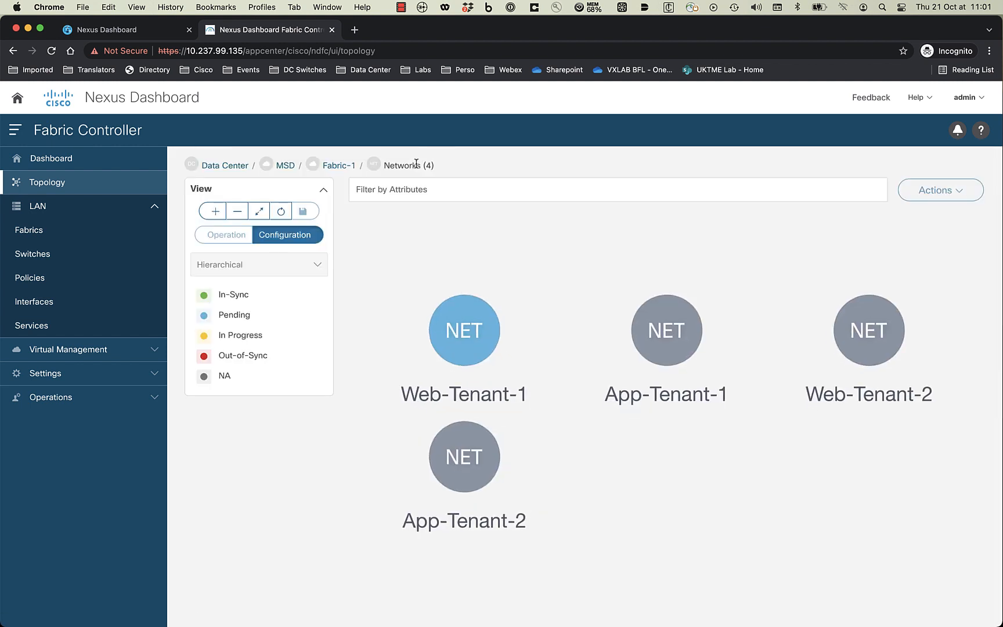
pyautogui.click(691, 326)
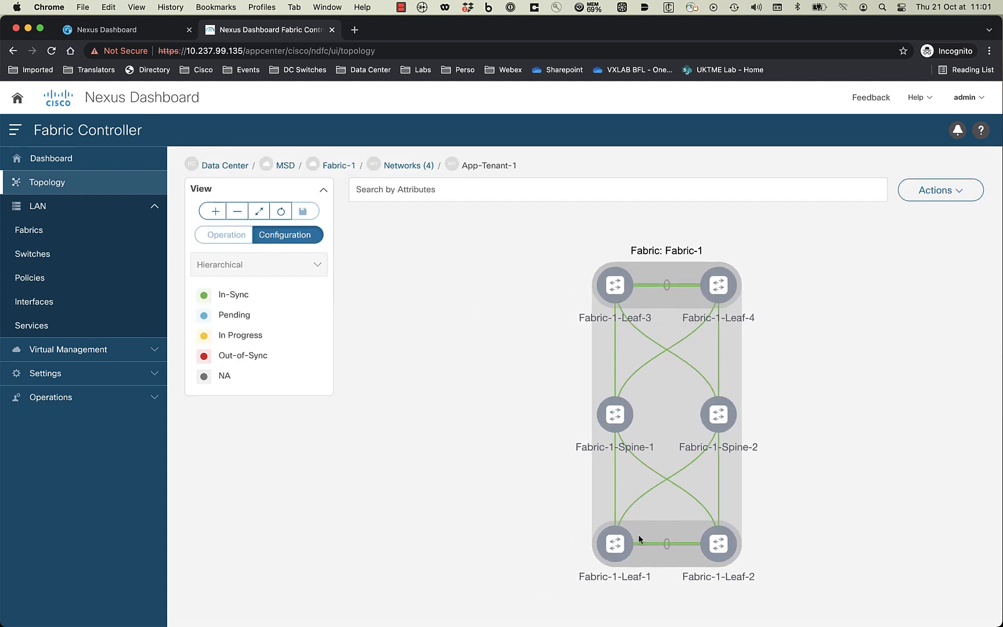
pyautogui.rightClick(626, 548)
pyautogui.click(666, 481)
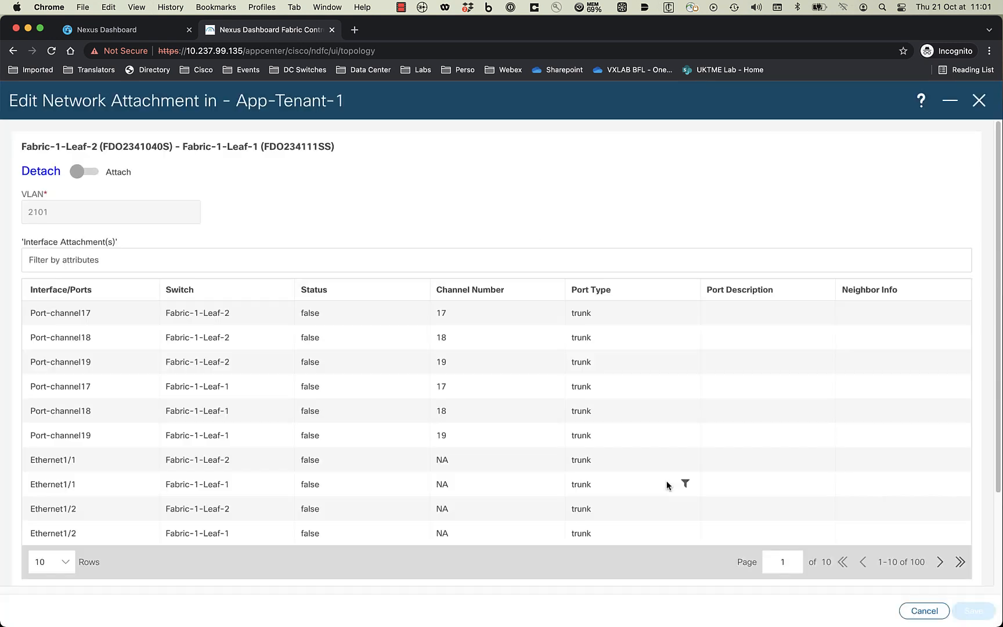
# - Attach App-Tenant-1 on Port-channels 17–19 of both leaves, save, and preview Fabric-1's Deploy Config
pyautogui.click(85, 172)
pyautogui.click(36, 317)
pyautogui.click(36, 341)
pyautogui.click(35, 366)
pyautogui.click(36, 390)
pyautogui.click(35, 414)
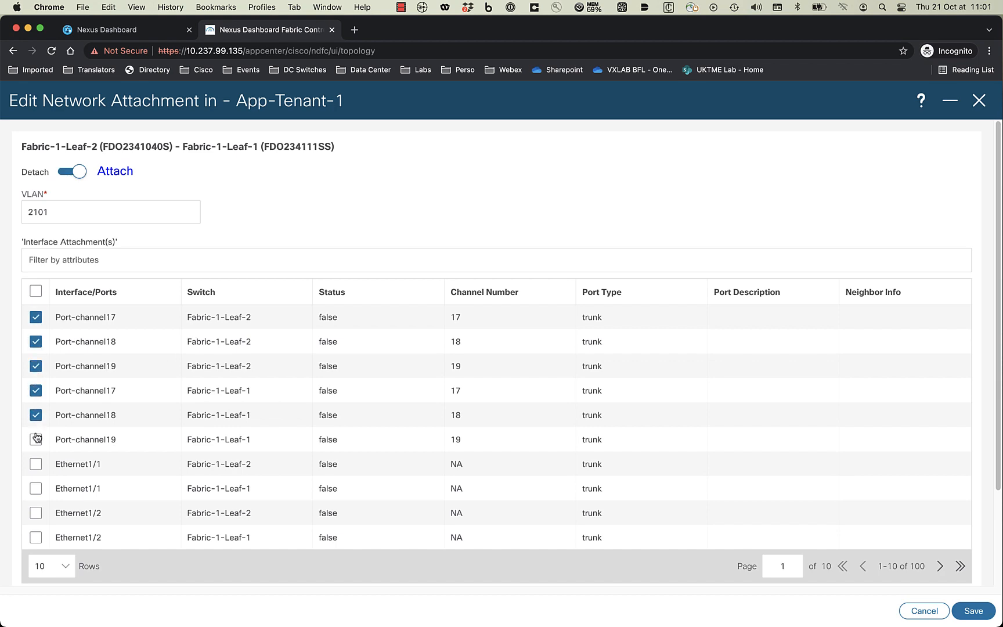
pyautogui.click(35, 439)
pyautogui.click(973, 611)
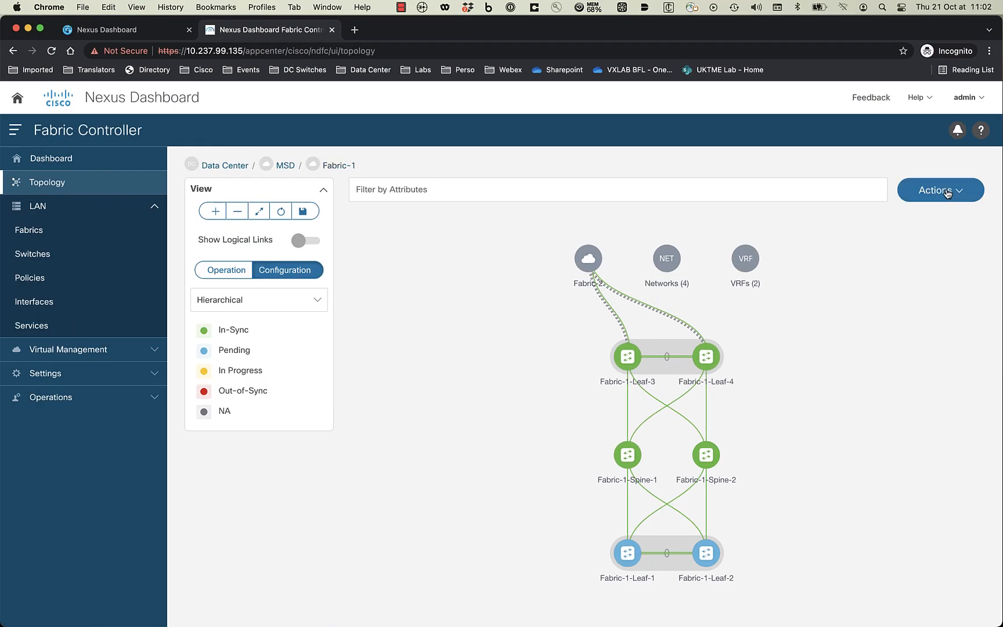
pyautogui.click(947, 193)
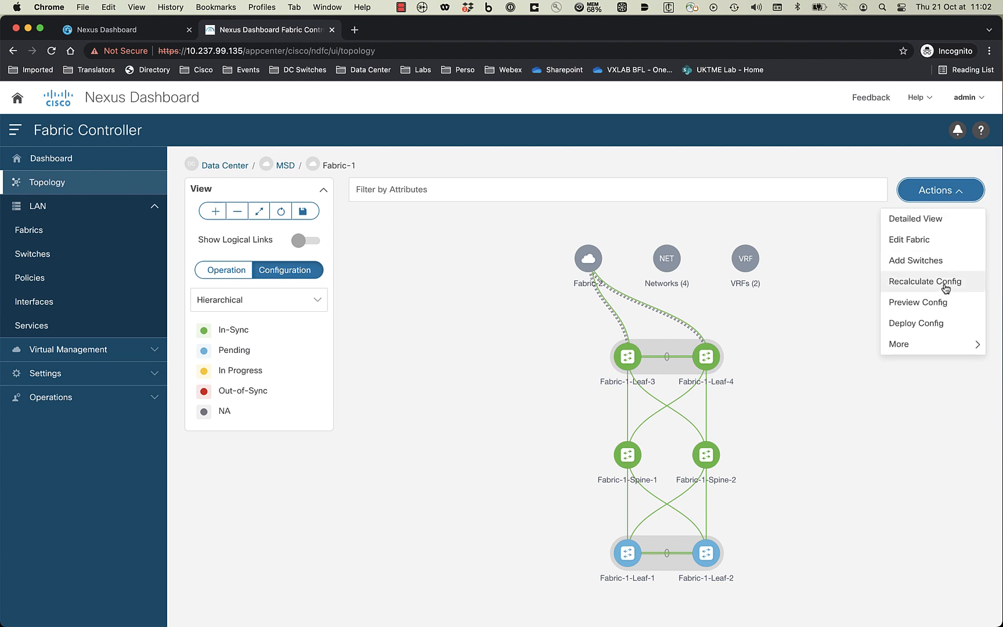
pyautogui.click(930, 325)
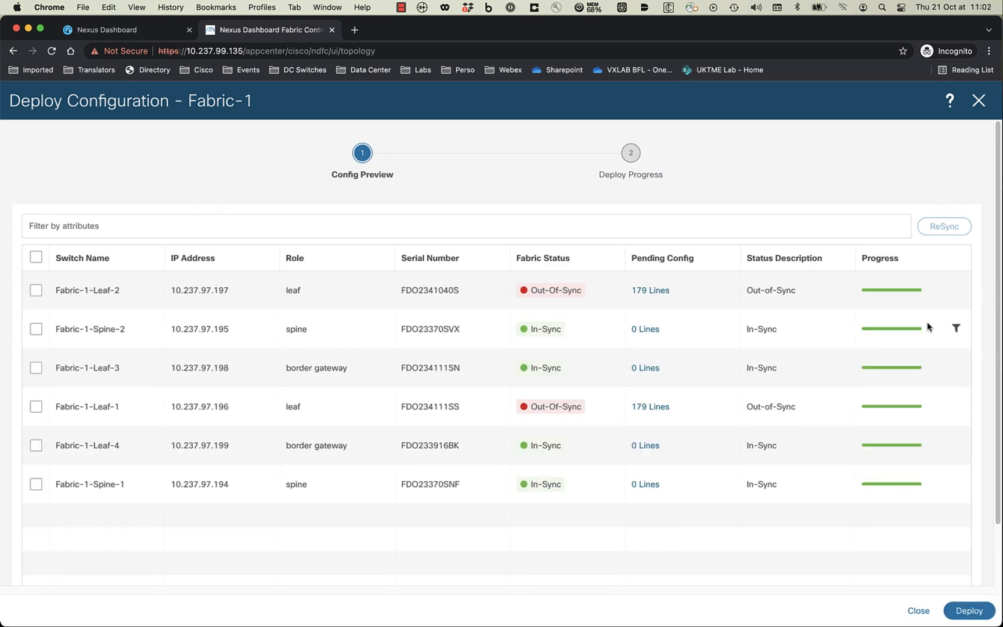
# - Preview Fabric-1-Leaf-2's 179 pending lines, then deploy the configuration to Fabric-1's switches
pyautogui.click(651, 290)
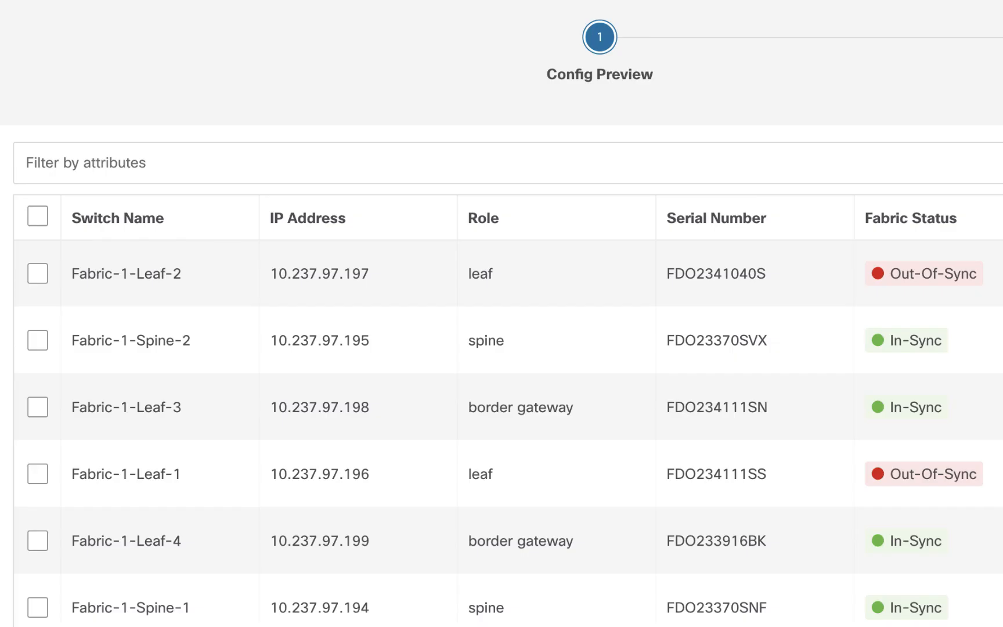
pyautogui.click(958, 611)
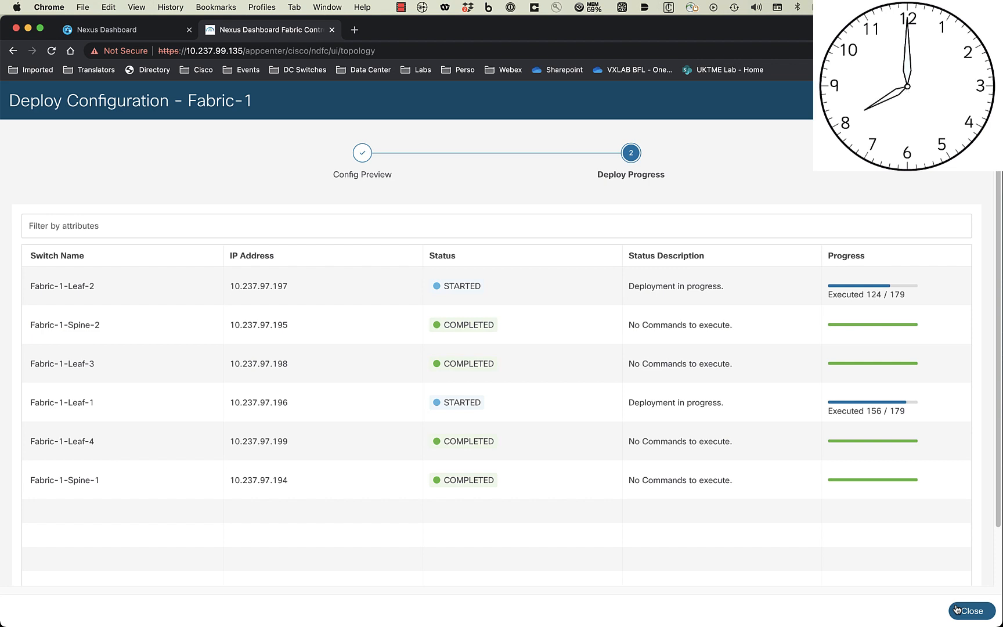
pyautogui.click(977, 611)
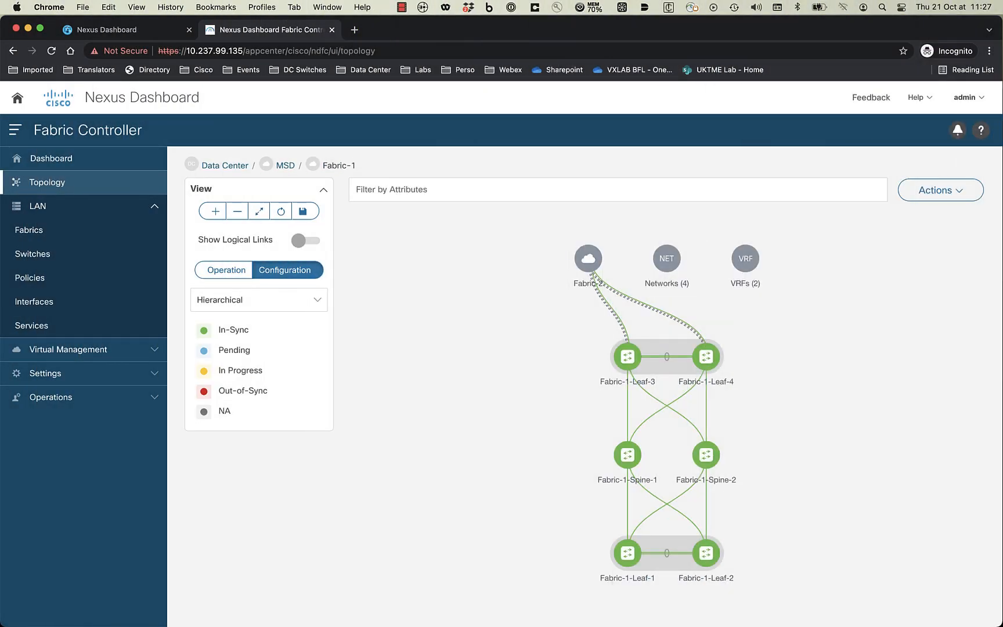
# - Check Web-Tenant-1's attached leaves on Fabric-1, then move from the MSD topology to Fabric-2
pyautogui.click(670, 264)
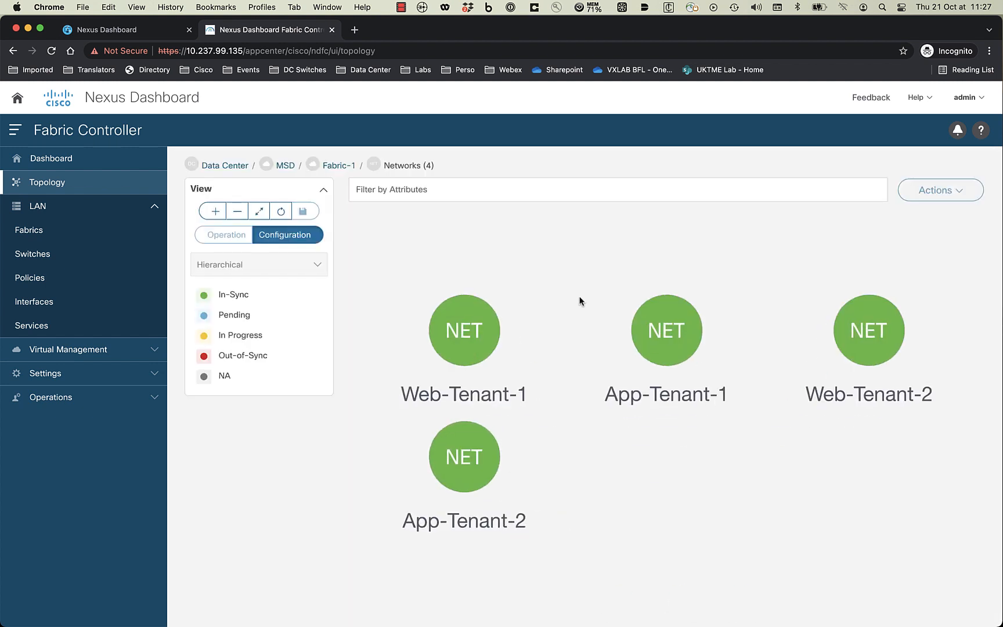
pyautogui.click(487, 351)
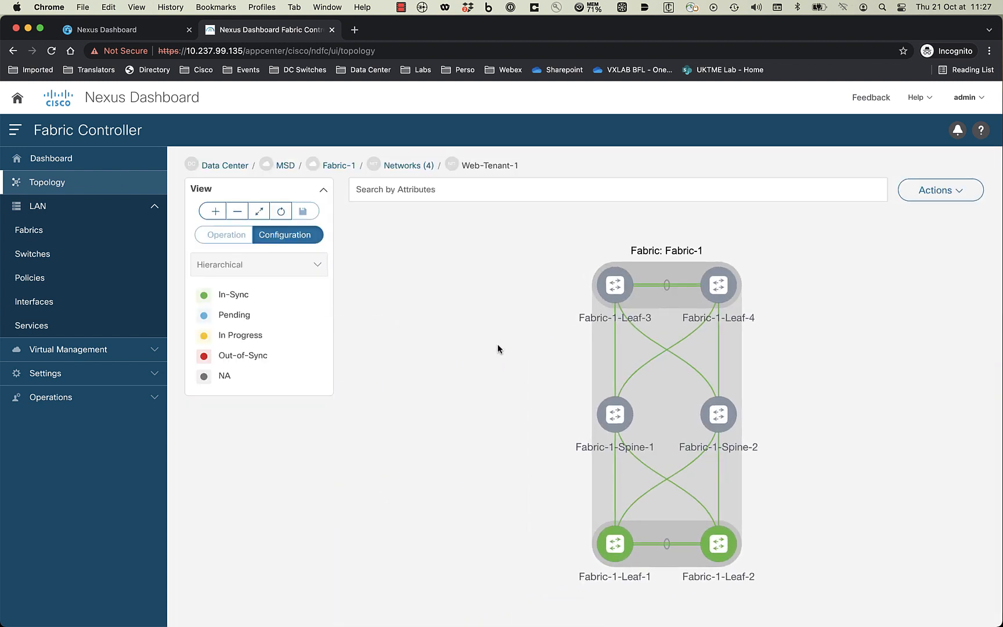
pyautogui.click(286, 167)
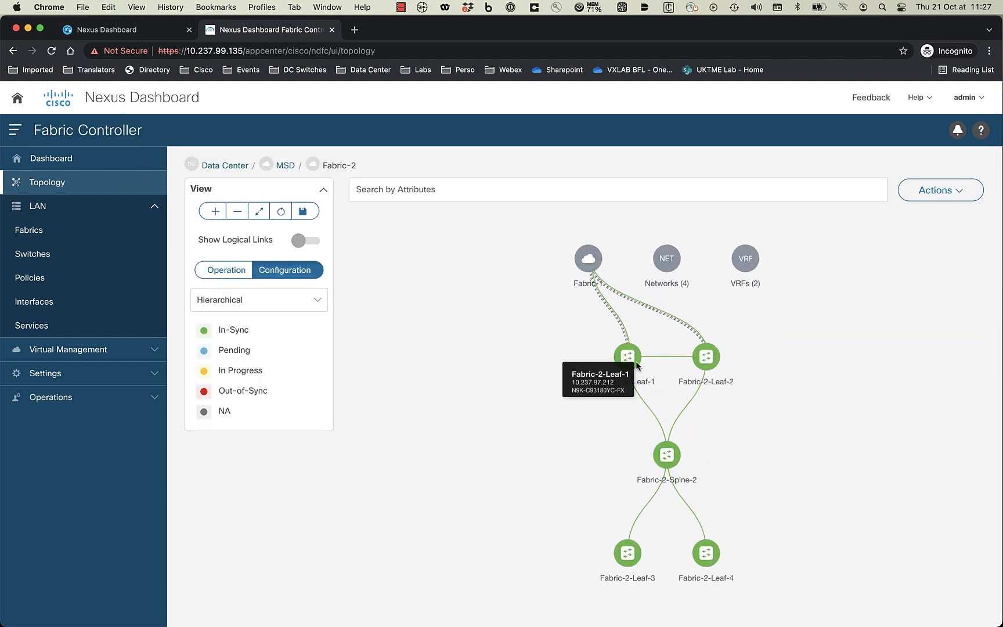
pyautogui.click(949, 191)
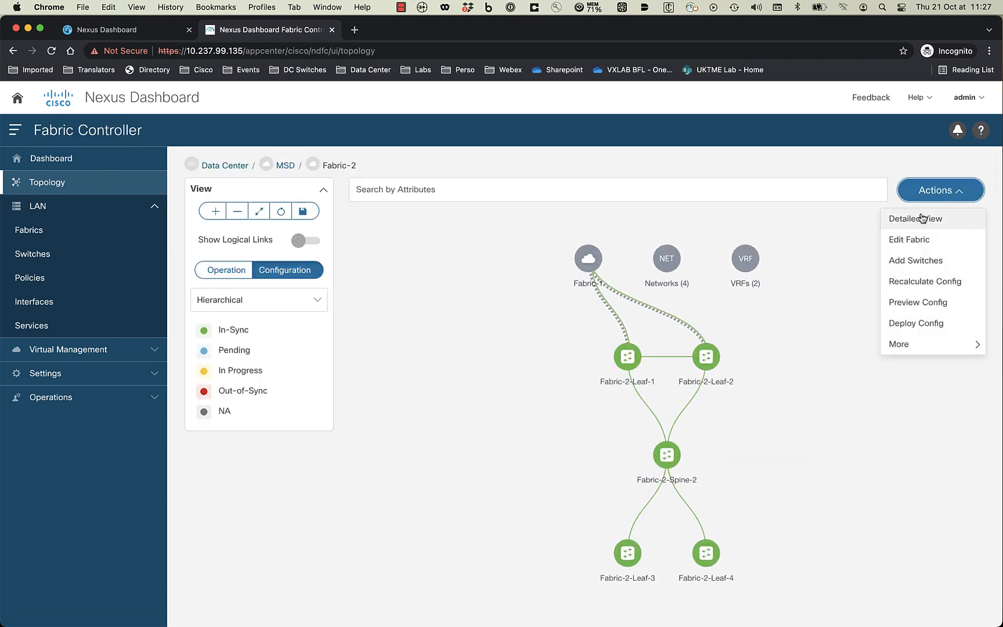
# - In Fabric-2's Detailed View, select the App-Tenant-1 and Web-Tenant-1 networks
pyautogui.click(918, 218)
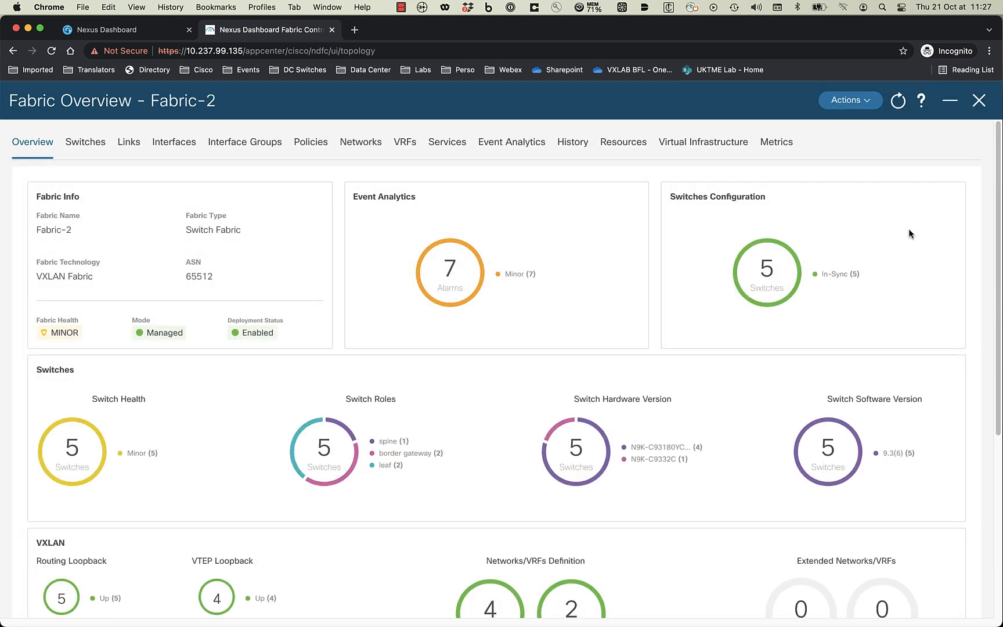
pyautogui.click(352, 144)
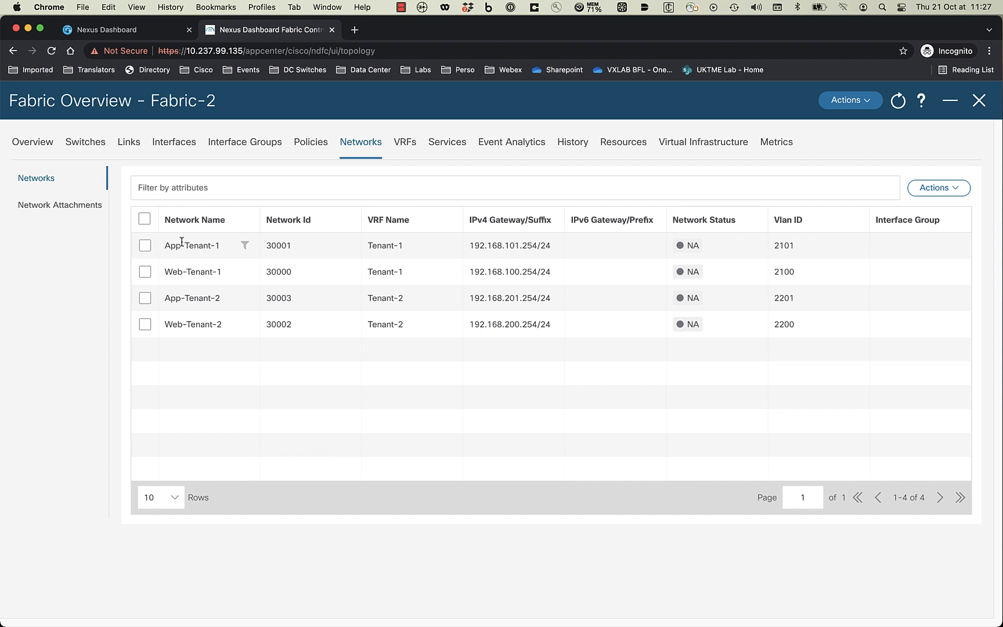
pyautogui.click(145, 245)
pyautogui.click(145, 272)
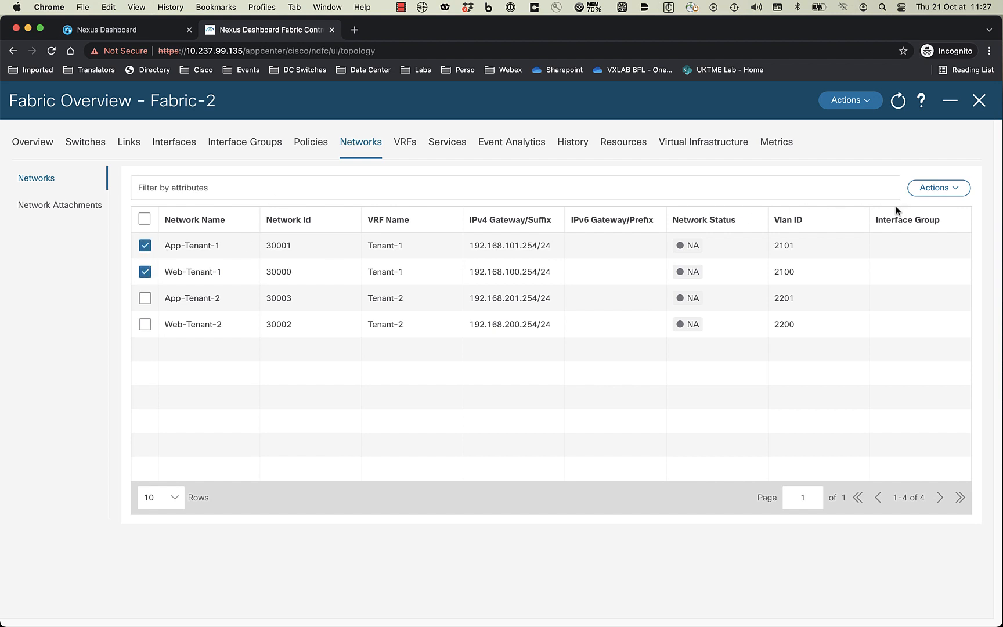
# - Assign the two selected networks to interface group Web-App-Tenant-1 and save
pyautogui.click(938, 188)
pyautogui.click(890, 323)
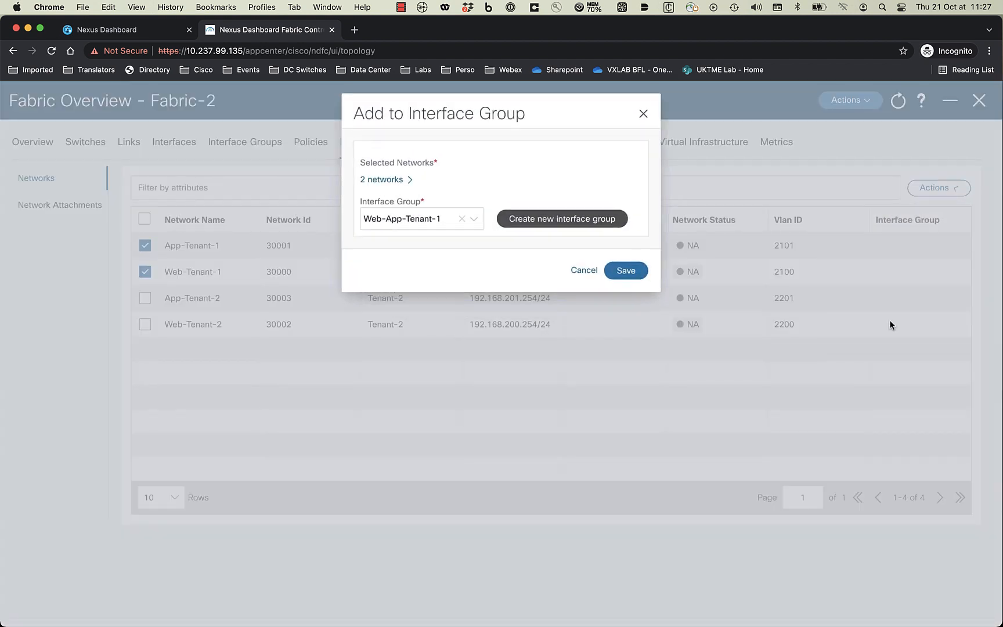
pyautogui.click(629, 271)
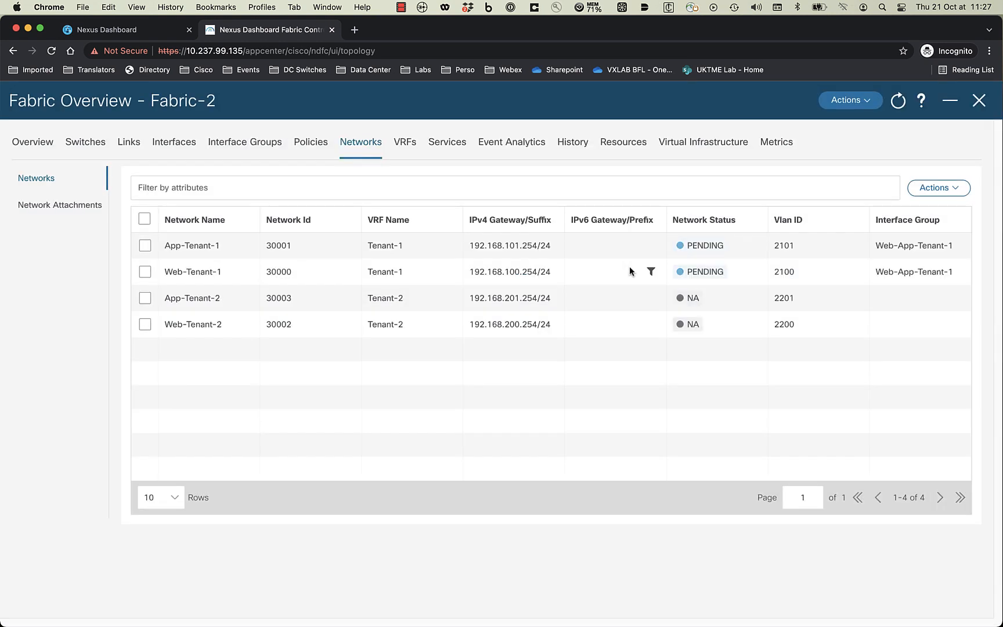
pyautogui.click(852, 101)
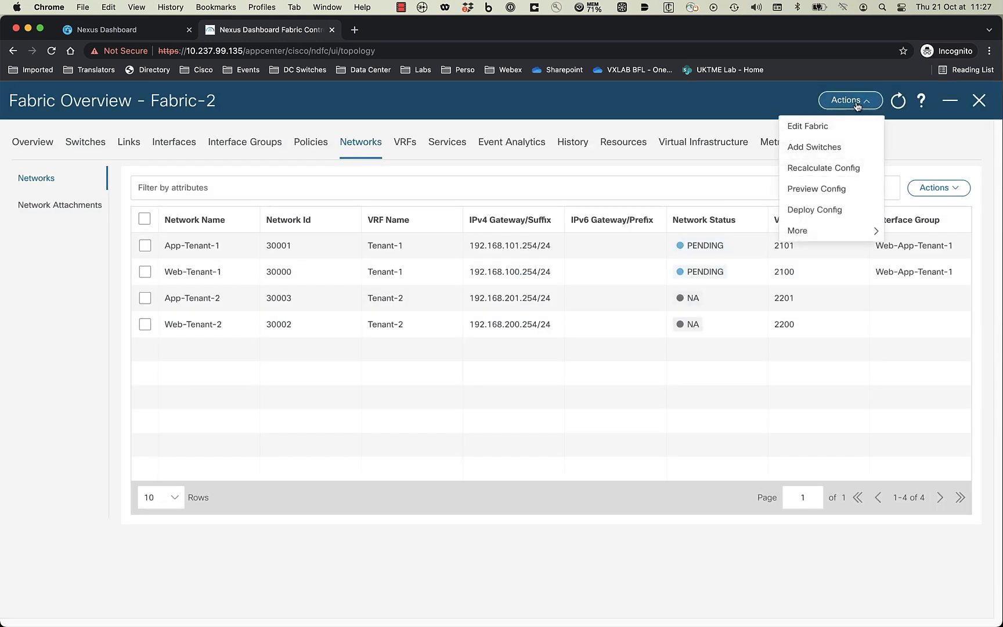
# - Deploy Fabric-2's pending config after previewing Fabric-2-Leaf-4's 95 lines
pyautogui.click(815, 210)
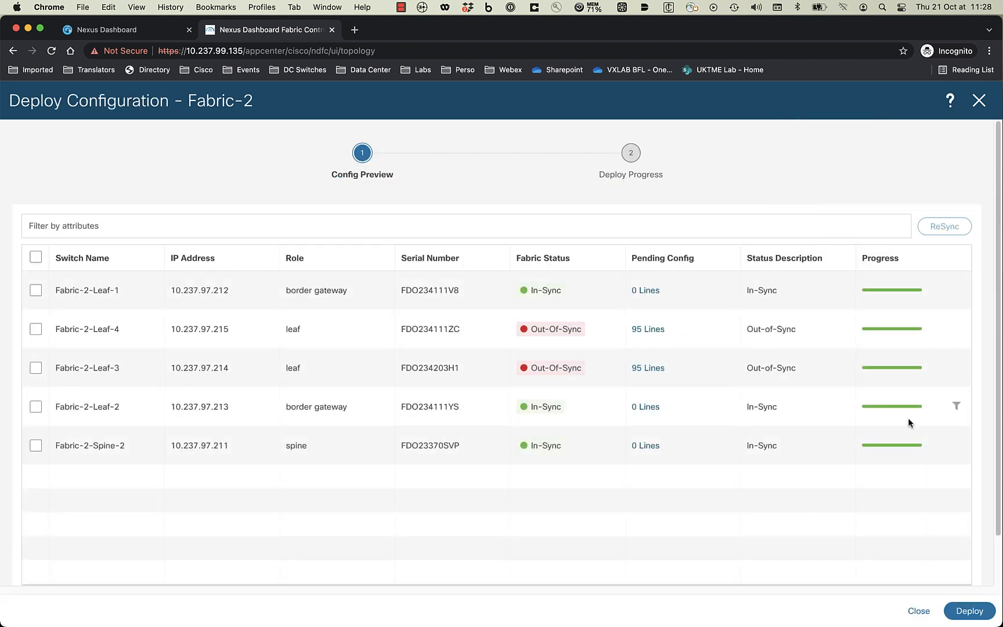
pyautogui.click(644, 329)
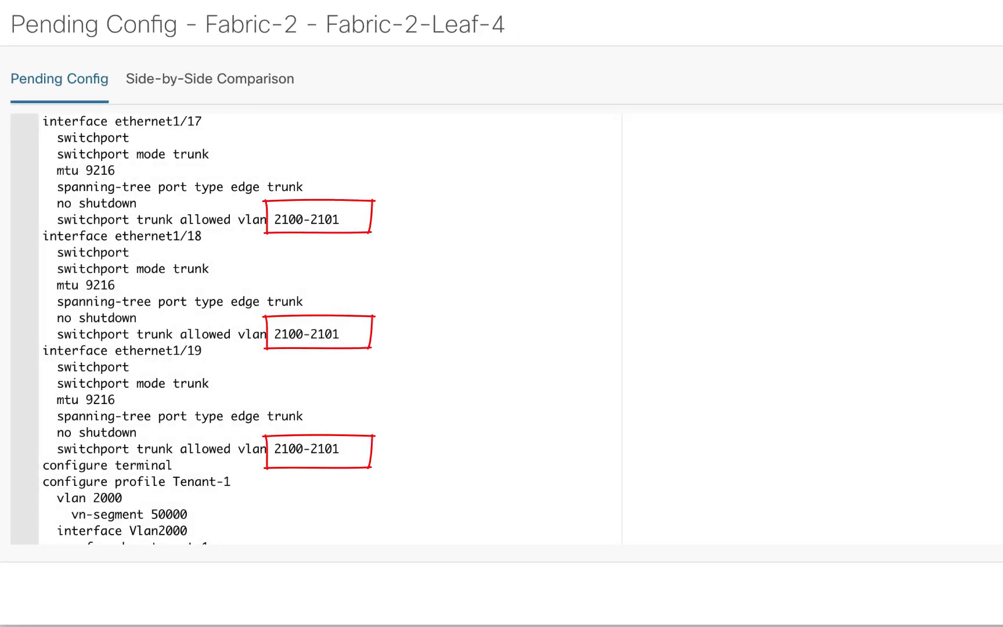
pyautogui.click(961, 510)
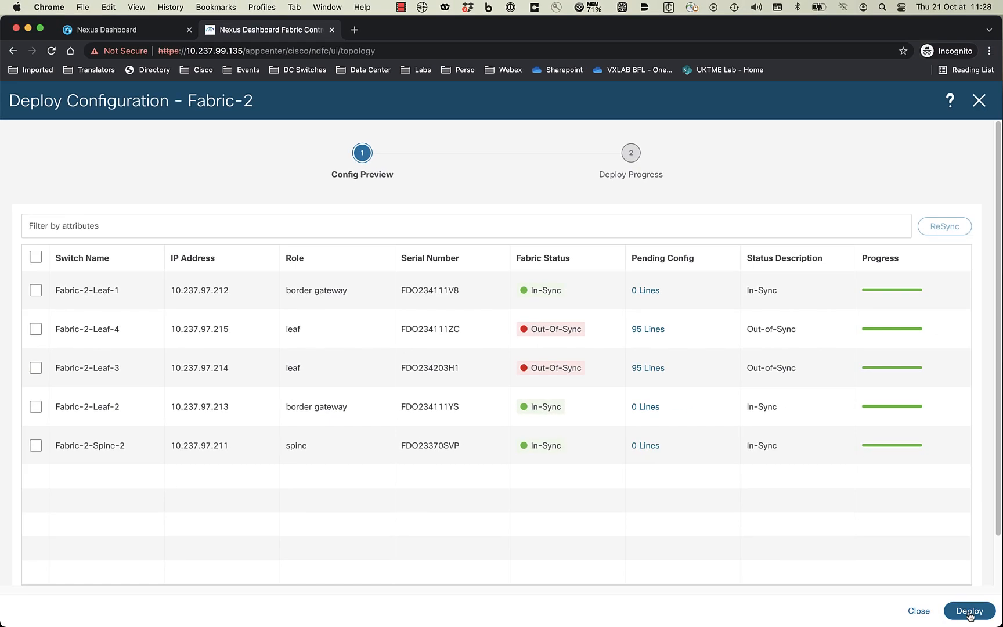
pyautogui.click(970, 612)
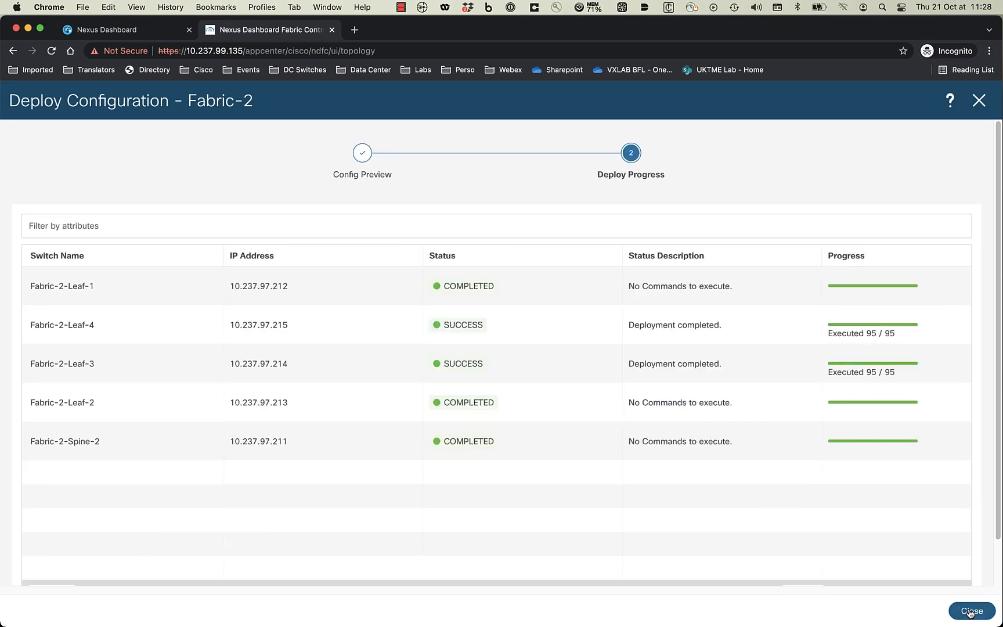
pyautogui.click(967, 612)
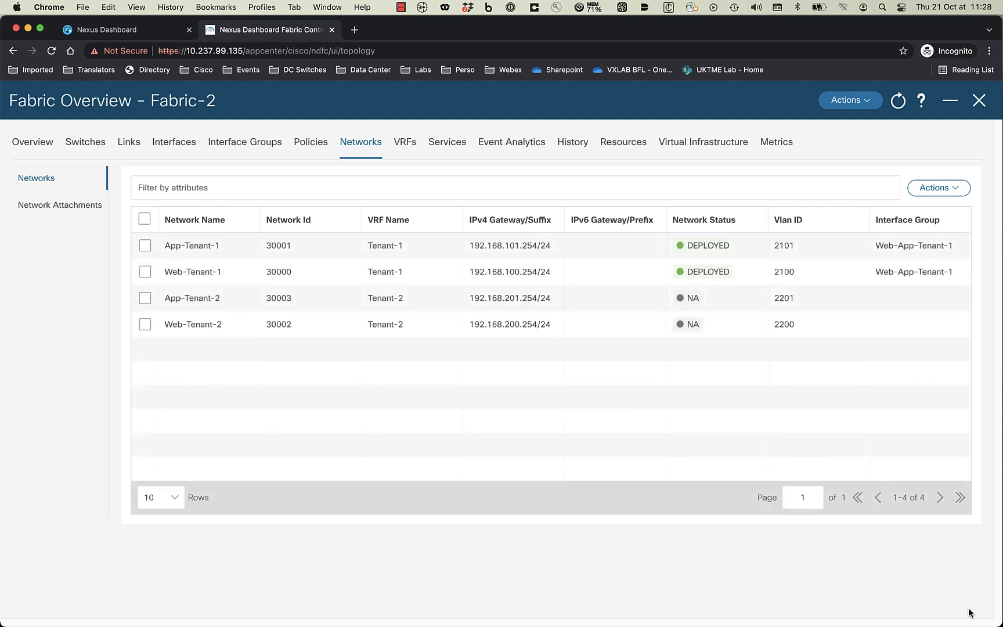
# - Confirm Web-Tenant-1 is In-Sync on Fabric-2's leaves and return to the MSD topology
pyautogui.click(980, 101)
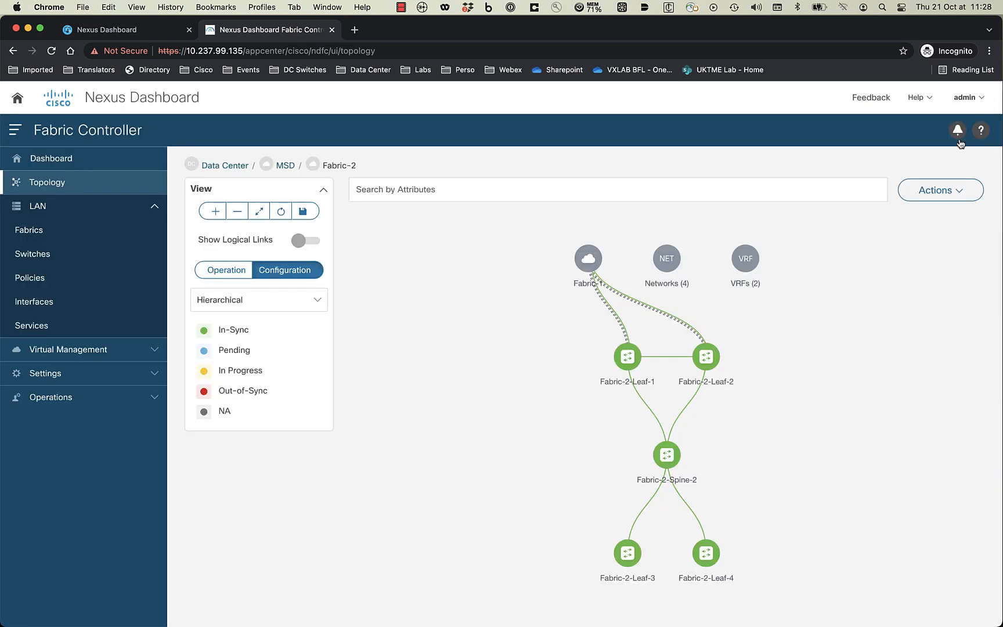
pyautogui.click(666, 261)
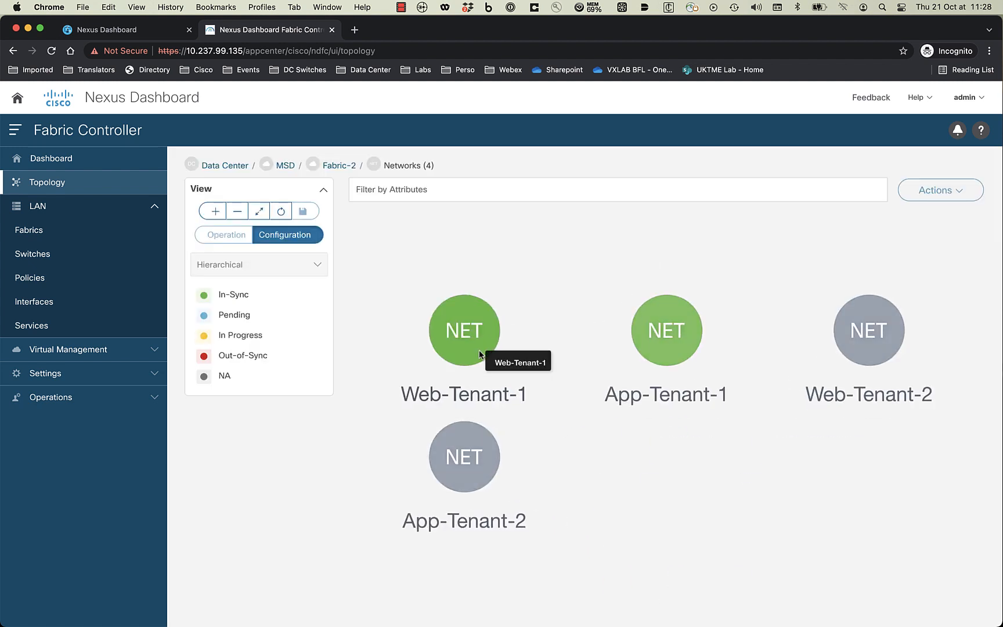
pyautogui.click(479, 349)
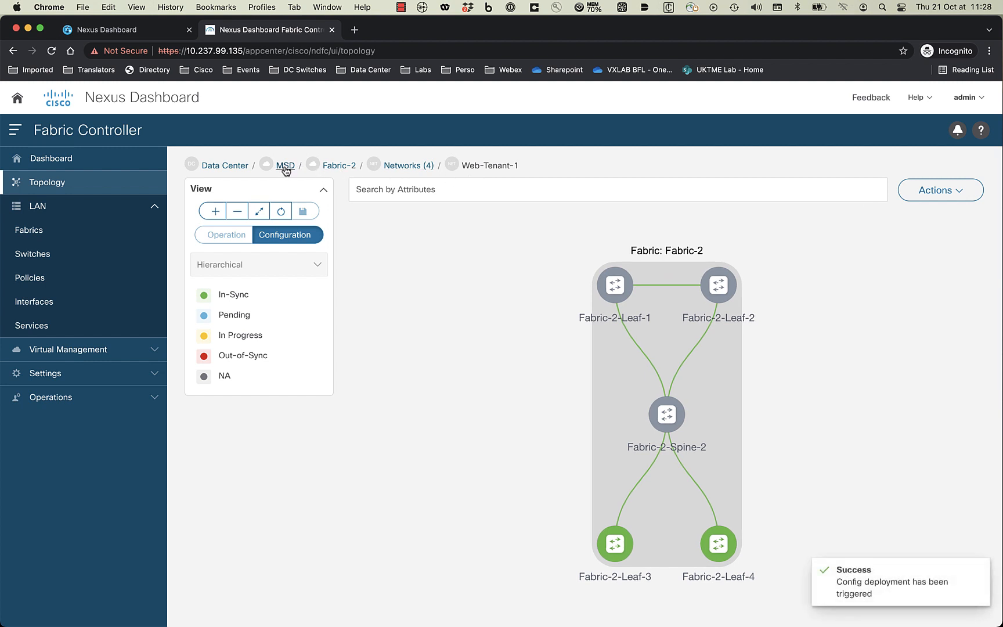
pyautogui.click(286, 168)
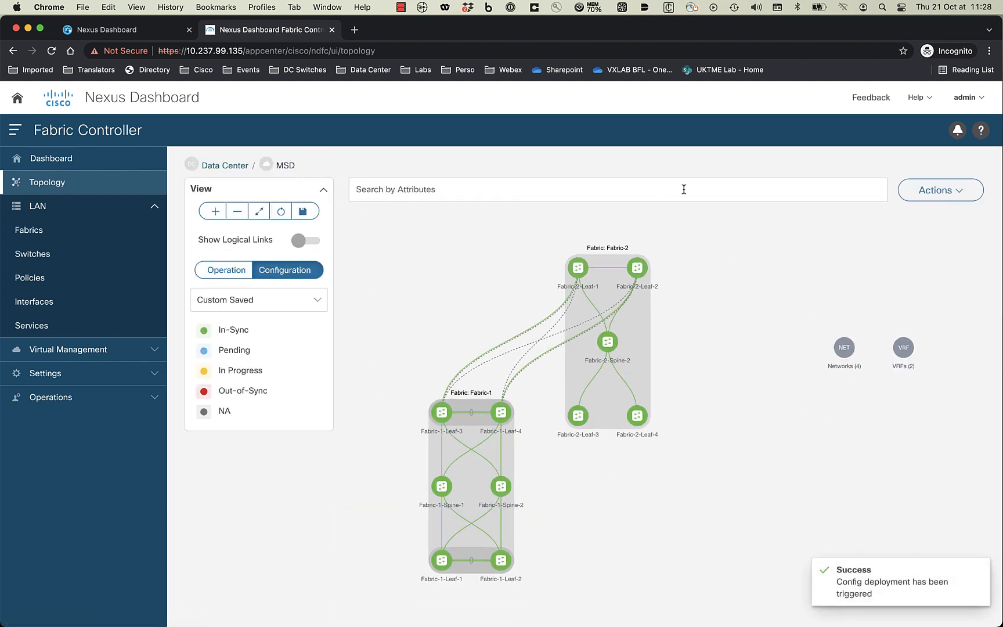
# - Open the MSD fabric's Network Attachments list in its Detailed View
pyautogui.click(923, 191)
pyautogui.click(916, 224)
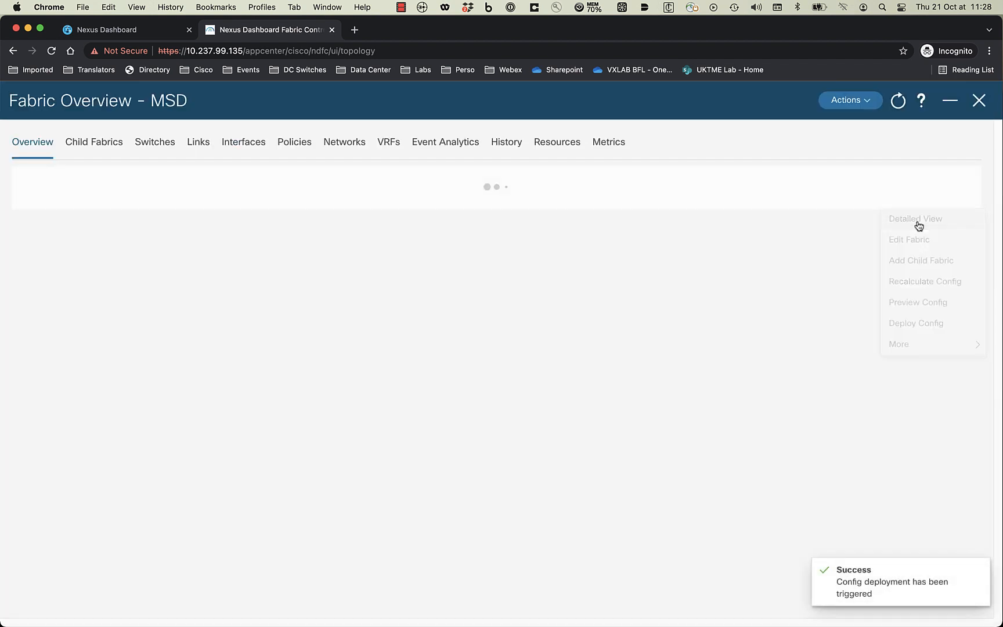
pyautogui.click(345, 144)
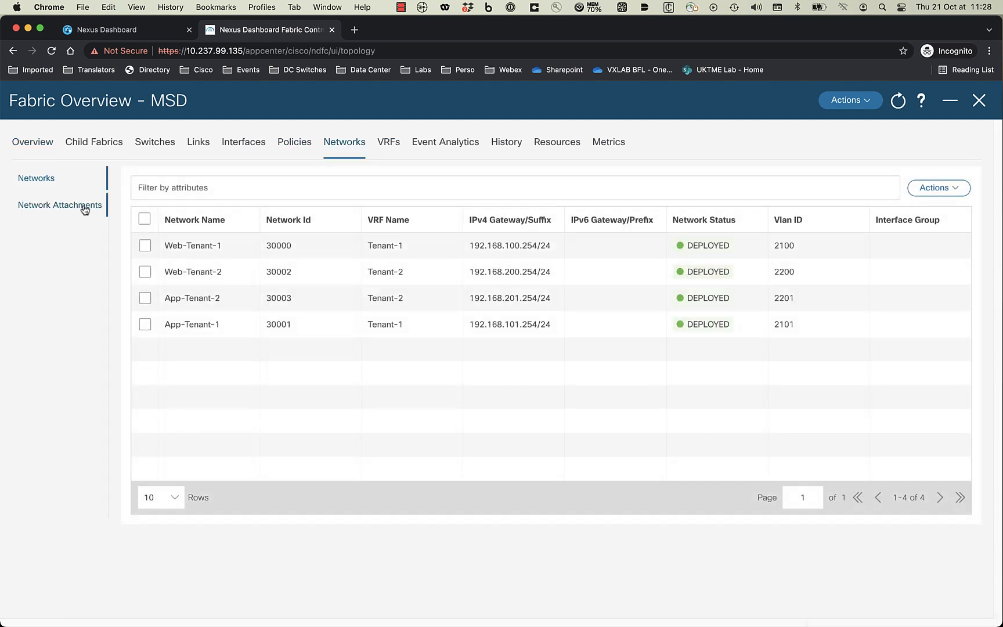
pyautogui.click(85, 207)
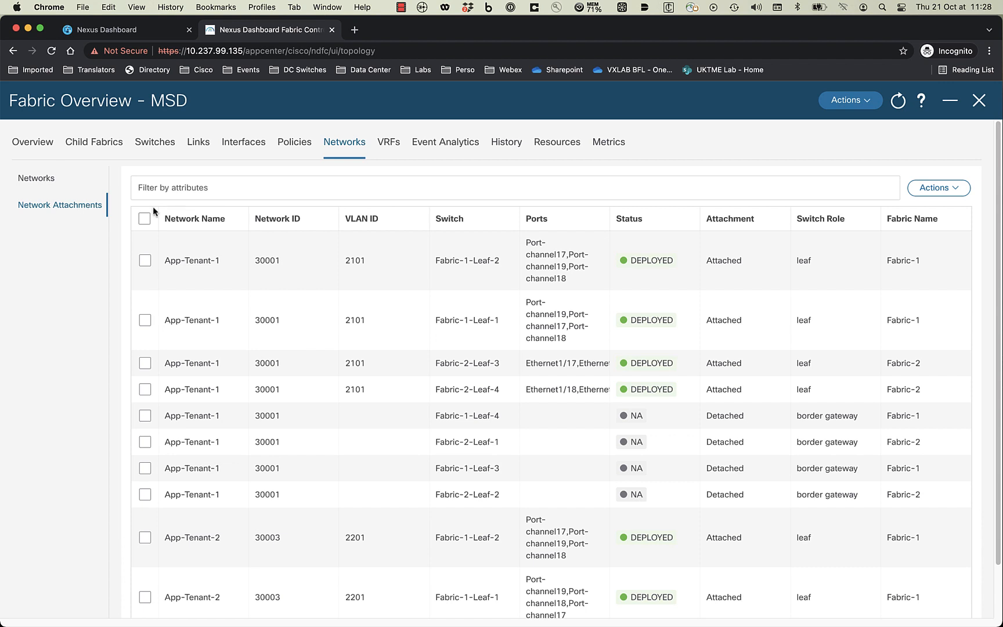
# - Sort attachments by Switch Role, select all rows, and Quick Attach them to the border gateways
pyautogui.click(854, 228)
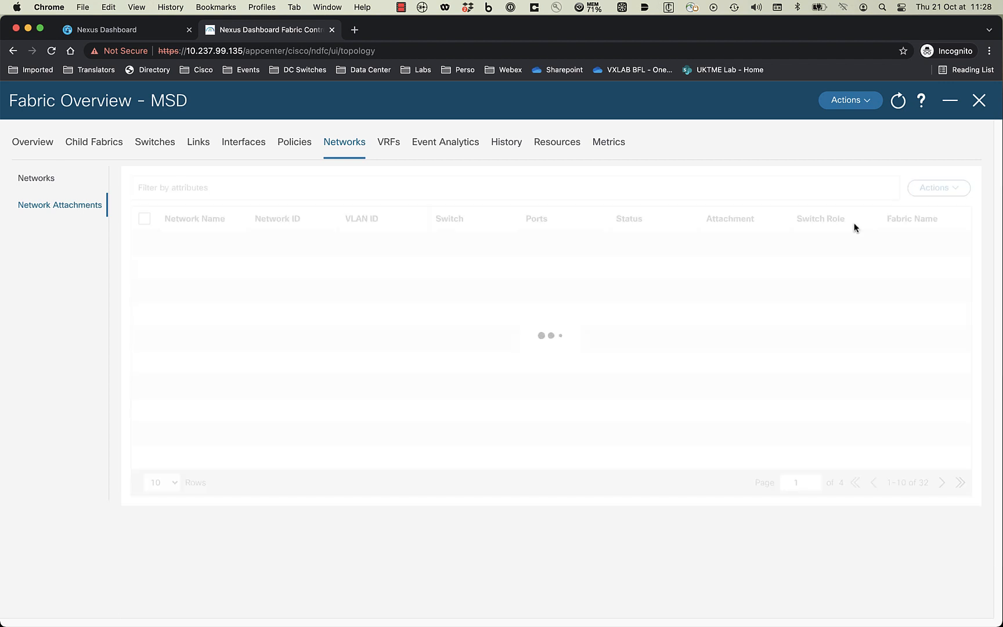
pyautogui.scroll(-1, 412, 441)
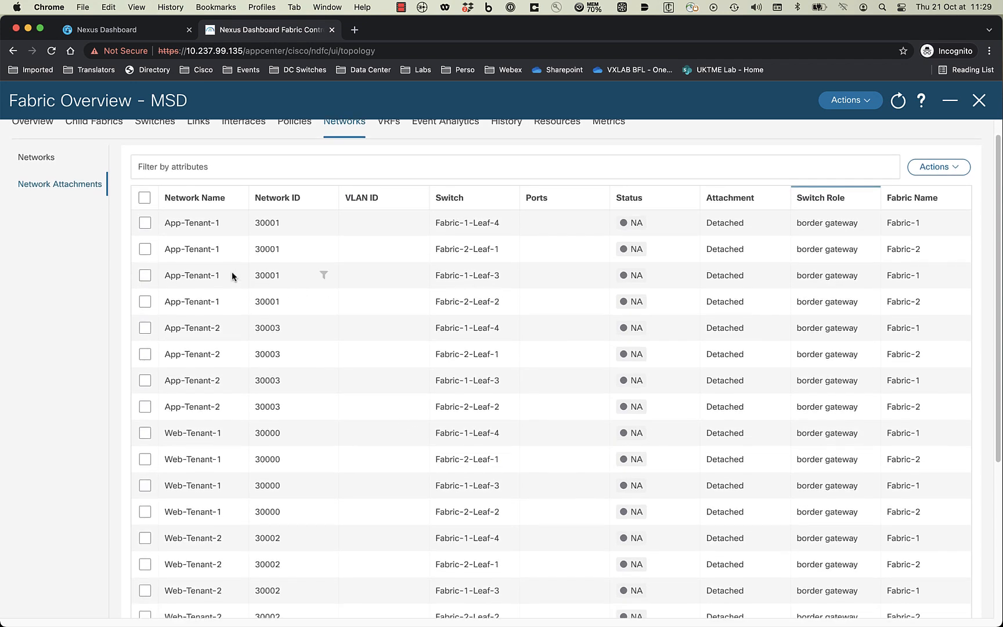
pyautogui.click(144, 198)
pyautogui.scroll(1, 952, 192)
pyautogui.click(952, 189)
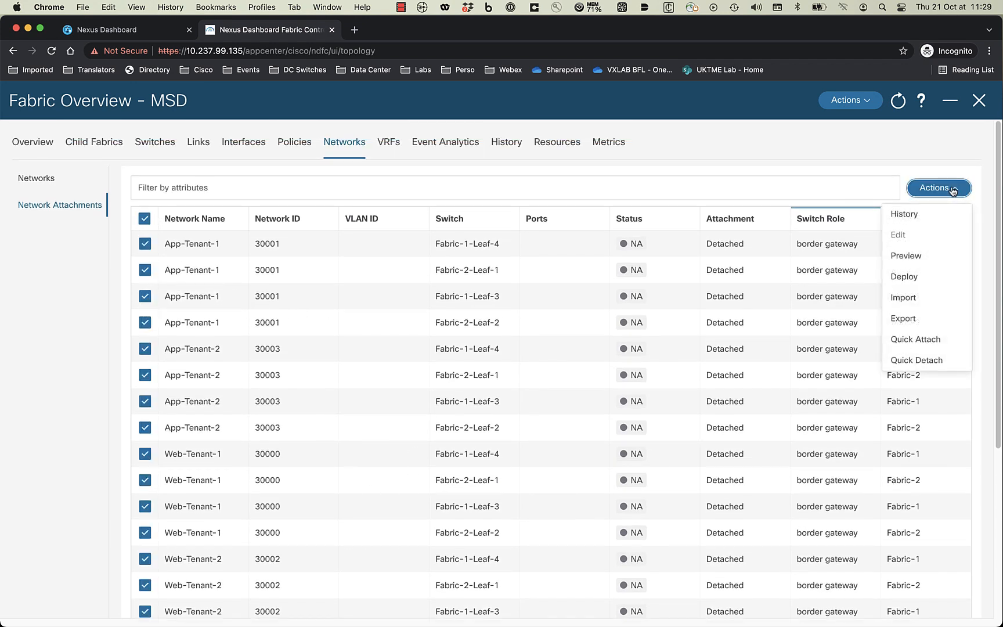
pyautogui.click(931, 343)
# - Deploy the MSD fabric's pending config, pushing 131 commands to each border gateway
pyautogui.click(850, 100)
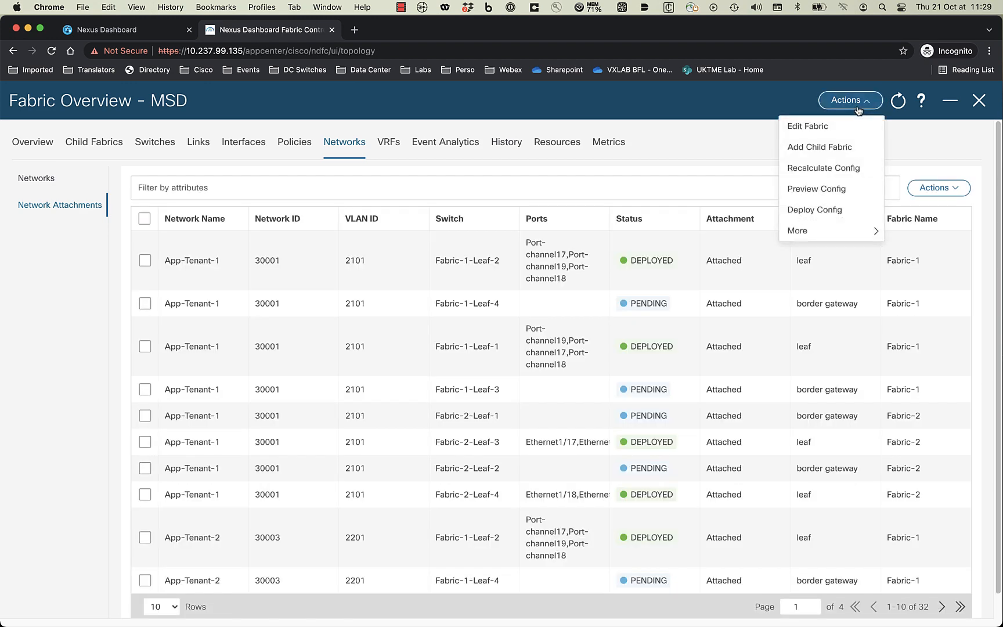
pyautogui.click(823, 212)
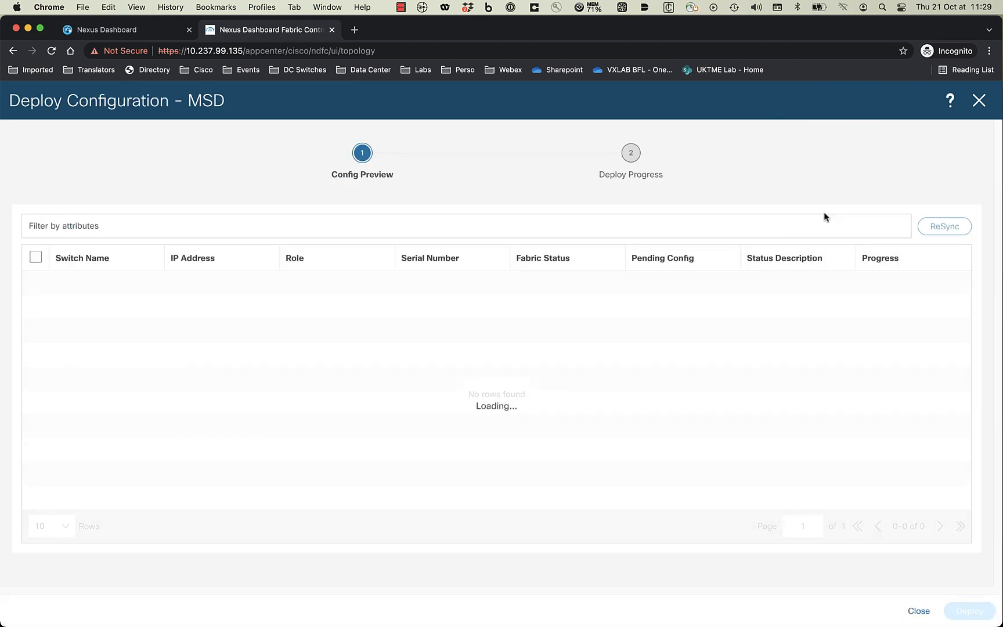
pyautogui.click(965, 612)
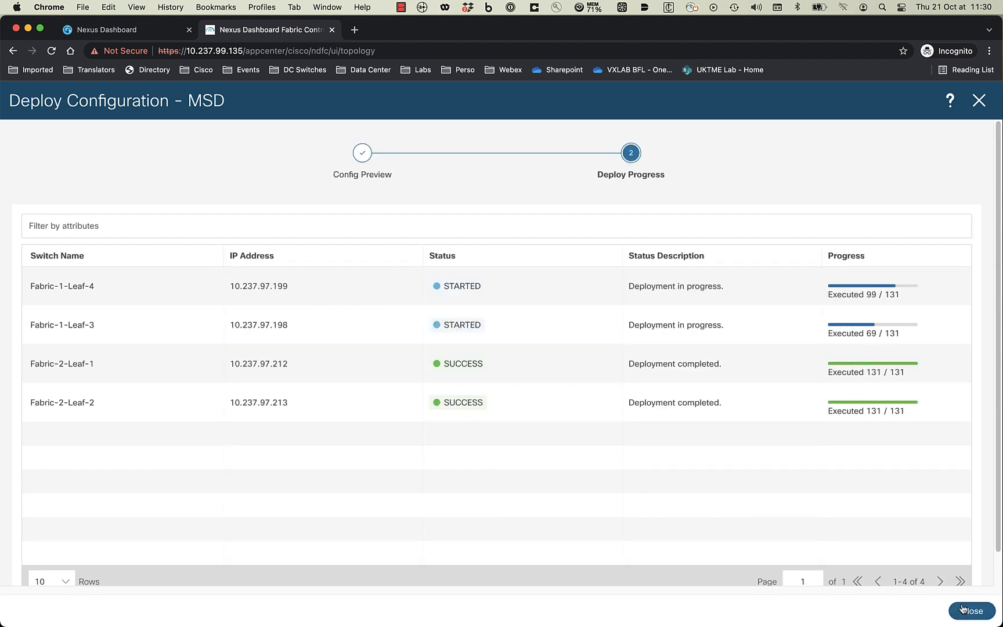
pyautogui.click(972, 611)
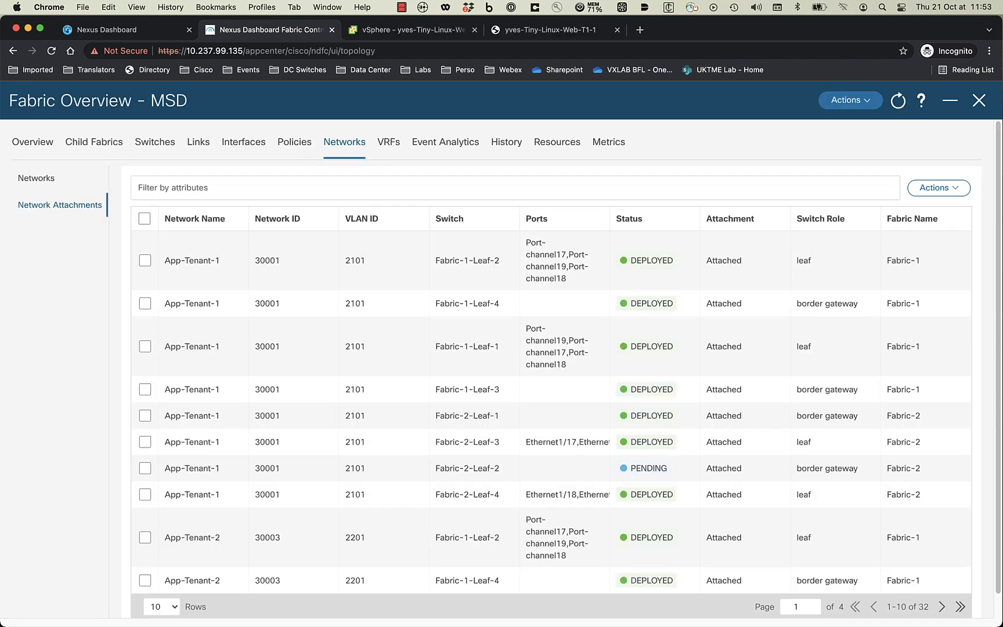
# - Close the MSD overview, verify Web-Tenant-1's switches are In-Sync, and return to the MSD topology
pyautogui.click(972, 107)
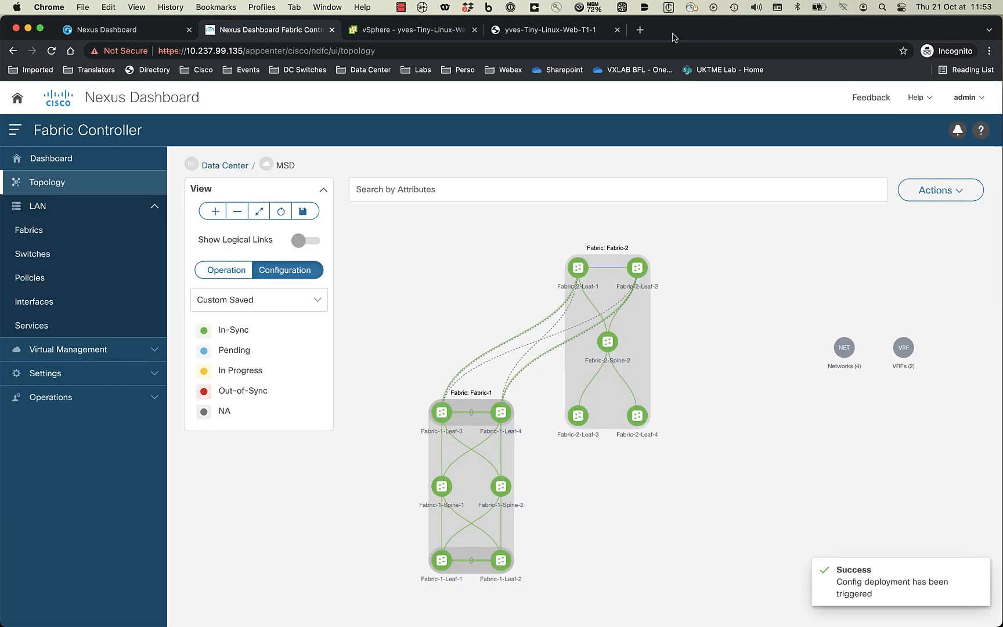
pyautogui.click(586, 30)
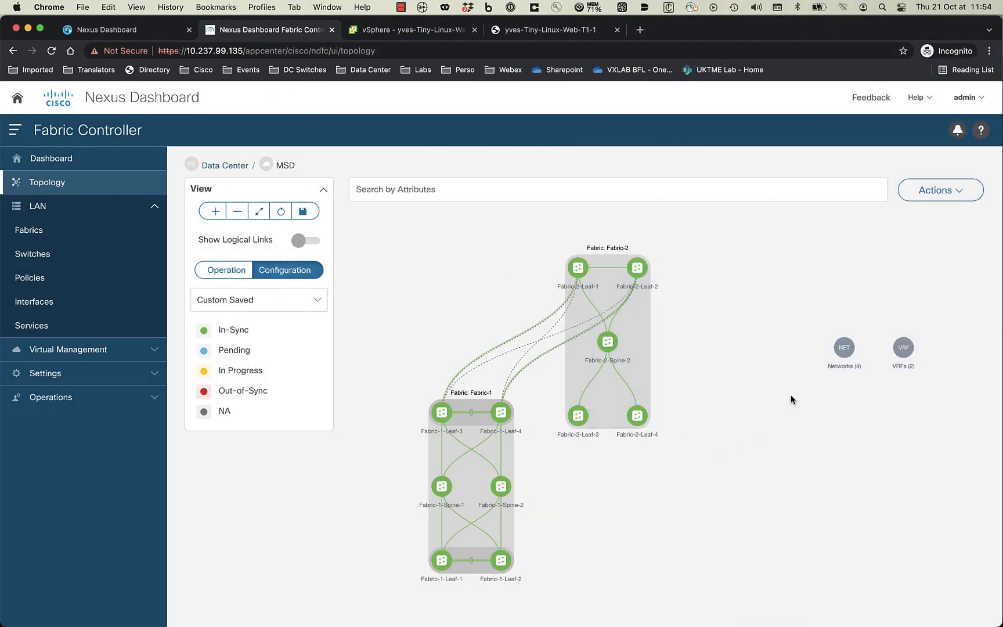
pyautogui.doubleClick(845, 348)
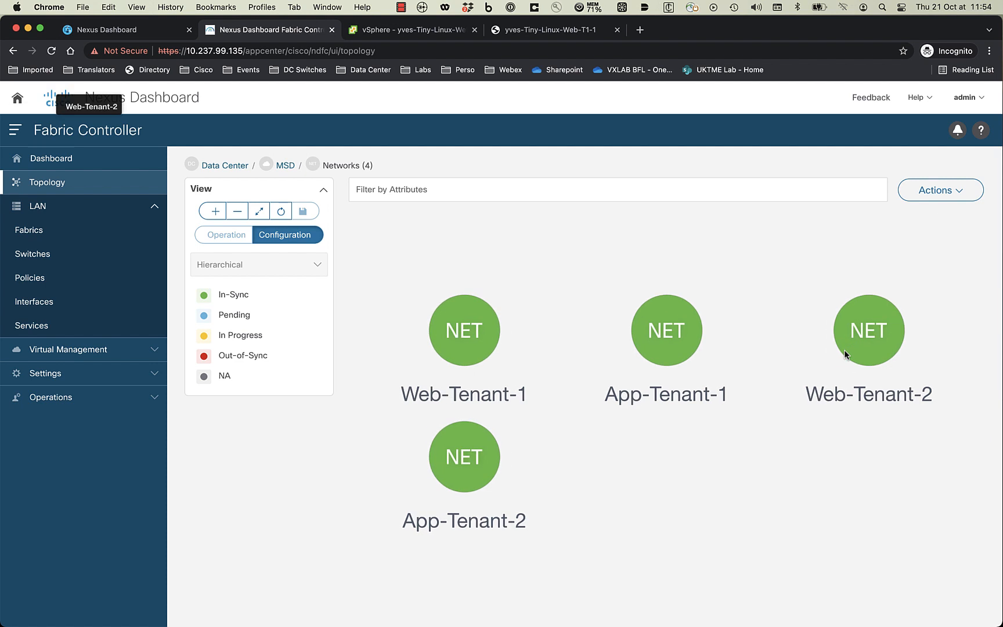
pyautogui.doubleClick(452, 358)
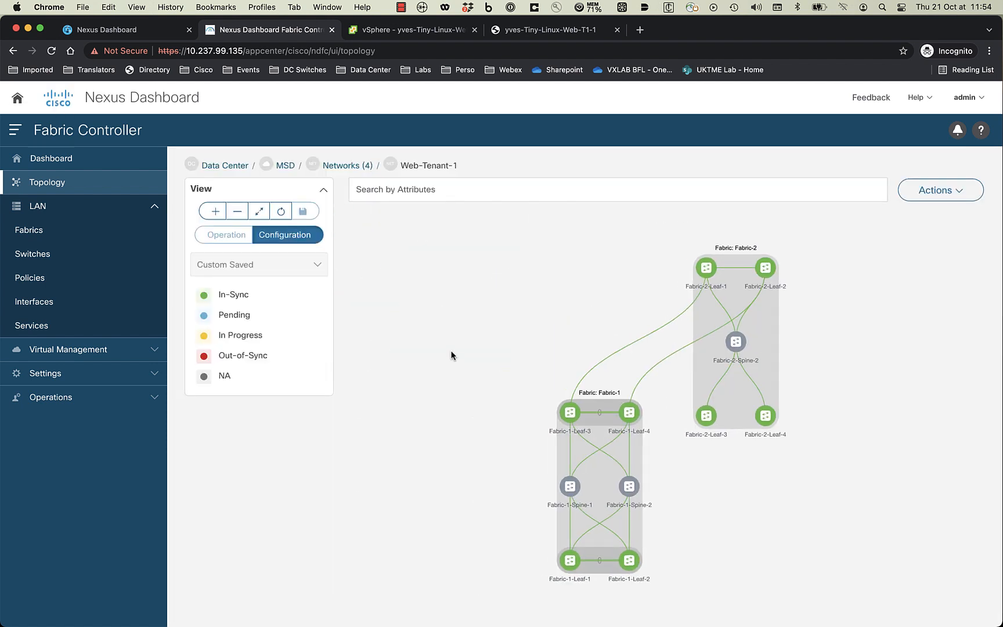
pyautogui.click(291, 167)
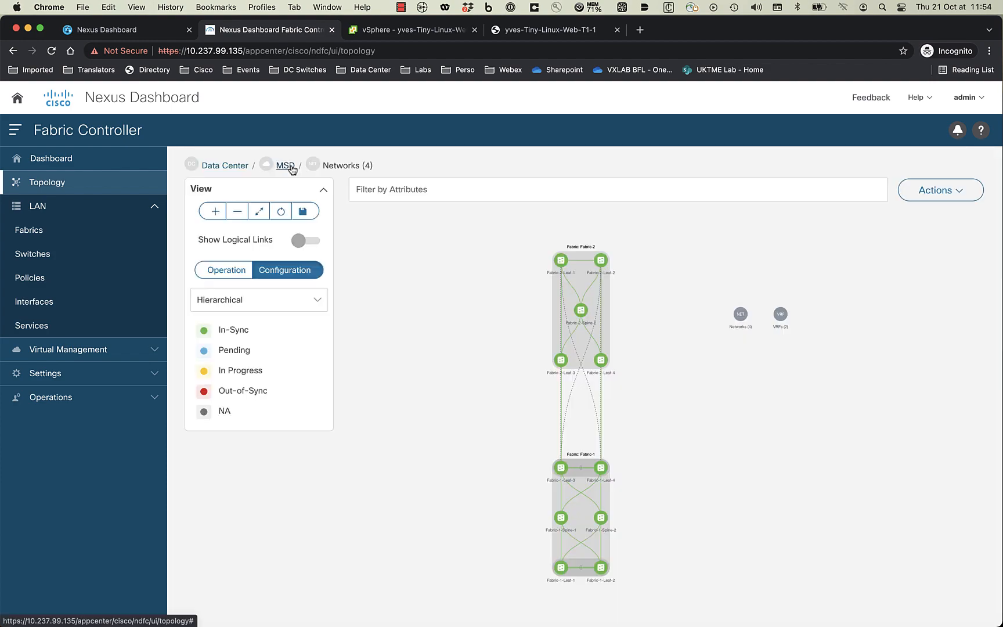
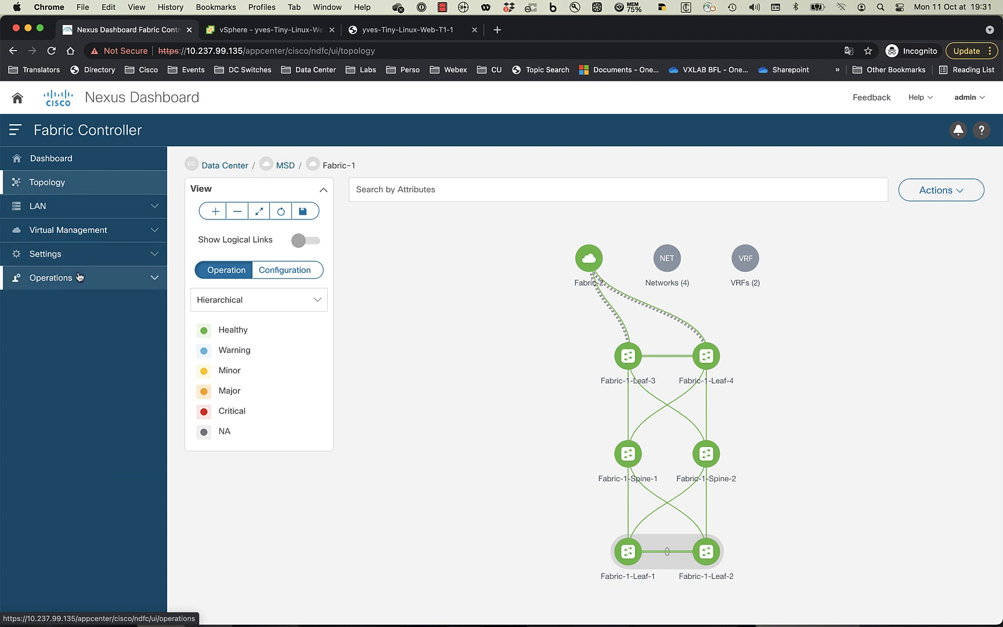
# - Go to Operations > Templates and open the Import Template dialog
pyautogui.click(74, 278)
pyautogui.click(53, 399)
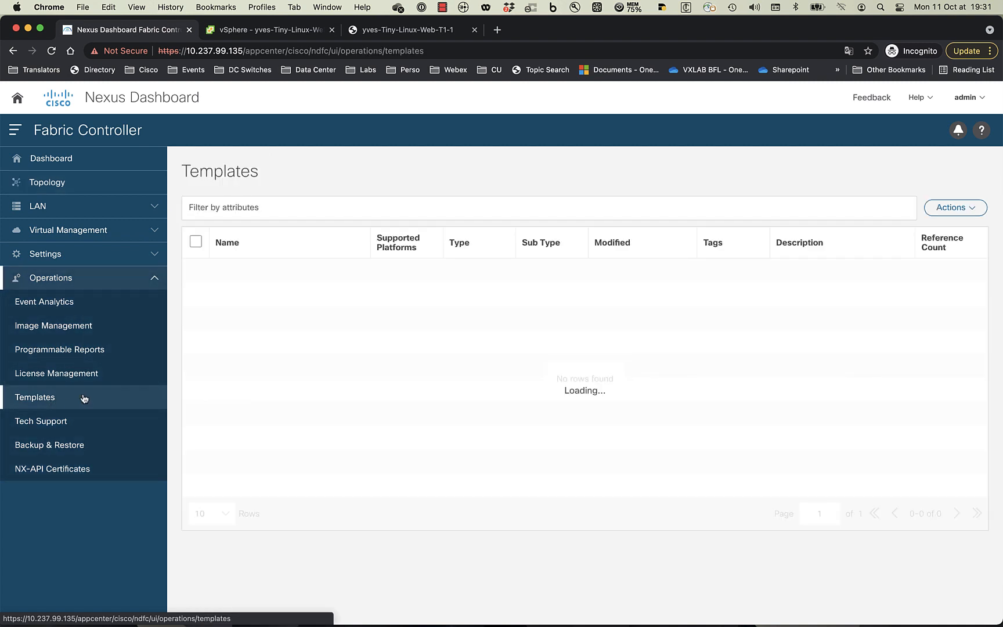
pyautogui.click(963, 210)
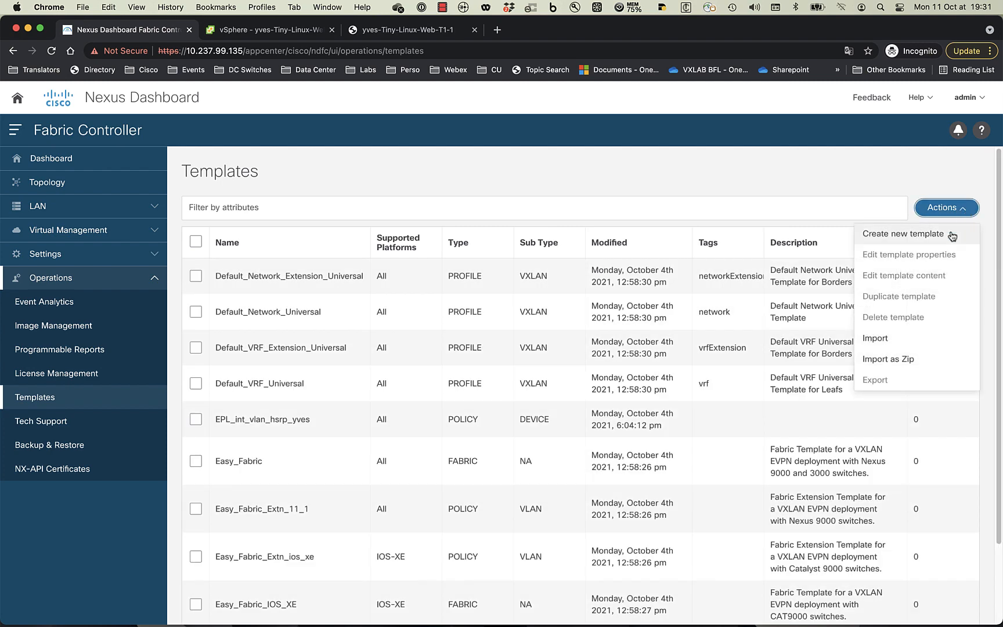
pyautogui.click(876, 339)
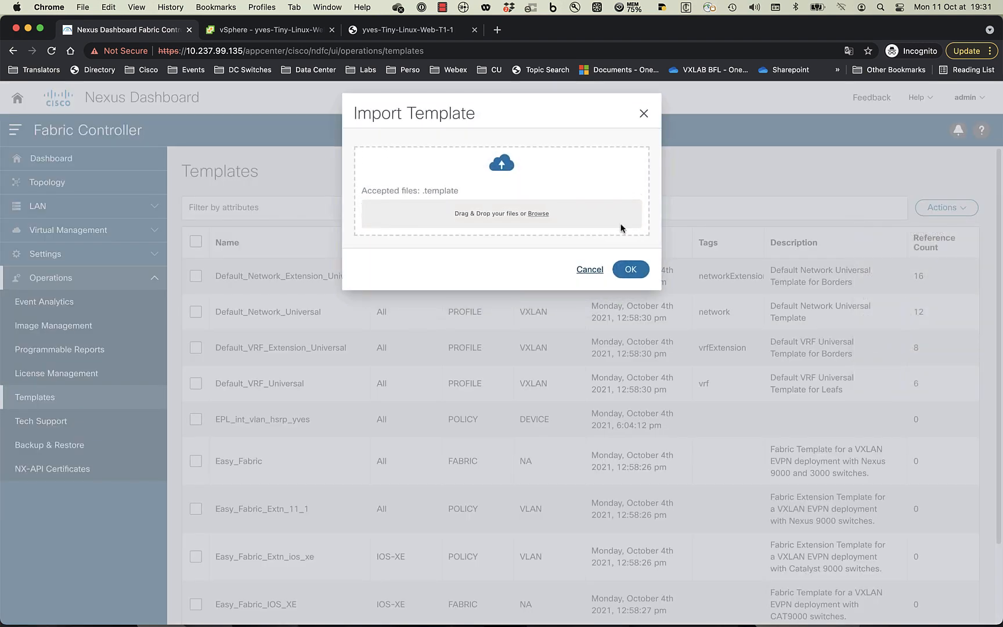
# - Load EPL_int_vlan_hsrp_yves.template and confirm it to show its POLICY, DEVICE template properties
pyautogui.click(532, 214)
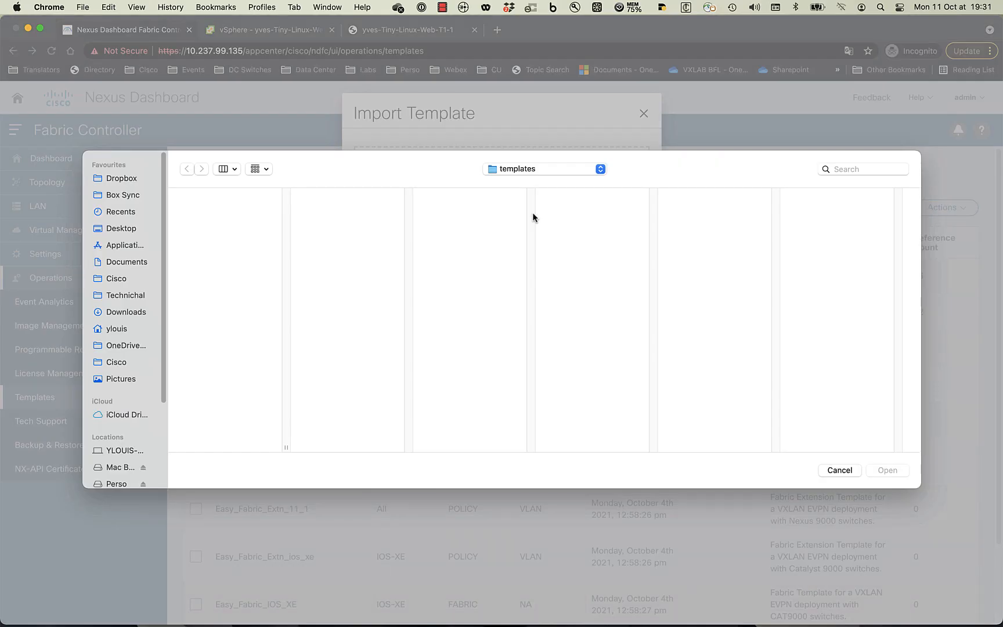
pyautogui.doubleClick(285, 447)
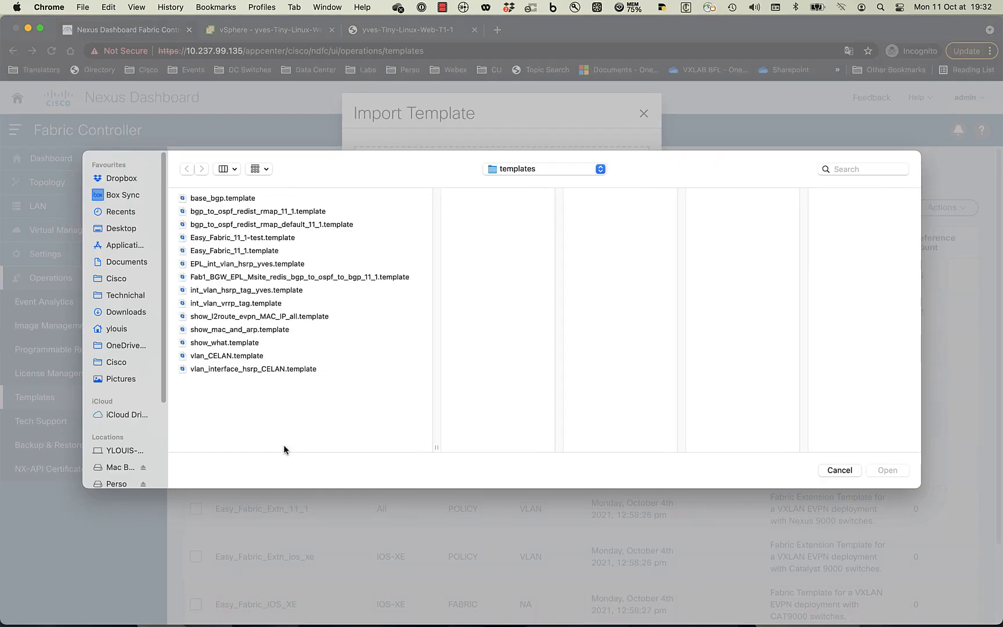
pyautogui.click(270, 266)
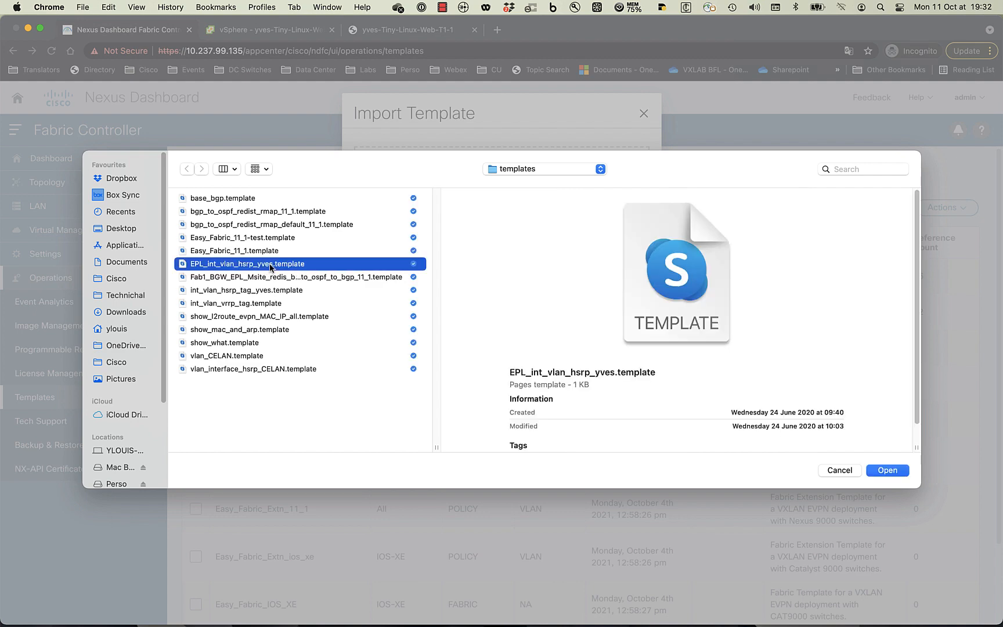
pyautogui.click(888, 470)
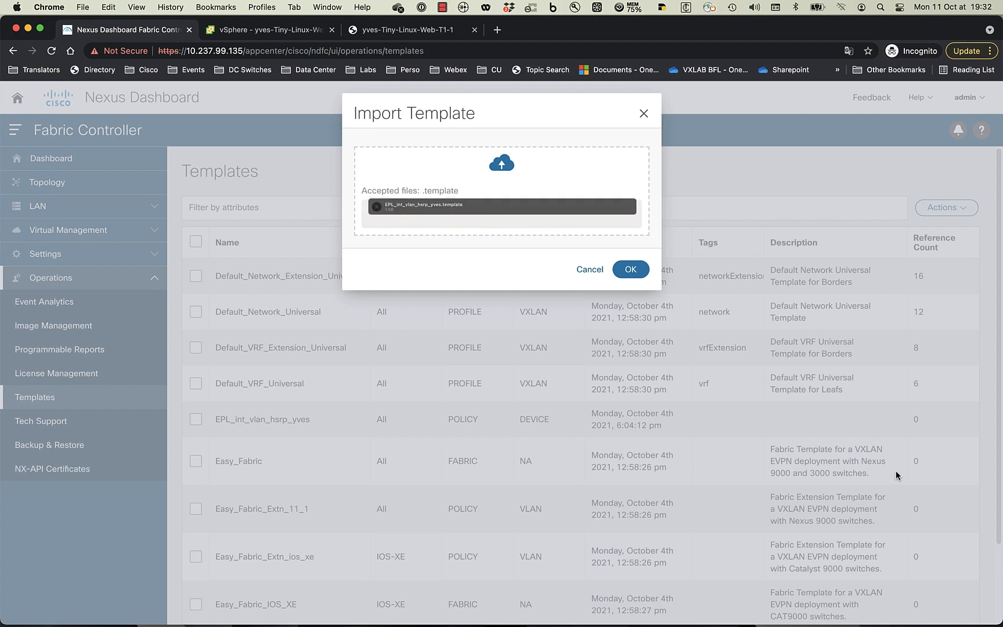
pyautogui.click(636, 270)
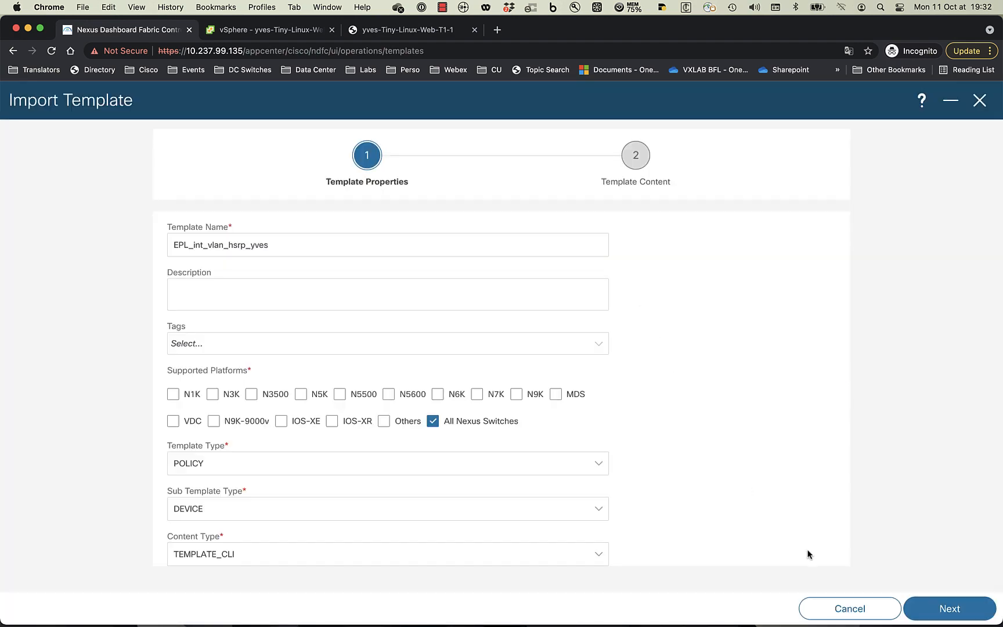
# - Review the template code, finish creating EPL_int_vlan_hsrp_yves, and return to the library
pyautogui.click(913, 609)
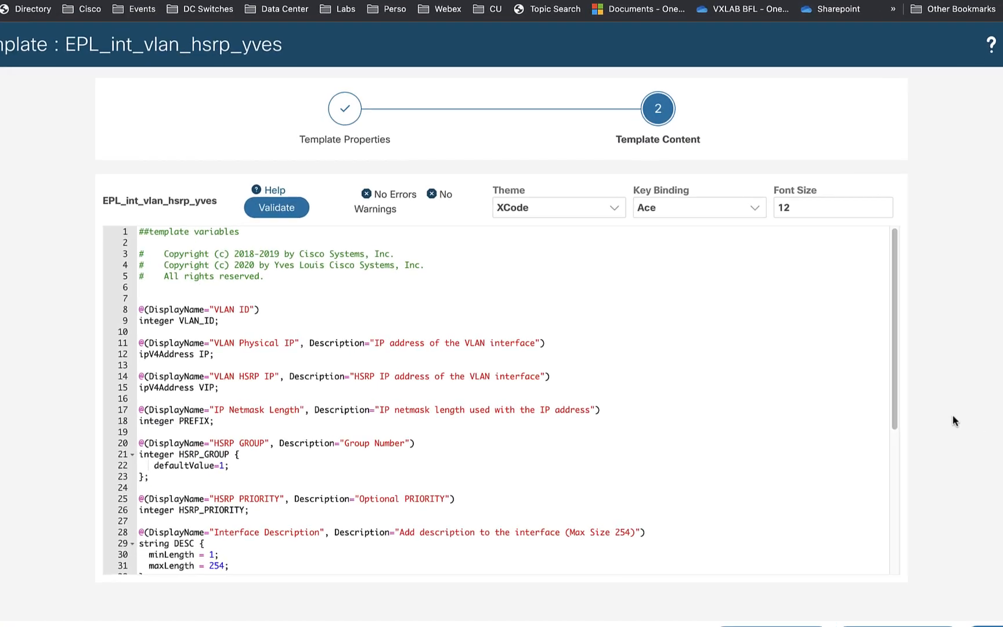
pyautogui.scroll(-6, 348, 389)
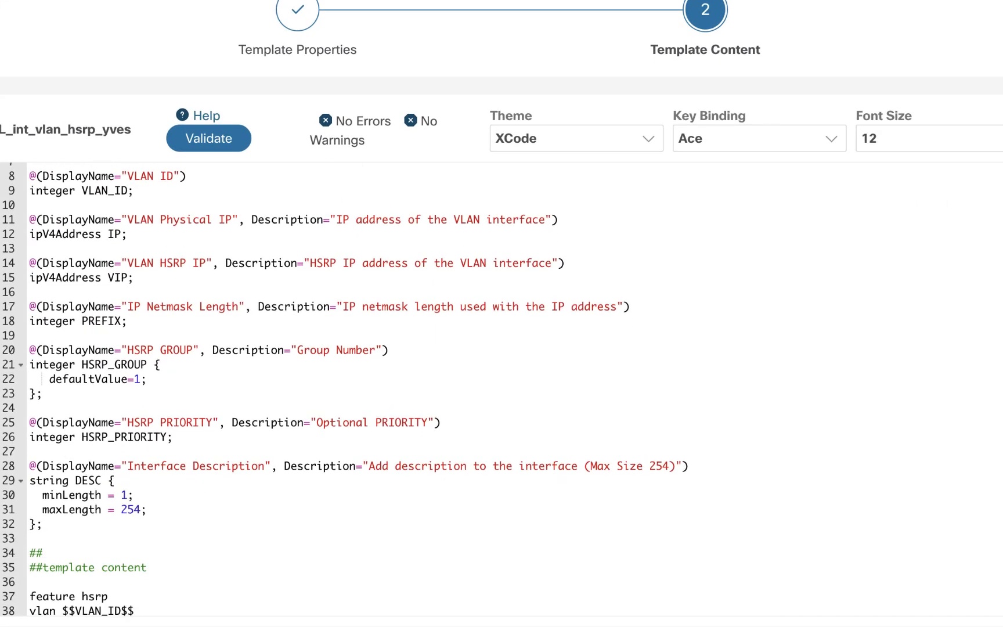
pyautogui.scroll(-4, 348, 389)
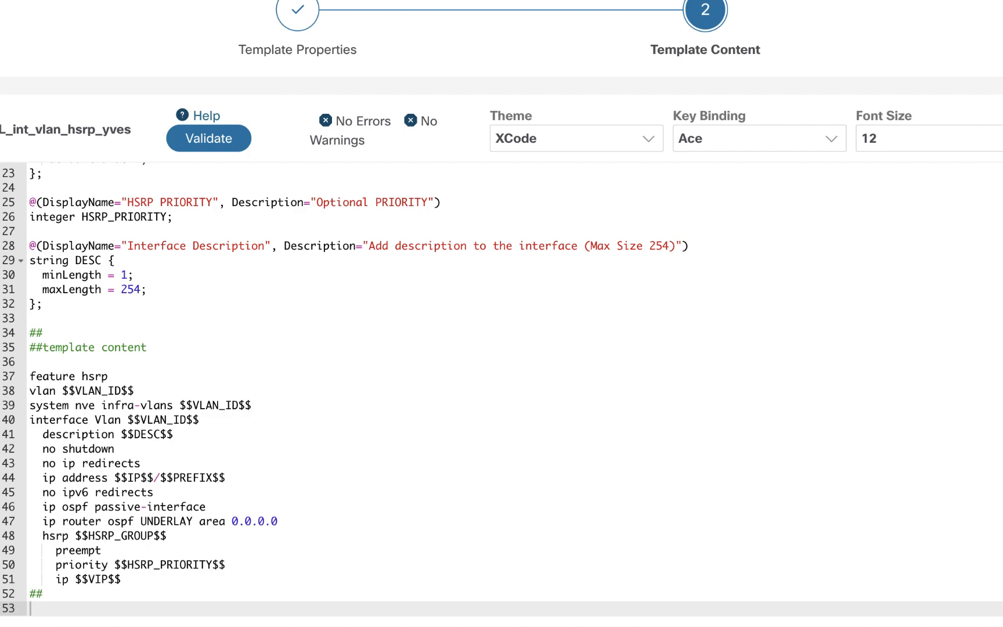
pyautogui.scroll(9, 349, 388)
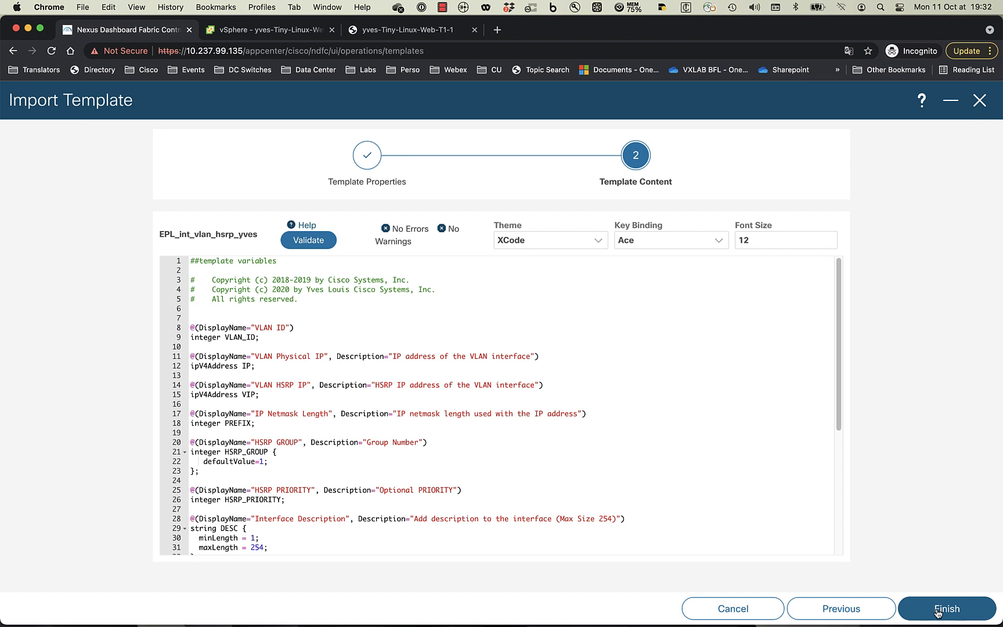
pyautogui.click(939, 612)
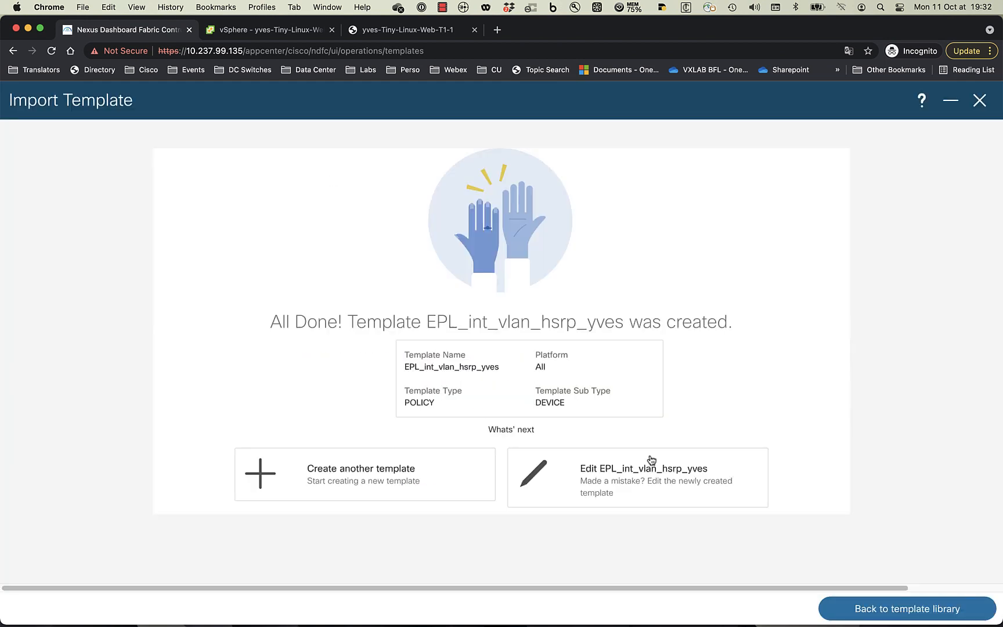
pyautogui.click(898, 609)
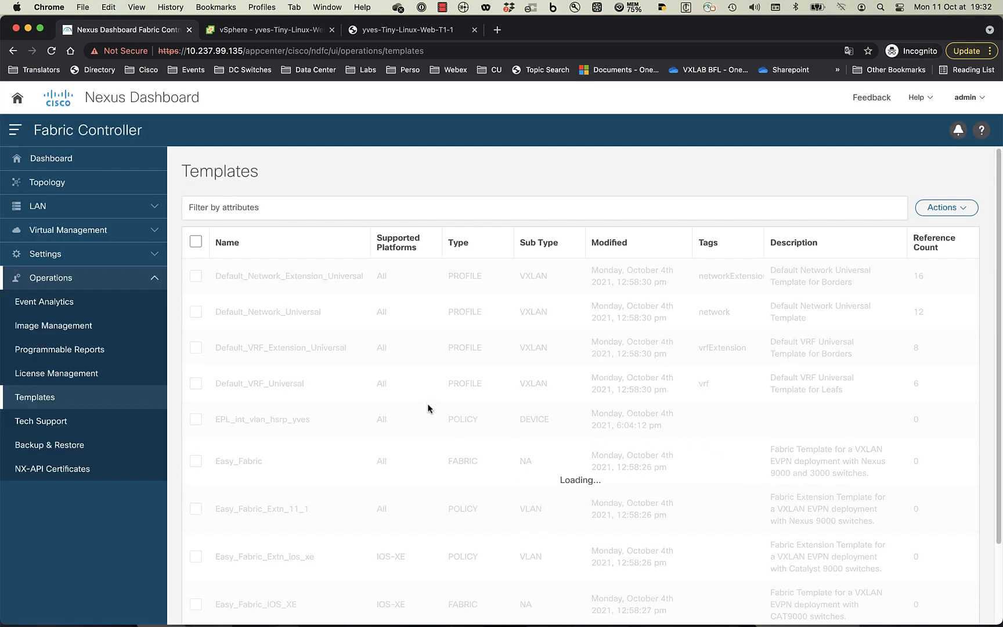
# - Filter templates by Name contains 'EPL' to confirm the import, then go to Topology
pyautogui.click(289, 208)
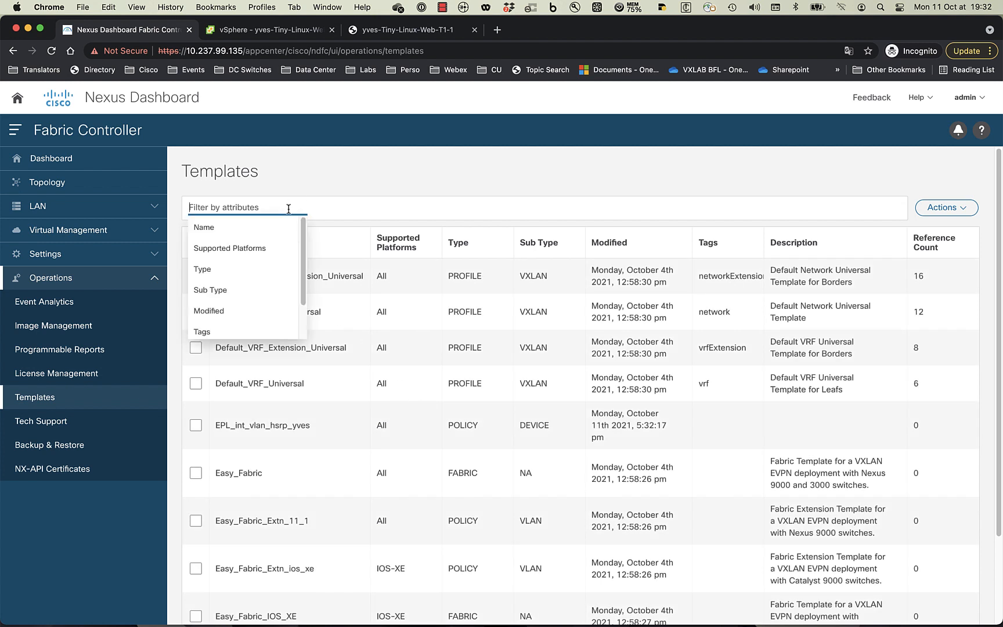
pyautogui.click(266, 232)
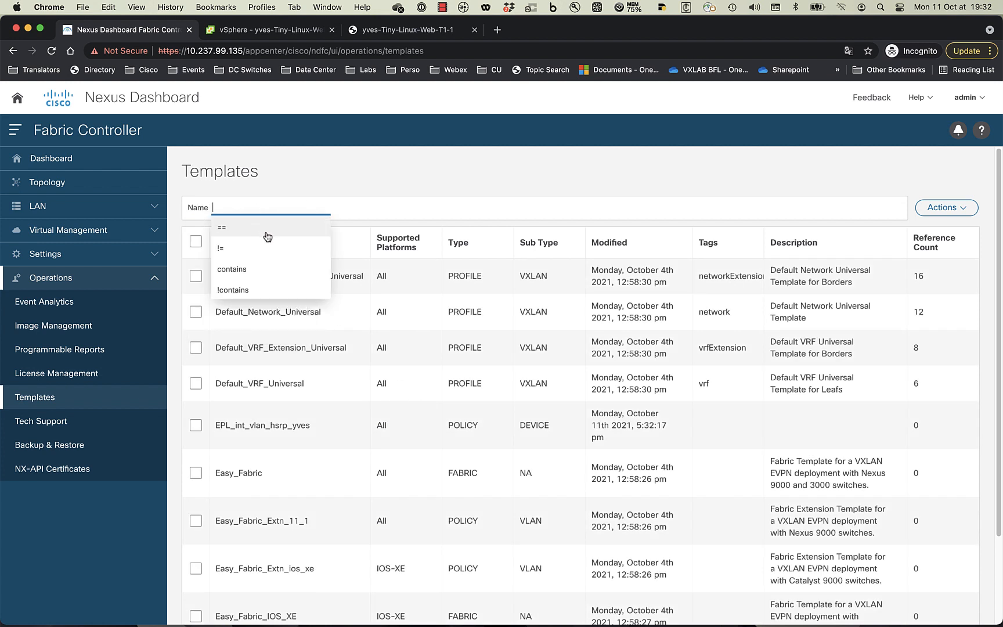
pyautogui.click(270, 269)
pyautogui.write('EP')
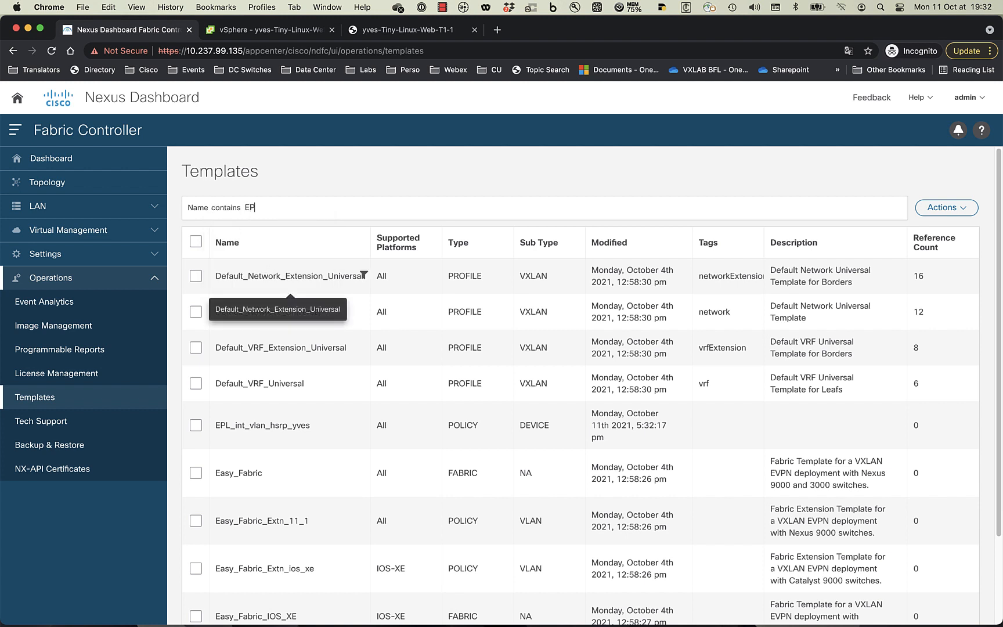
pyautogui.write('L')
pyautogui.press('Return')
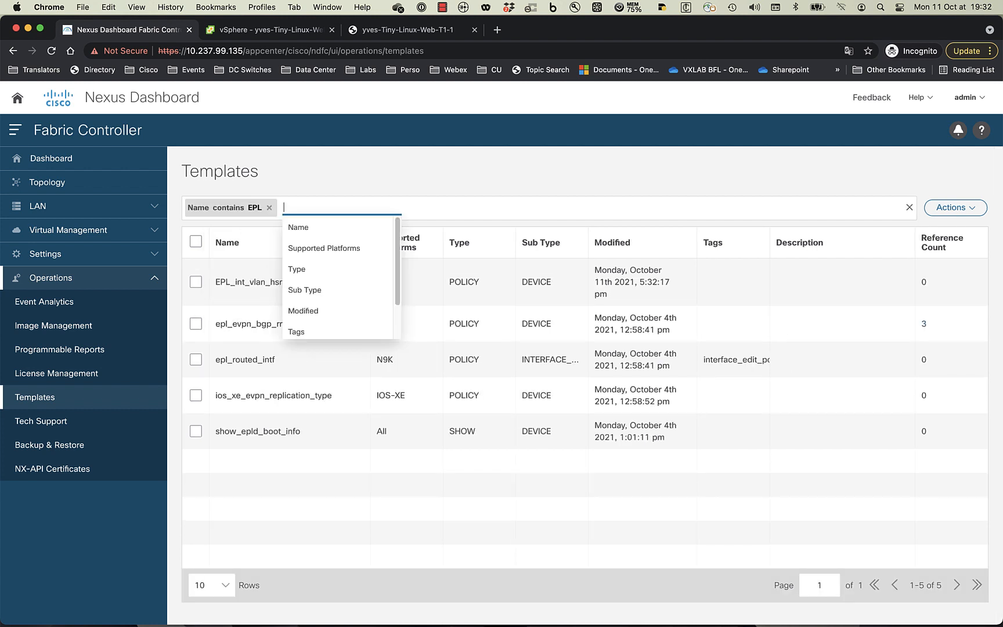
pyautogui.click(413, 544)
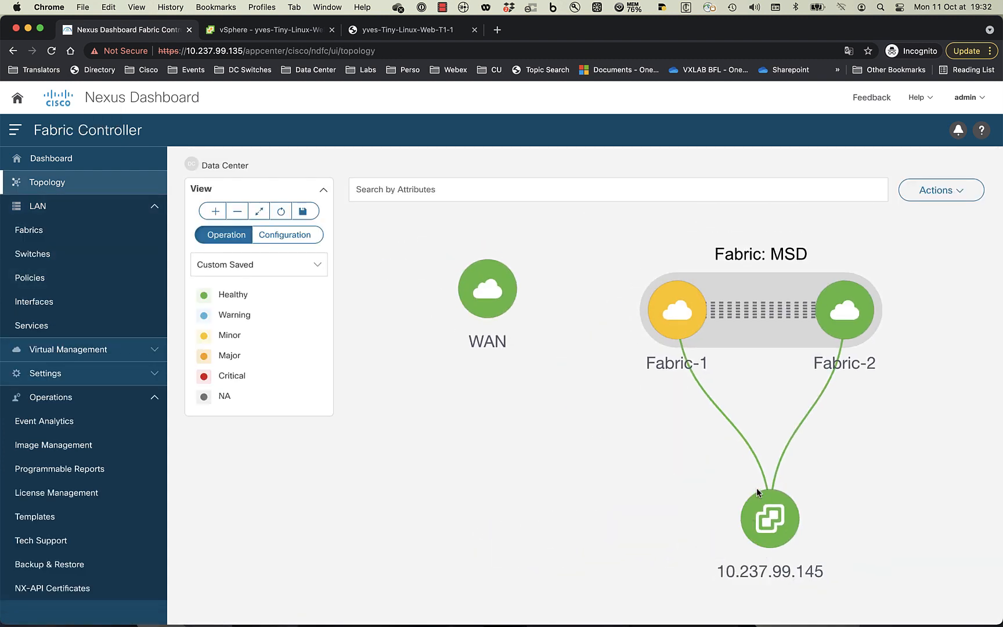
# - Open Fabric-1's detailed view on the Policies tab
pyautogui.doubleClick(696, 298)
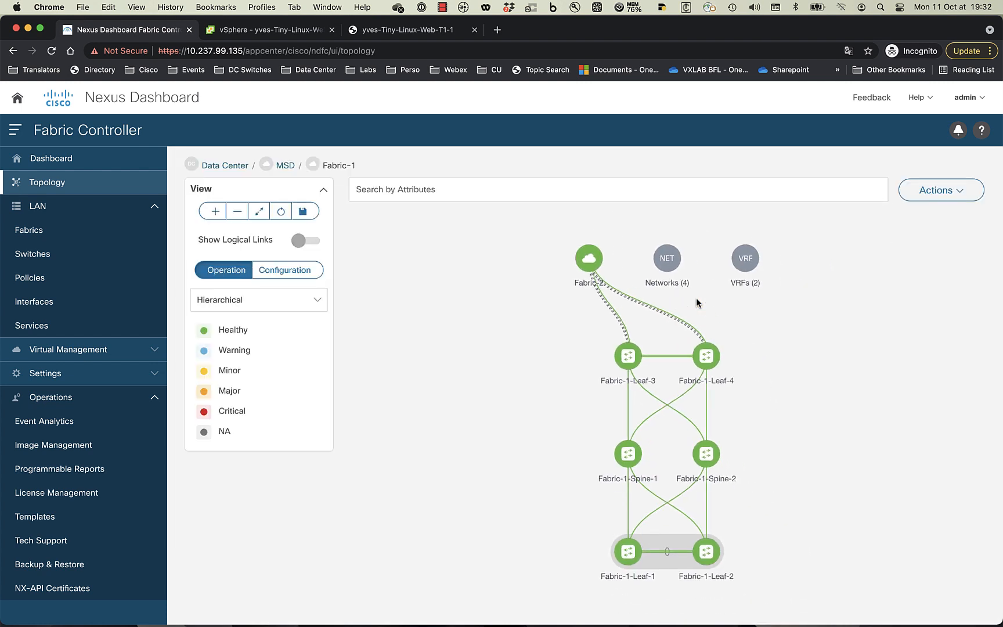
pyautogui.click(950, 191)
pyautogui.click(925, 221)
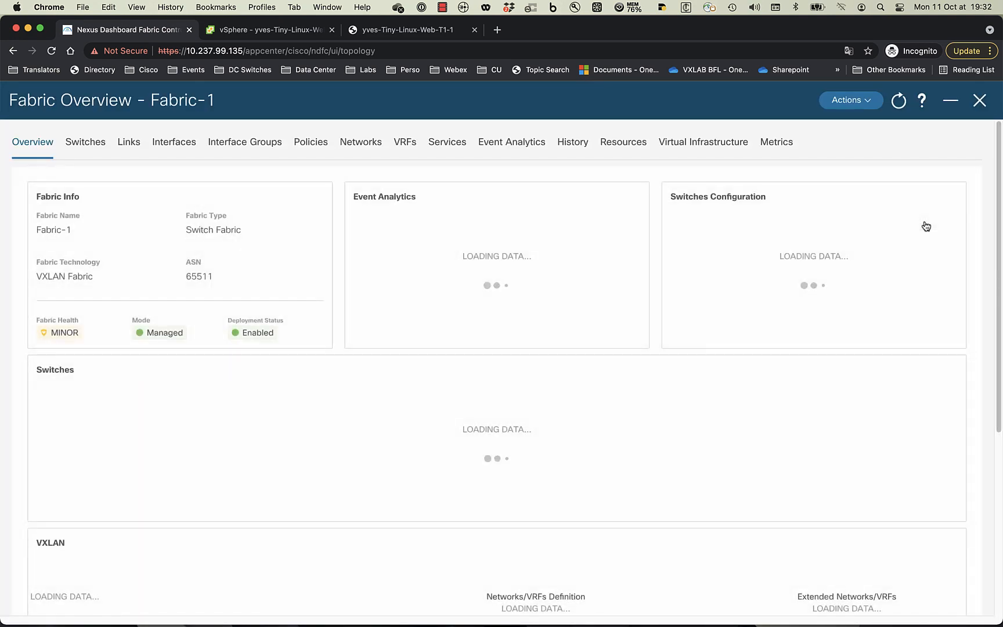
pyautogui.click(310, 142)
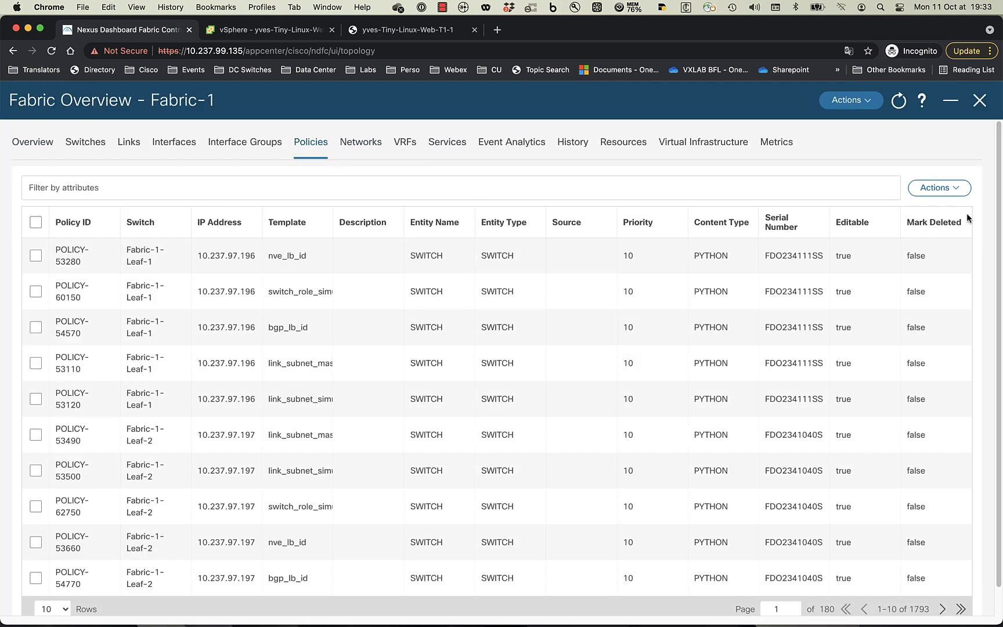
# - Start adding a policy and bring up Fabric-1's six switches for selection
pyautogui.click(947, 191)
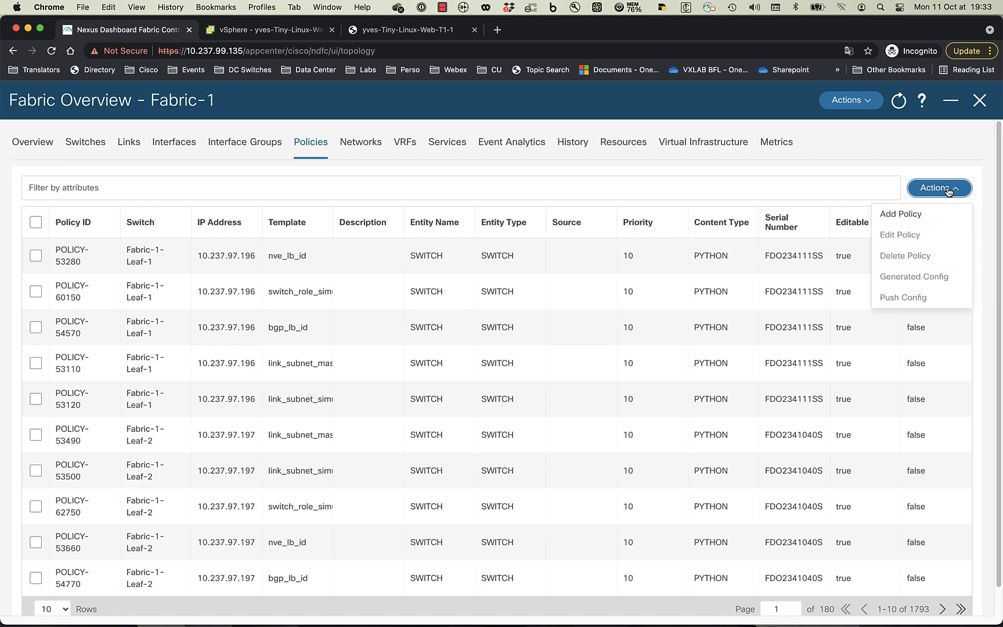
pyautogui.click(916, 215)
pyautogui.click(507, 296)
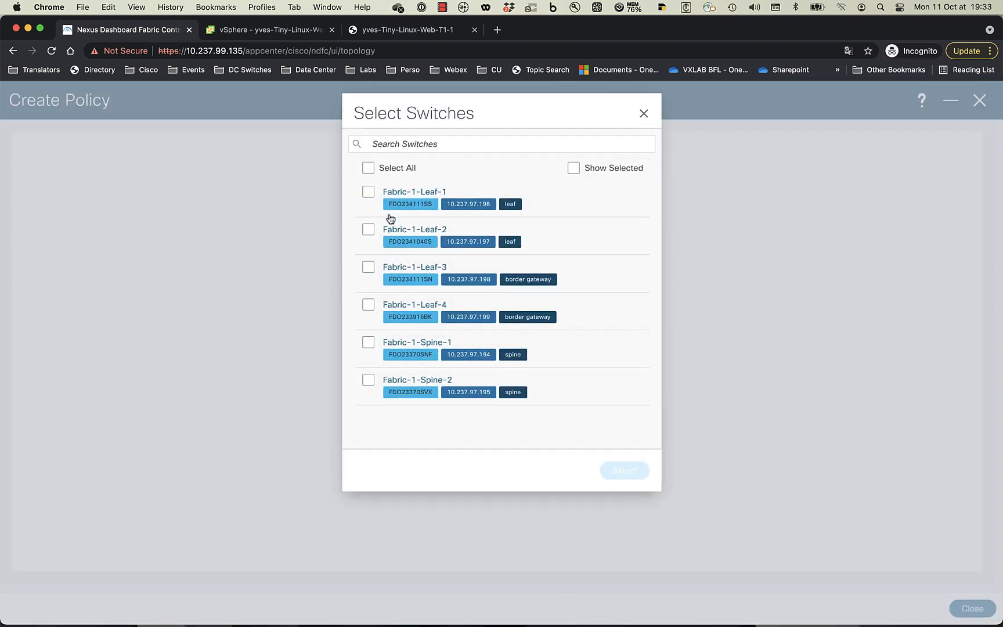
# - Target Fabric-1-Leaf-1 and choose the EPL_int_vlan_hsrp_yves template for the new policy
pyautogui.click(368, 192)
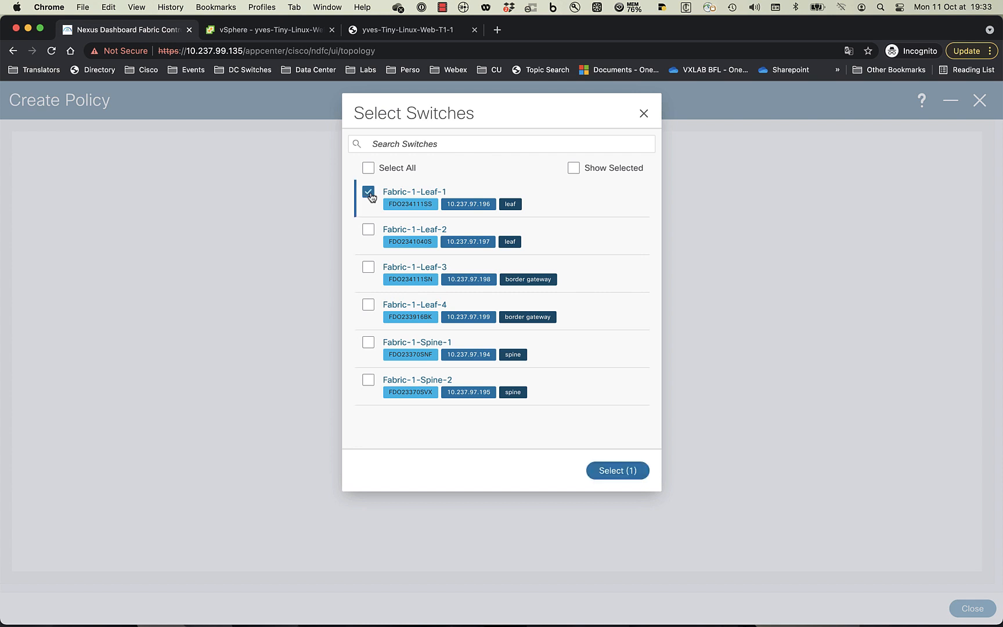
pyautogui.click(613, 471)
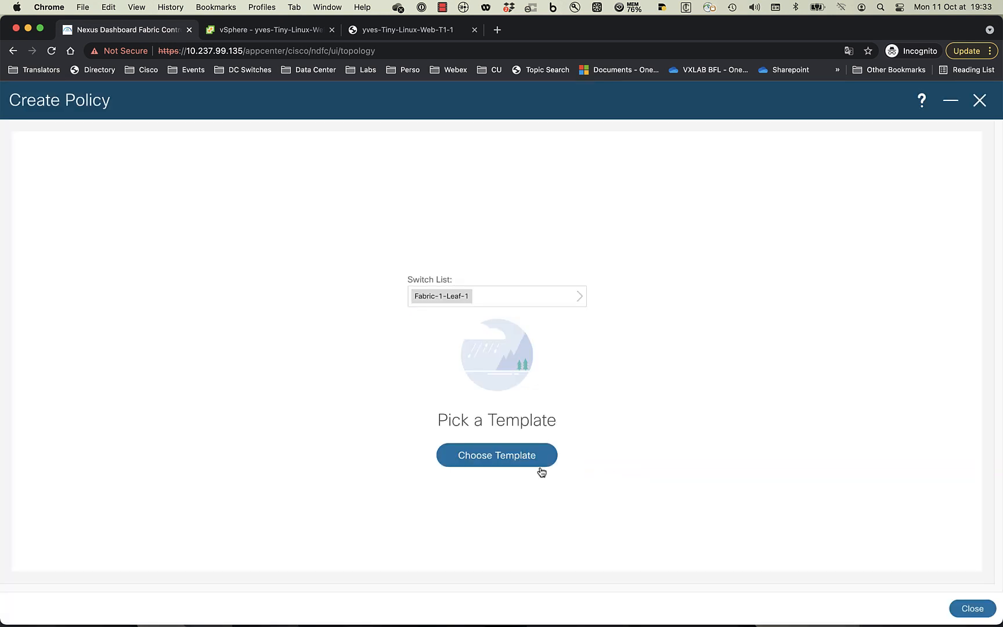
pyautogui.click(510, 459)
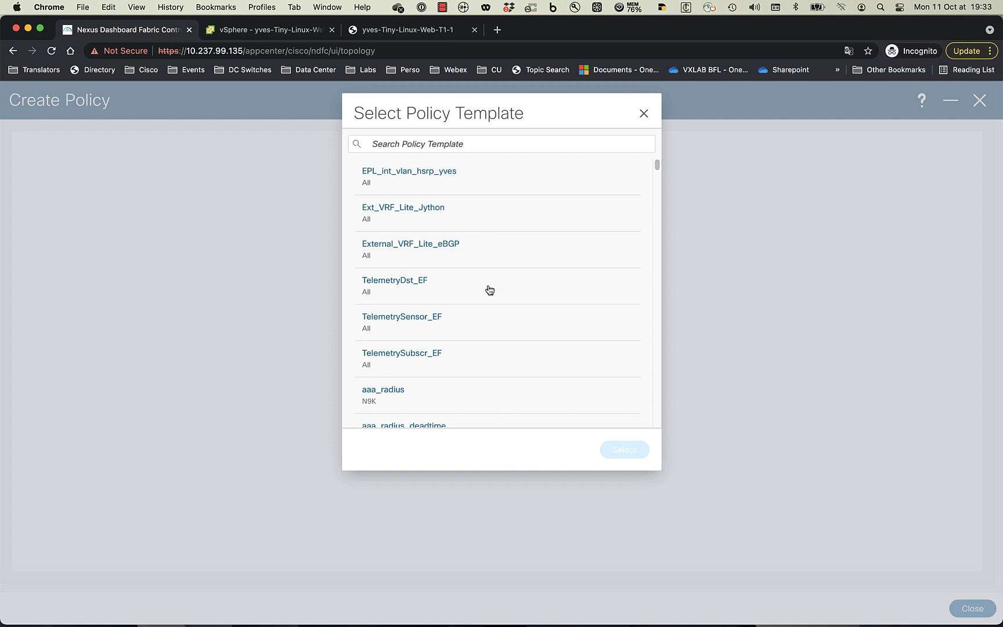
pyautogui.click(392, 176)
pyautogui.click(627, 450)
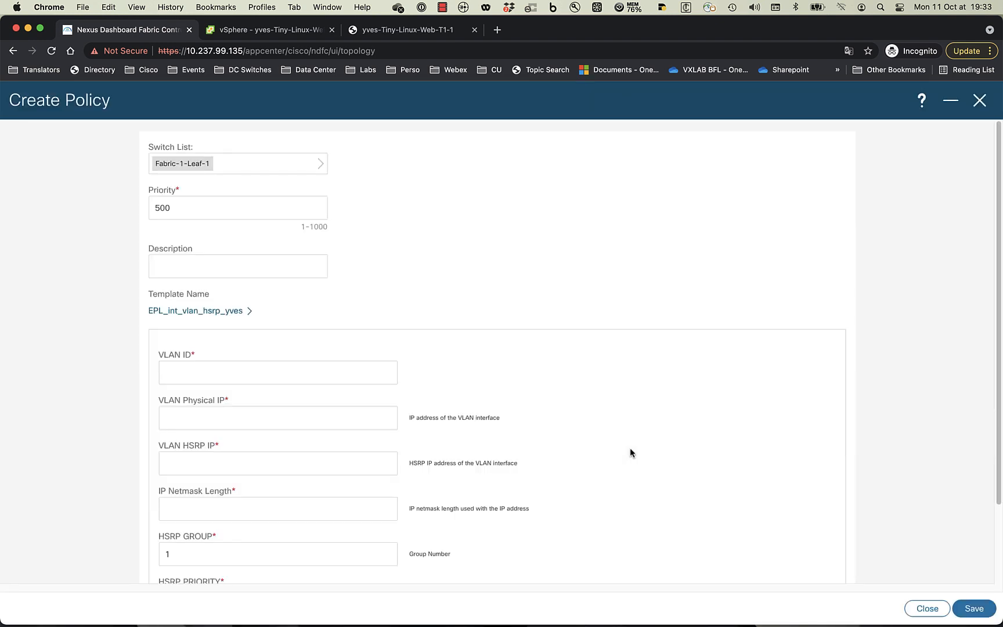
# - Enter VLAN 33, physical IP 33.33.33.251, HSRP IP 33.33.33.254 and netmask 24
pyautogui.click(344, 374)
pyautogui.write('33')
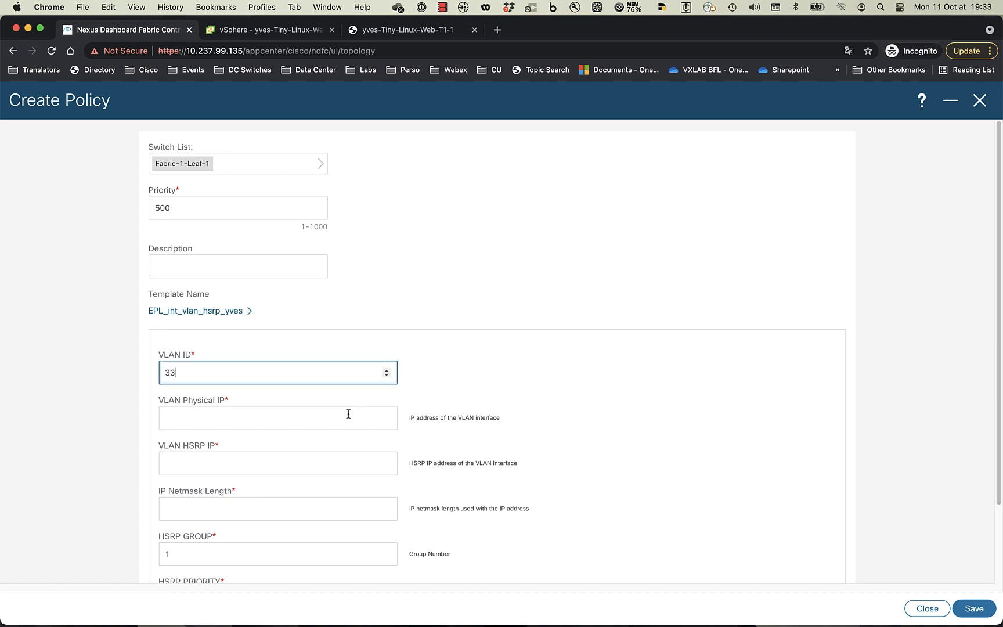
pyautogui.click(334, 418)
pyautogui.write('33.33.33')
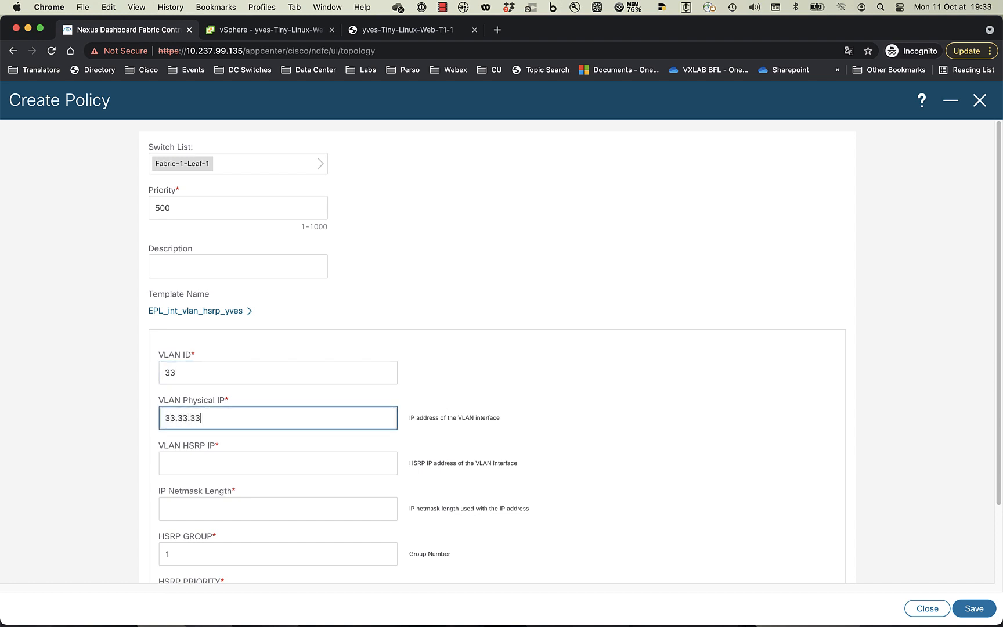
pyautogui.write('.251')
pyautogui.click(303, 468)
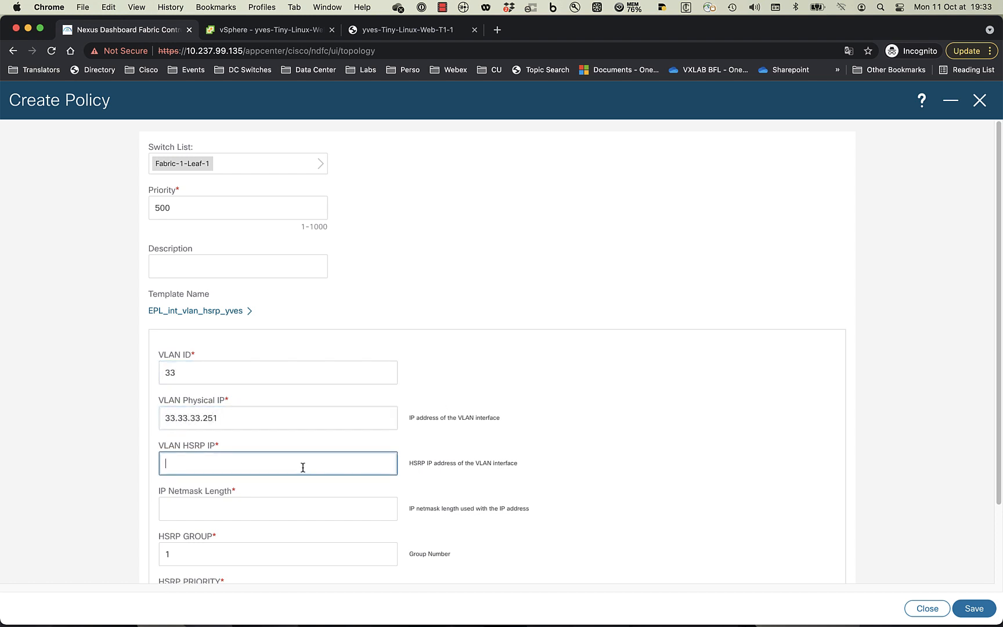
pyautogui.write('33.33.33.254')
pyautogui.click(282, 510)
pyautogui.write('24')
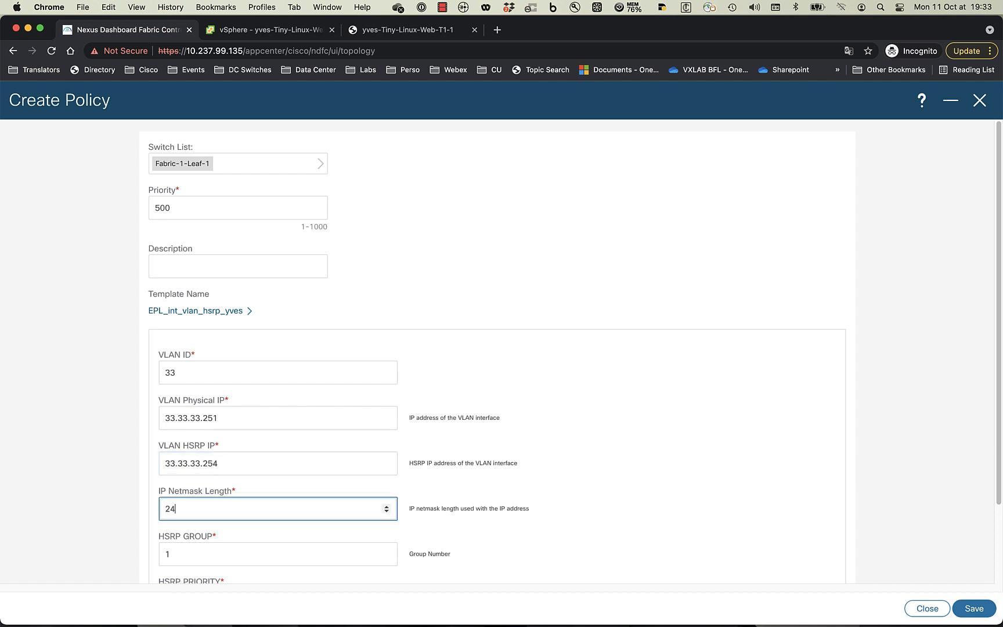
# - Set HSRP group 33, priority 90, description 'HSRP SVI for EPL', and save Leaf-1's policy
pyautogui.click(272, 557)
pyautogui.write('3')
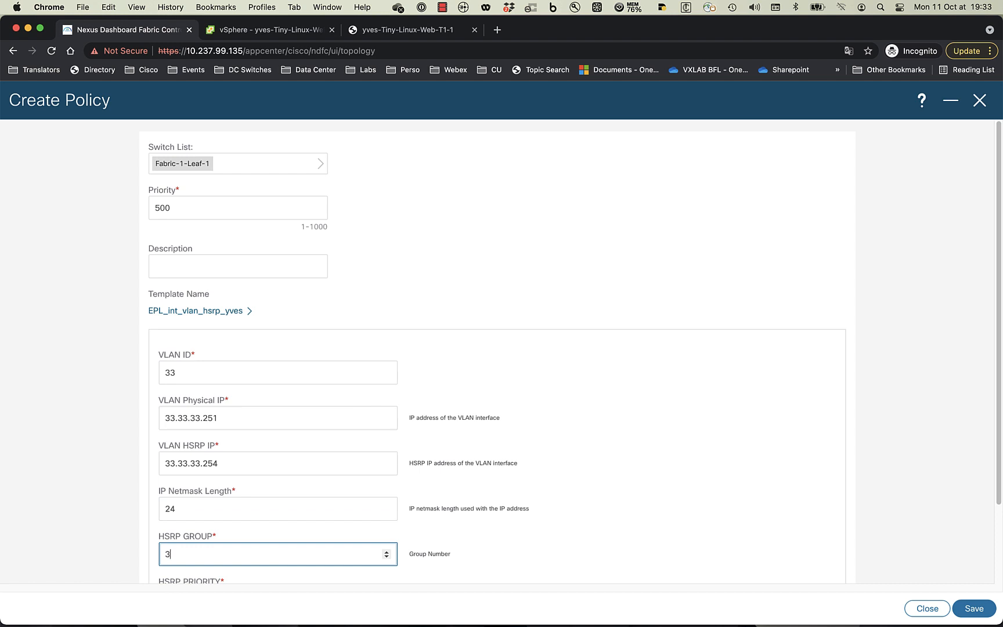
pyautogui.write('3')
pyautogui.scroll(-3, 328, 539)
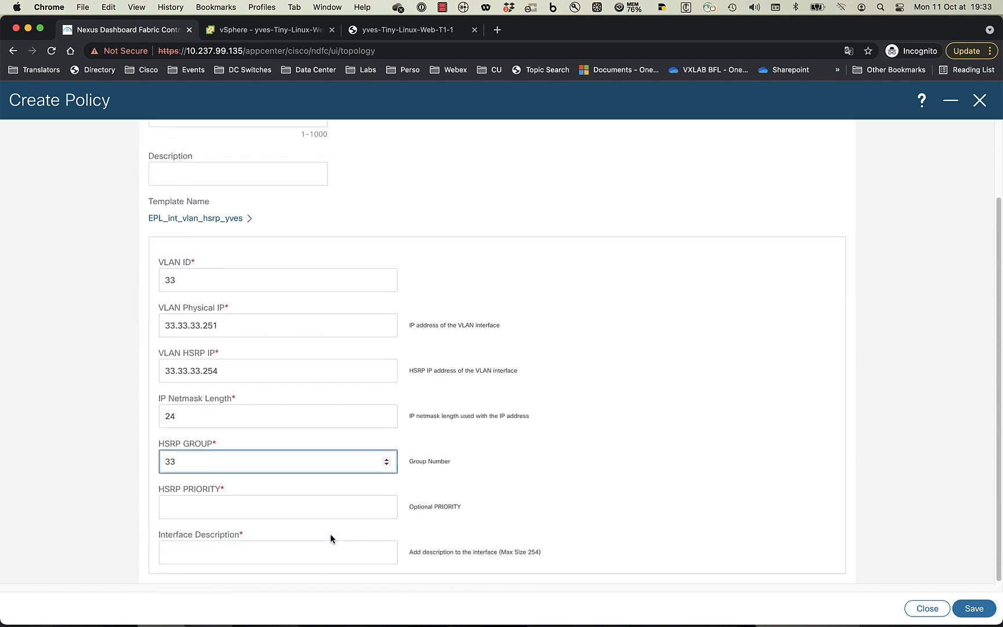
pyautogui.press('Tab')
pyautogui.write('90')
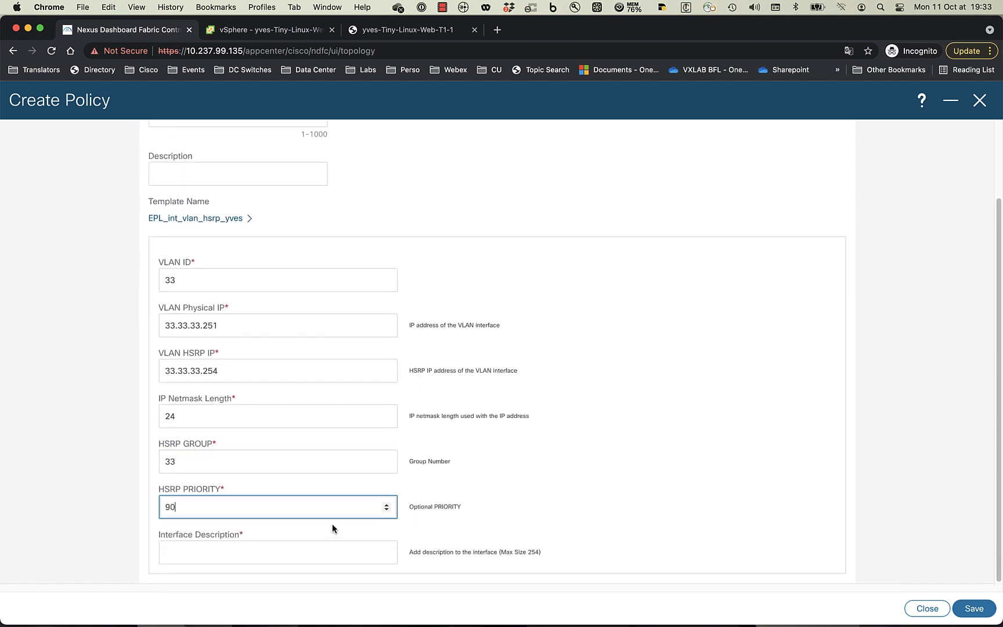
pyautogui.click(284, 551)
pyautogui.write('HSRP')
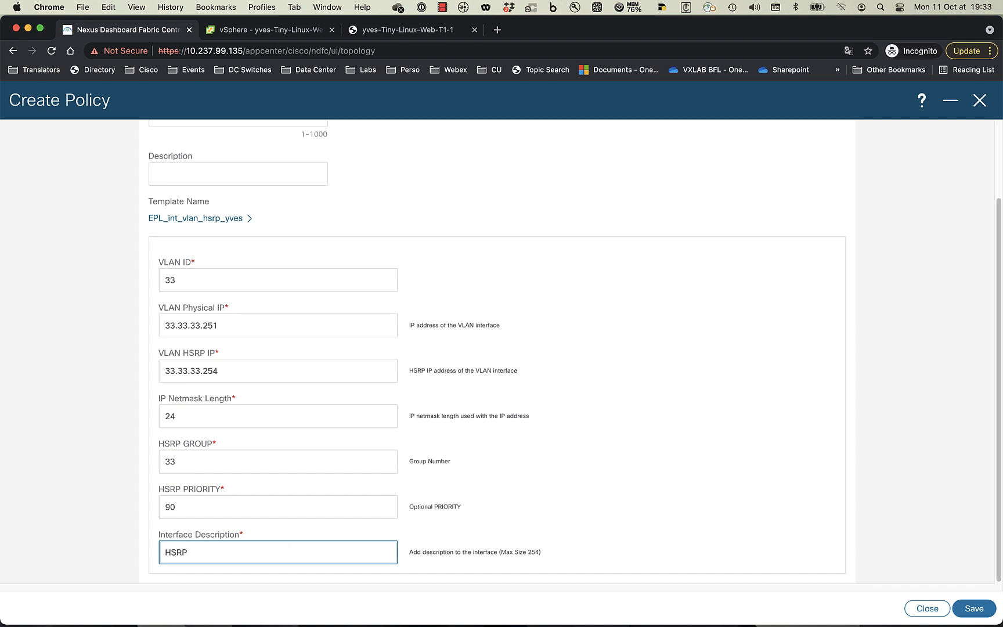
pyautogui.write(' SVI for EPL')
pyautogui.click(979, 613)
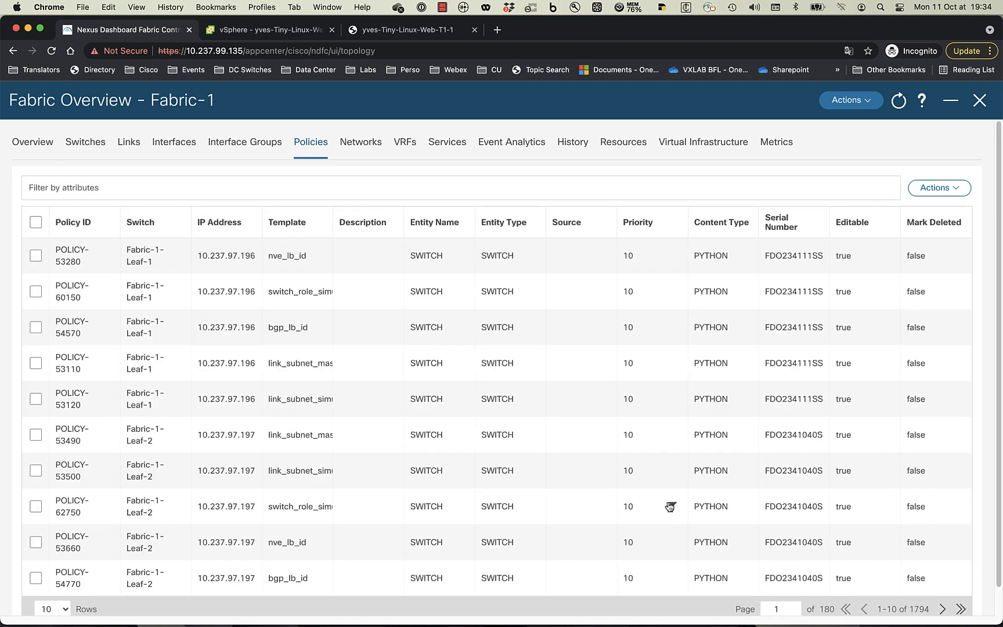
pyautogui.click(935, 193)
# - Add a new policy for Fabric-1-Leaf-2 using the EPL_int_vlan_hsrp_yves template
pyautogui.click(919, 215)
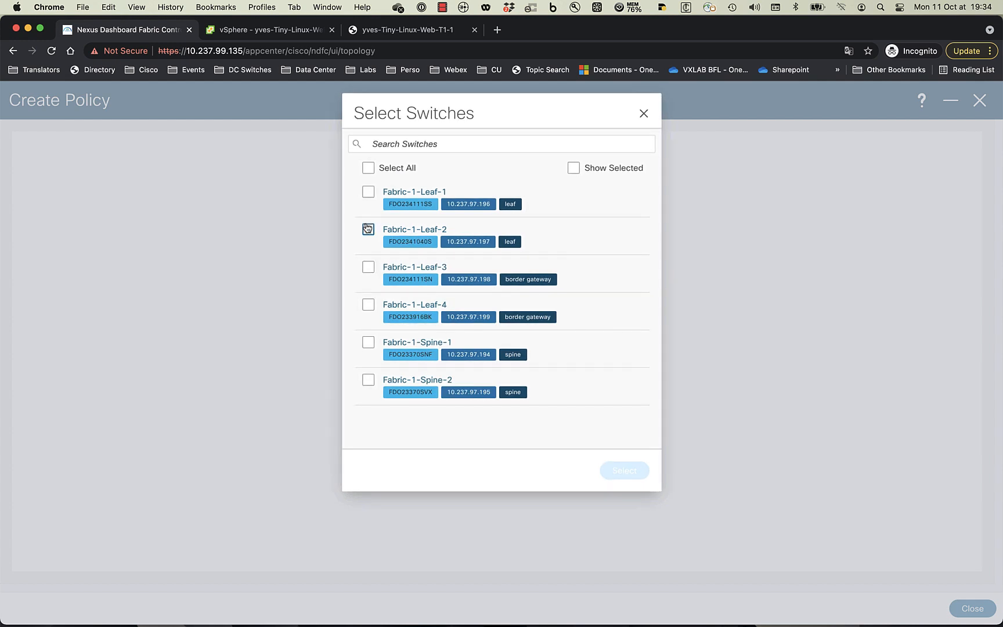
pyautogui.click(368, 230)
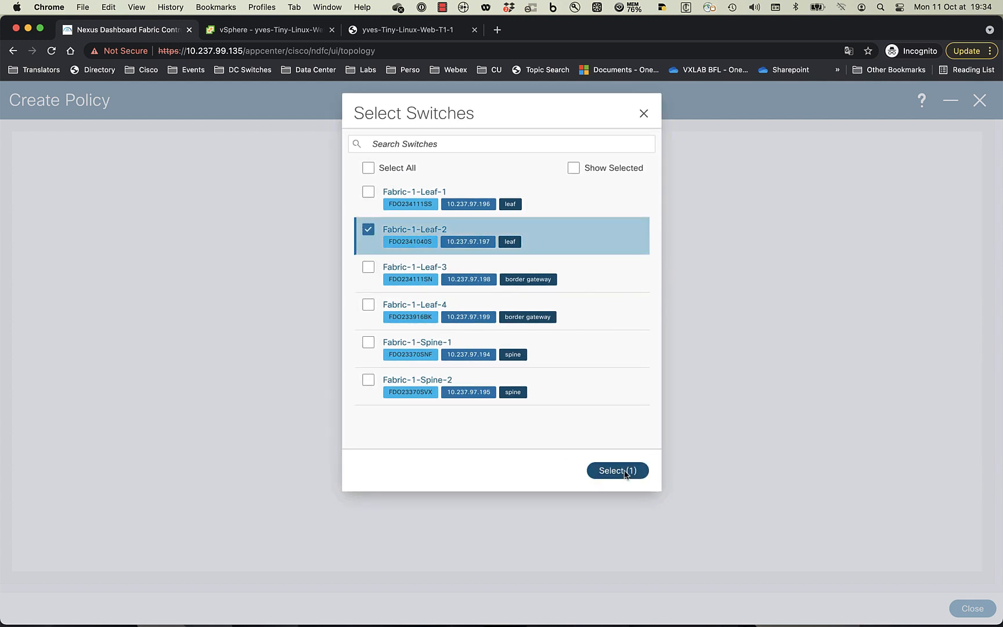
pyautogui.click(625, 470)
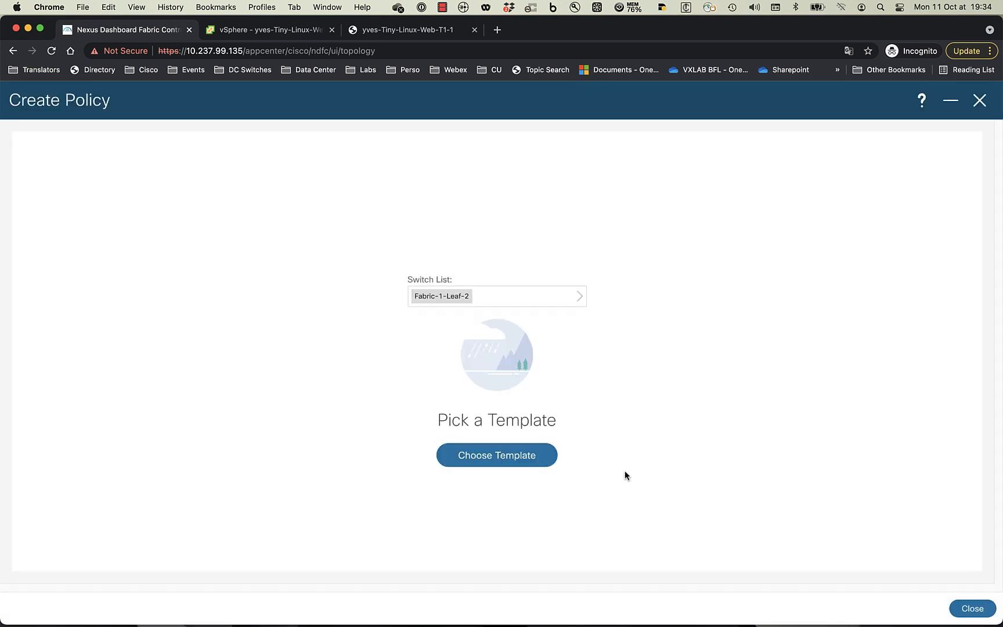
pyautogui.click(526, 457)
pyautogui.click(445, 181)
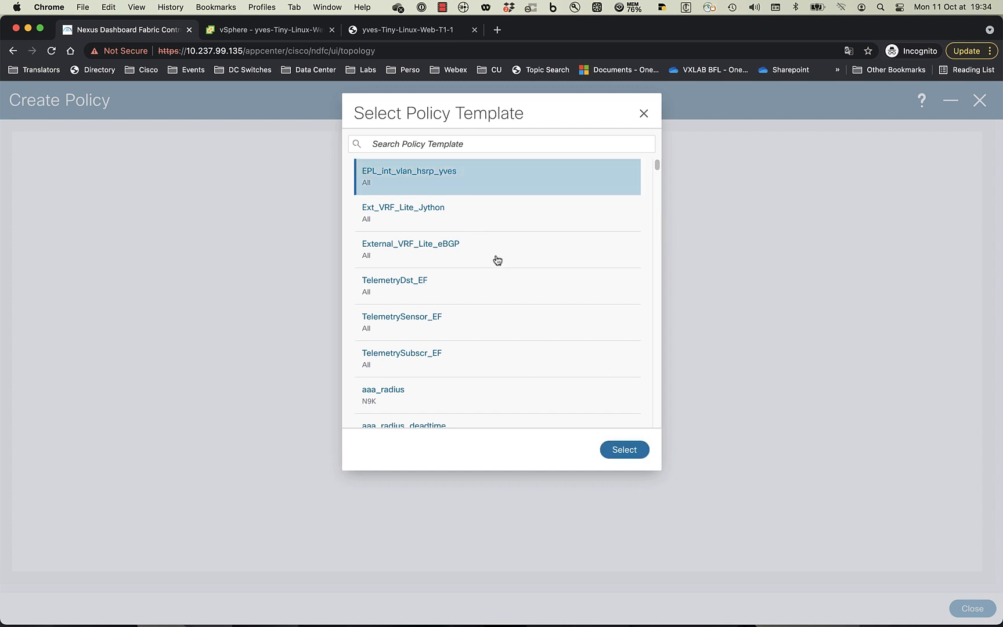
pyautogui.click(616, 448)
# - Enter VLAN 33, physical IP 33.33.33.252, HSRP IP 33.33.33.254 and netmask 24
pyautogui.write('33')
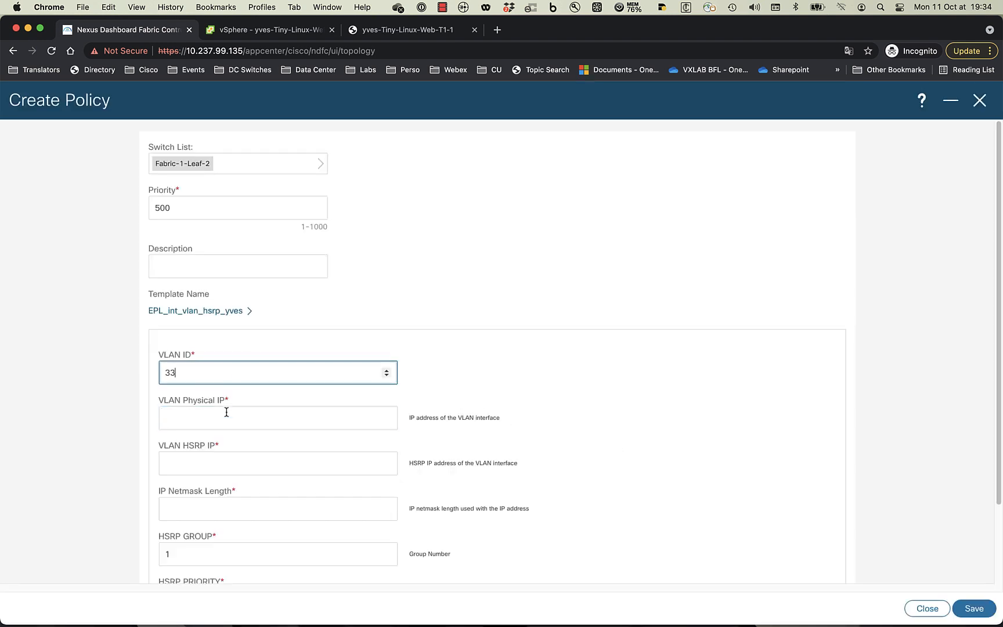
pyautogui.click(227, 419)
pyautogui.write('33.33.33.252')
pyautogui.press('Tab')
pyautogui.write('33.33.33.254')
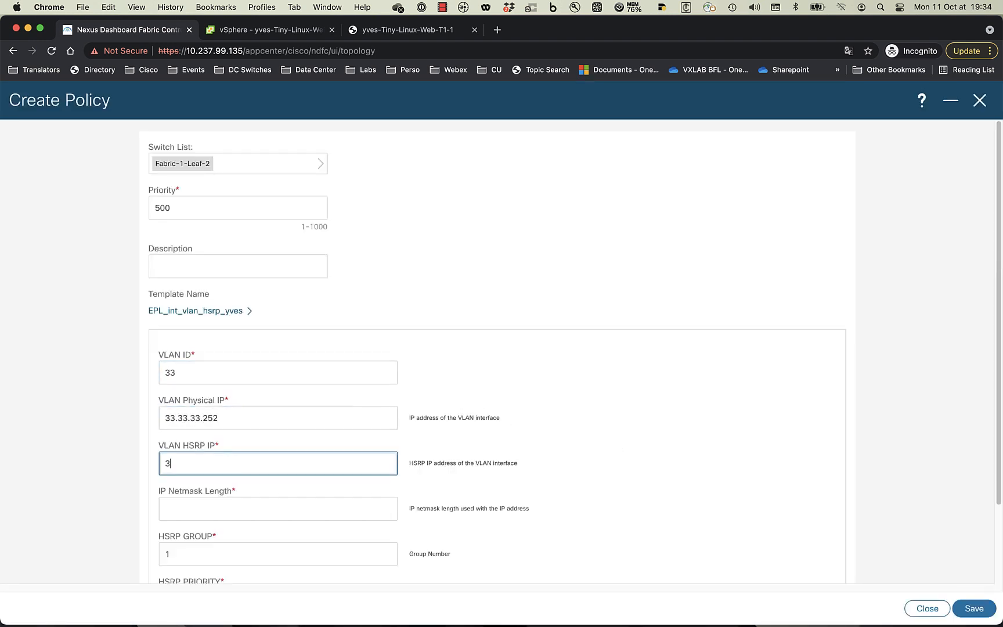
pyautogui.press('Tab')
pyautogui.write('24')
# - Set HSRP group 33, priority 110, description 'HSRP SVI used for EPL', and save
pyautogui.press('Tab')
pyautogui.scroll(-2, 133, 477)
pyautogui.write('33')
pyautogui.press('Tab')
pyautogui.write('110')
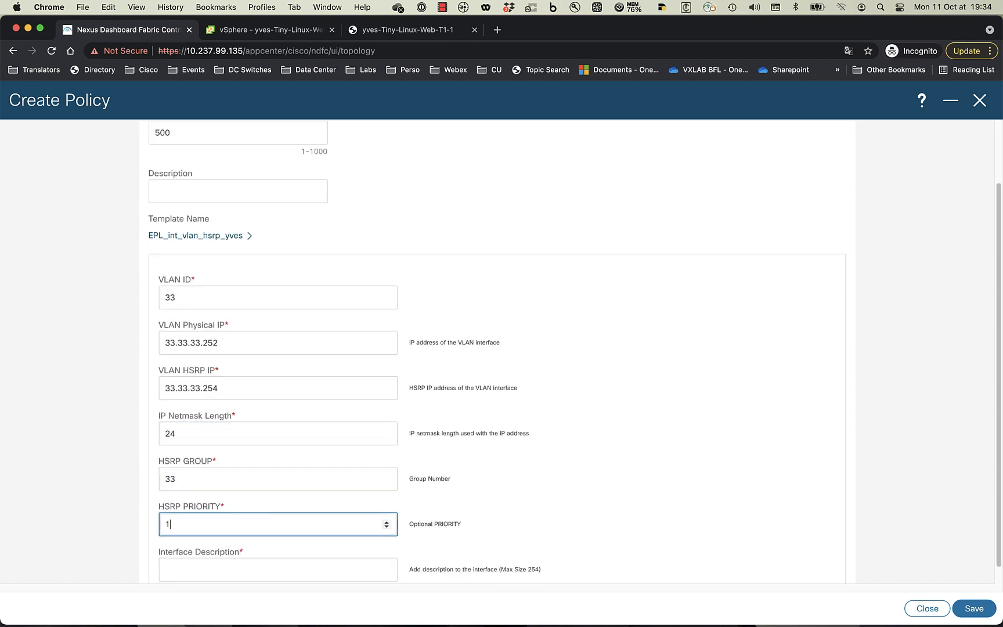
pyautogui.click(284, 566)
pyautogui.write('HSRP SVI used for EPL')
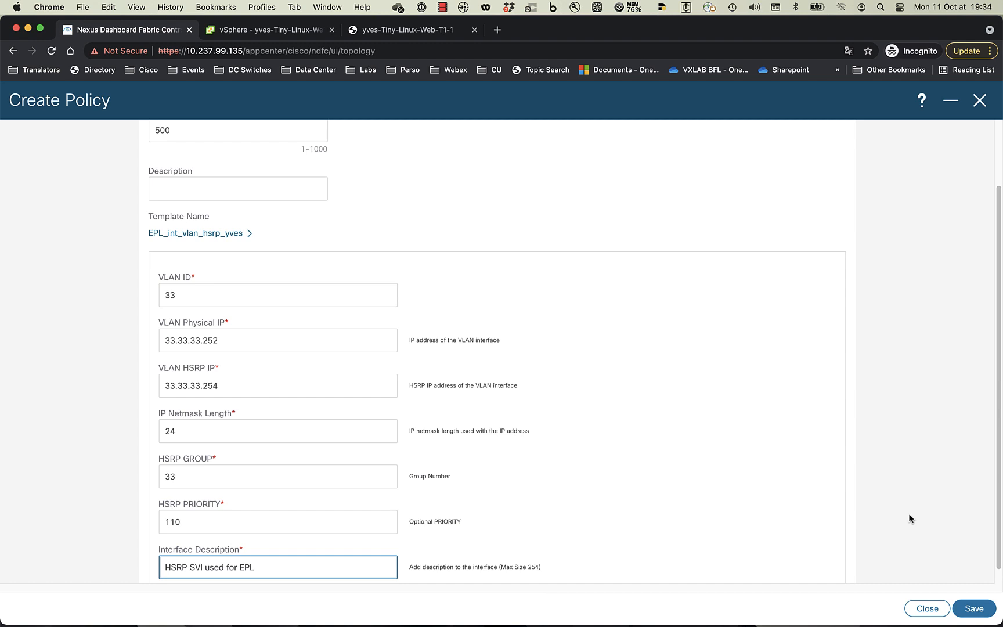
pyautogui.scroll(-1, 909, 518)
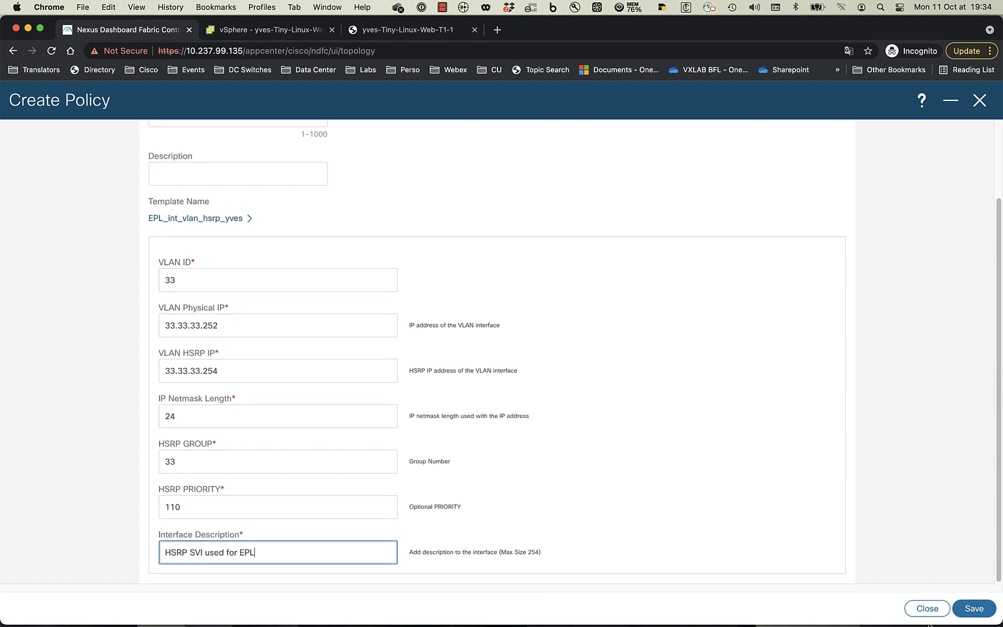
pyautogui.click(979, 612)
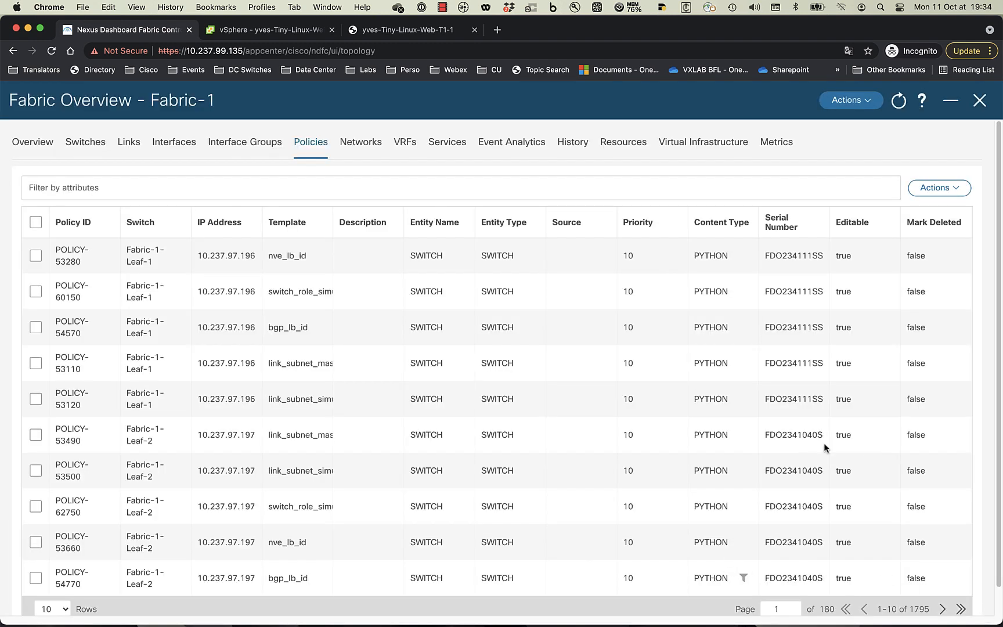
# - Start the Fabric-1 deployment and review Leaf-2's pending SVI and HSRP configuration
pyautogui.click(861, 101)
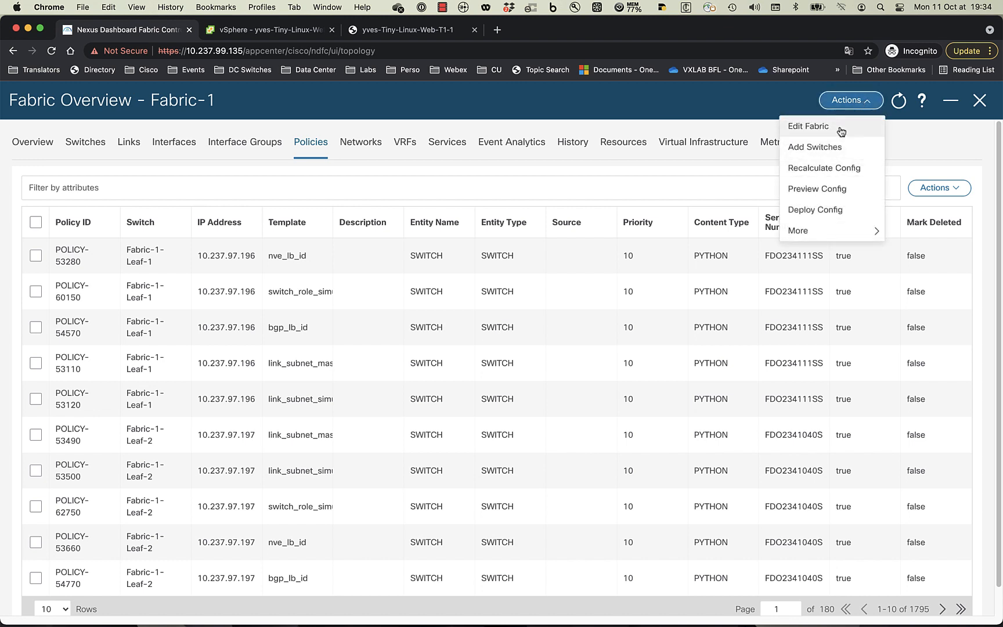
pyautogui.click(813, 214)
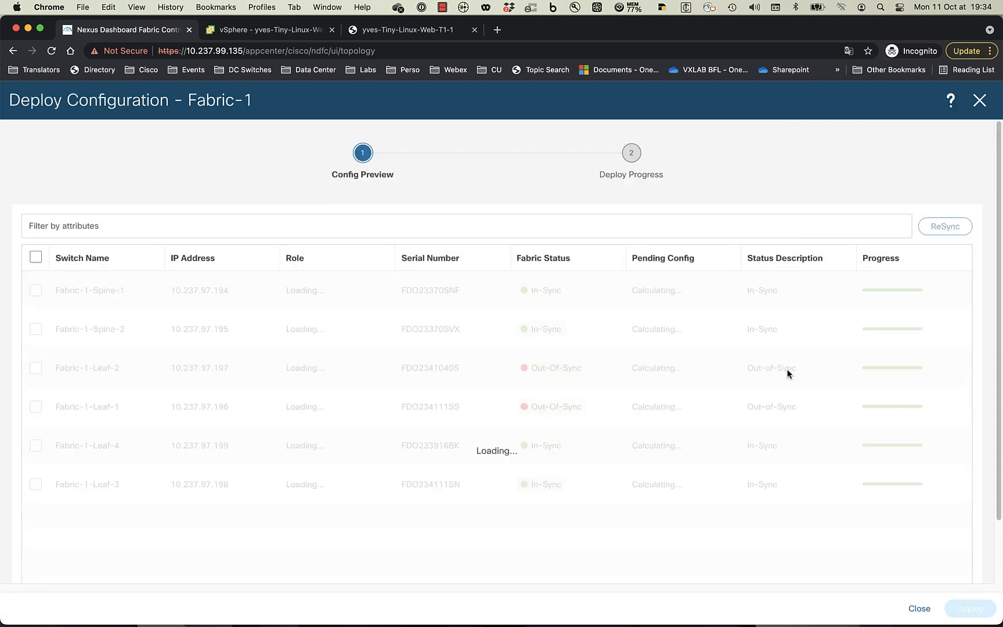
pyautogui.click(649, 368)
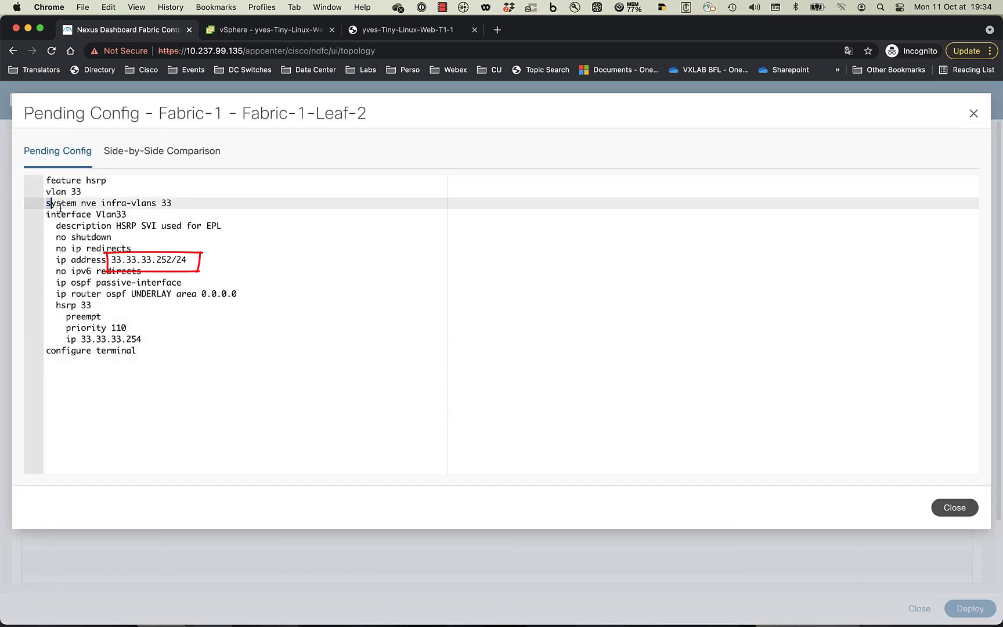
pyautogui.moveTo(49, 197)
pyautogui.mouseDown()
pyautogui.moveTo(145, 261)
pyautogui.moveTo(194, 348)
pyautogui.mouseUp()
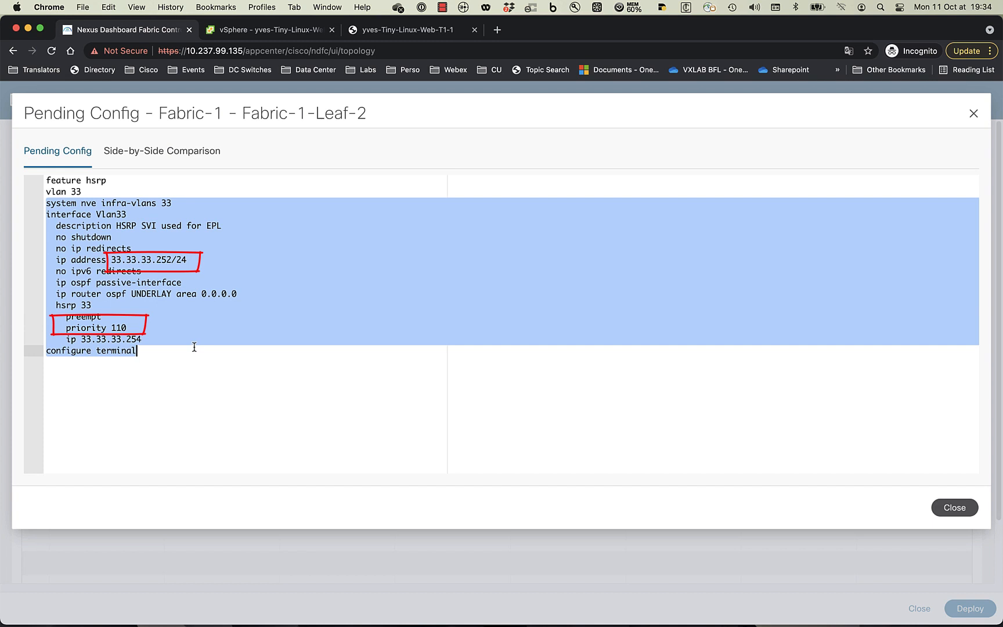
pyautogui.click(193, 347)
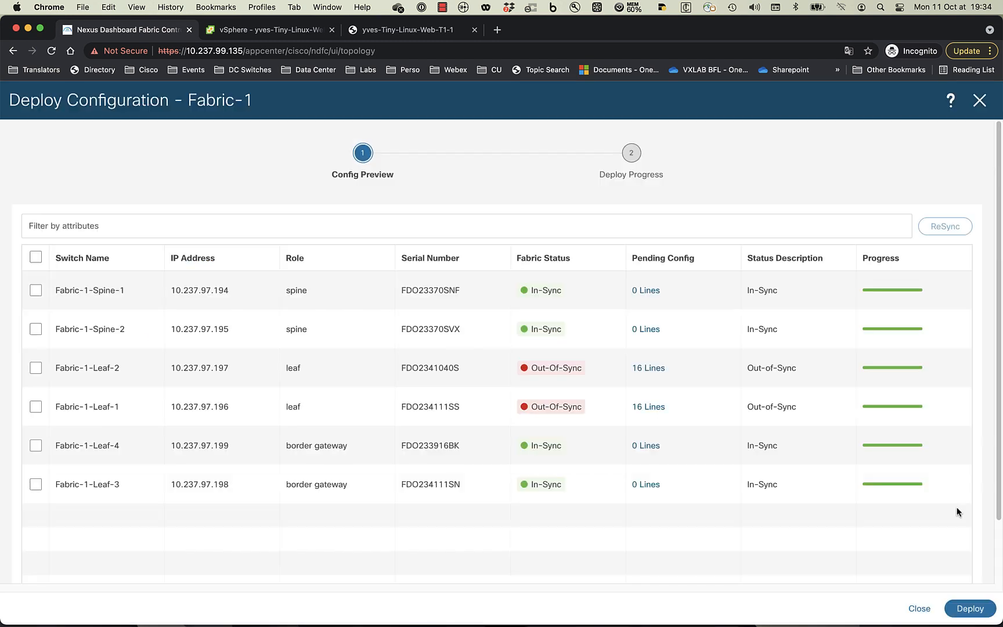
pyautogui.click(955, 508)
# - Review Leaf-1's pending config, then deploy to both leaves until 16/16 commands succeed
pyautogui.click(656, 406)
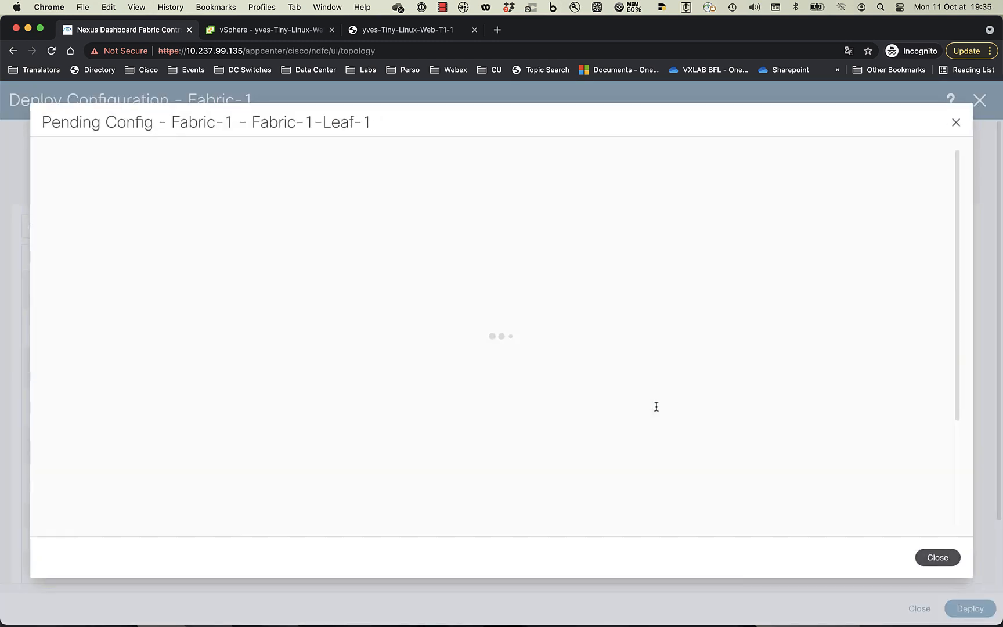
pyautogui.moveTo(159, 258); pyautogui.dragTo(167, 261)
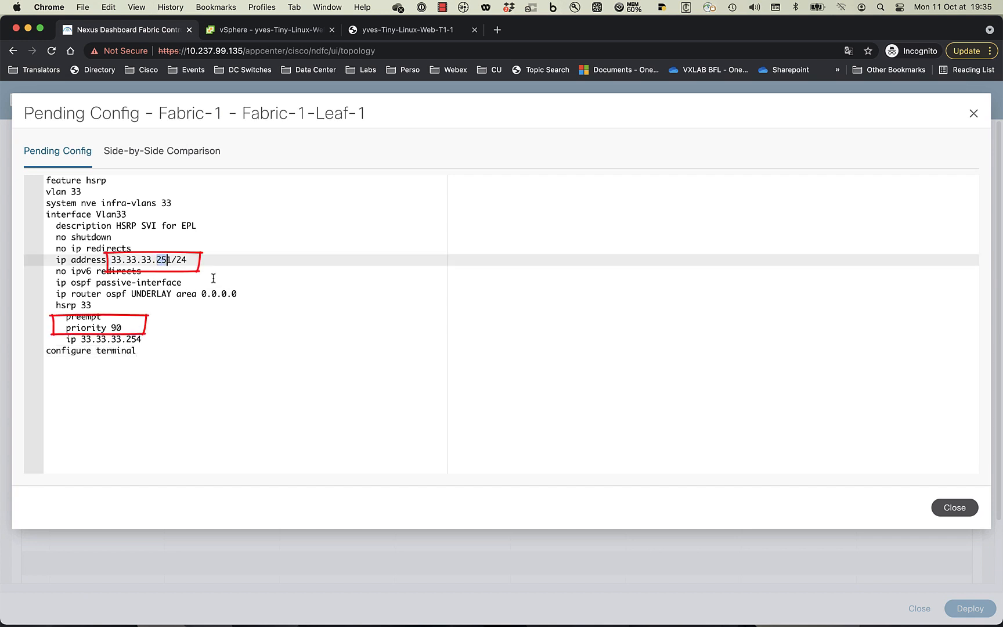
pyautogui.click(956, 510)
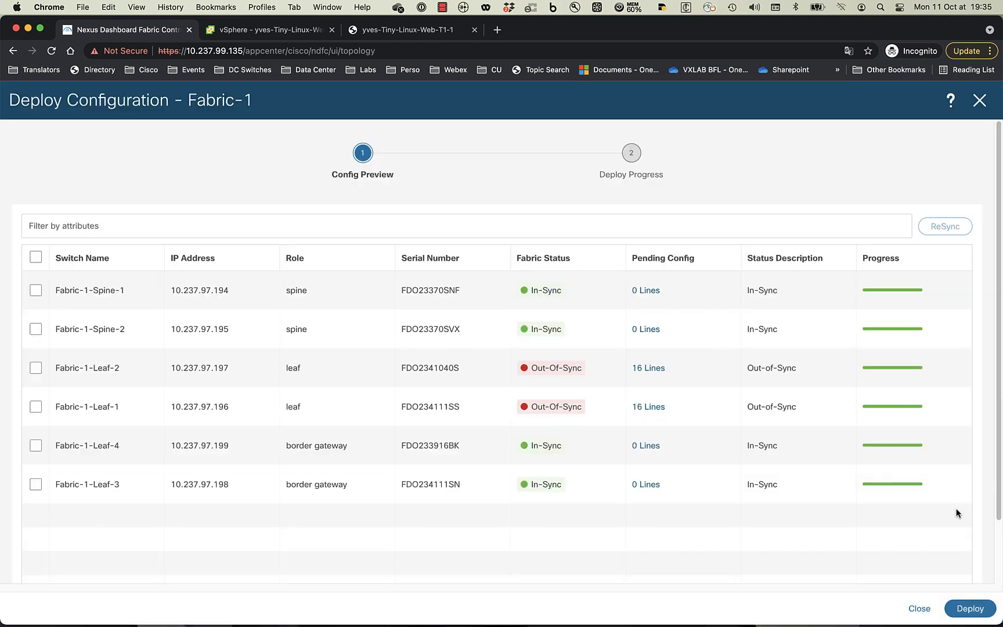
pyautogui.click(988, 604)
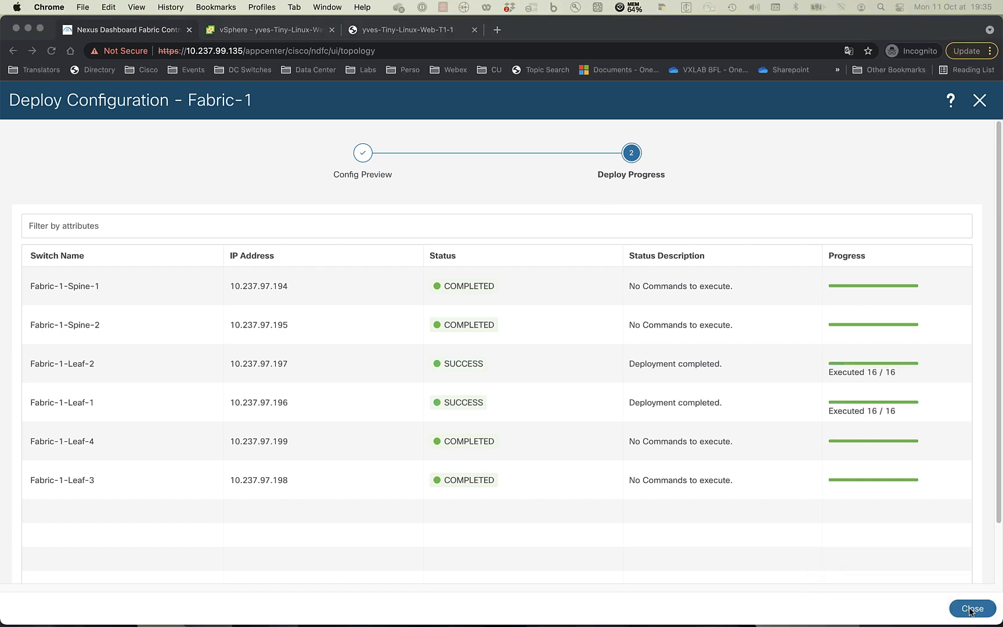
pyautogui.click(973, 608)
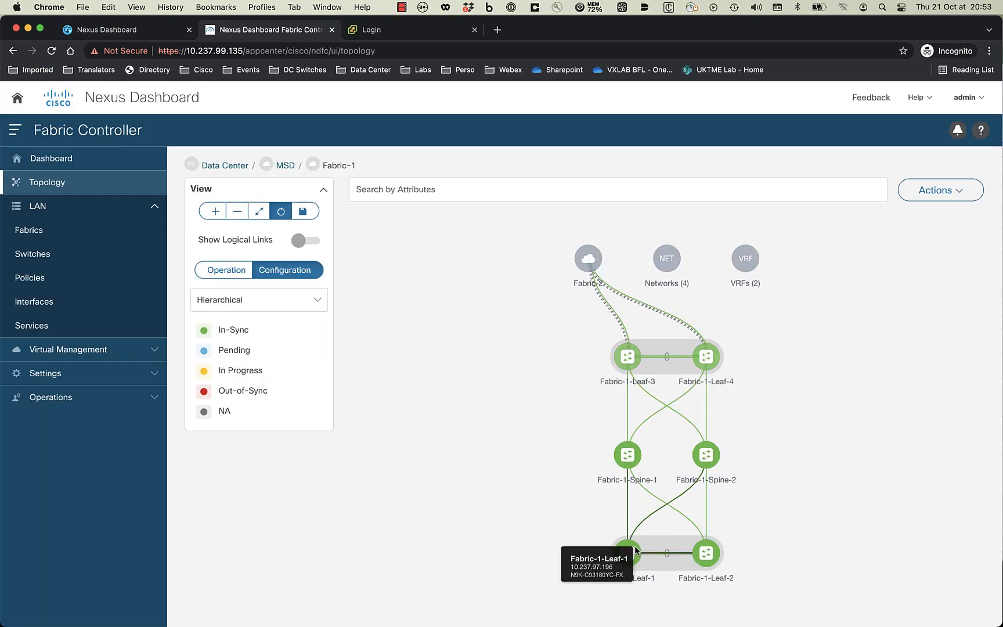
# - Open Fabric-1-Leaf-1's interfaces and filter the list to the vPC interfaces
pyautogui.doubleClick(635, 550)
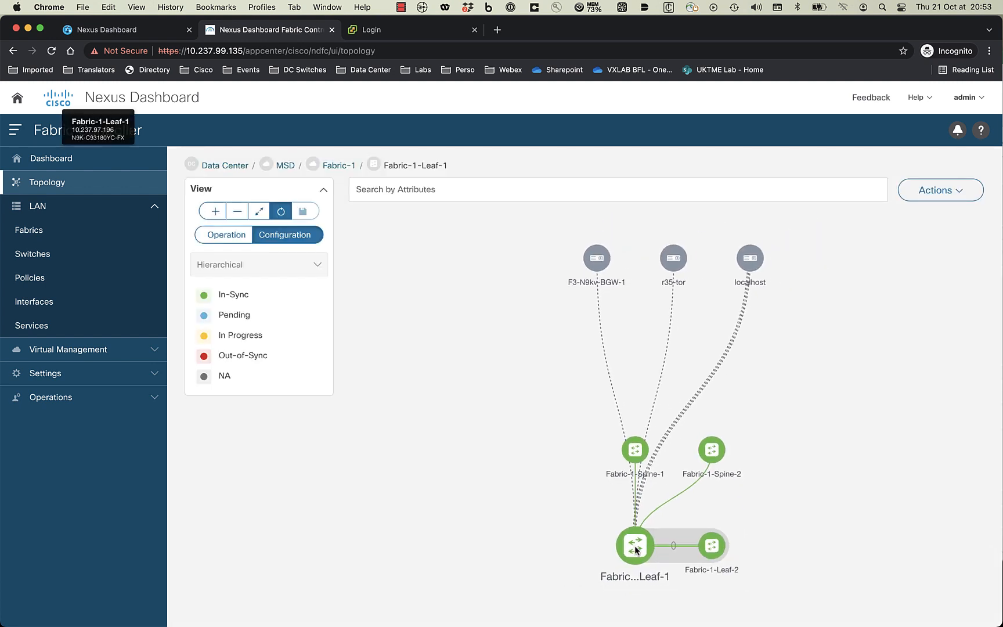
pyautogui.click(936, 190)
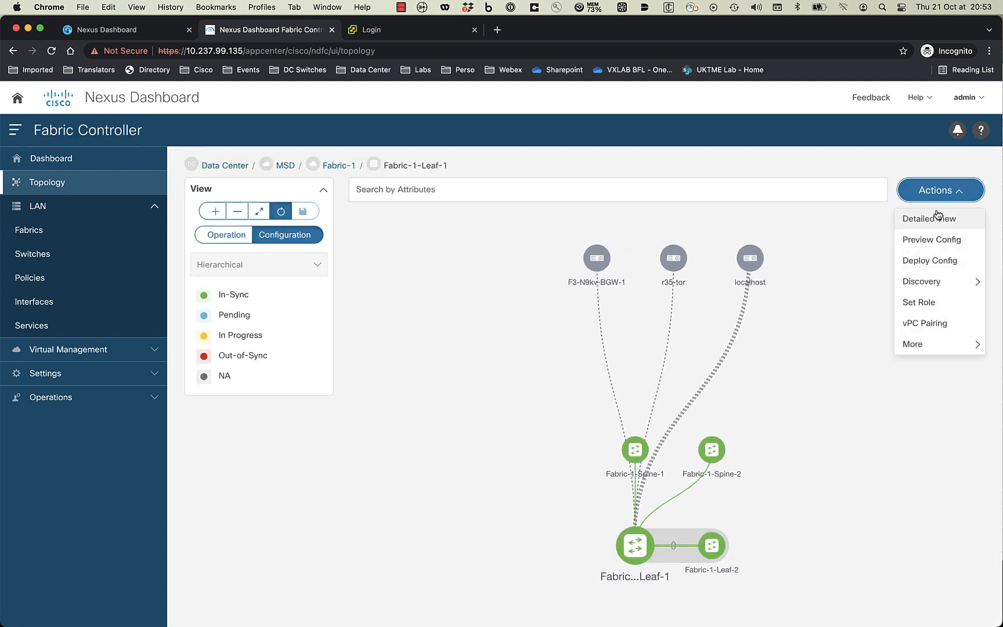
pyautogui.click(934, 218)
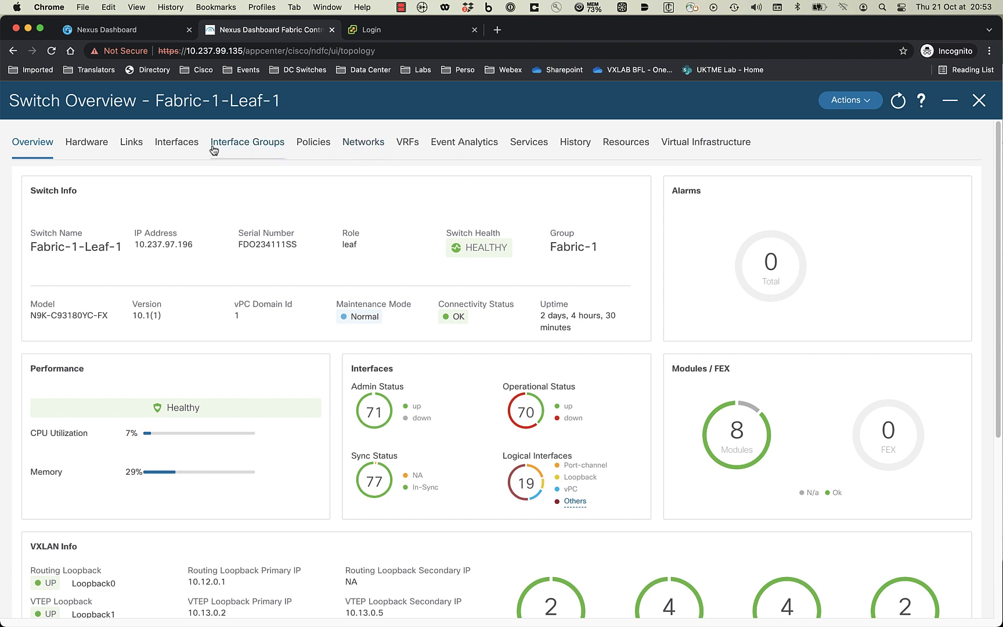
pyautogui.click(177, 145)
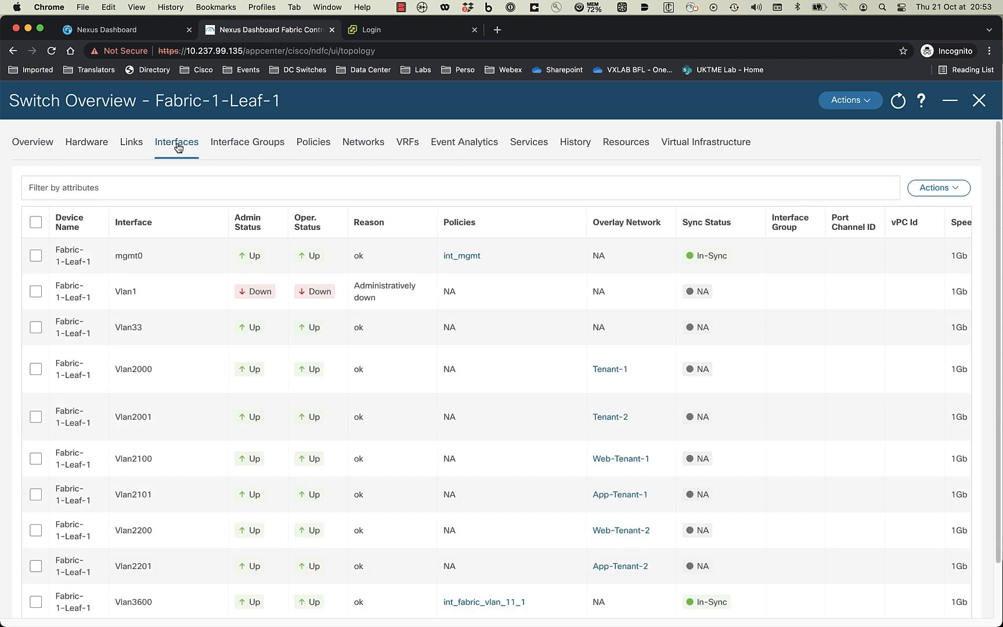
pyautogui.click(157, 189)
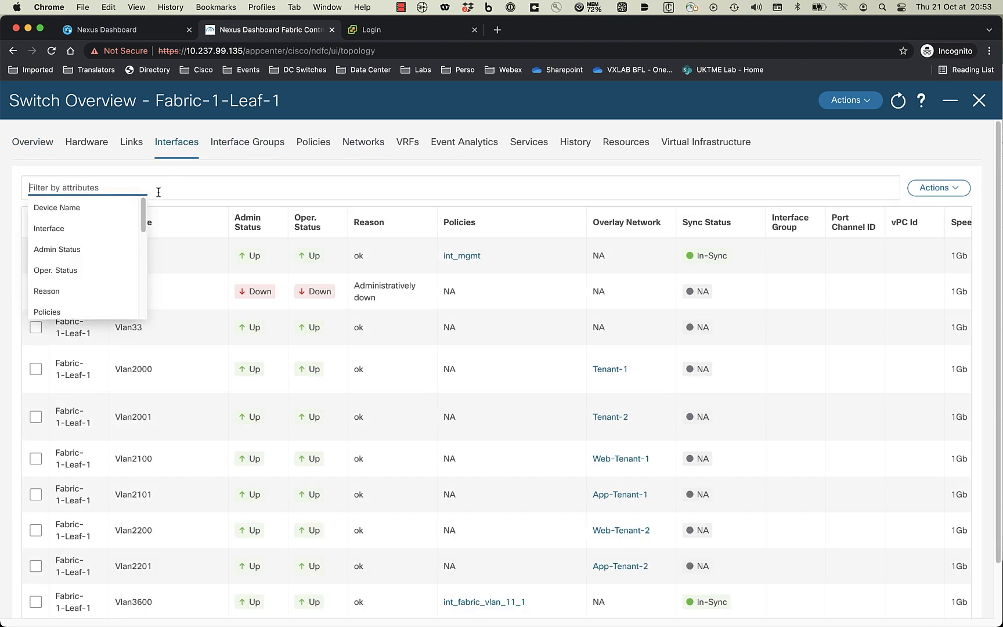
pyautogui.click(76, 228)
pyautogui.click(88, 250)
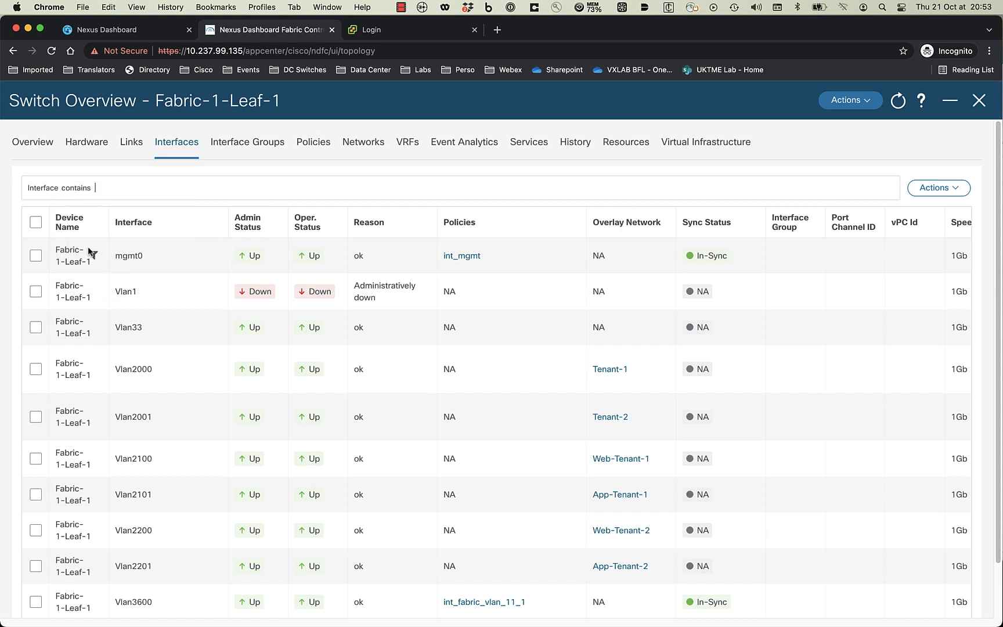
pyautogui.write('vpc')
pyautogui.press('Return')
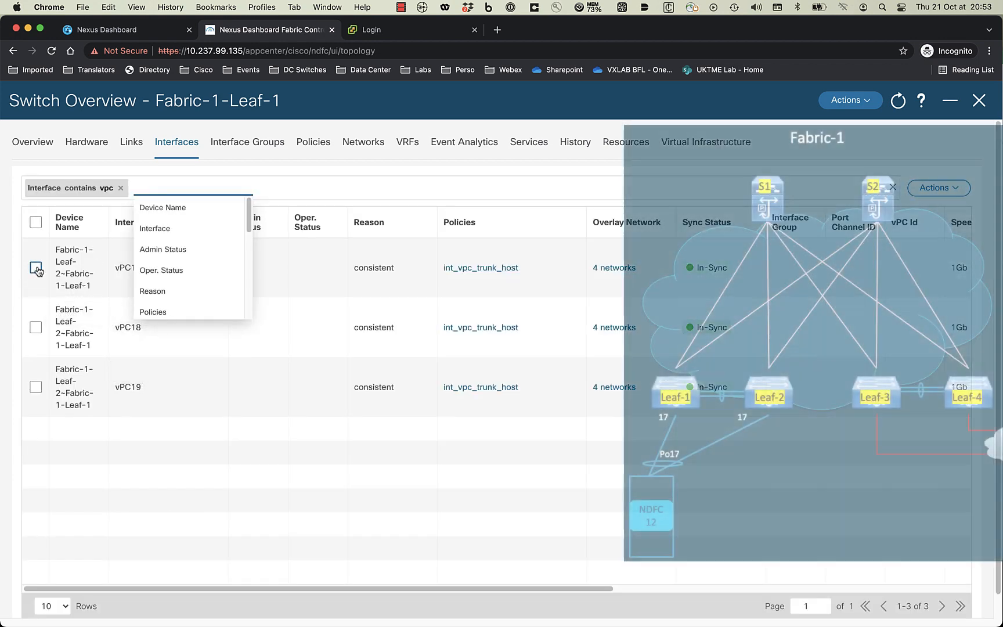
# - Edit vPC17 to allow VLAN 33 on the Peer-1 trunk and save the change
pyautogui.click(36, 267)
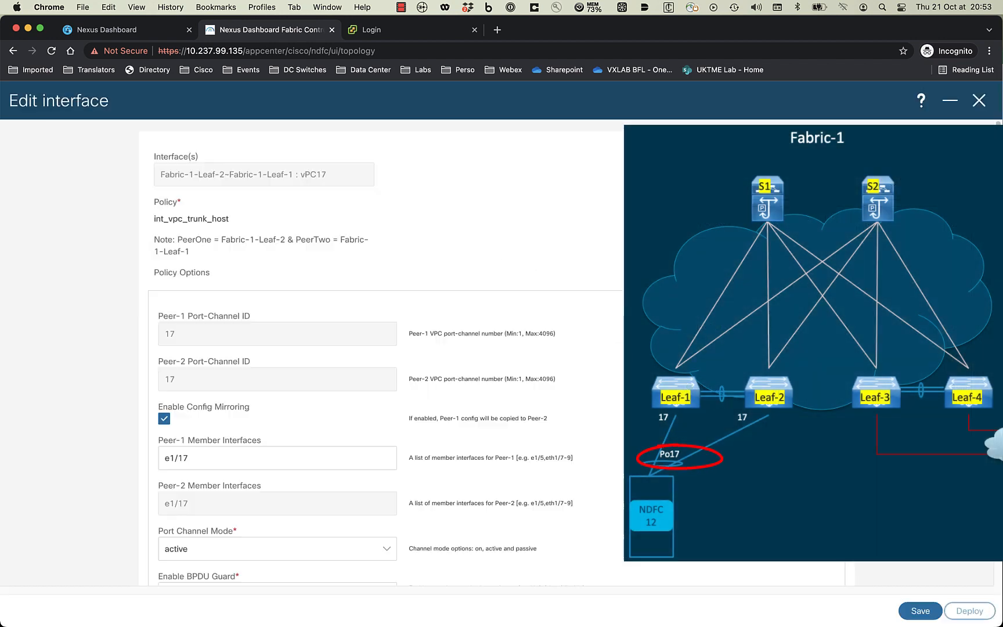
pyautogui.scroll(-10, 324, 426)
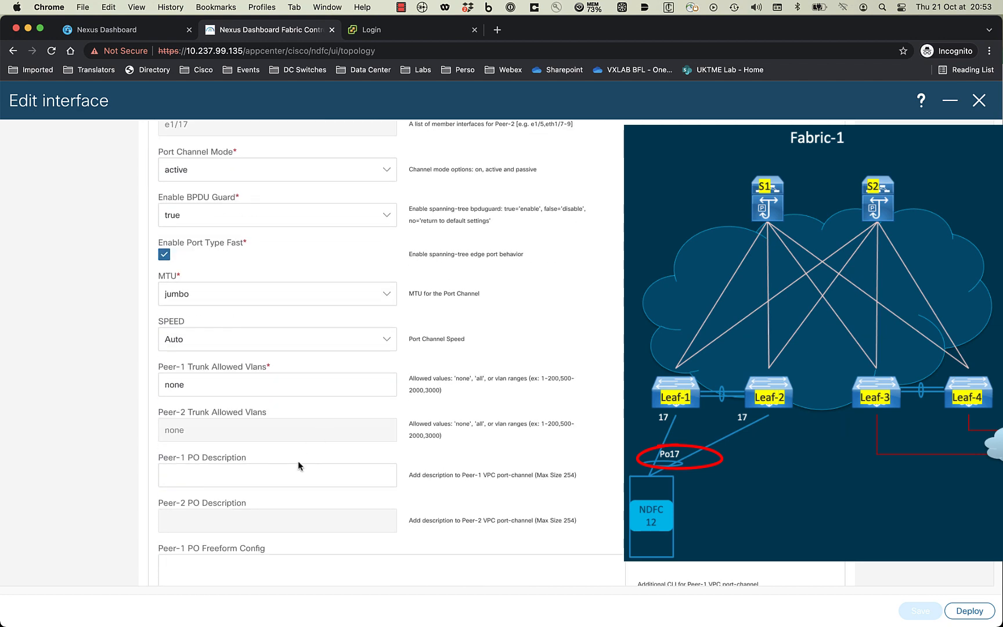
pyautogui.click(253, 386)
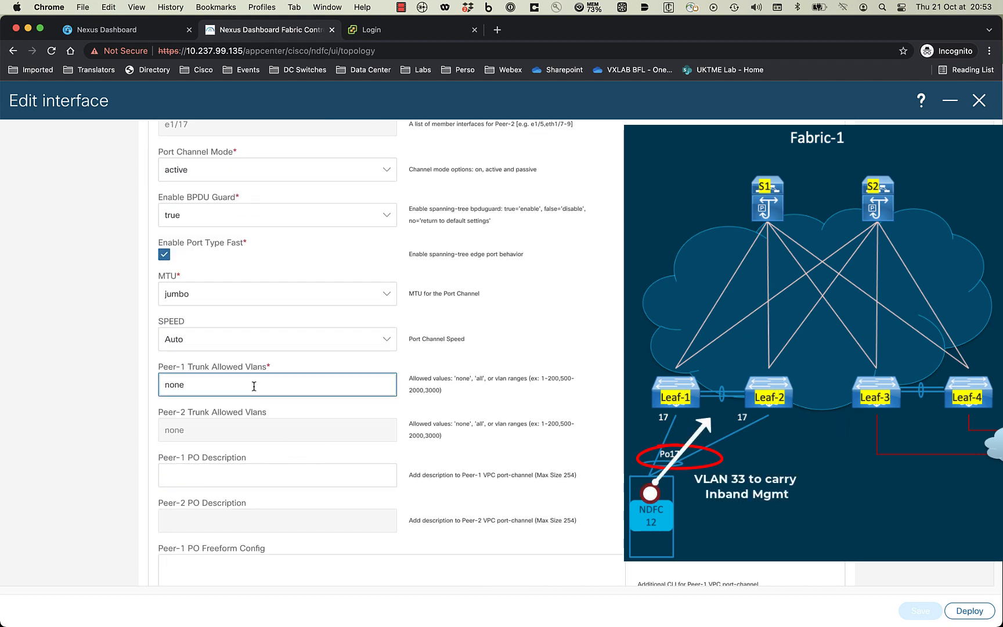
pyautogui.press('BackSpace')
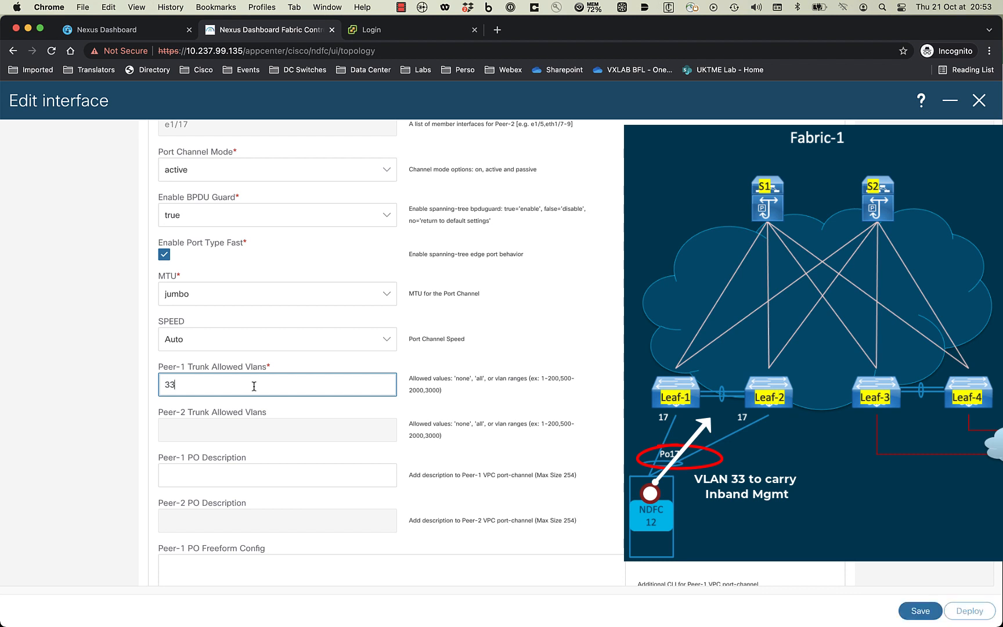
pyautogui.click(918, 617)
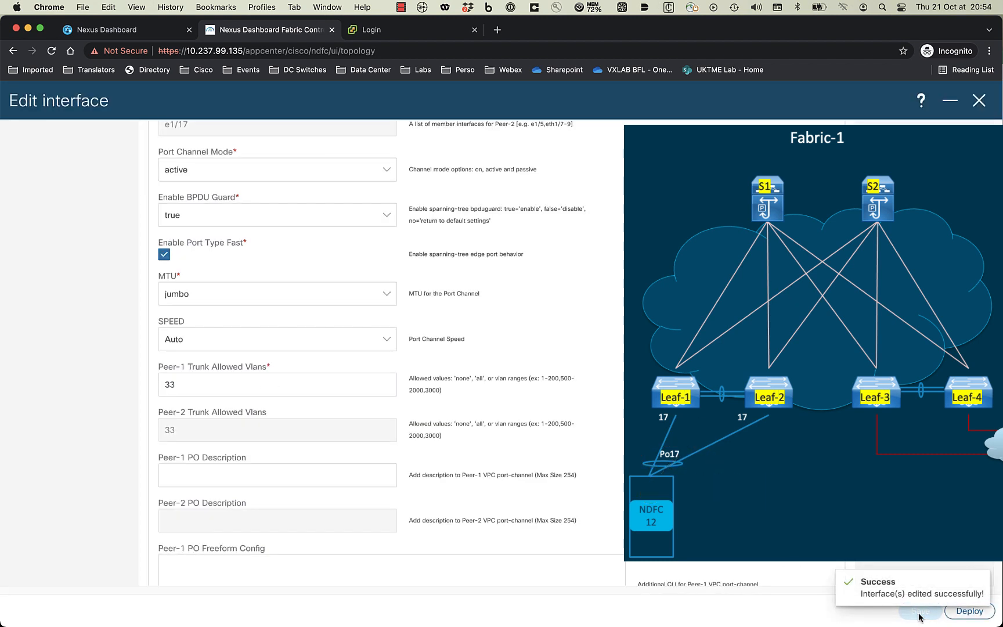
pyautogui.click(968, 613)
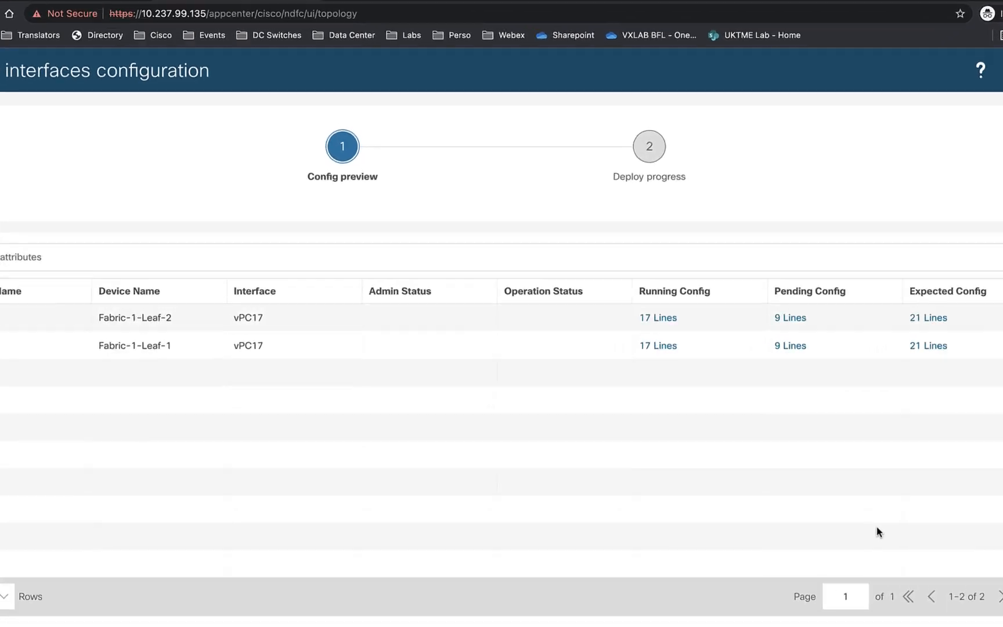
# - Review Leaf-2's 9-line pending config and deploy the vPC17 VLAN 33 trunk change to both leafs
pyautogui.click(826, 316)
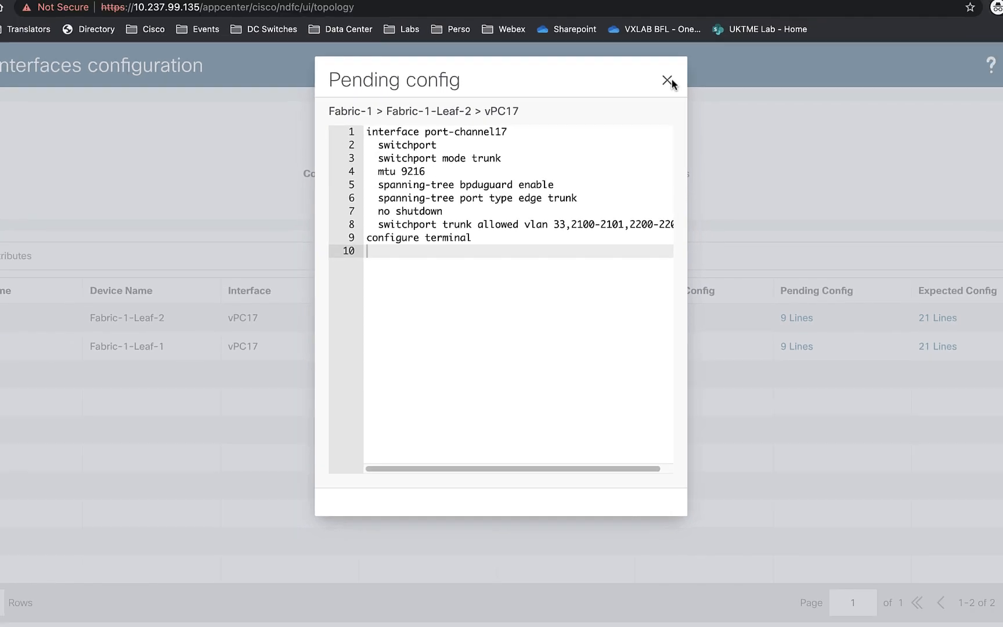
pyautogui.click(706, 25)
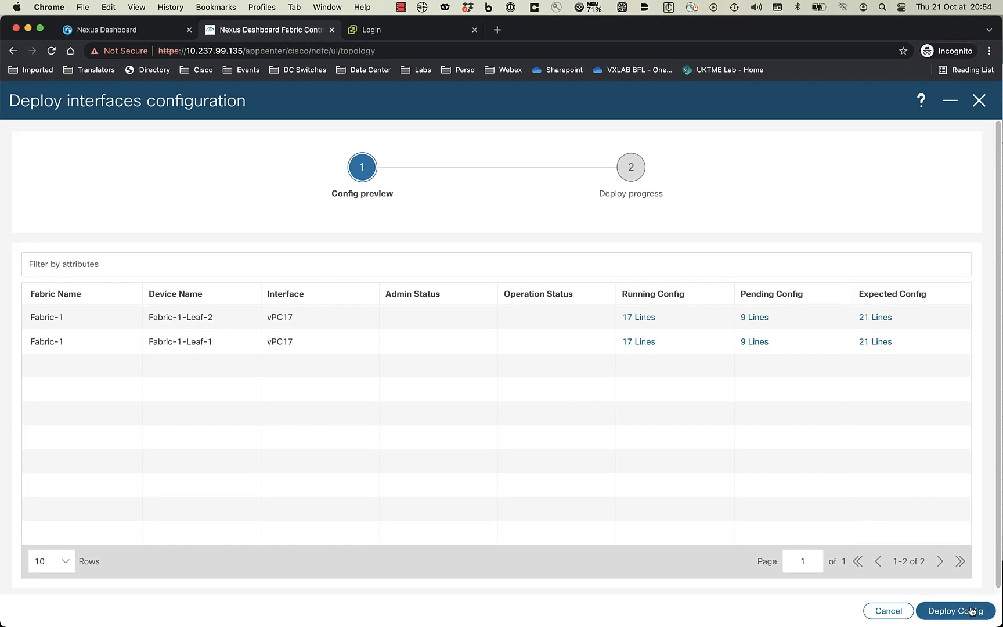
pyautogui.click(972, 611)
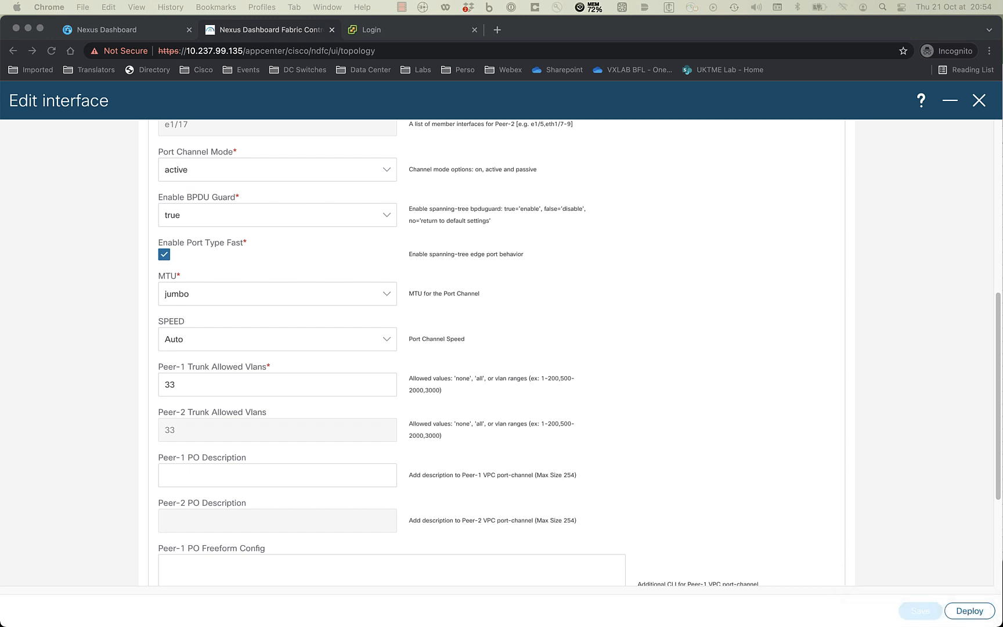
pyautogui.click(584, 473)
pyautogui.scroll(10, 676, 417)
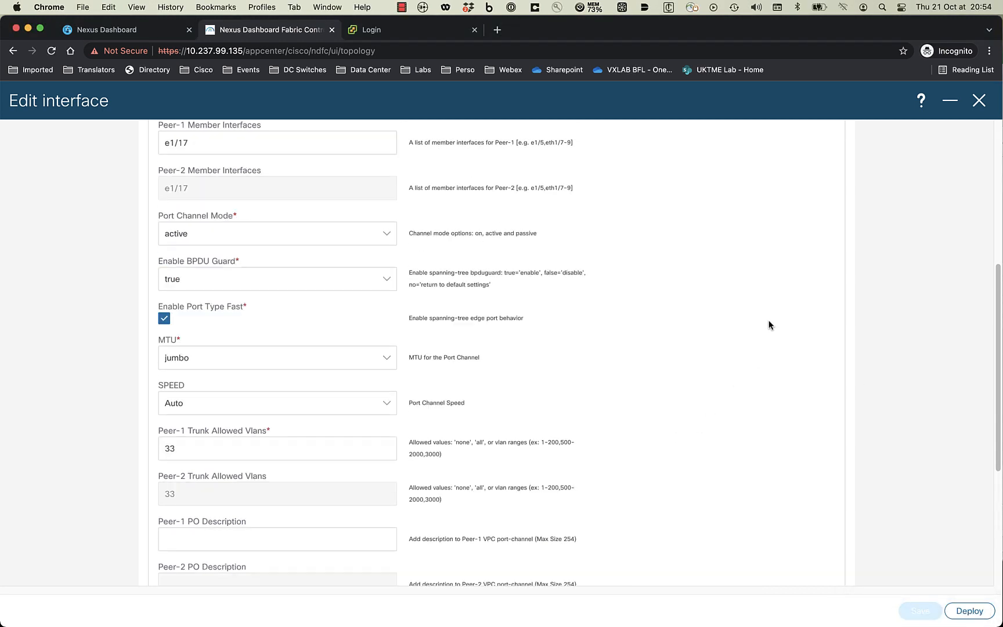
pyautogui.click(979, 101)
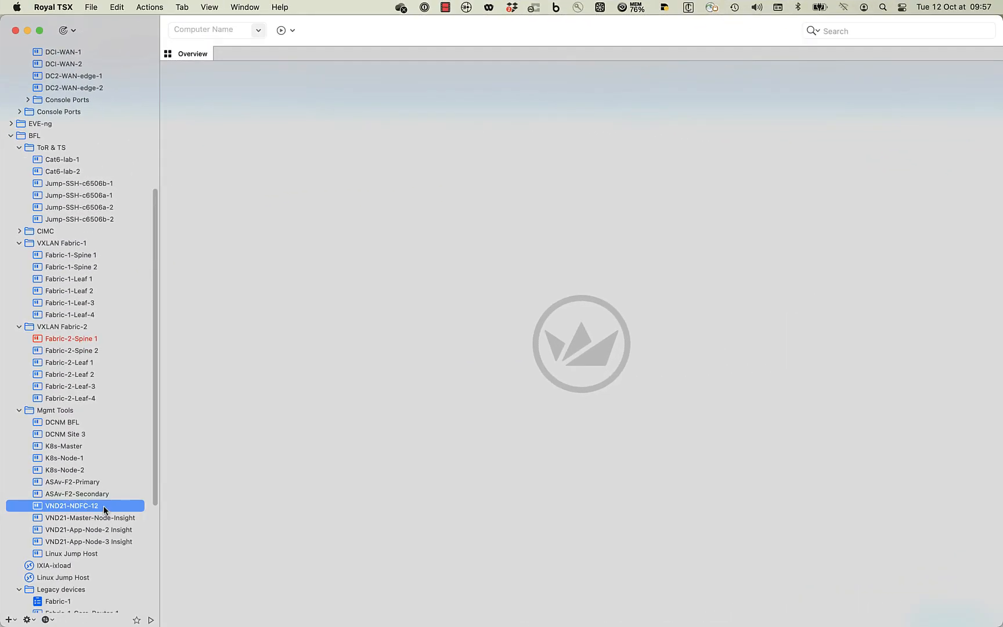
# - Open an SSH session to VND21-NDFC-12 and ping 33.33.33.254 until replies arrive, then stop it
pyautogui.doubleClick(103, 506)
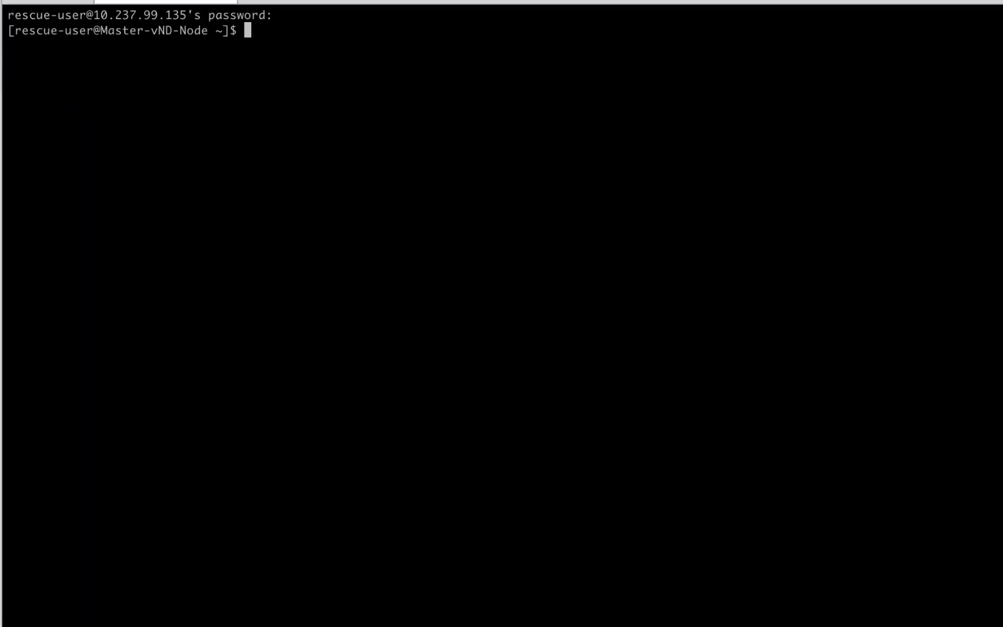
pyautogui.write('ping 33.33.33.254')
pyautogui.press('Return')
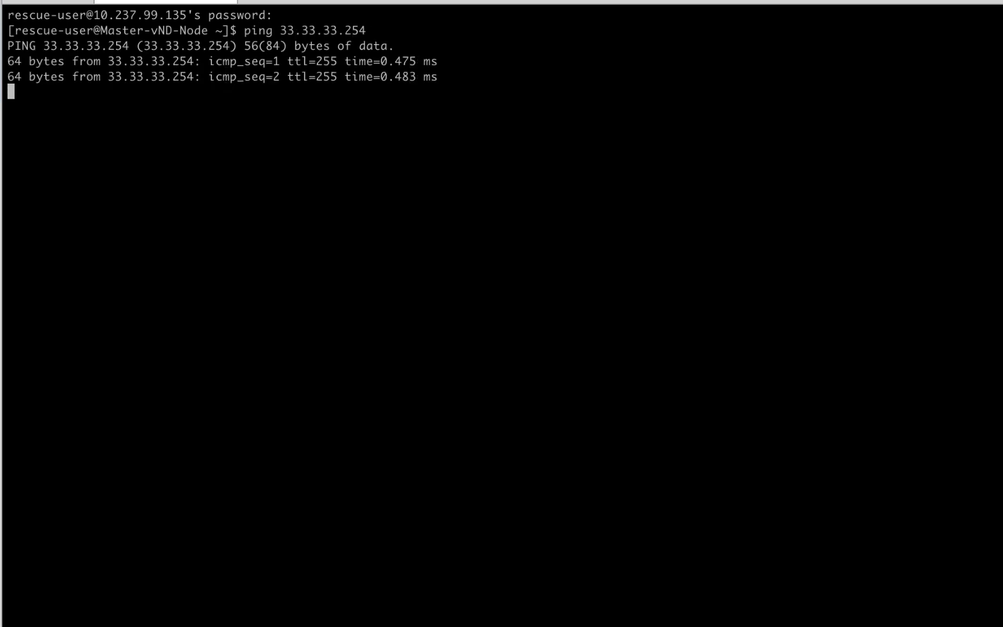
pyautogui.hotkey('ctrl', 'c')
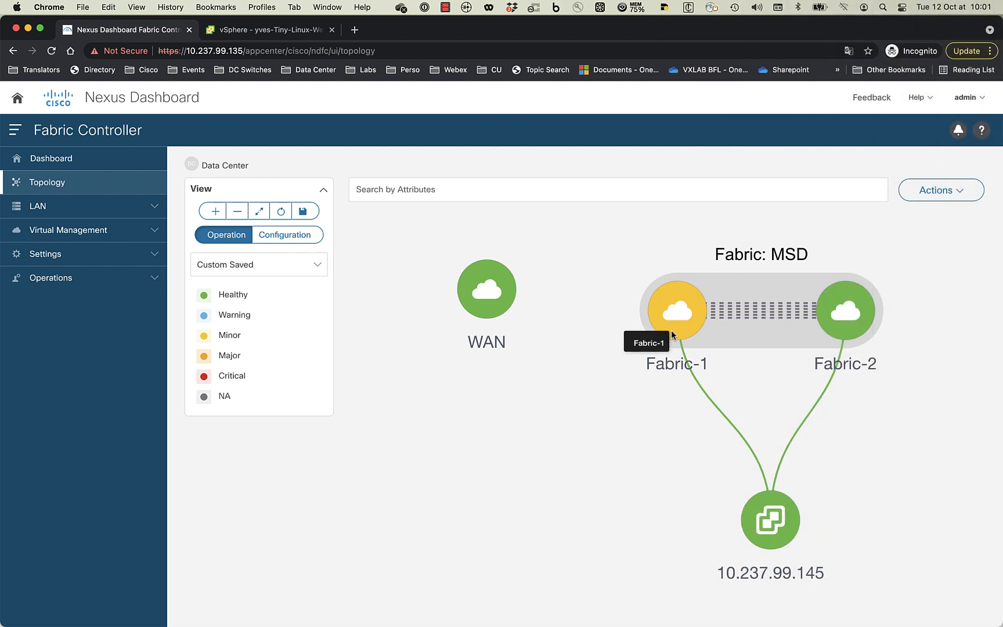
# - Drill into Fabric-1 and open its Configure Endpoint Locator setup
pyautogui.doubleClick(669, 340)
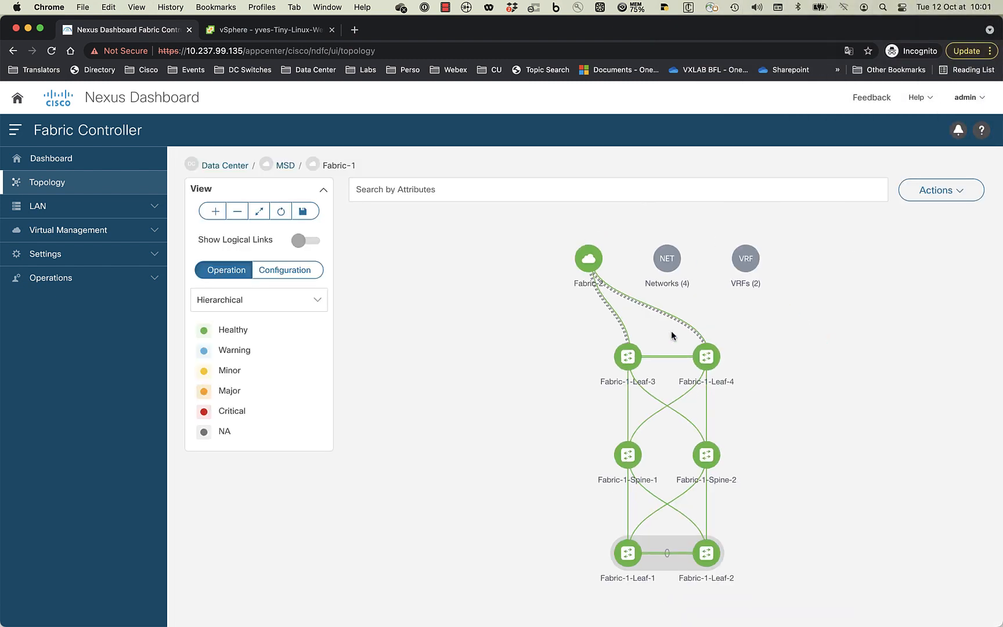
pyautogui.click(949, 188)
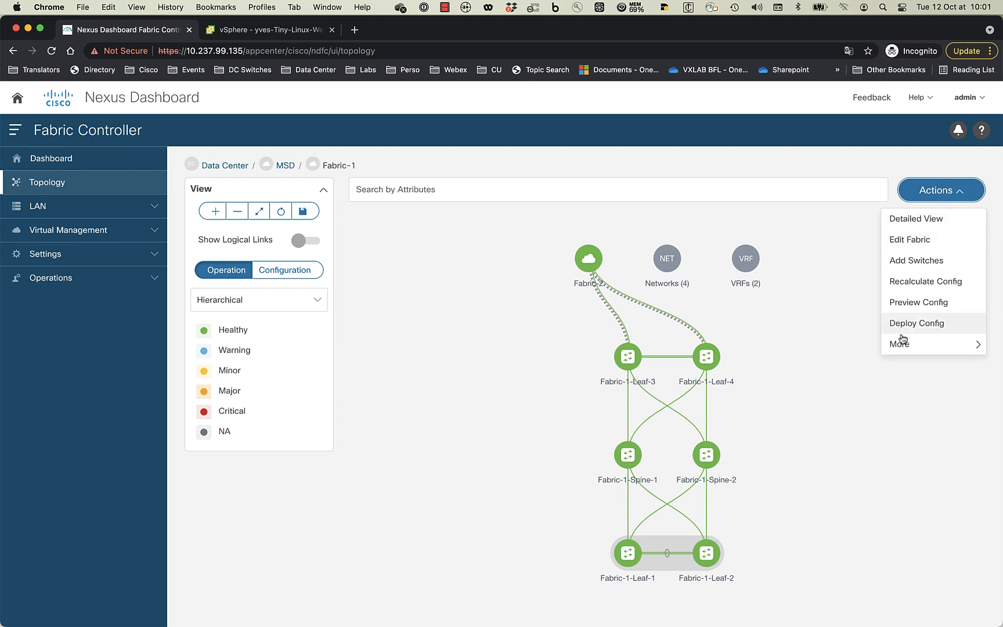
pyautogui.moveTo(904, 341)
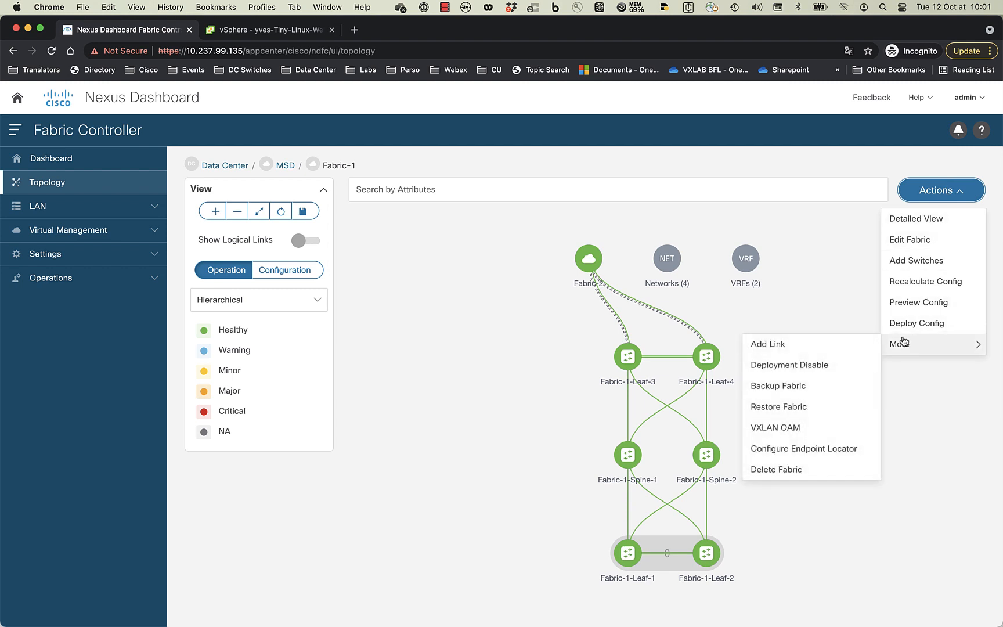
pyautogui.click(815, 448)
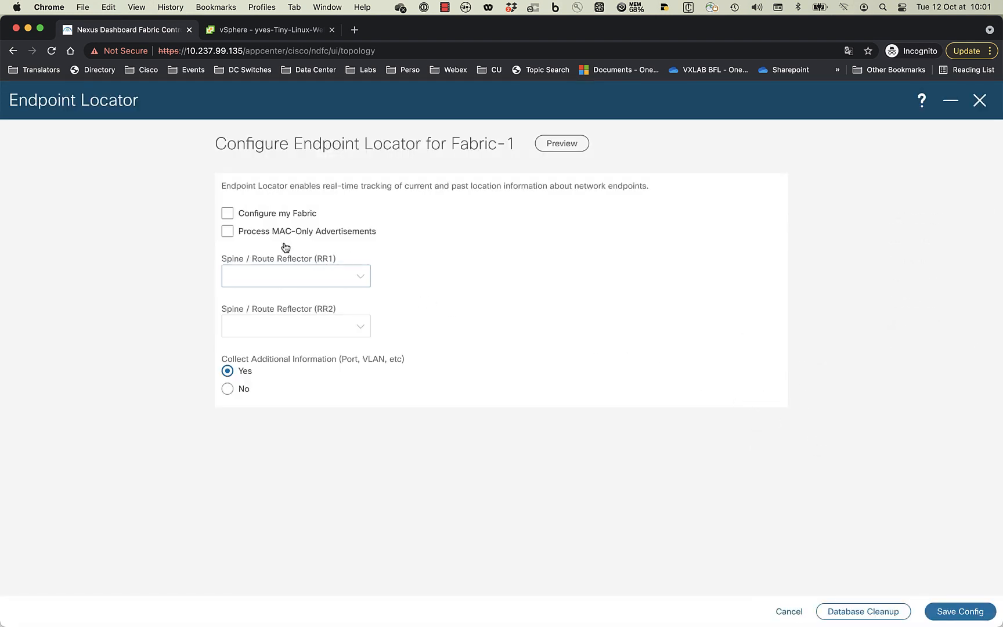
# - Choose Configure my Fabric with Fabric-1-Spine-1 as RR1 and Fabric-1-Spine-2 as RR2
pyautogui.click(227, 214)
pyautogui.click(357, 275)
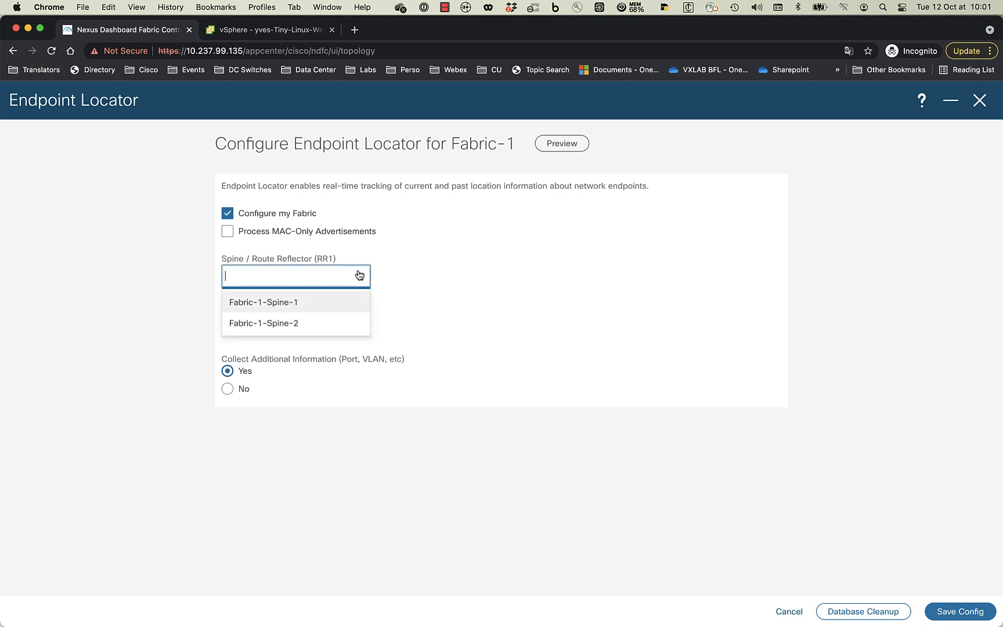
pyautogui.click(309, 302)
pyautogui.click(357, 326)
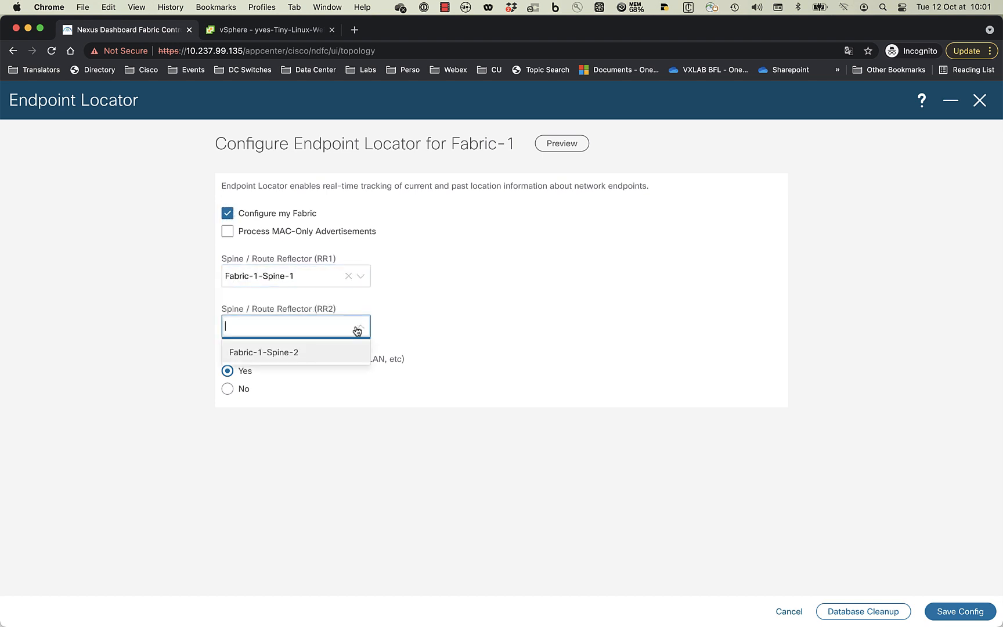
pyautogui.click(312, 352)
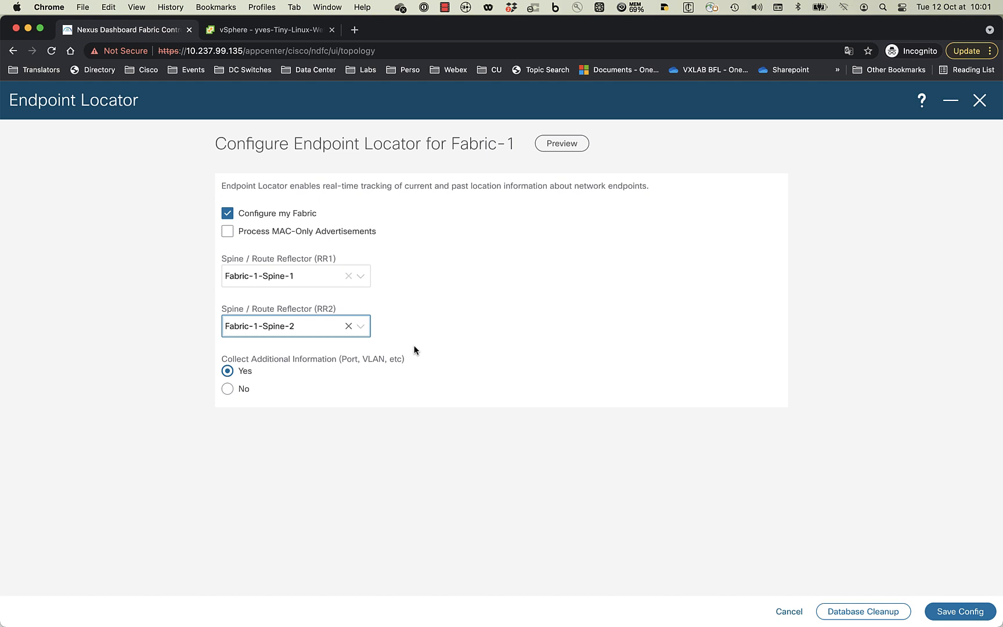
# - Preview the BGP config, save to enable Endpoint Locator, and go to the Dashboards Overview
pyautogui.click(560, 144)
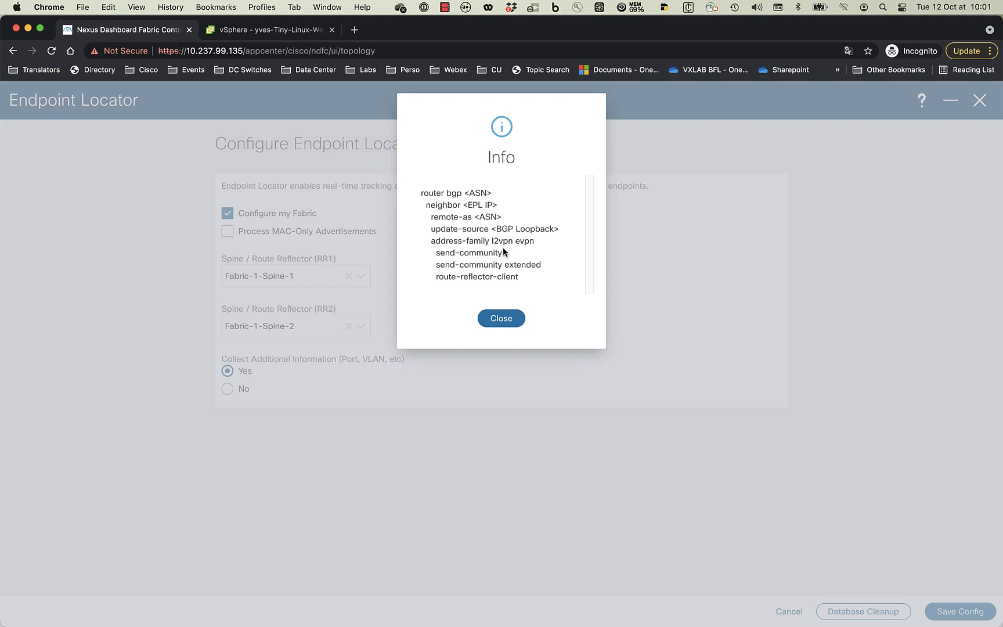
pyautogui.click(500, 317)
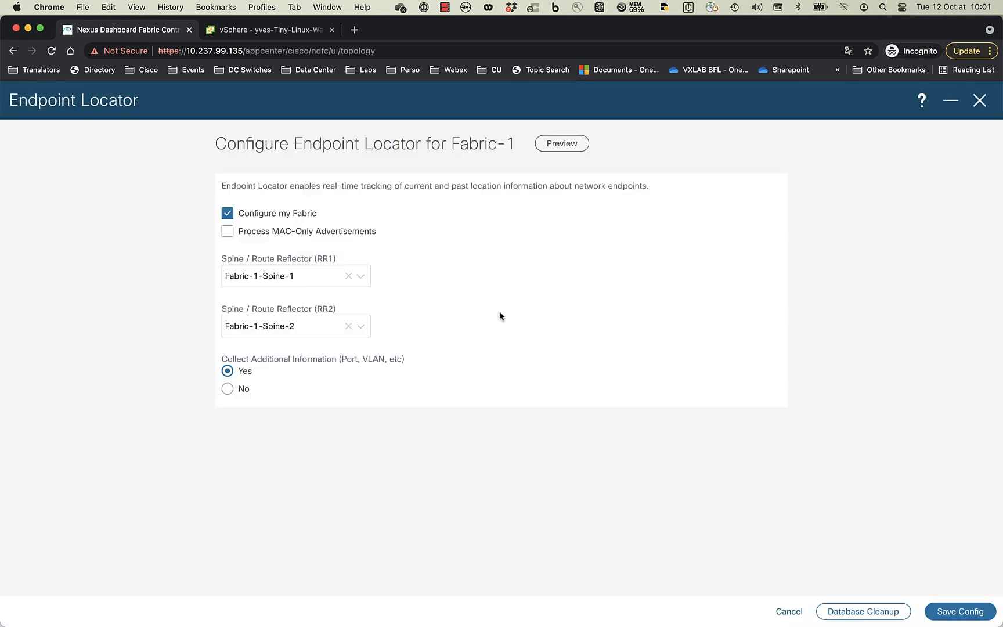
pyautogui.click(959, 611)
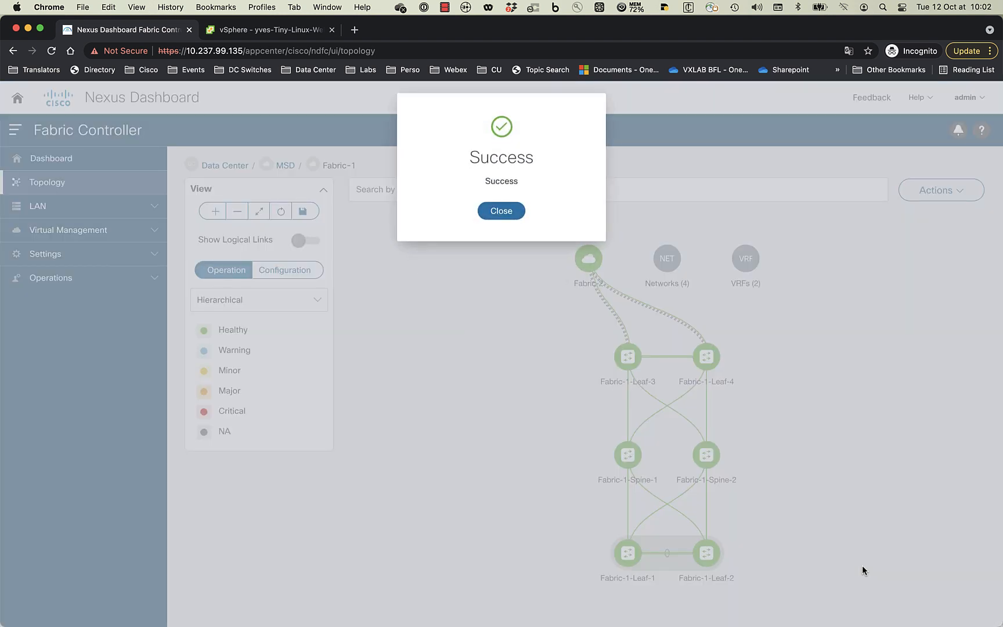
pyautogui.click(486, 210)
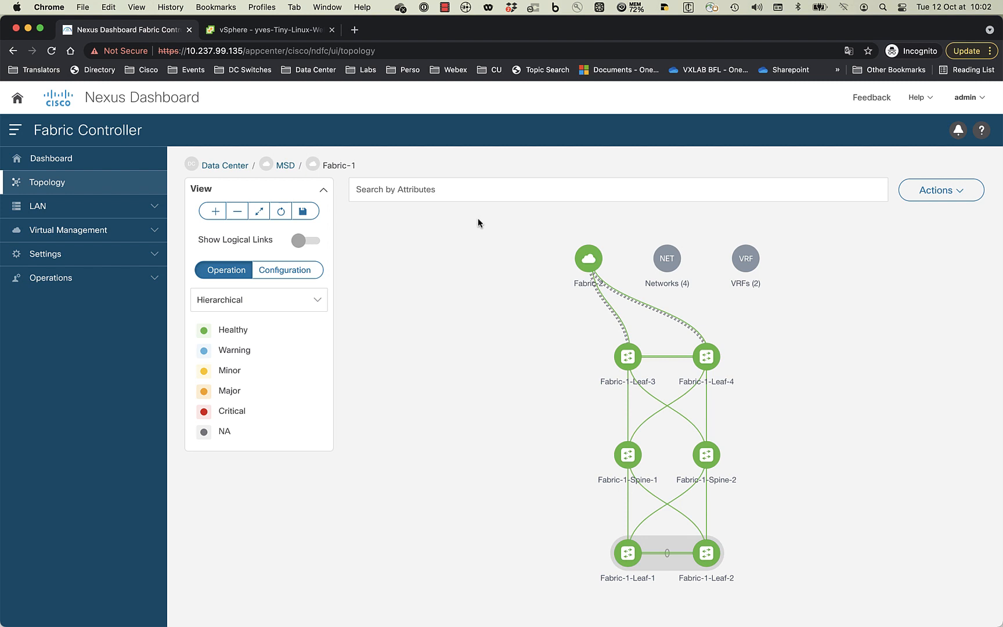
pyautogui.click(49, 158)
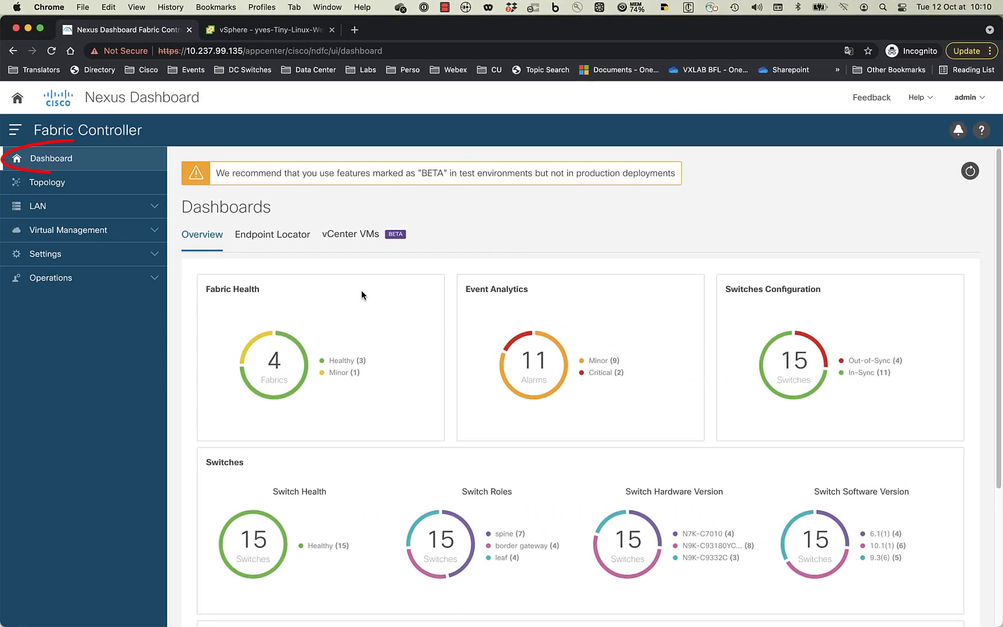
# - Show the Endpoint Locator dashboard and scroll down to the six active endpoints
pyautogui.click(377, 231)
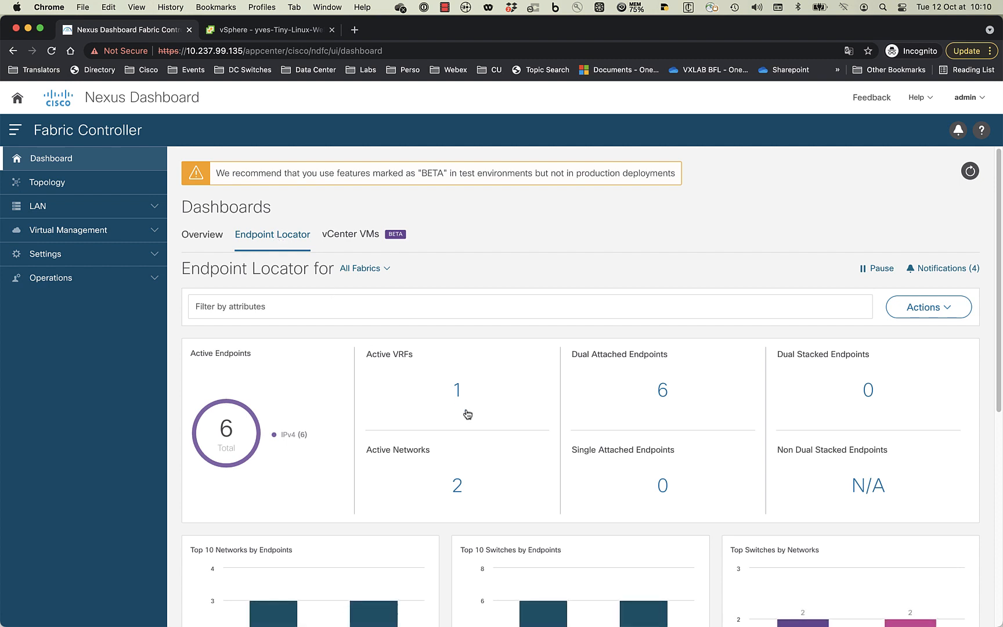
pyautogui.scroll(-1, 468, 409)
pyautogui.scroll(-10, 468, 410)
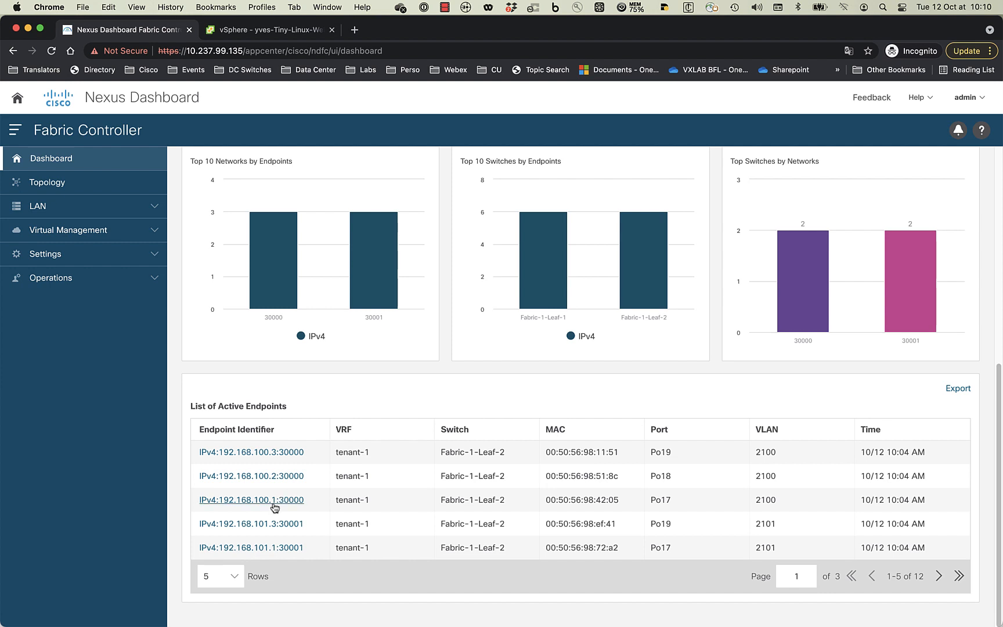
# - Inspect the Endpoint Life history of 192.168.100.1, then return to the fabric topology
pyautogui.click(275, 504)
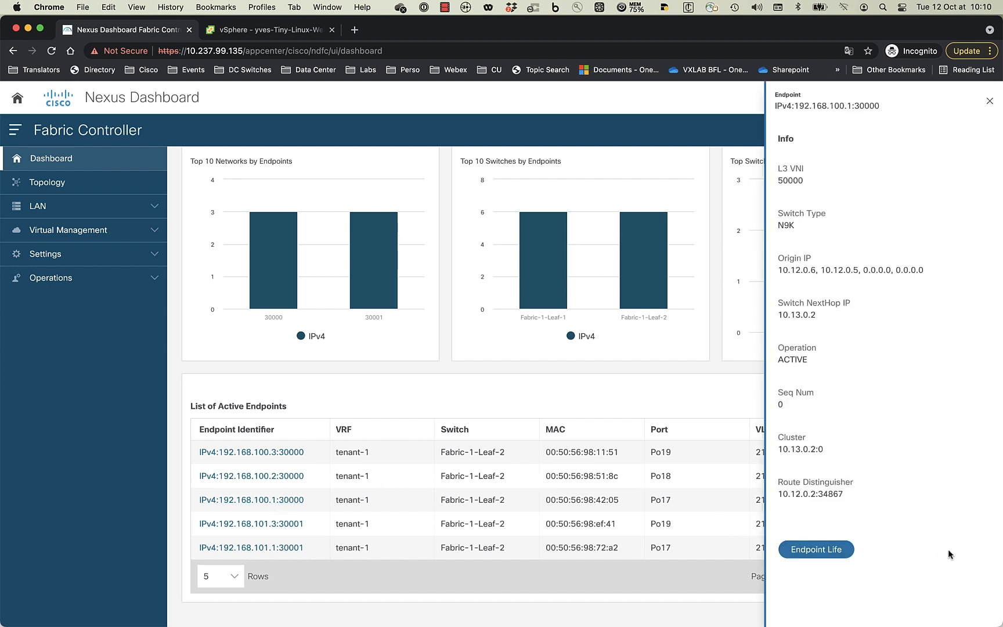
pyautogui.click(816, 549)
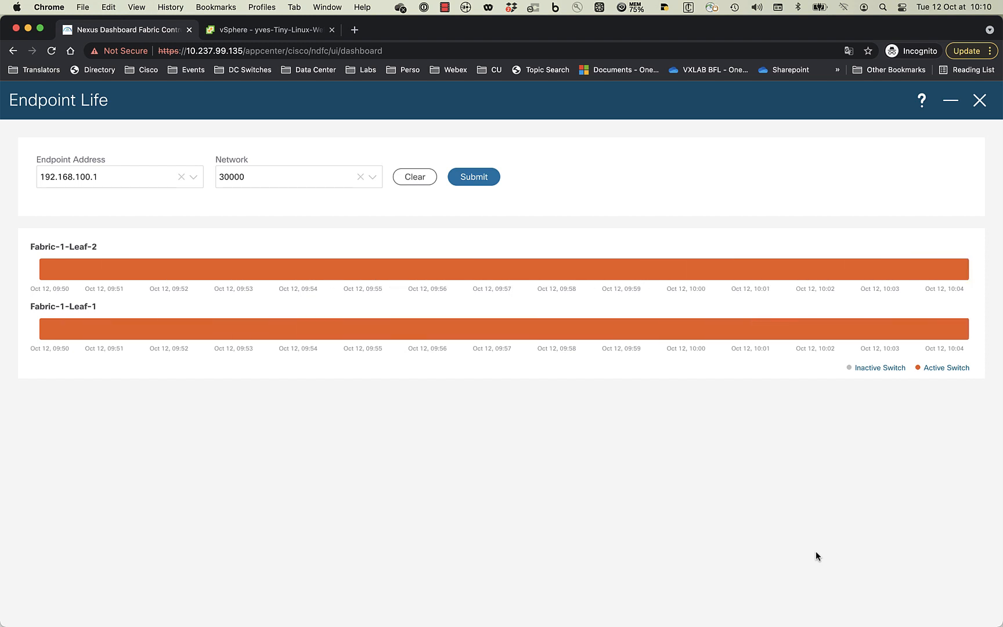
pyautogui.click(978, 103)
pyautogui.scroll(4, 851, 242)
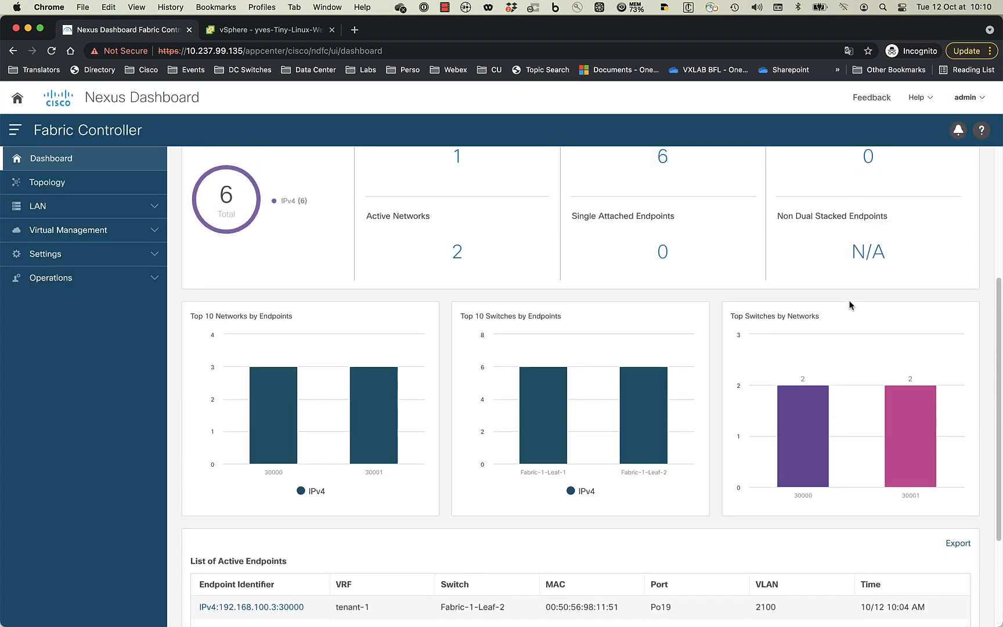
pyautogui.scroll(3, 844, 309)
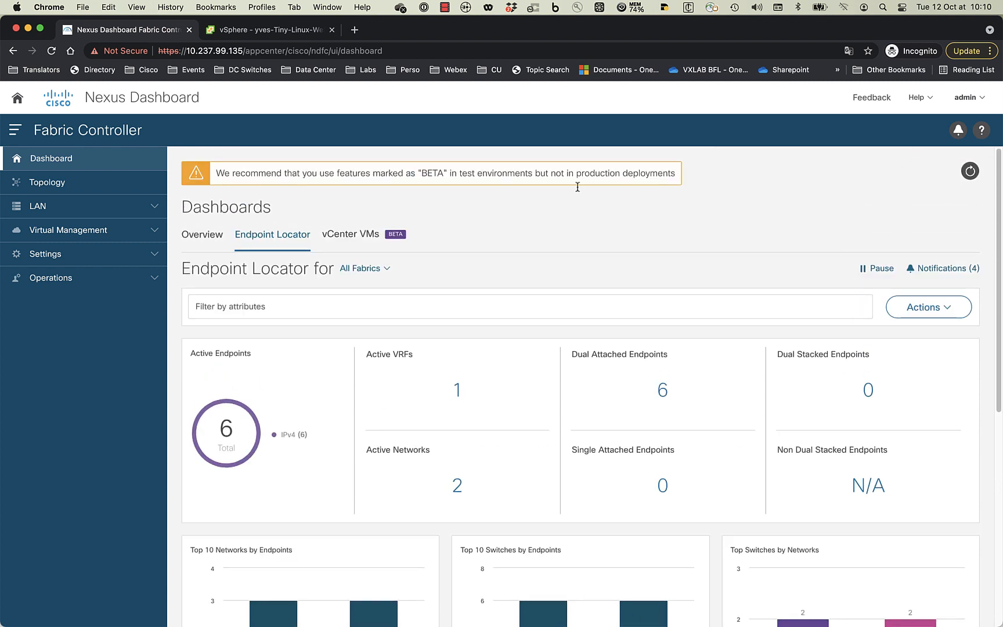
pyautogui.click(94, 190)
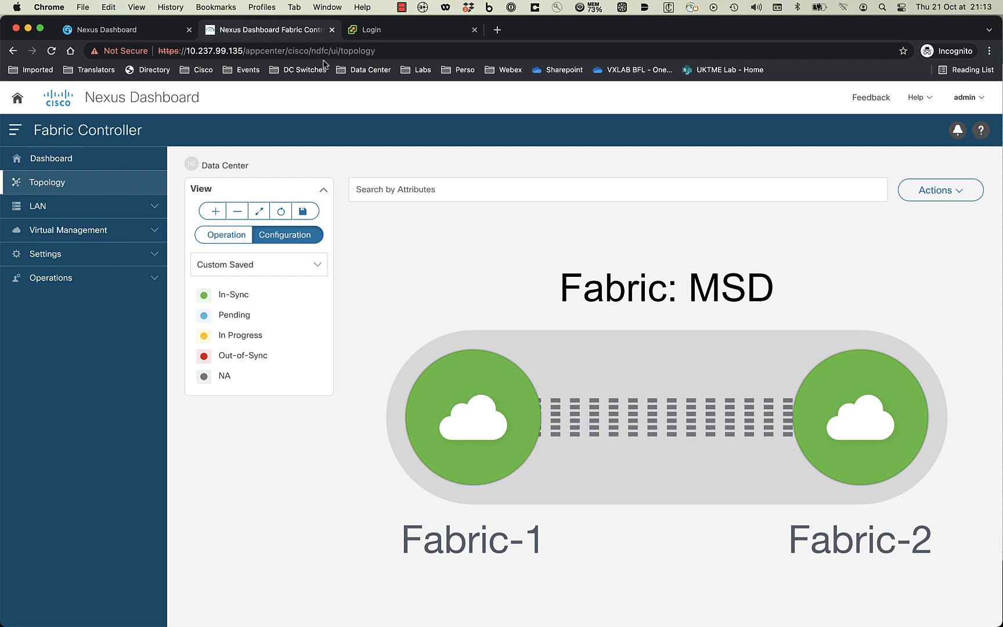
# - Go to Virtual Infrastructure Manager and start adding a new instance
pyautogui.click(90, 233)
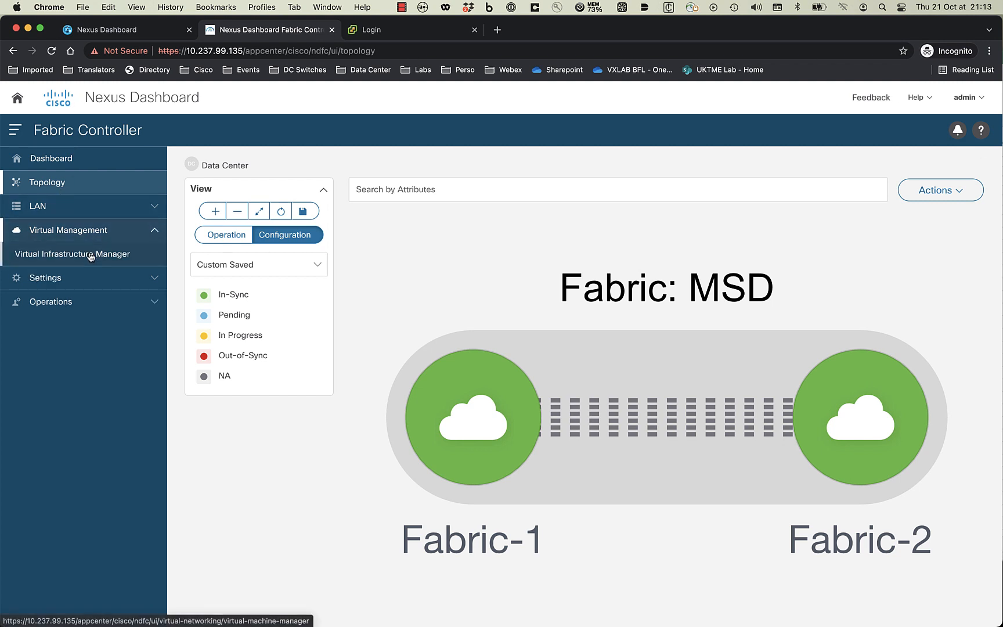
pyautogui.click(90, 255)
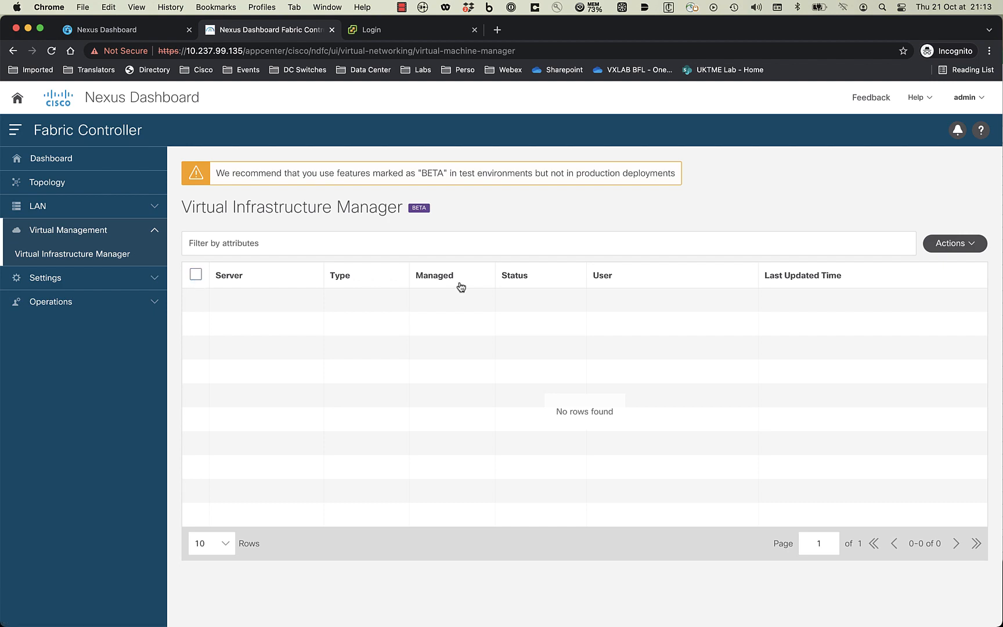
pyautogui.click(971, 248)
pyautogui.click(911, 271)
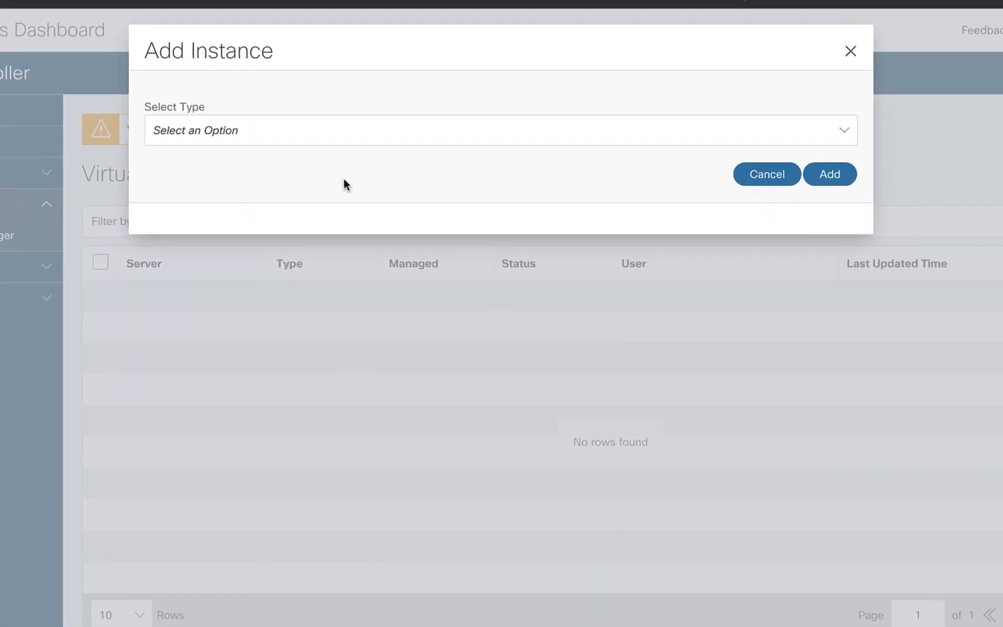
# - Add vCenter 10.237.99.145 with its account password, then open the Dashboards Overview
pyautogui.click(467, 140)
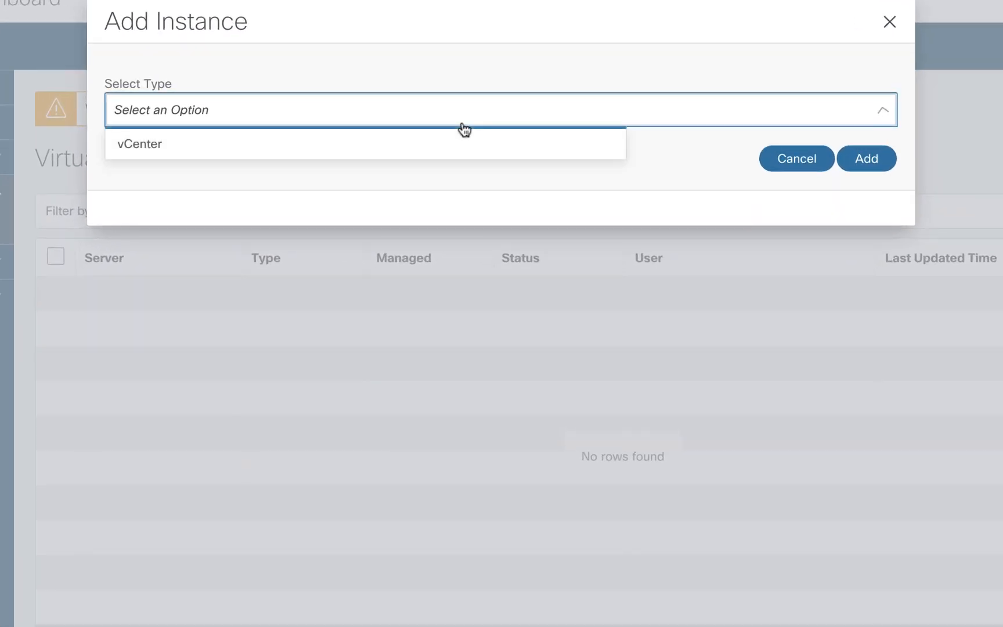
pyautogui.click(232, 161)
pyautogui.click(320, 178)
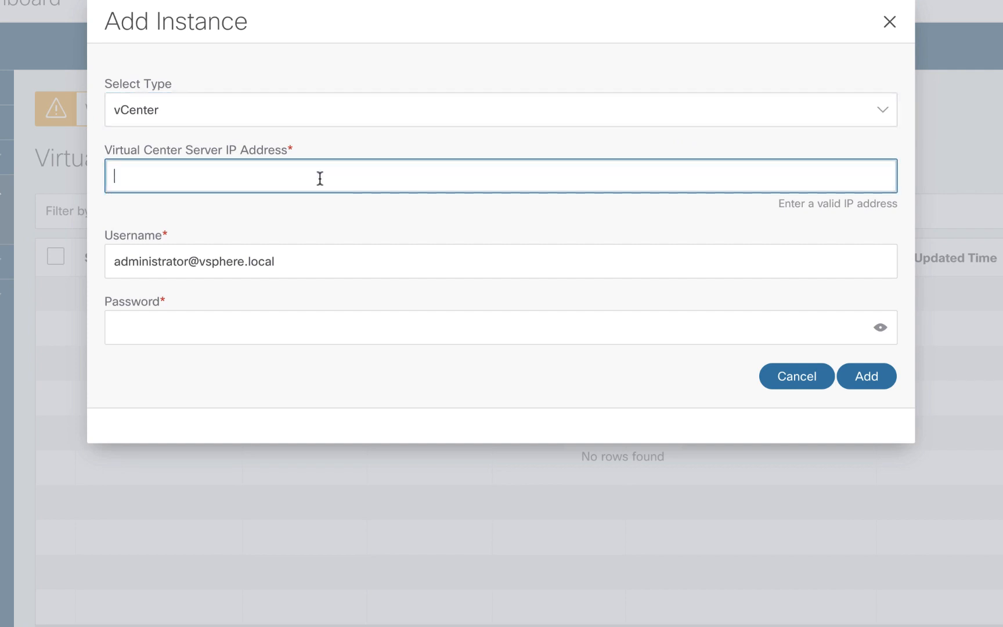
pyautogui.write('10.237.99.145')
pyautogui.click(271, 313)
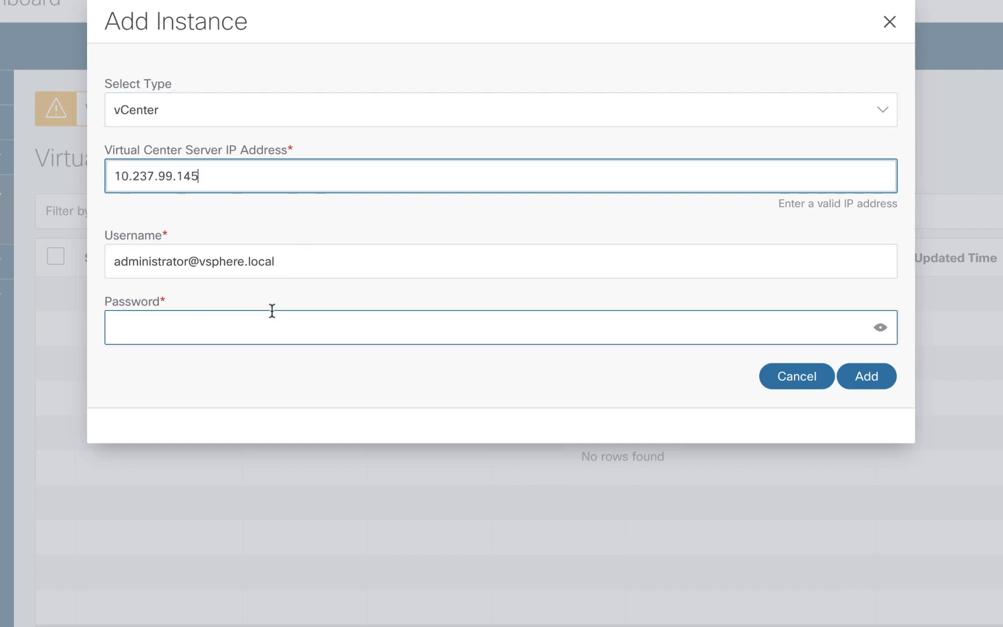
pyautogui.write('**')
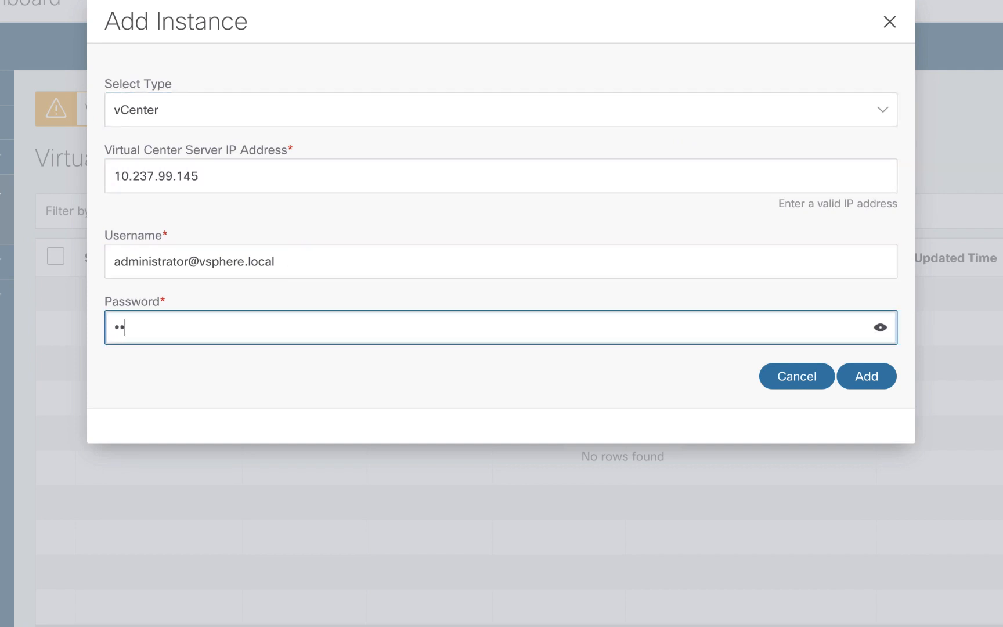
pyautogui.write('**')
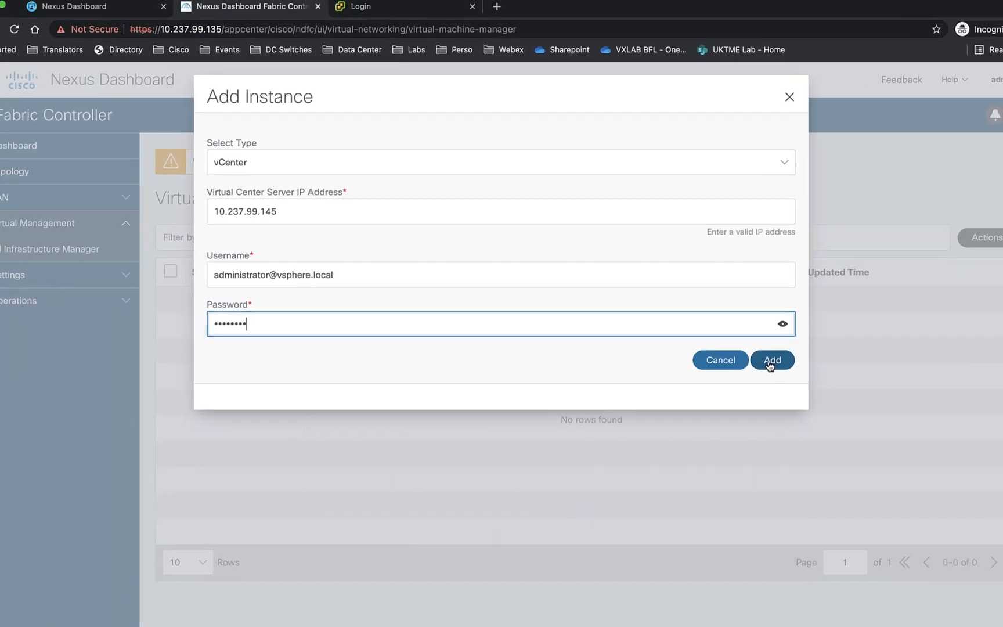
pyautogui.click(867, 376)
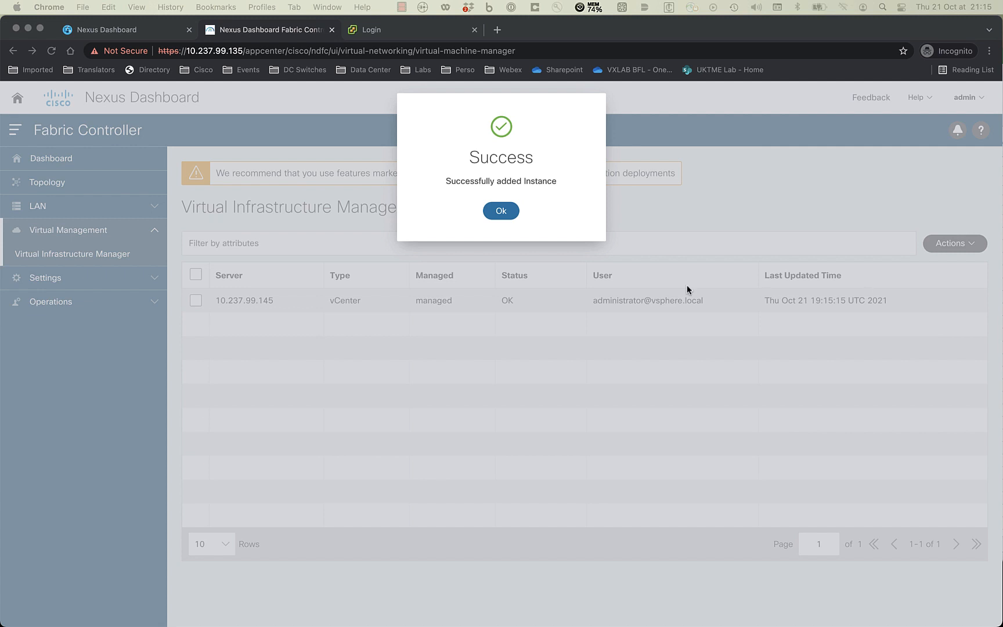
pyautogui.click(501, 212)
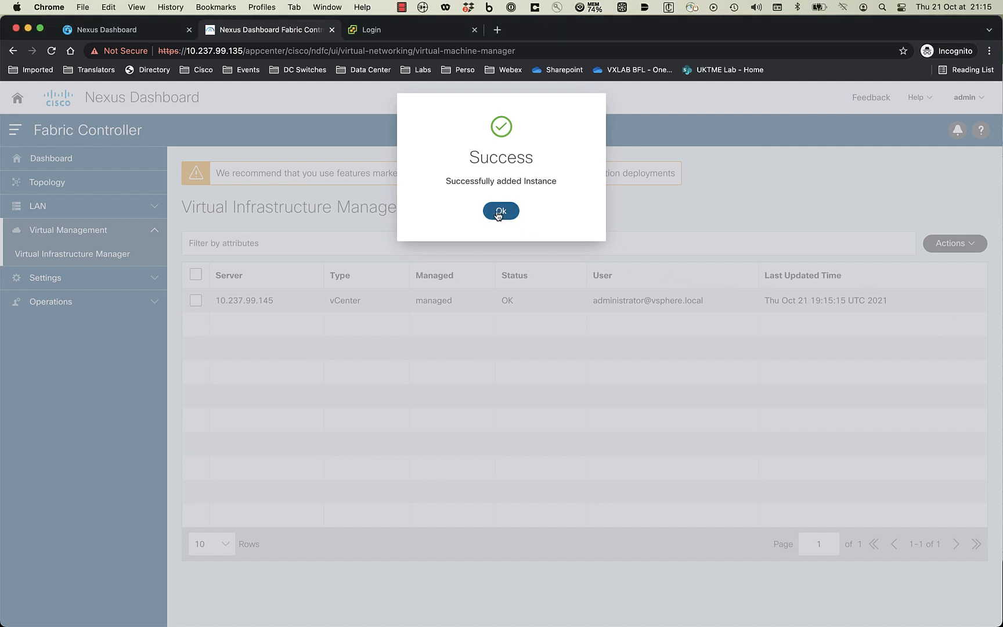
pyautogui.click(63, 160)
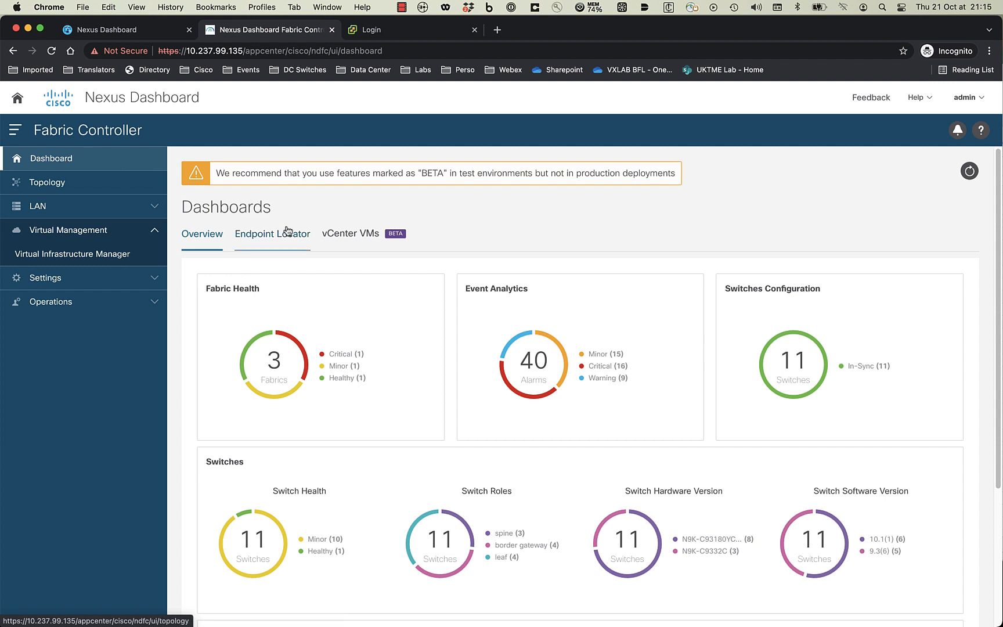
# - Open the topology and drill into the vCenter 10.237.99.145 node
pyautogui.click(351, 238)
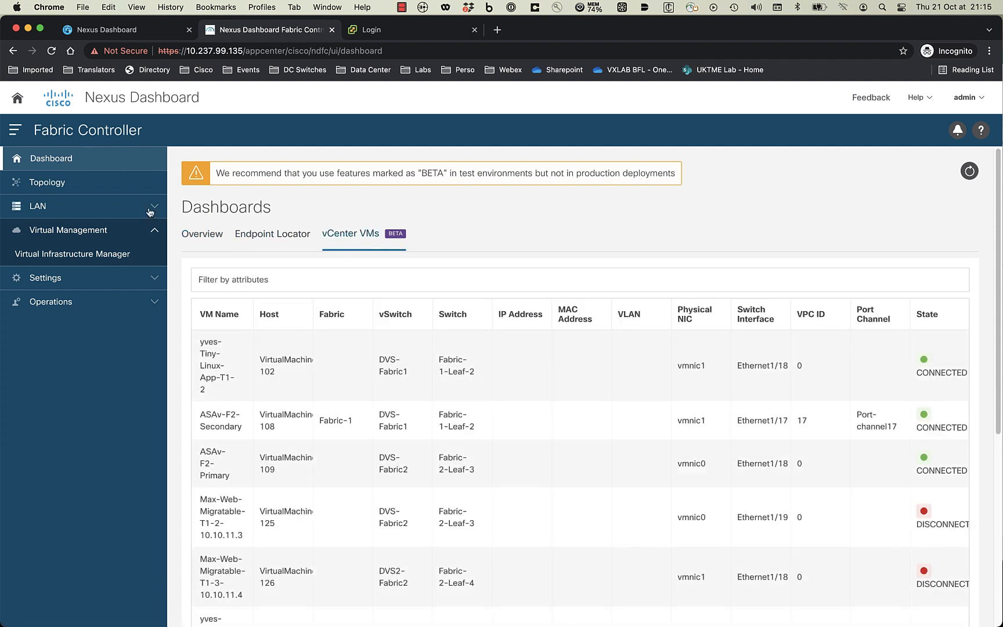
pyautogui.click(103, 190)
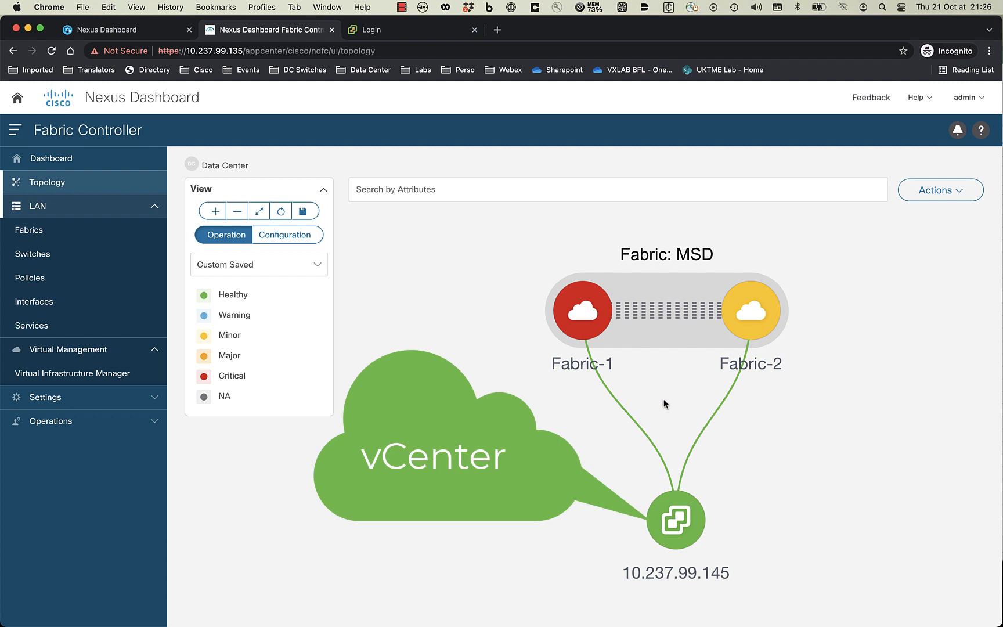
pyautogui.doubleClick(680, 529)
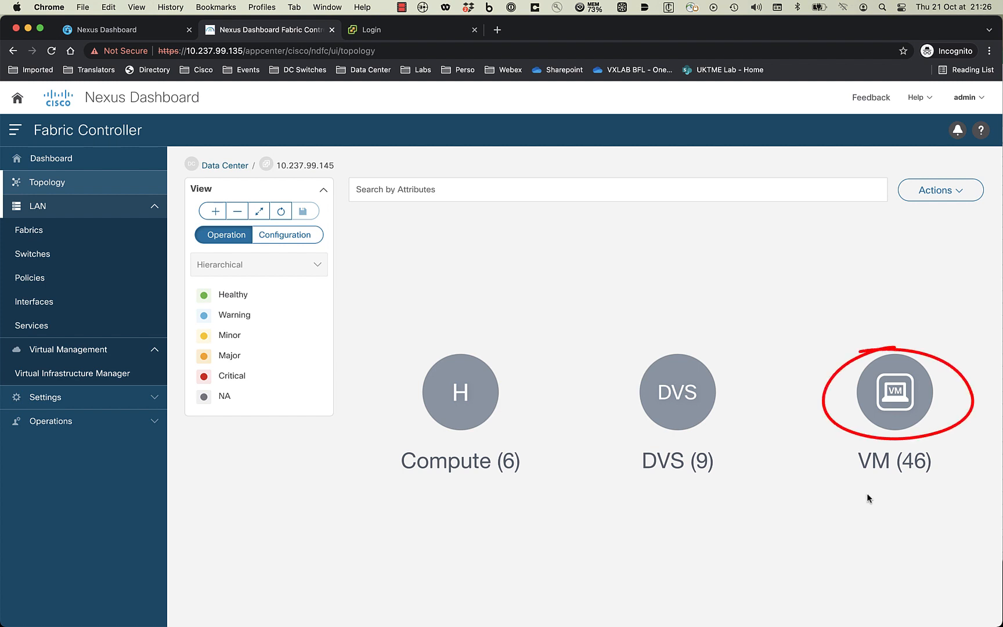
# - Trace VM yves-Tiny-Linux-Web-T1-1 via DVS-Fabric1 and host 10.237.99.146 to Leaf-1/Leaf-2, then go back
pyautogui.doubleClick(906, 403)
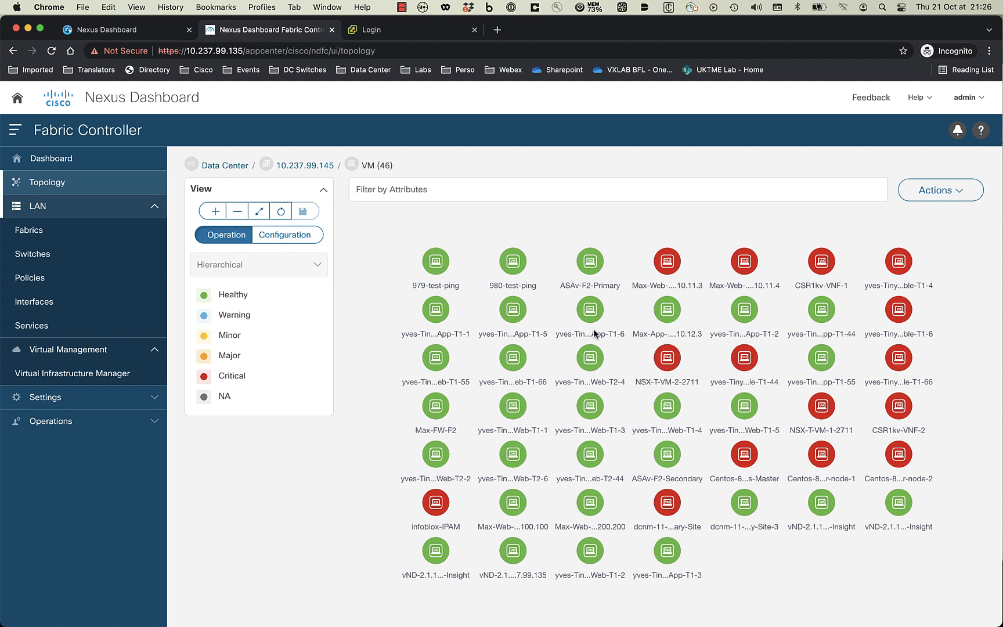
pyautogui.doubleClick(505, 410)
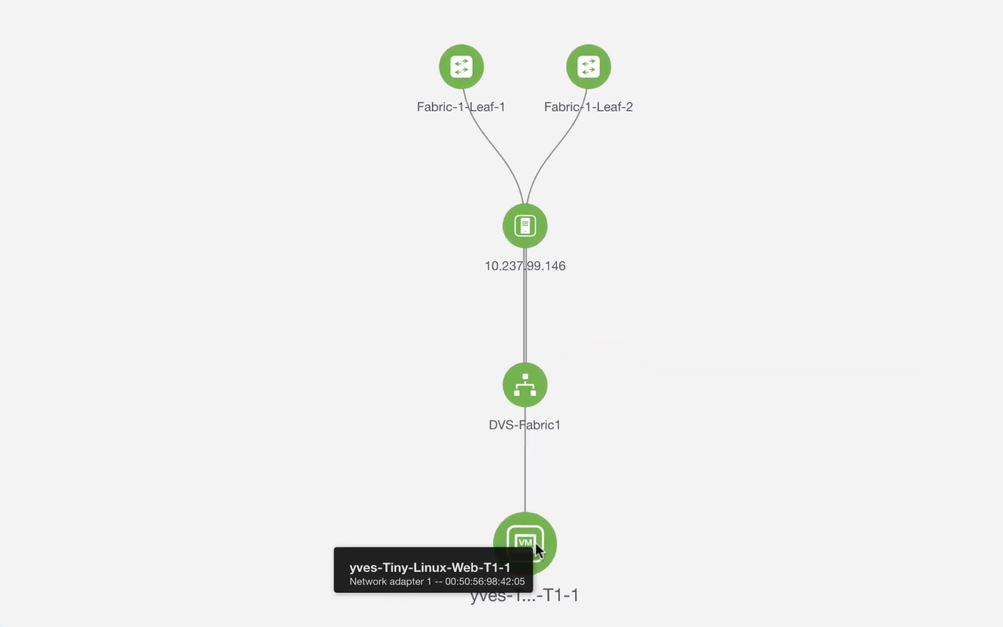
pyautogui.moveTo(666, 491)
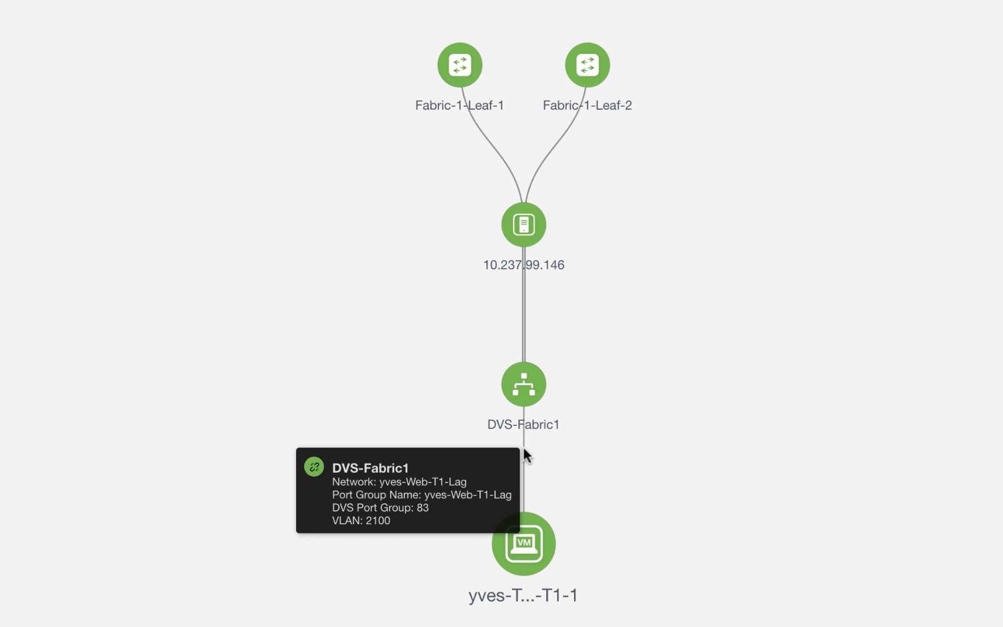
pyautogui.moveTo(530, 390)
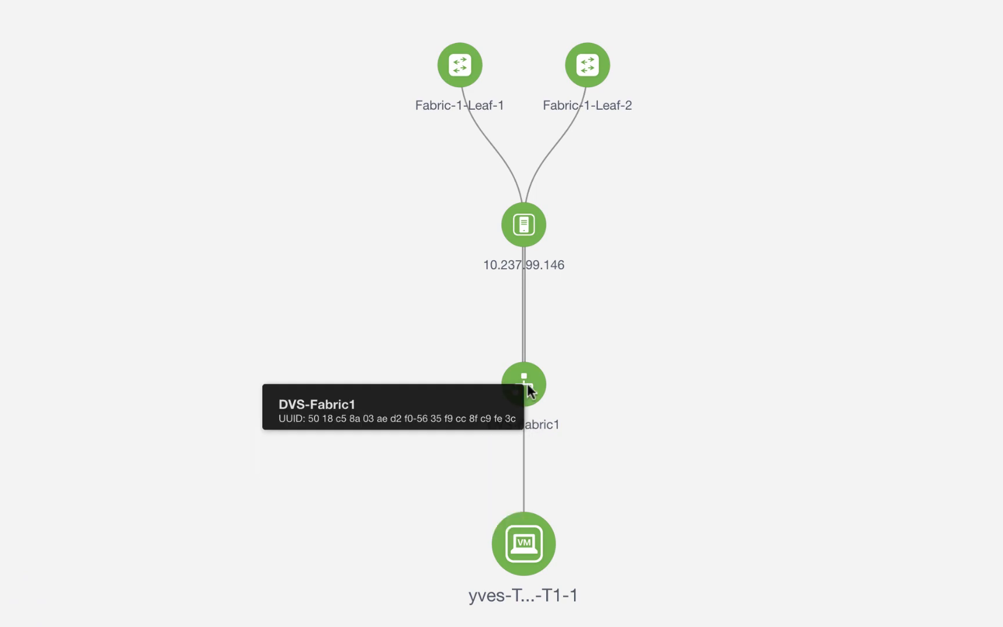
pyautogui.moveTo(542, 240)
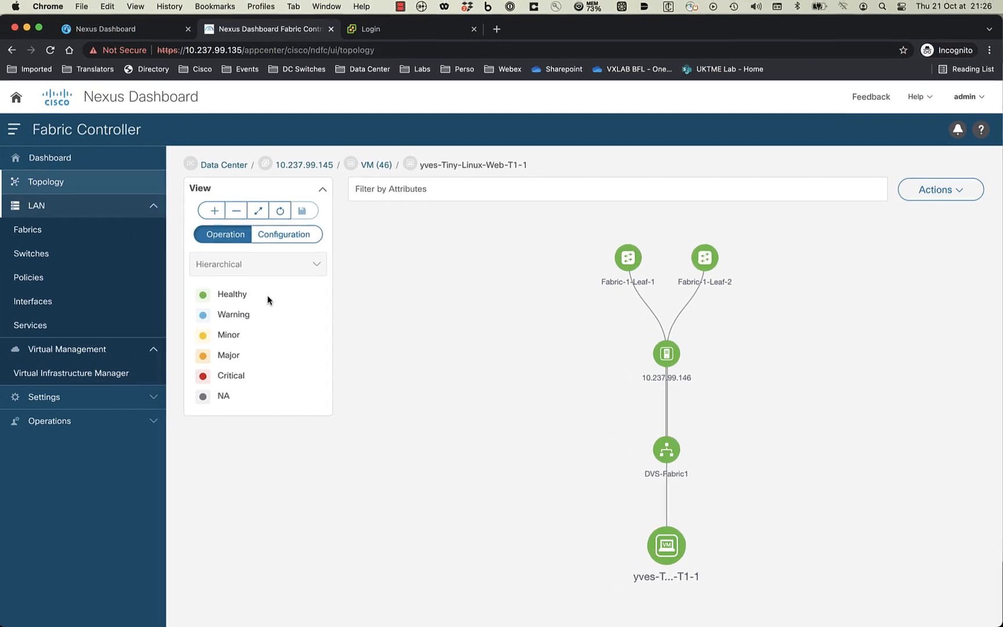
pyautogui.click(293, 166)
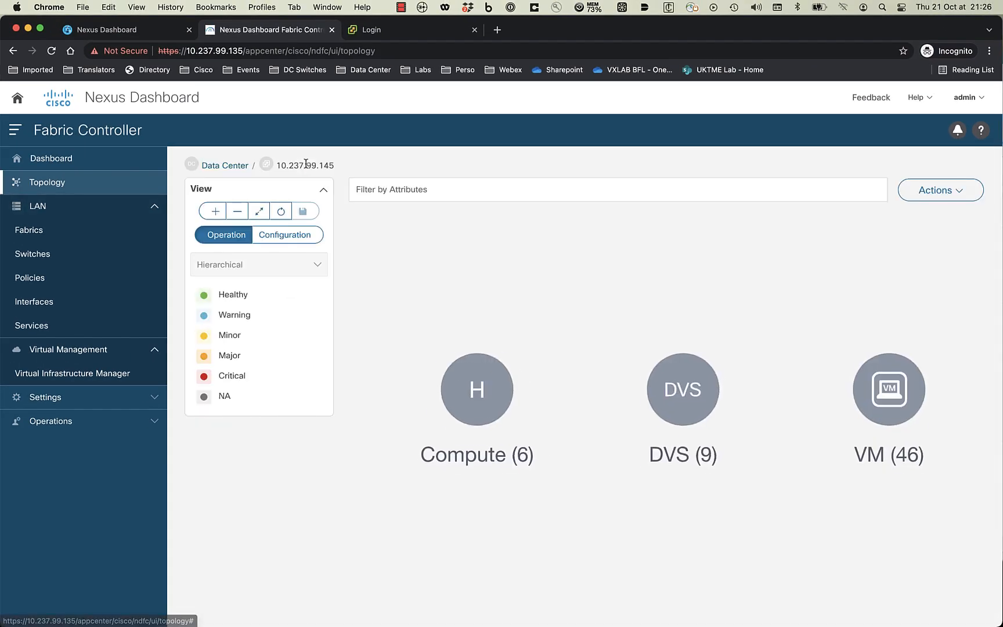
# - Drill through Compute (6) to host 10.237.99.149 and view an app VM's full details
pyautogui.click(464, 419)
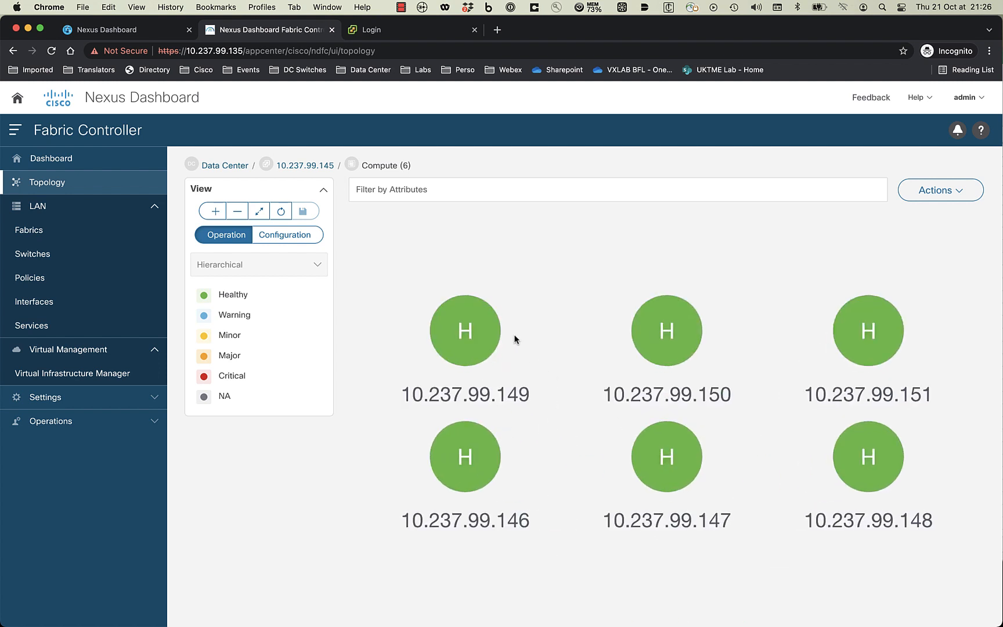
pyautogui.click(487, 337)
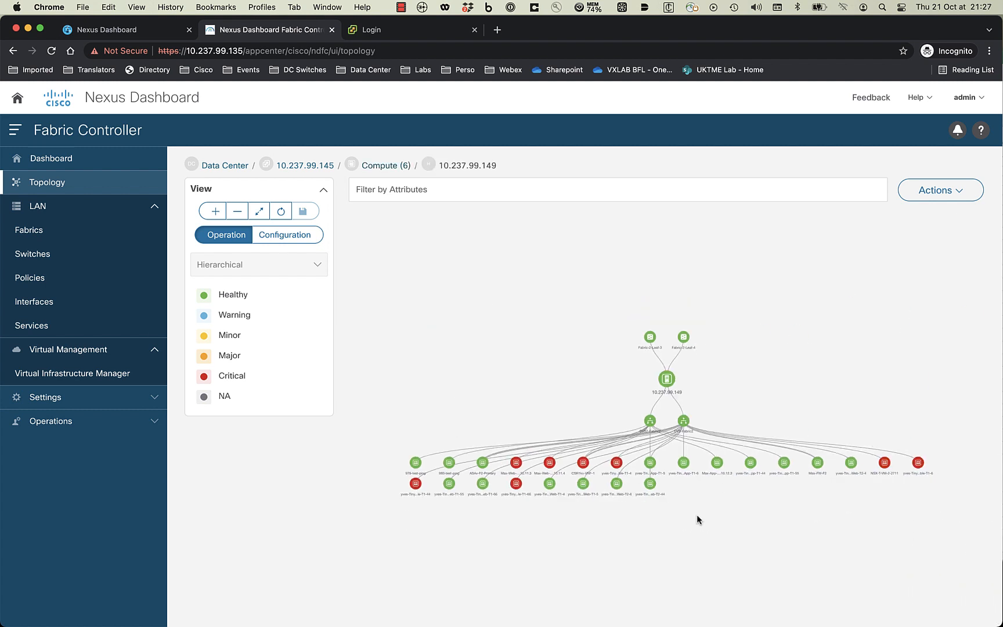
pyautogui.scroll(3, 695, 514)
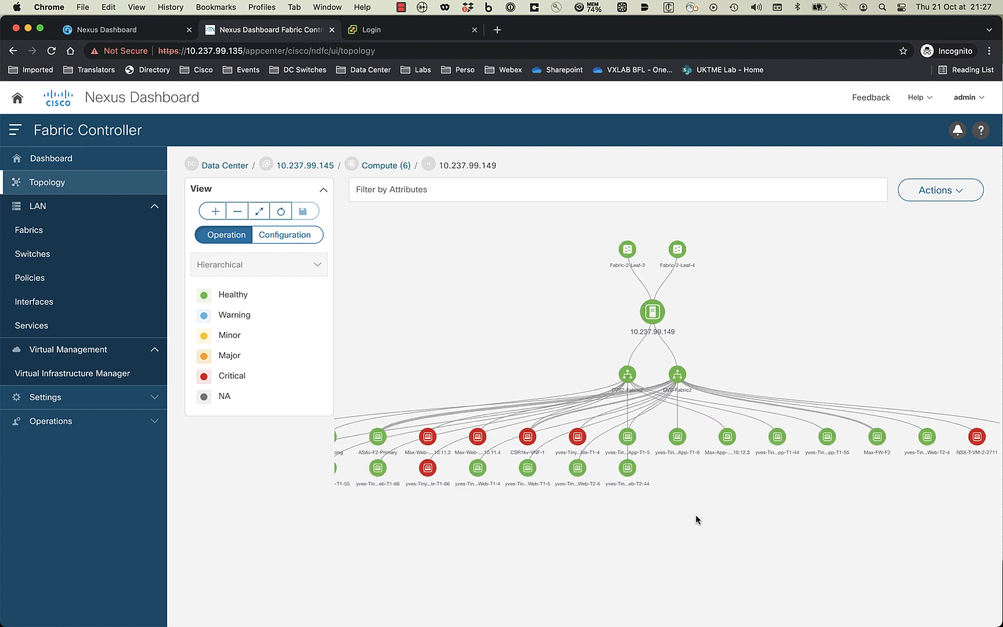
pyautogui.click(675, 438)
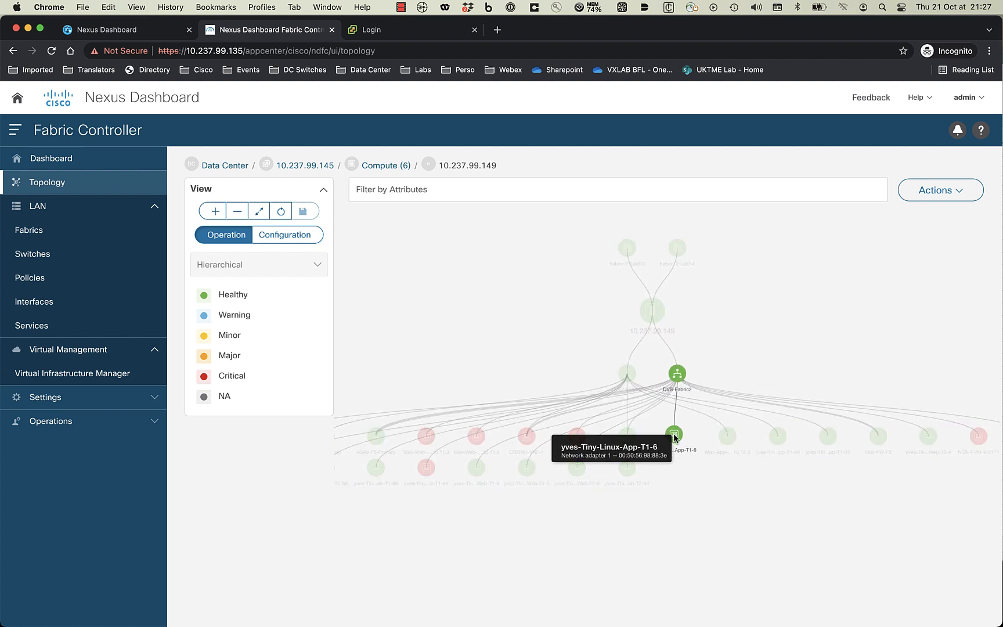
pyautogui.click(674, 438)
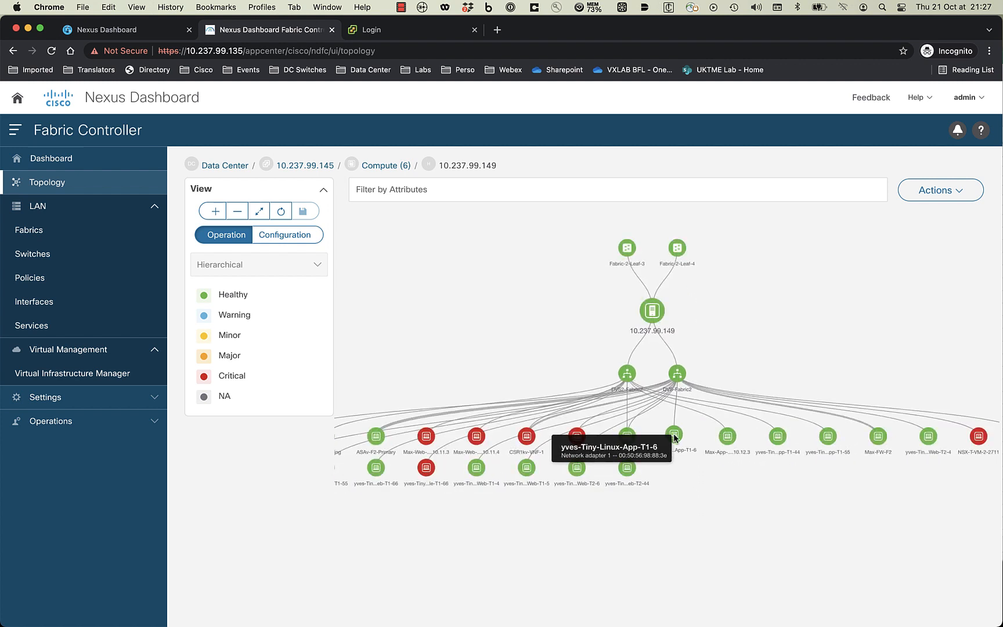
pyautogui.doubleClick(674, 438)
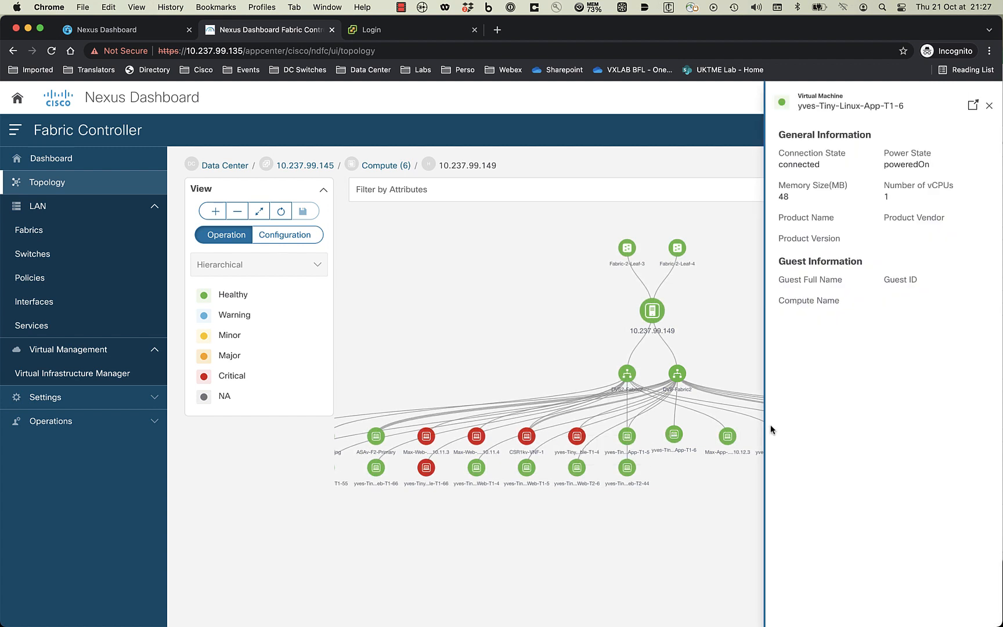
pyautogui.click(973, 106)
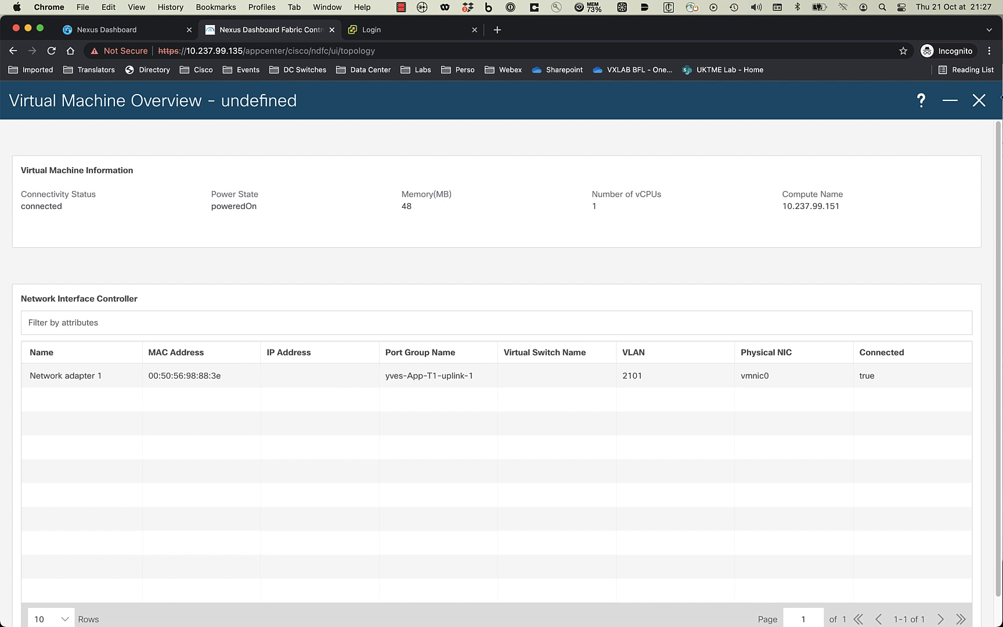
pyautogui.click(979, 102)
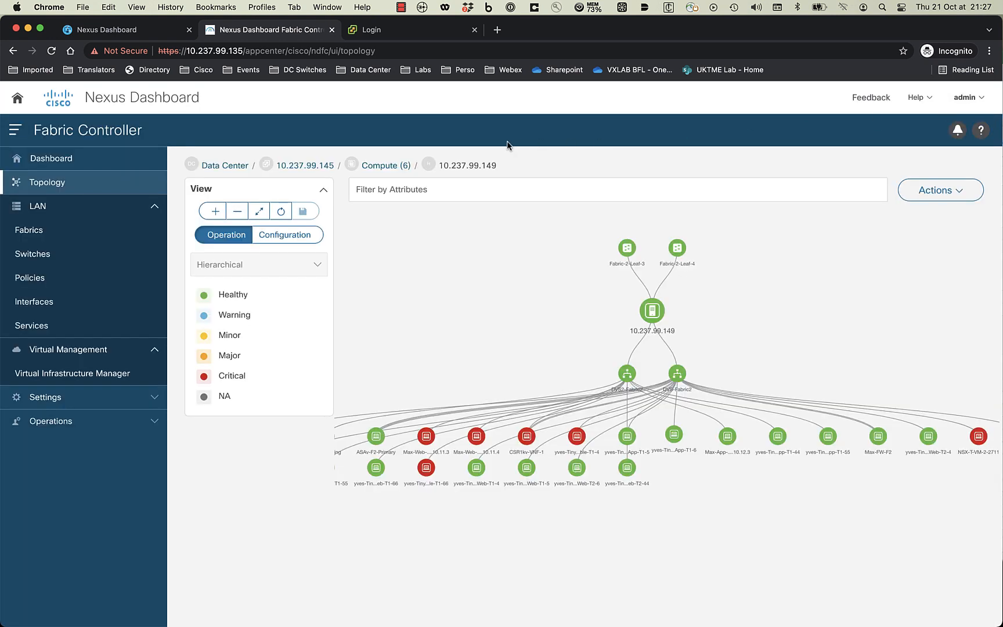
pyautogui.click(319, 166)
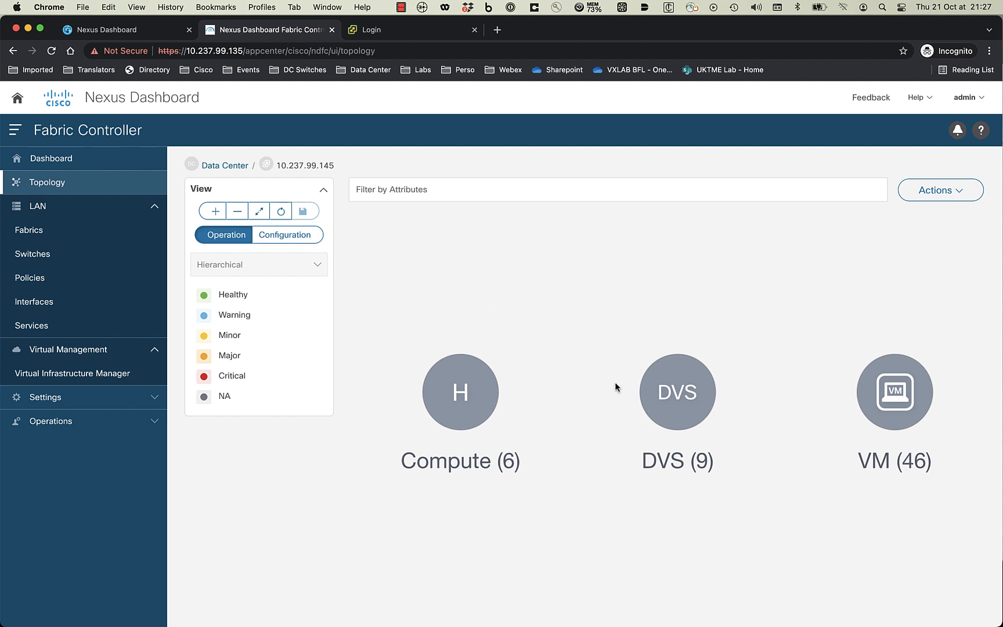
# - Drill DVS (9) > DVS-Fabric1 > host 10.237.99.146, then switch to Configuration mode and return to Data Center
pyautogui.click(682, 393)
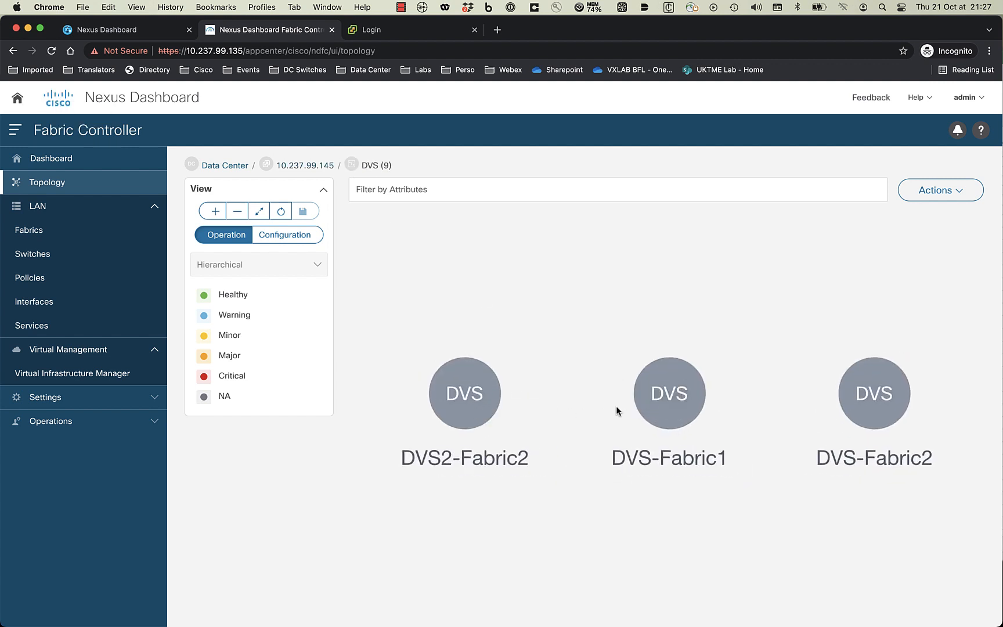
pyautogui.click(650, 398)
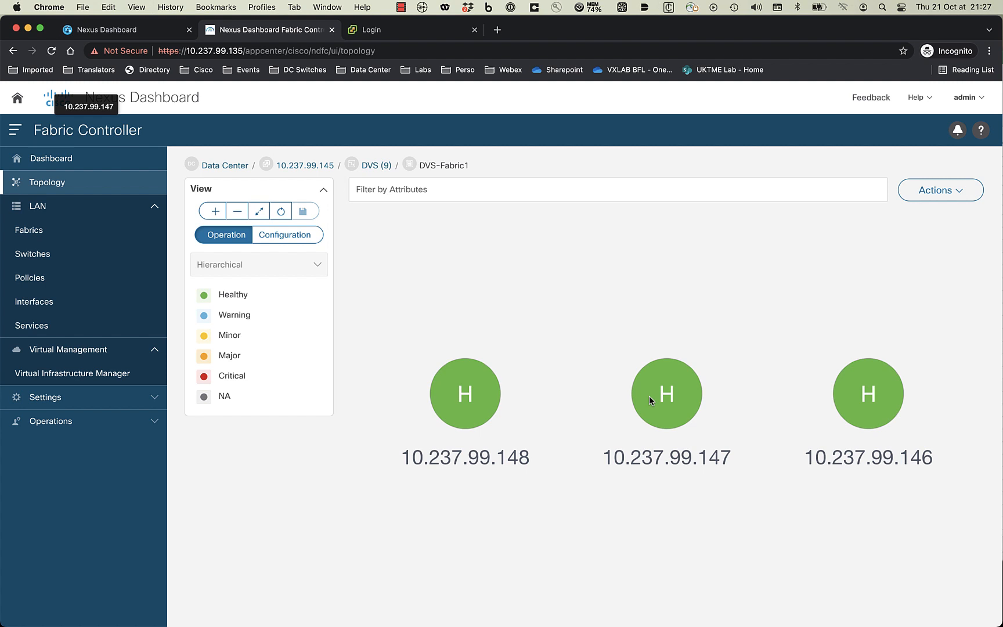
pyautogui.click(861, 399)
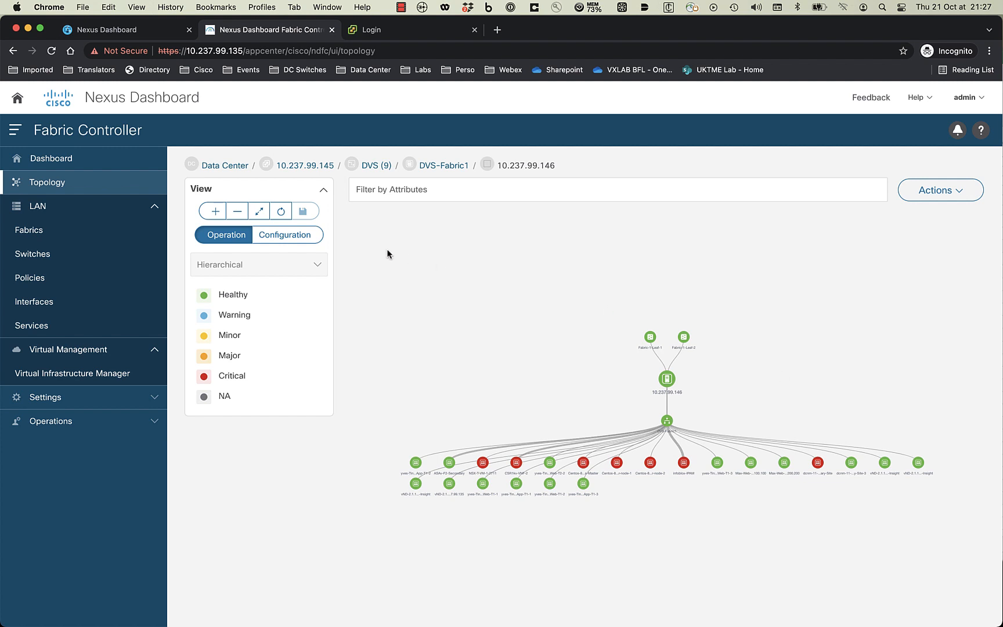
pyautogui.click(305, 165)
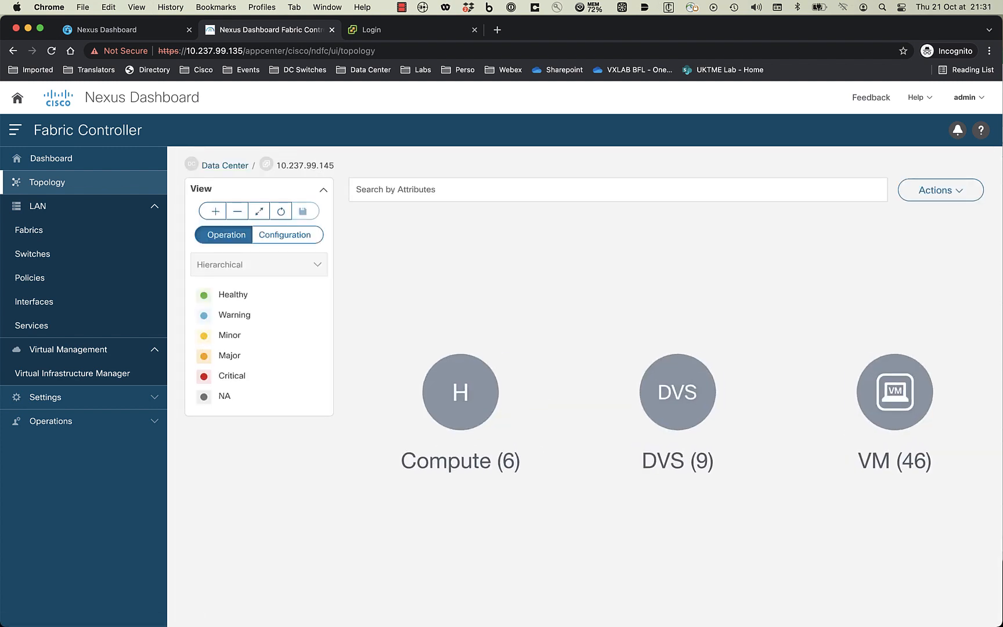
pyautogui.click(282, 235)
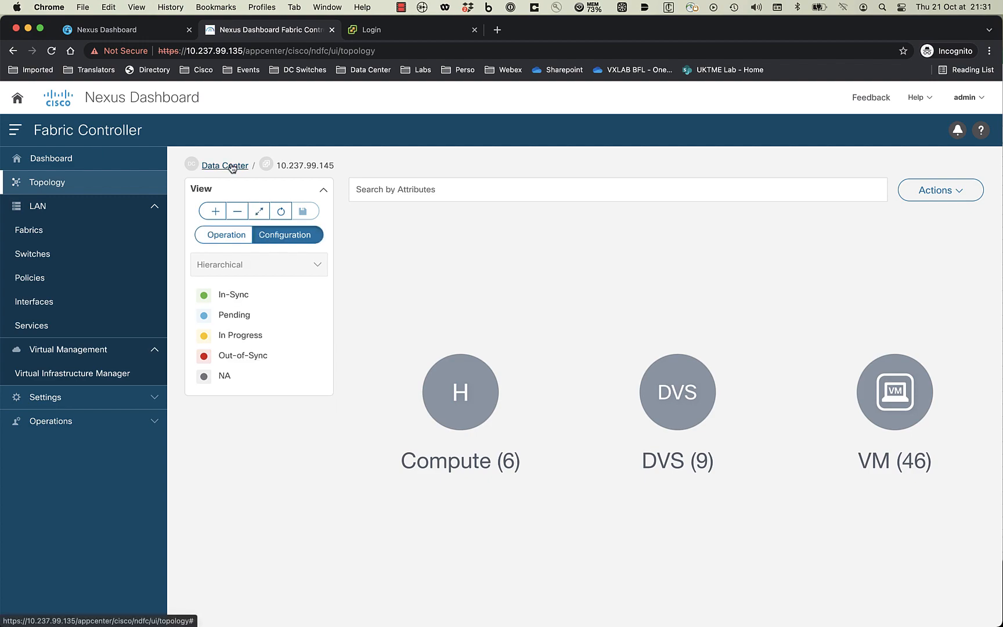
pyautogui.click(230, 166)
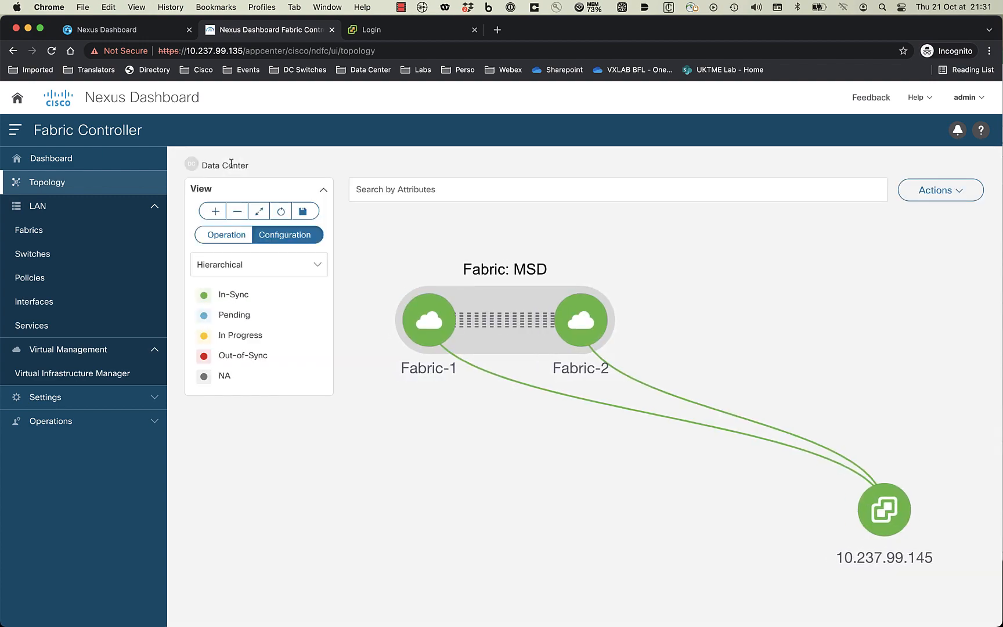